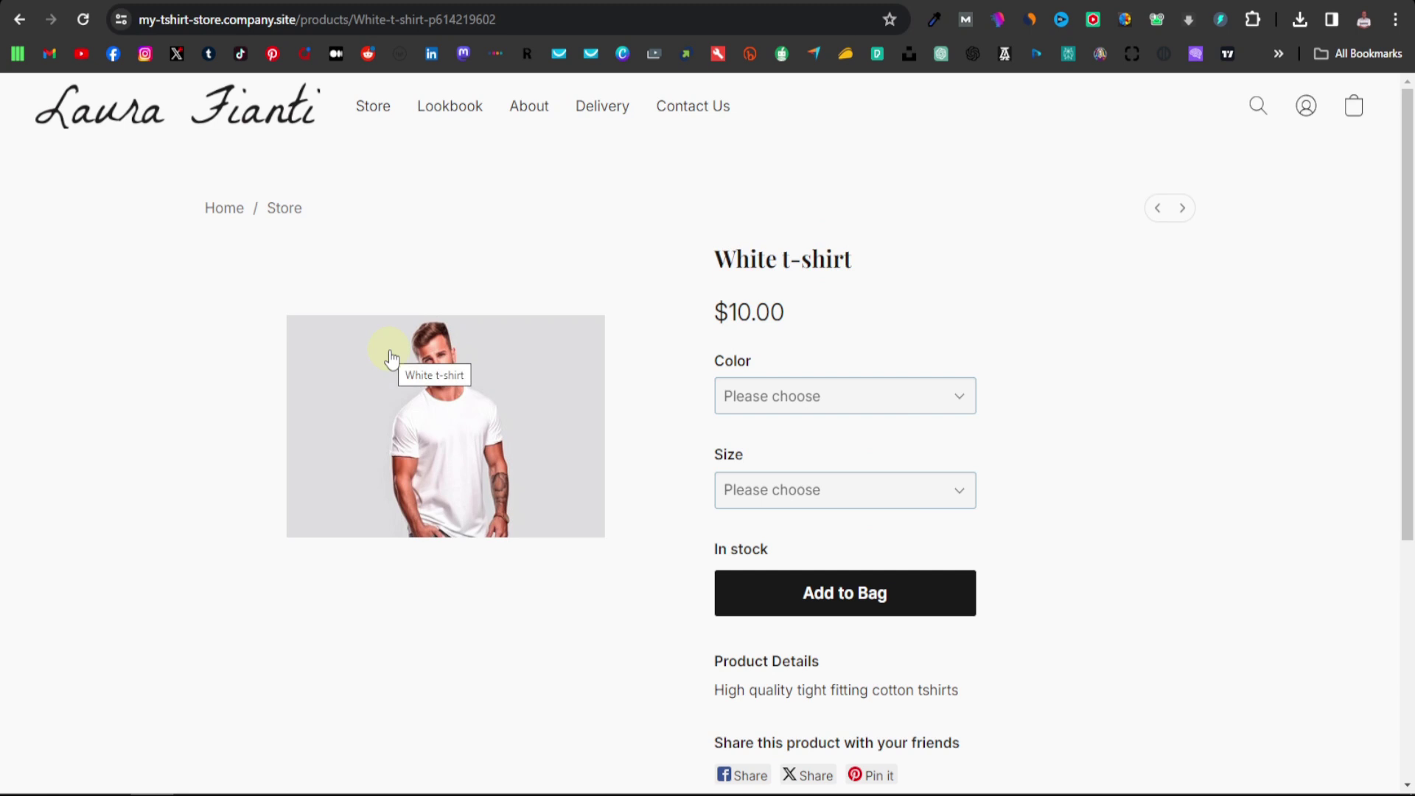
Choose Black as the color and Large as the size on the White t-shirt product page
left_click(971, 398)
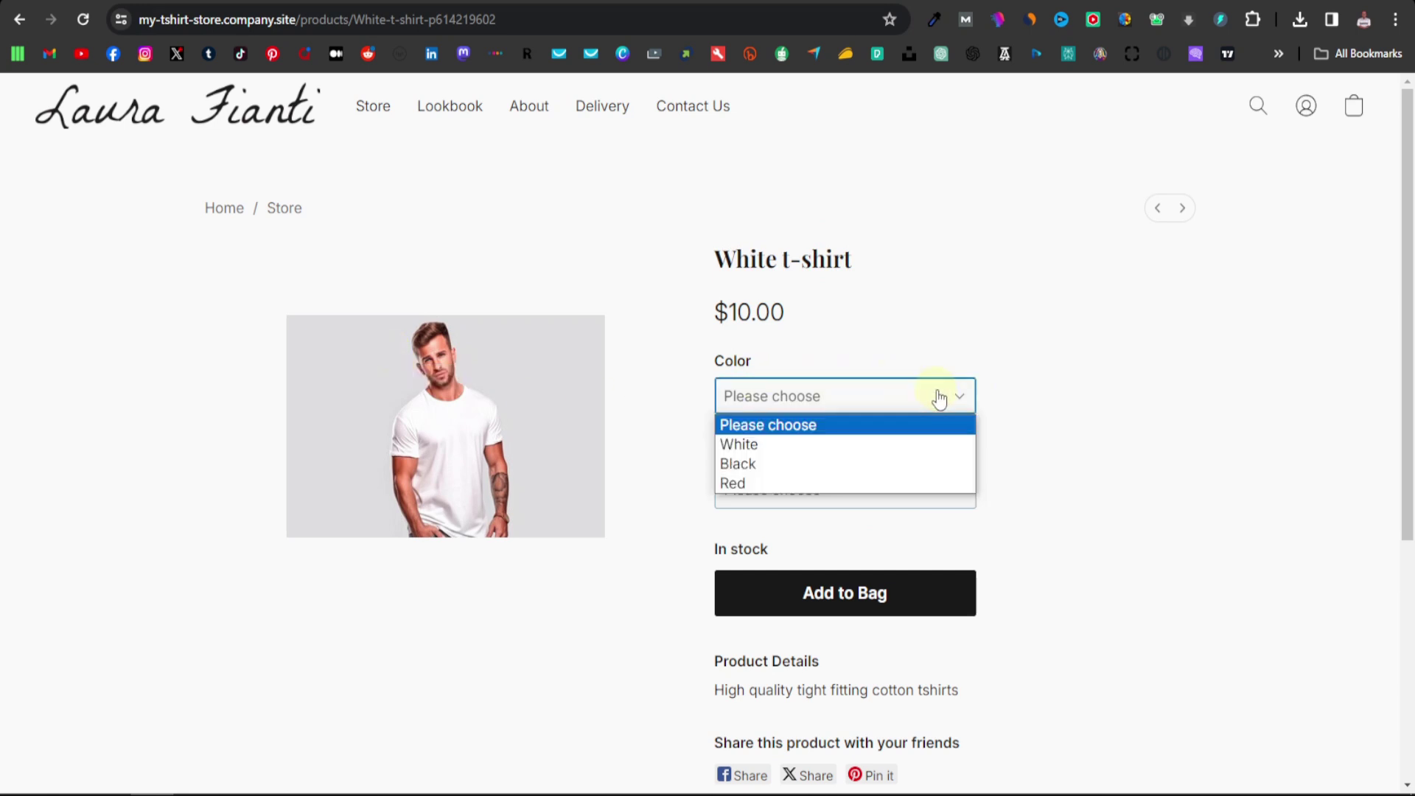
left_click(755, 464)
left_click(786, 489)
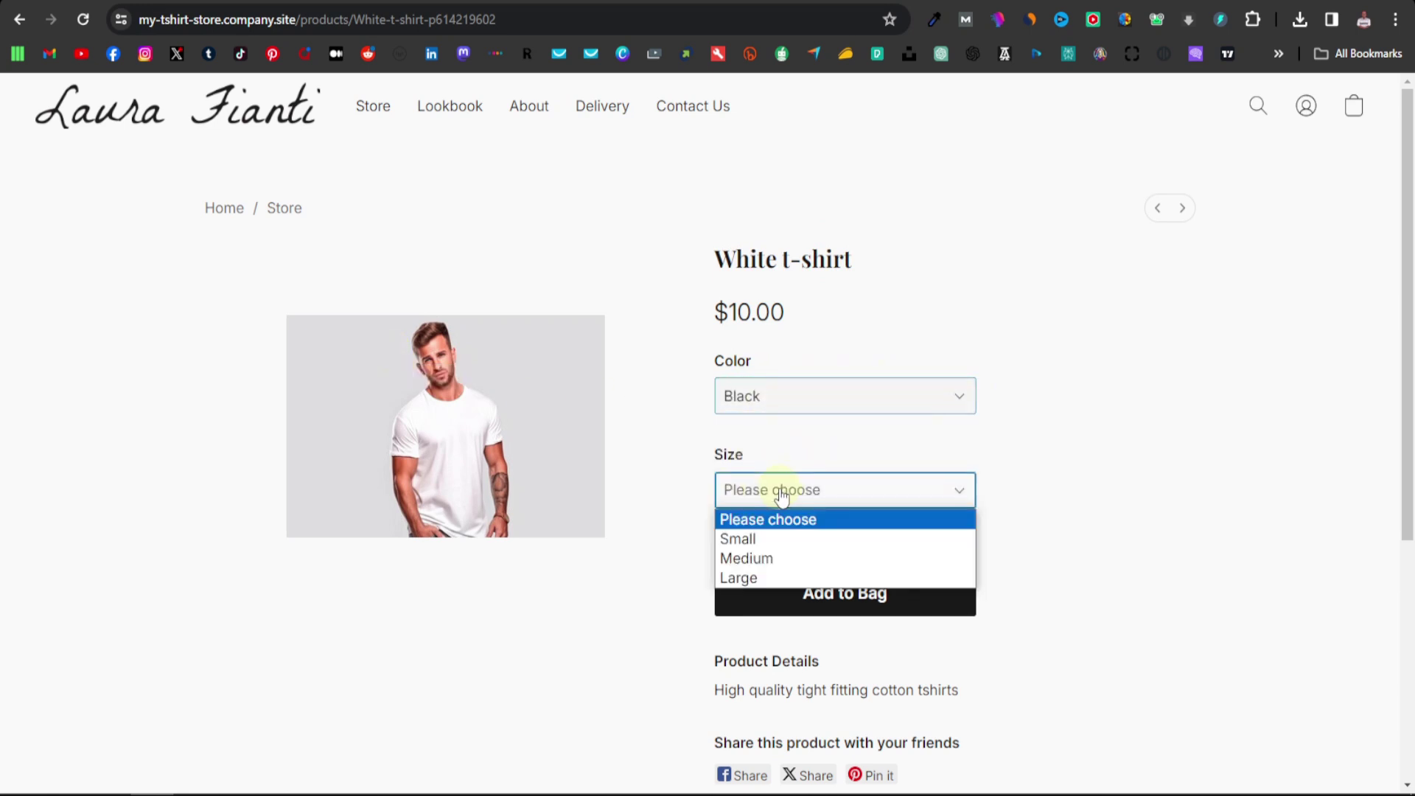
left_click(735, 579)
scroll(859, 496, "down", 1)
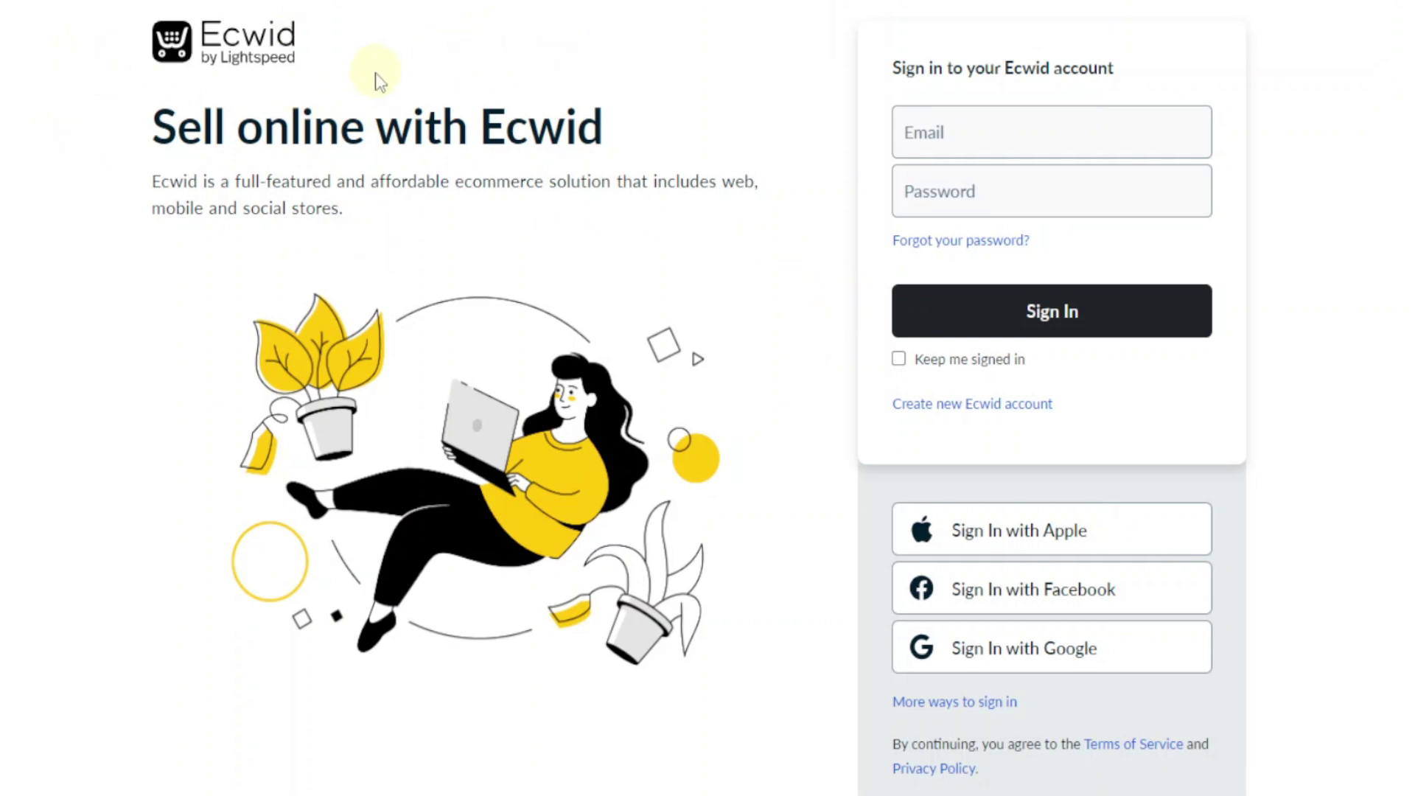
Switch to the Ecwid sign-in page and sign in with a Google account
scroll(433, 258, "down", 1)
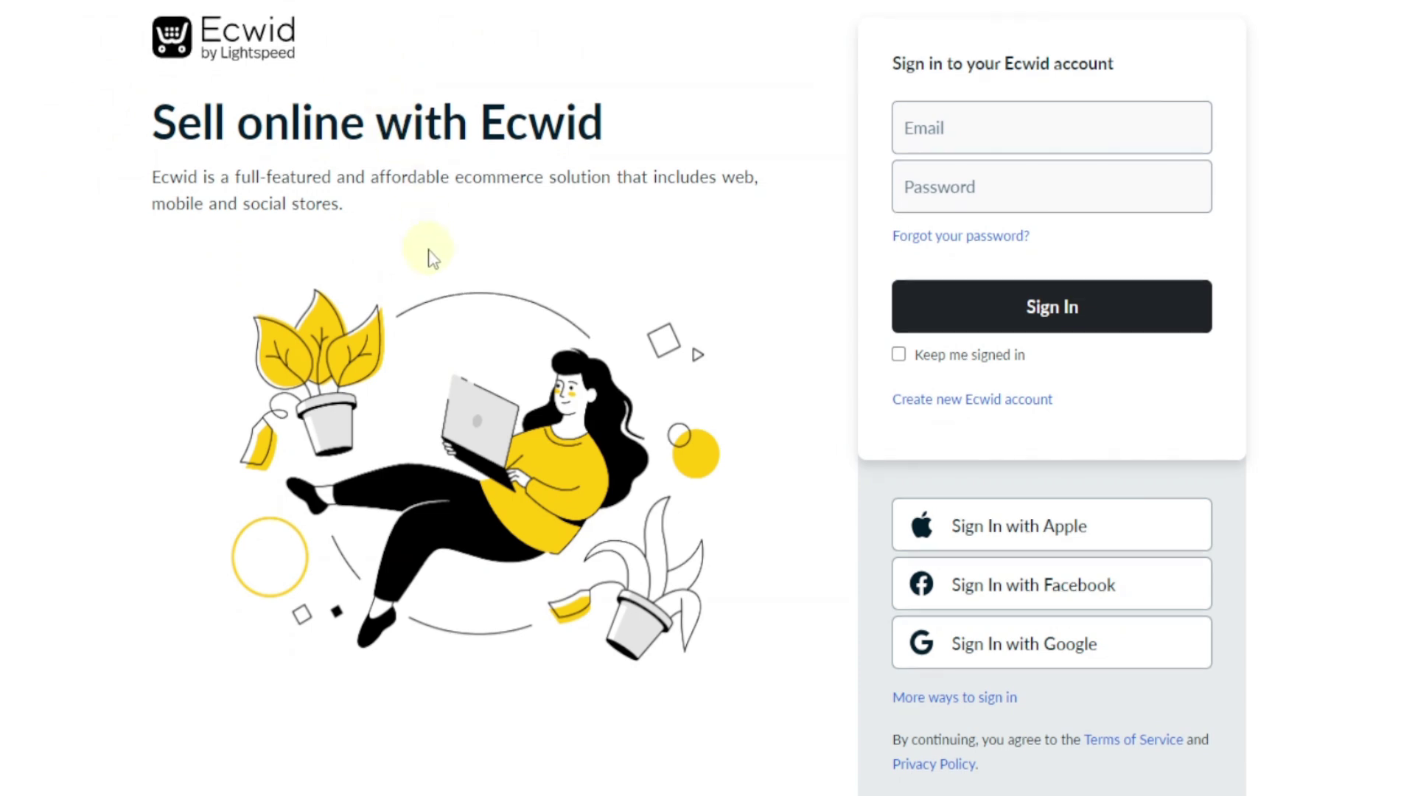
scroll(434, 258, "up", 1)
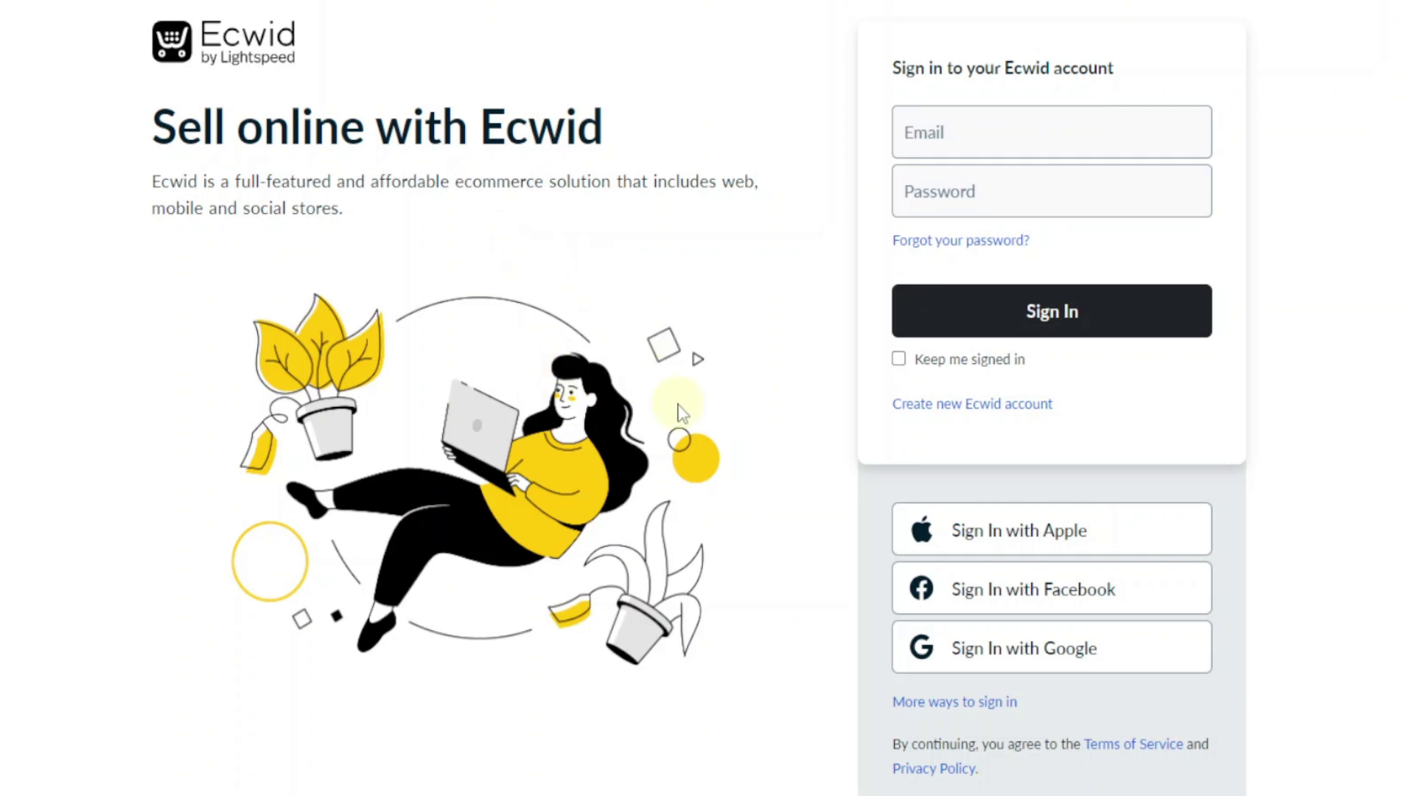
left_click(1054, 658)
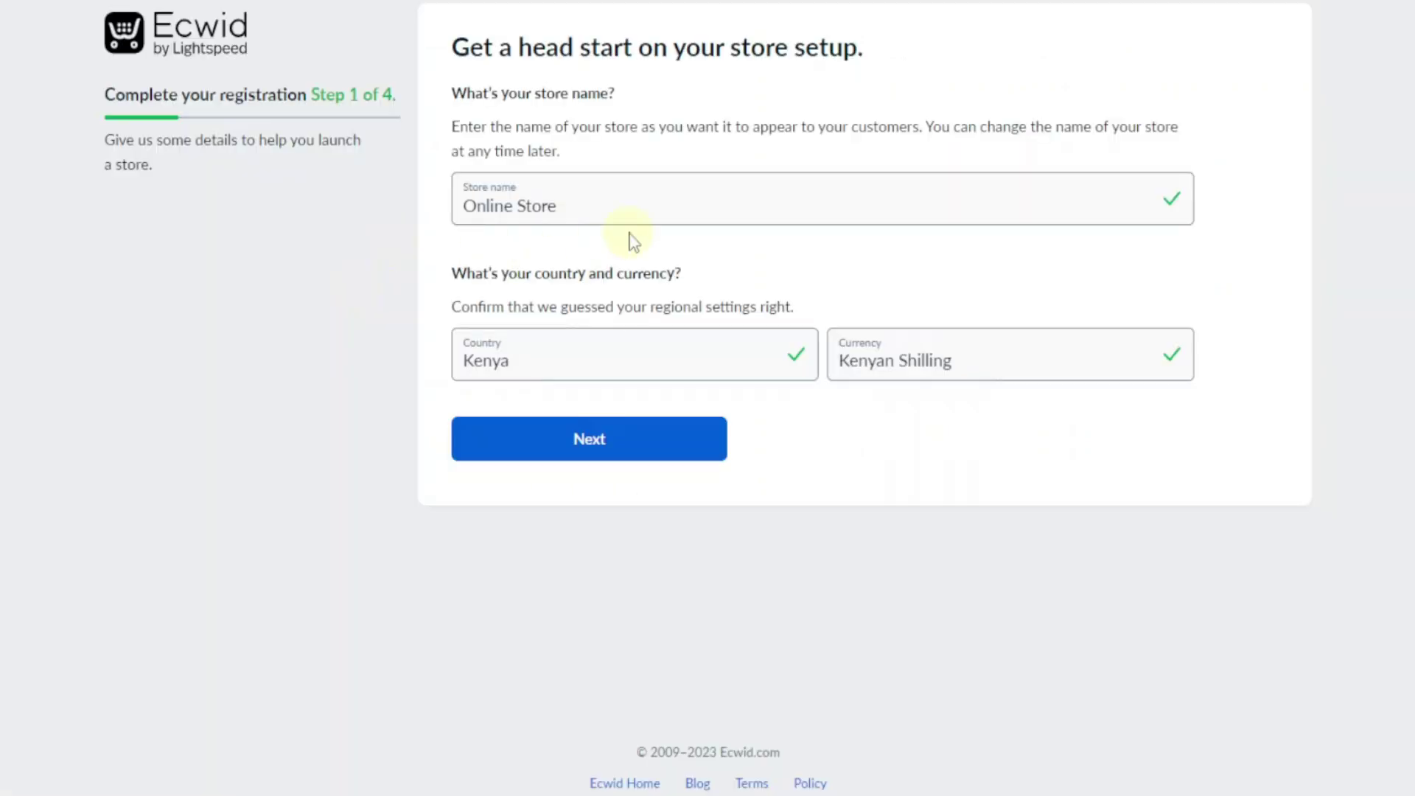
Change the store name to "My t-shirt Store"
left_click(496, 206)
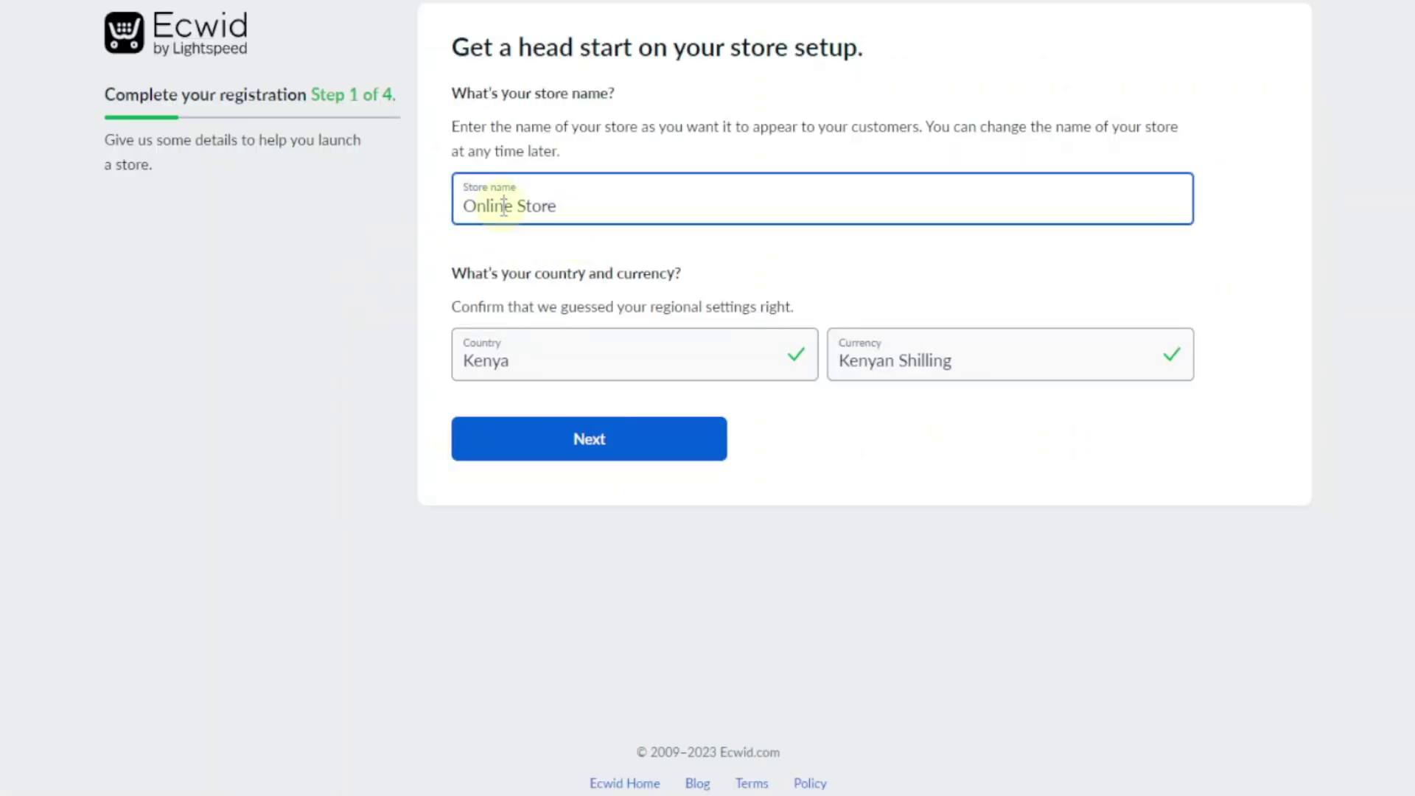
double_click(504, 206)
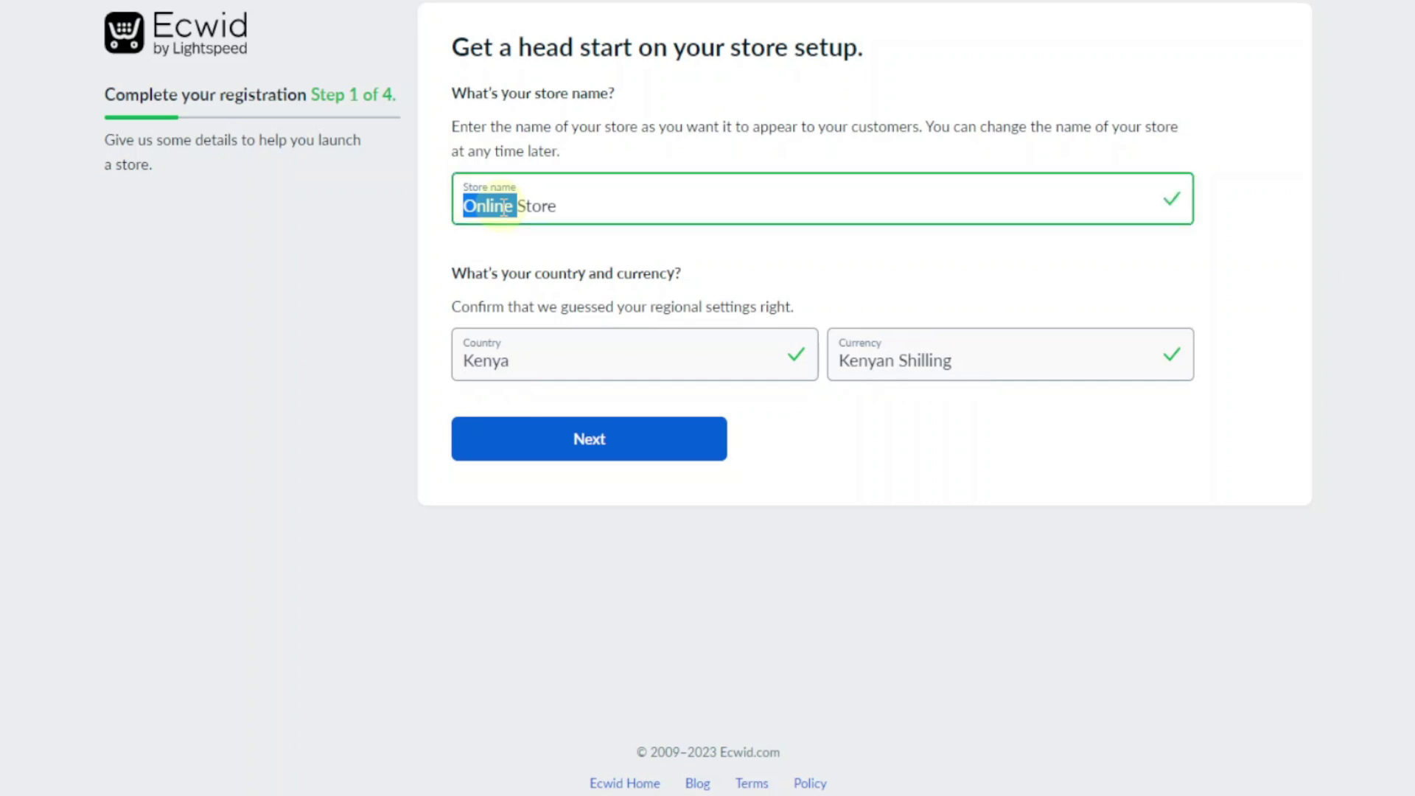
type("My t-shirts")
key("BackSpace")
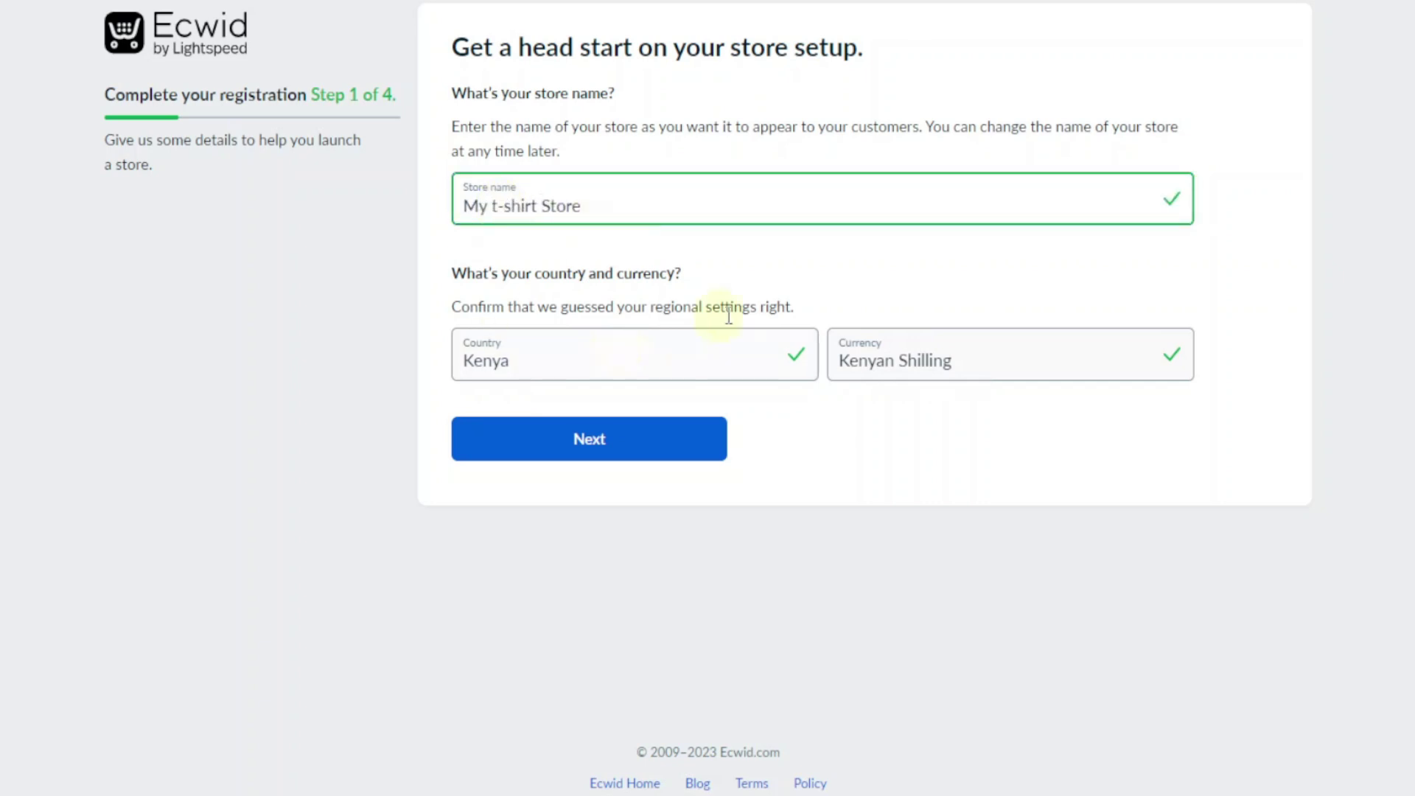
left_click(595, 372)
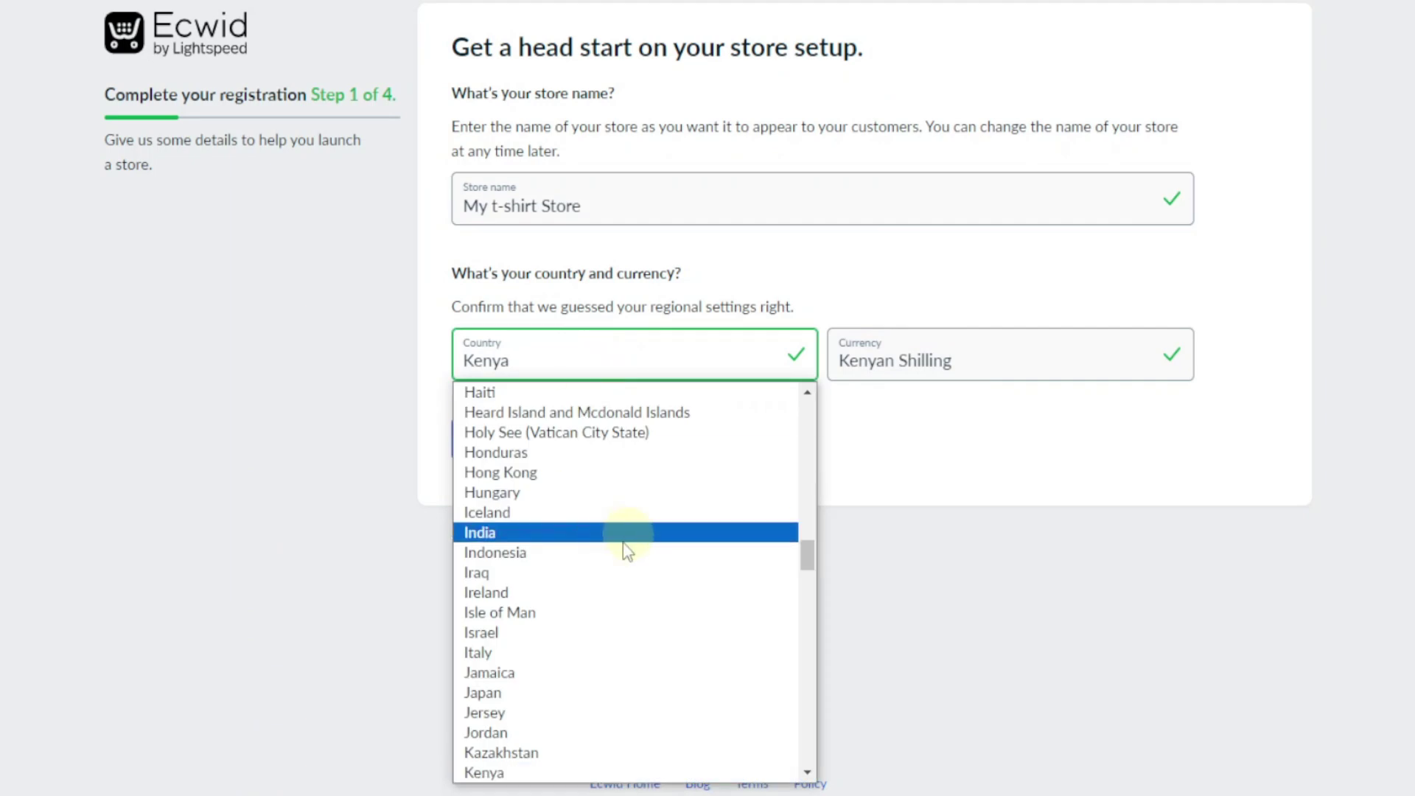
scroll(600, 609, "down", 5)
scroll(600, 608, "up", 15)
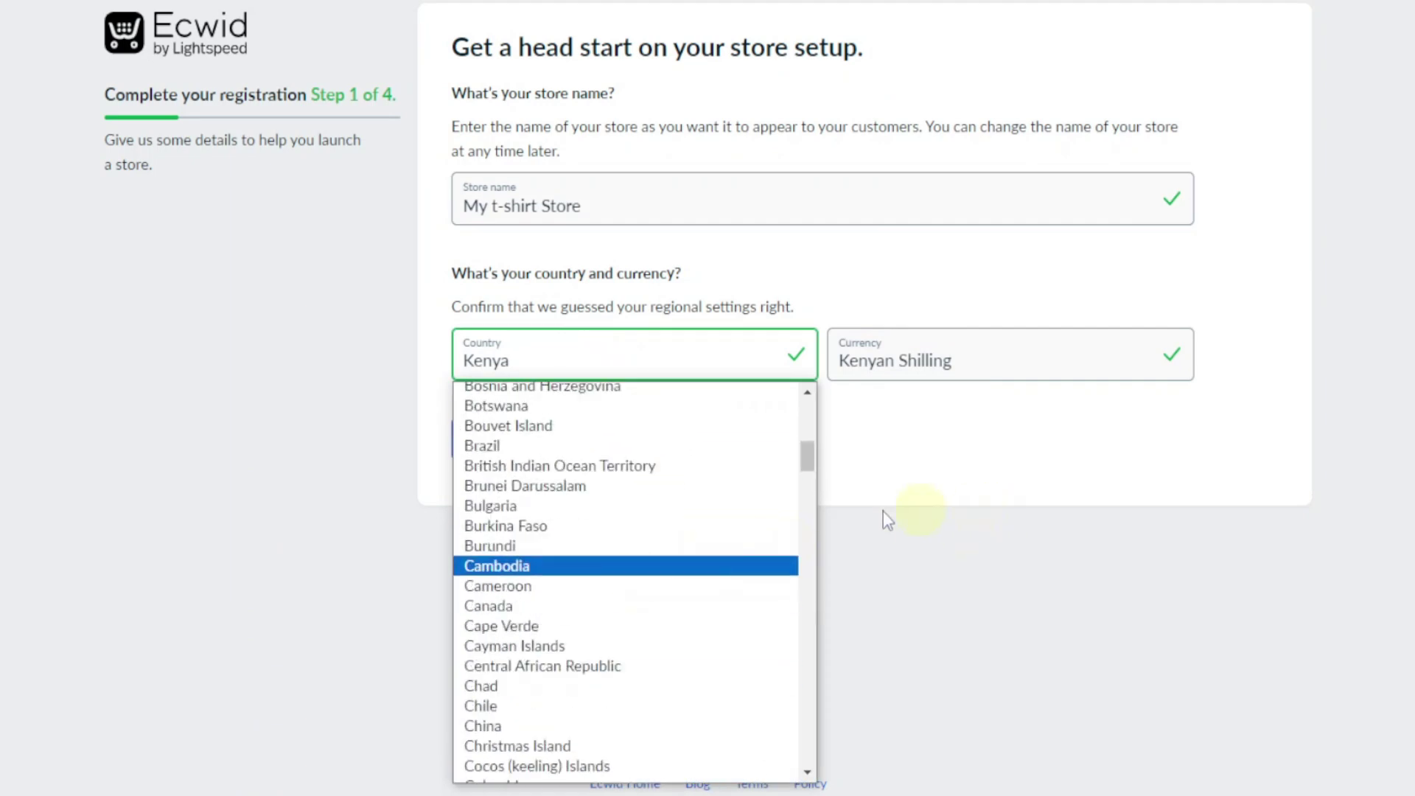
left_click(913, 510)
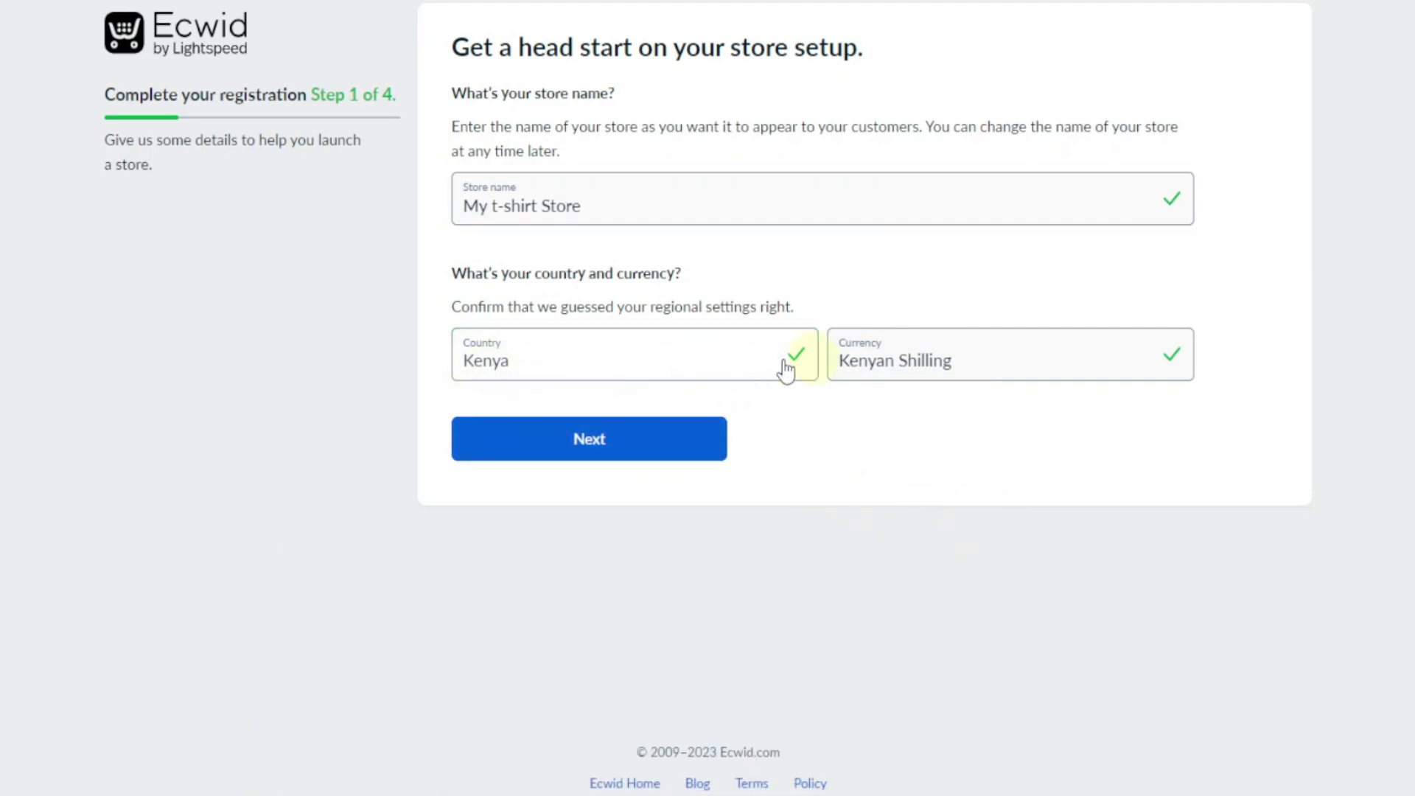
Set the store currency to U.S. dollar and continue to the company address page
left_click(936, 361)
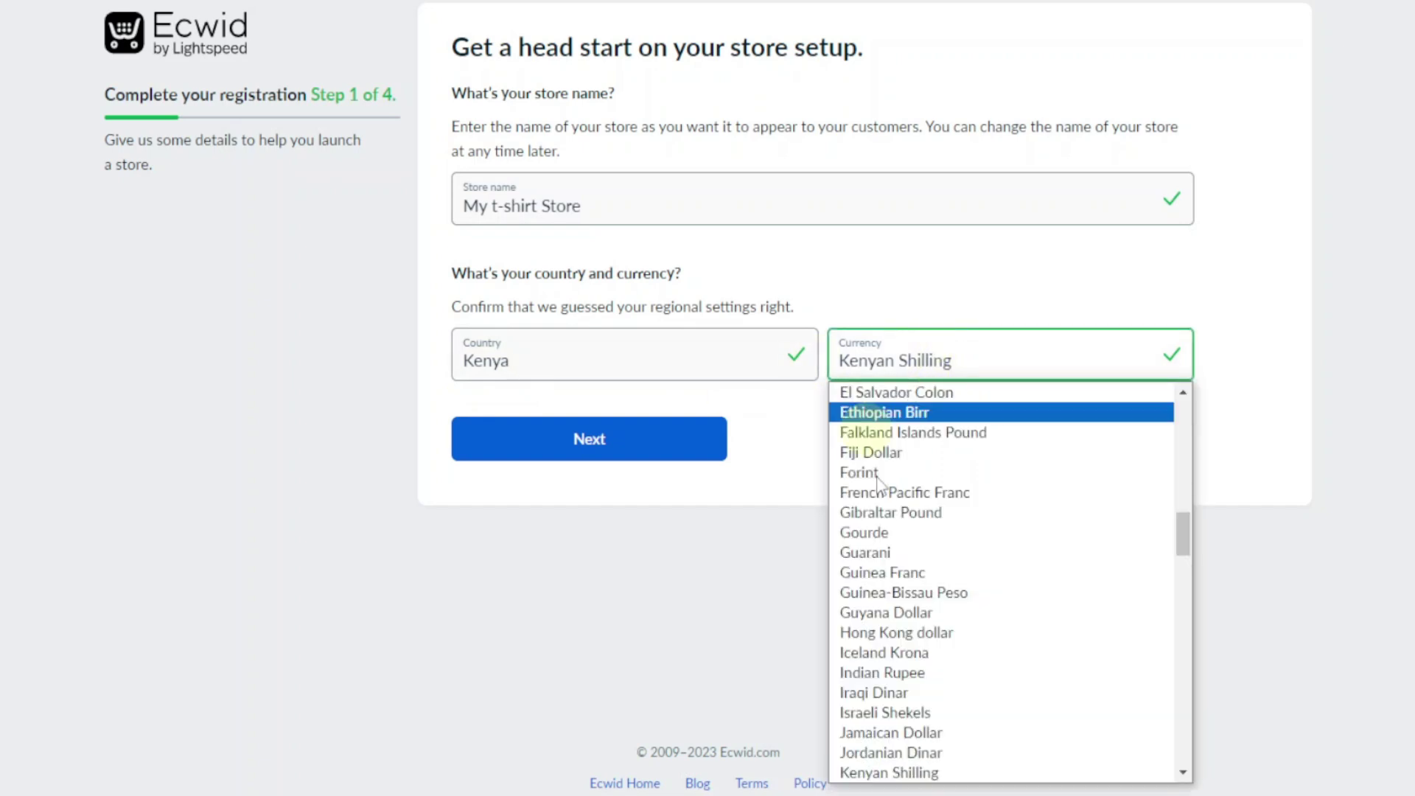
scroll(1039, 540, "up", 10)
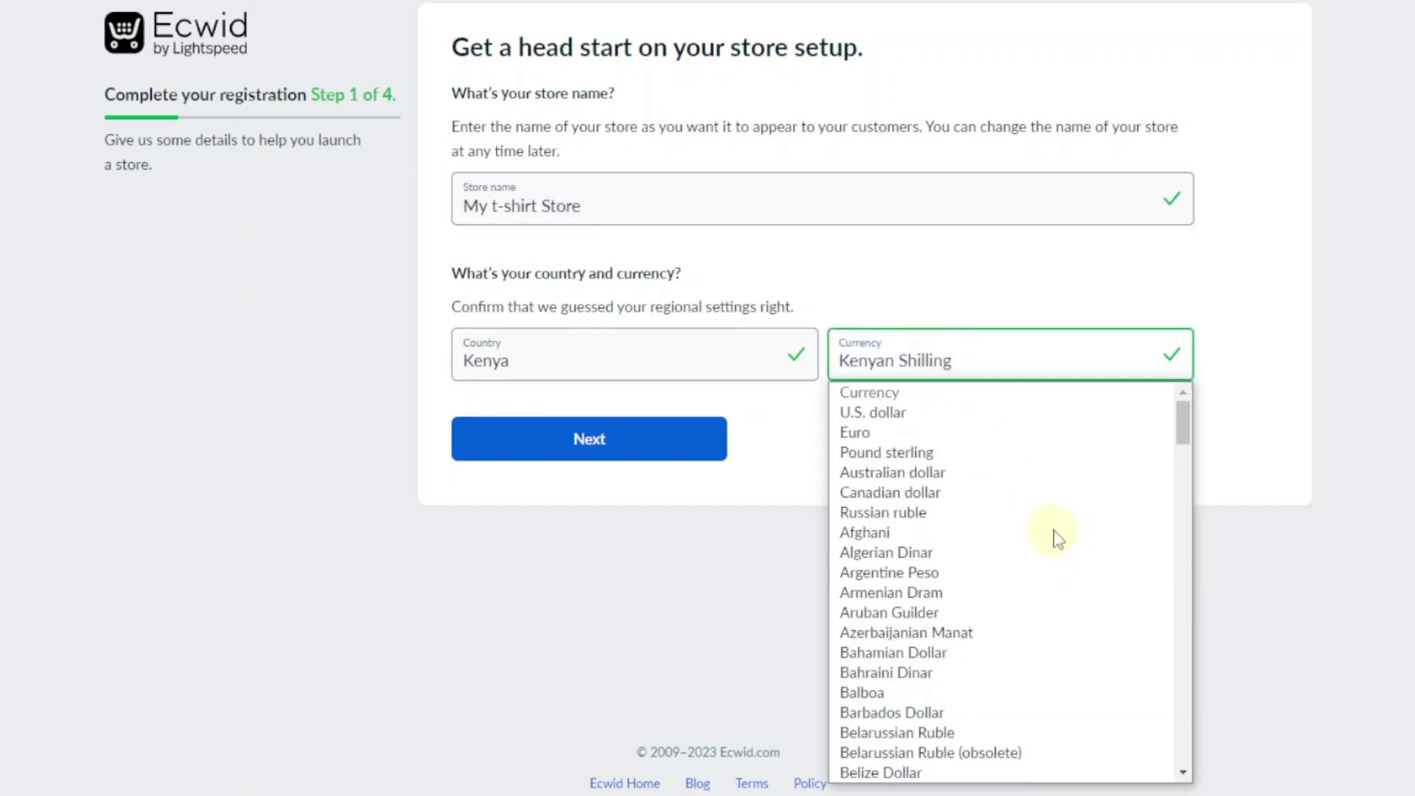
left_click(927, 414)
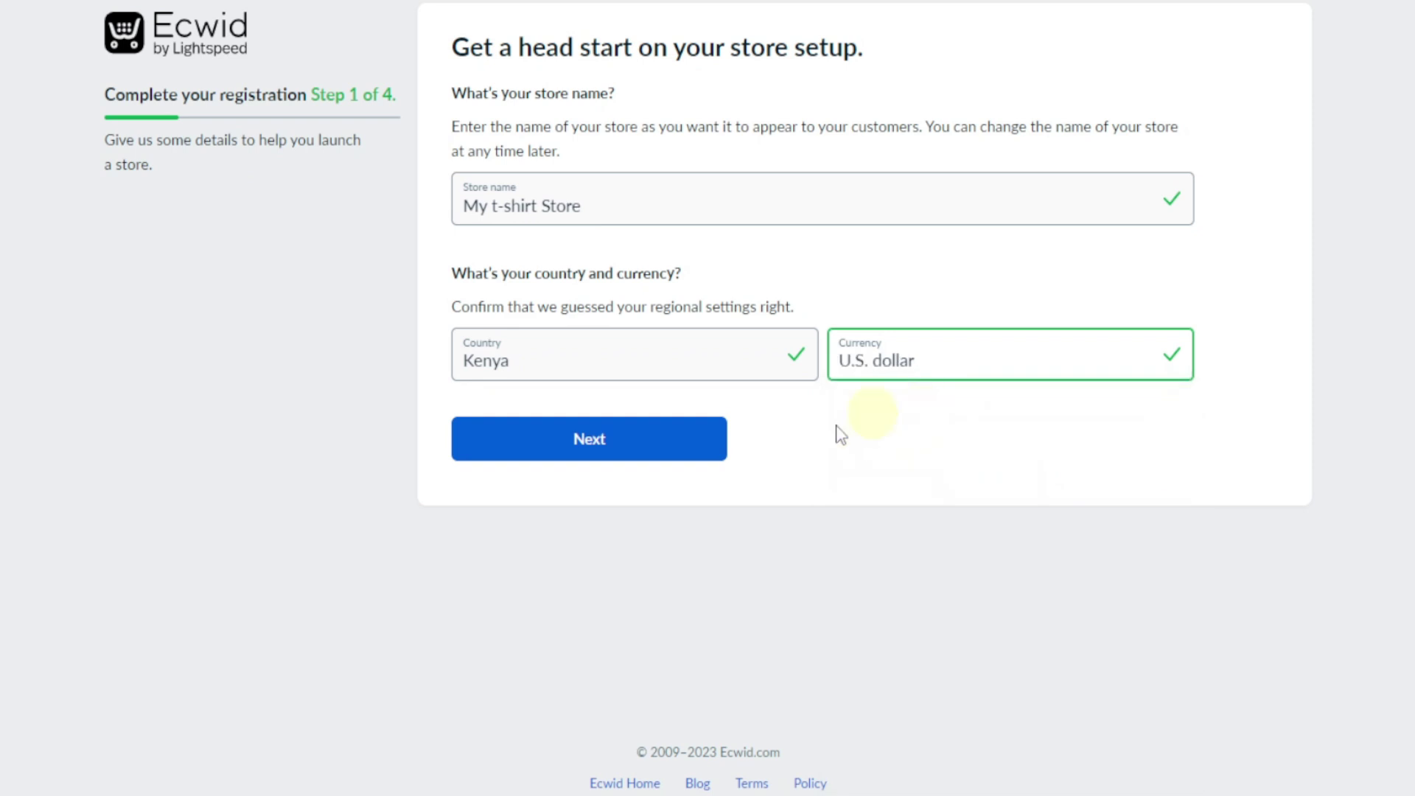
left_click(589, 449)
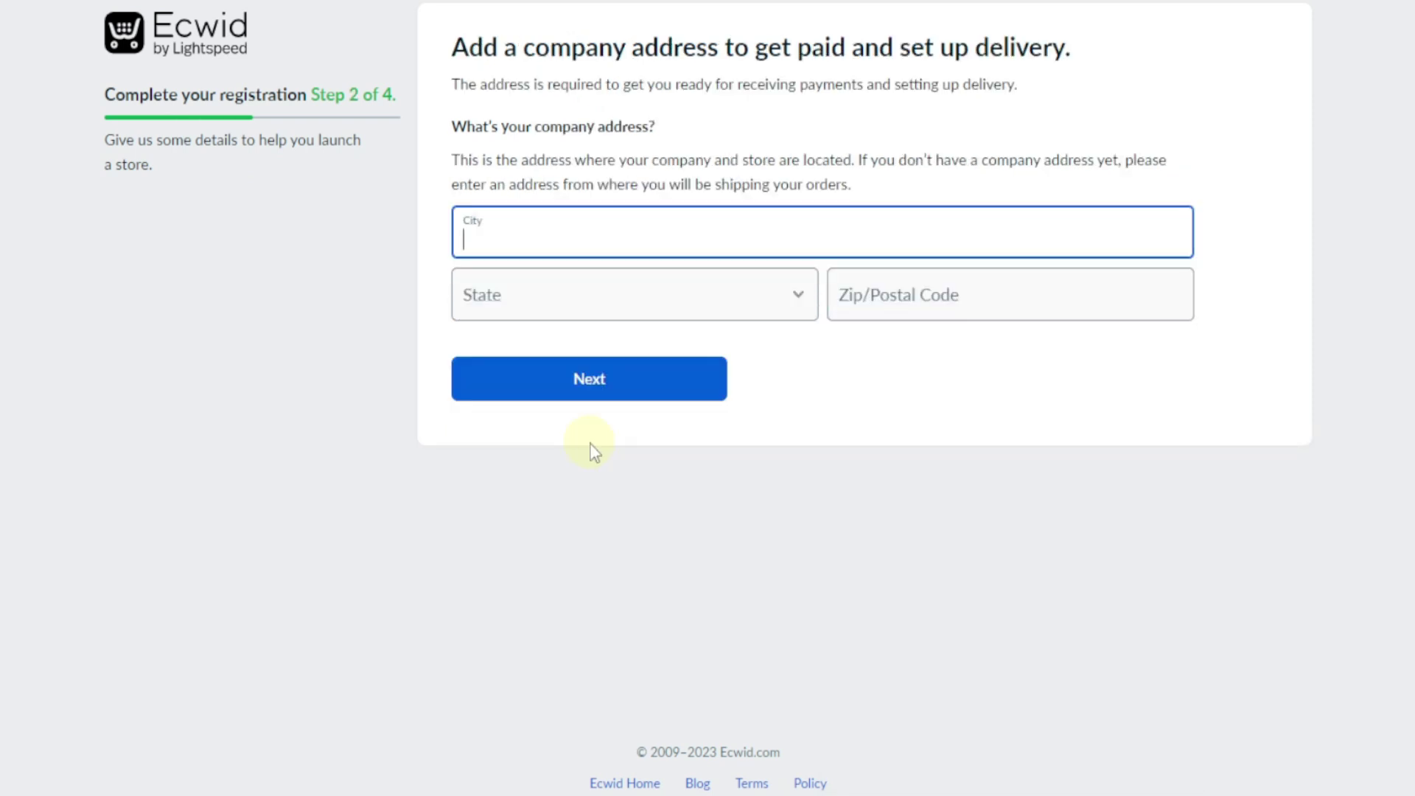
Fill in the company address with its city, state and postal code, and continue to the next registration page
type("nairobi")
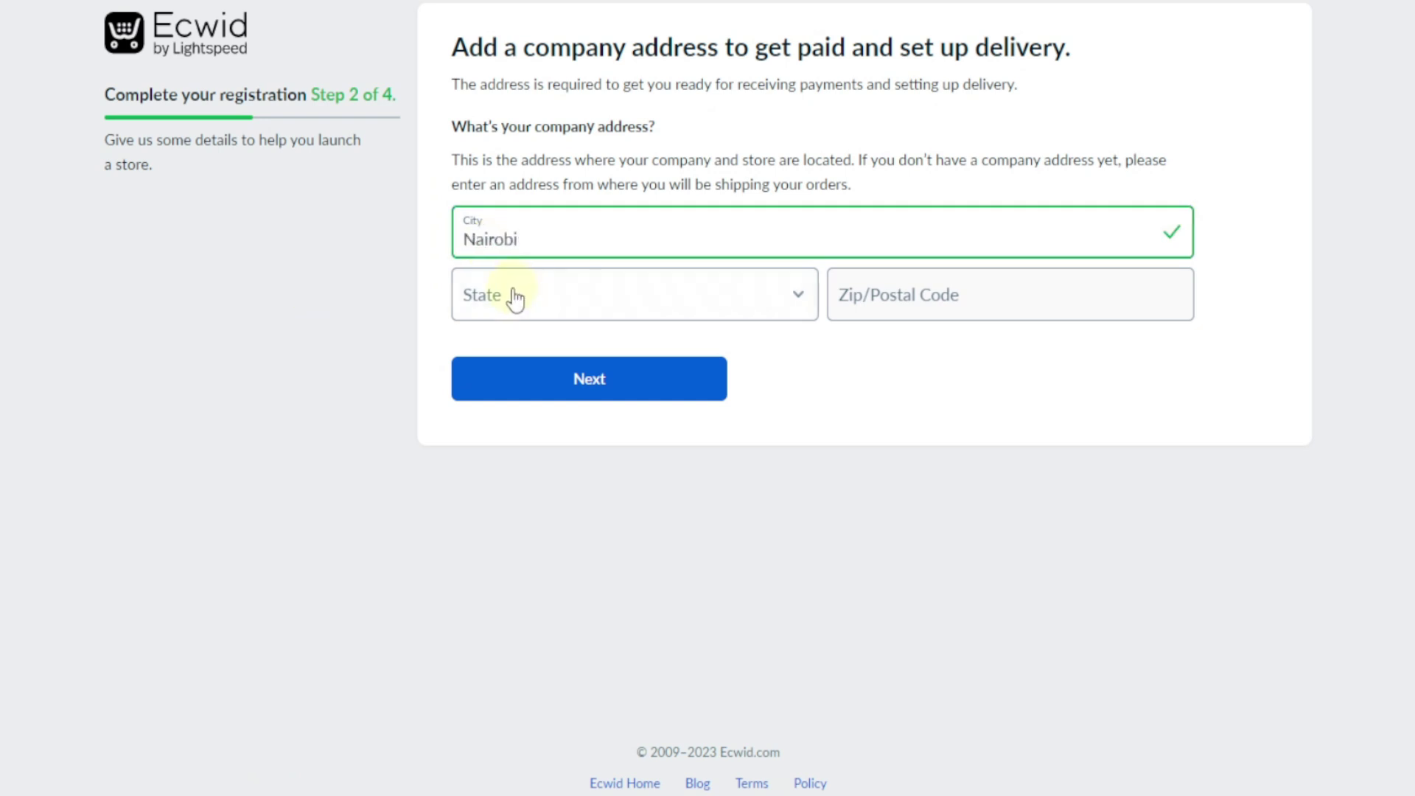
left_click(513, 298)
left_click(585, 299)
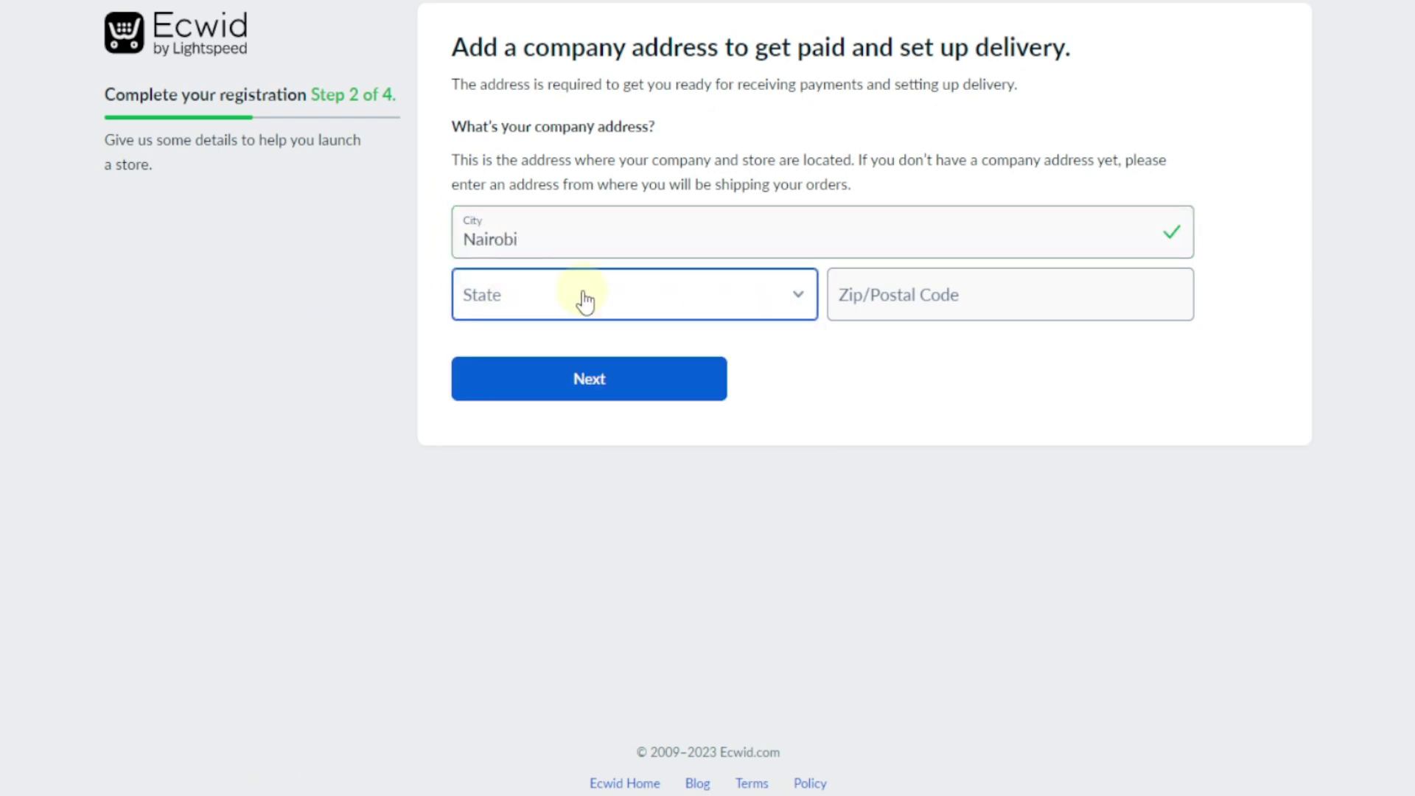
key("n")
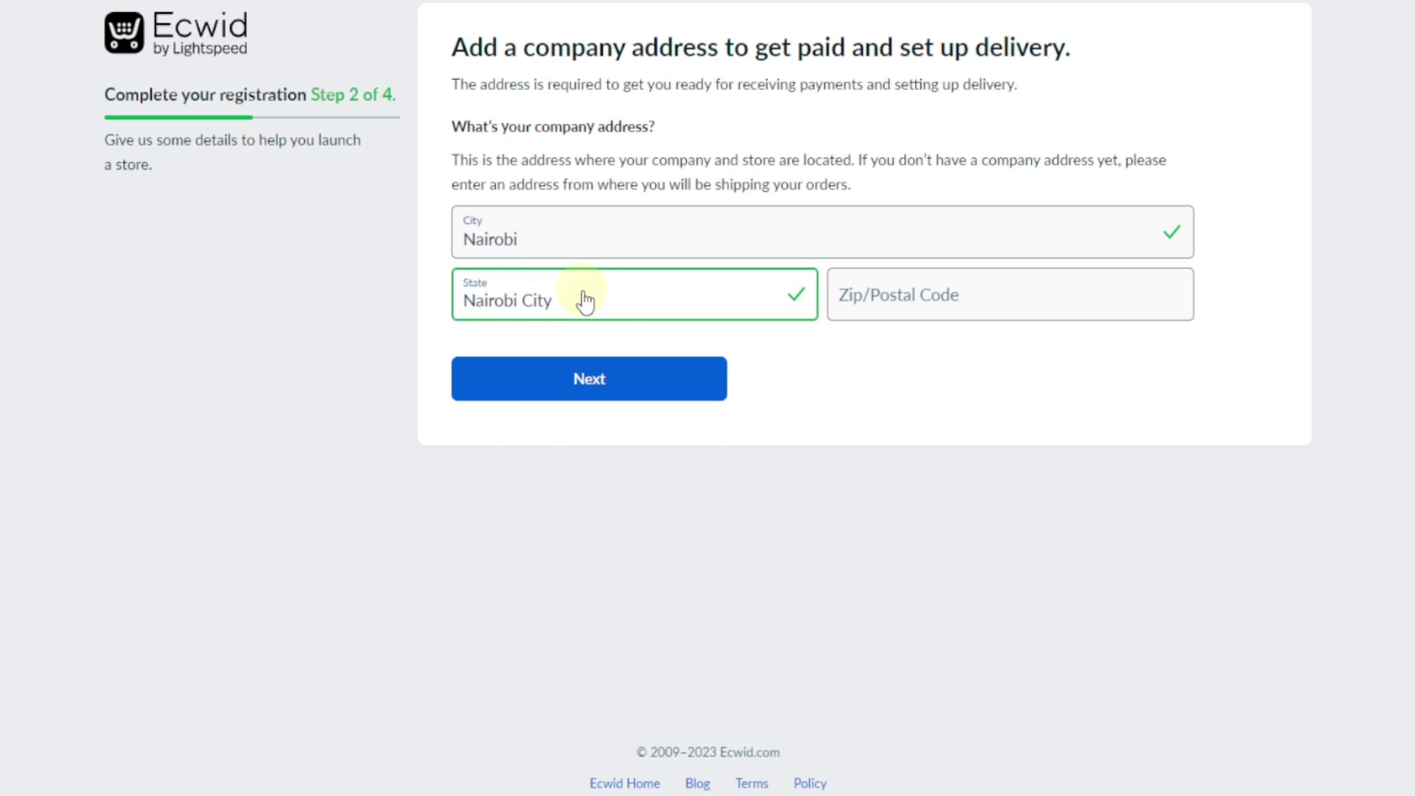
left_click(919, 293)
type("00200")
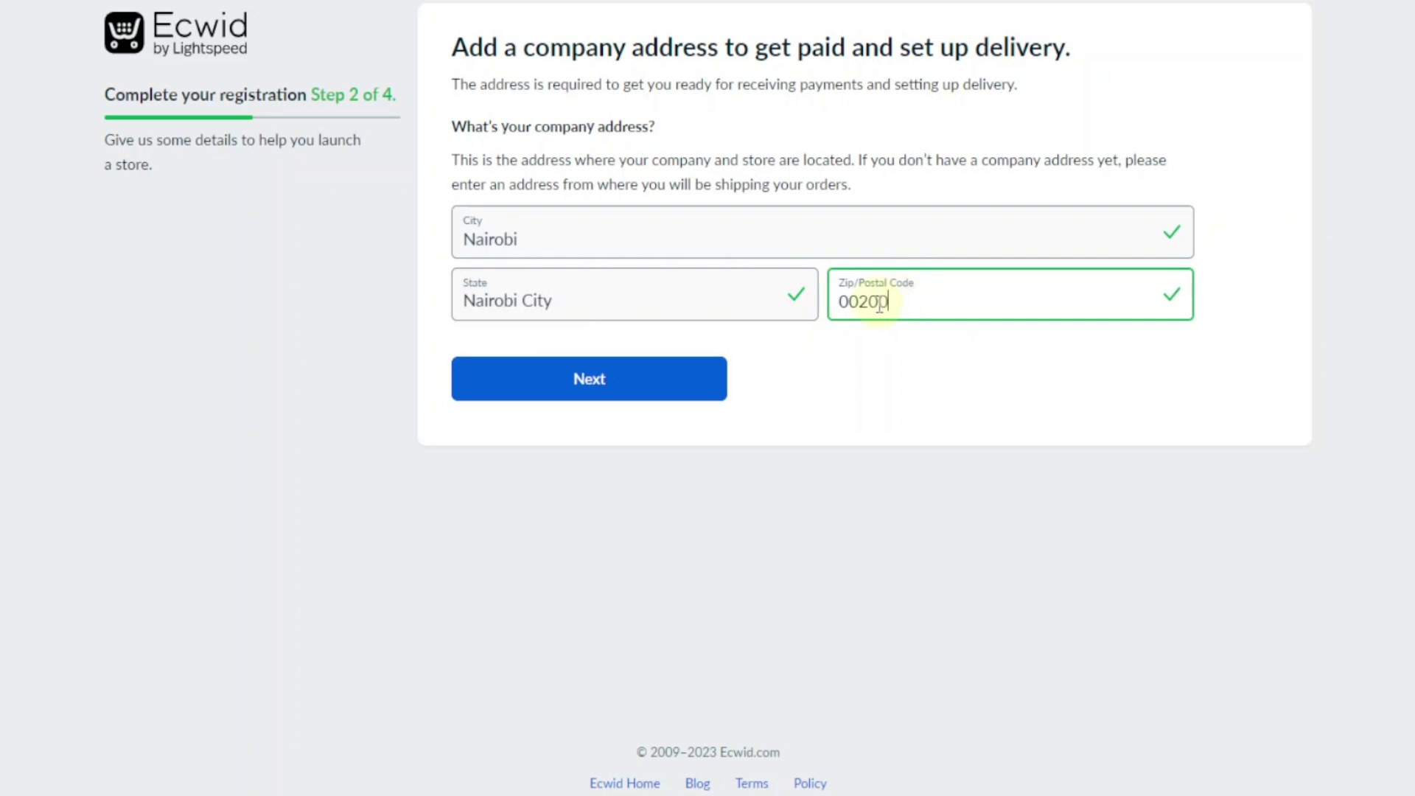
left_click(601, 391)
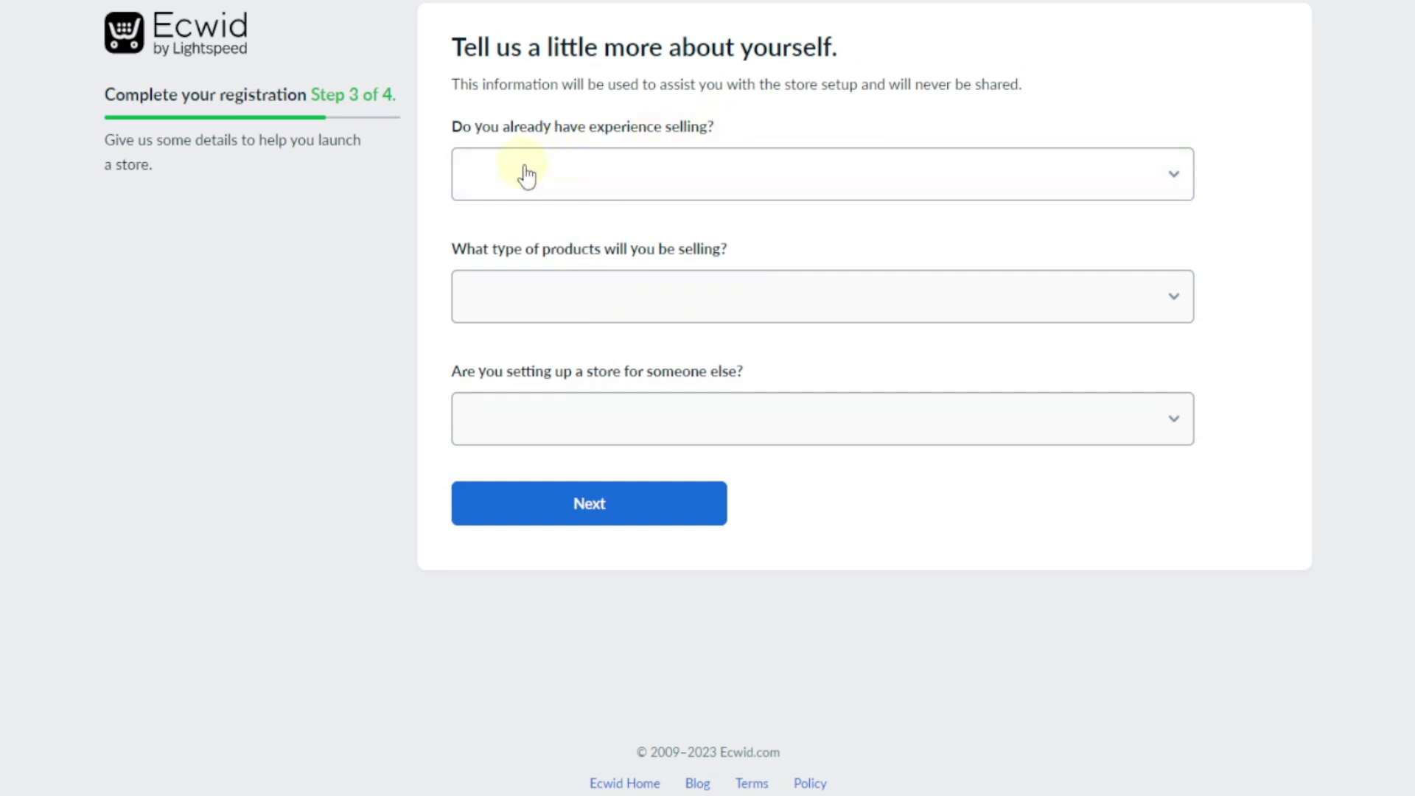
Set the selling experience to "I'm just getting started" and the product type to Apparel/Shoes/Accessories
left_click(568, 190)
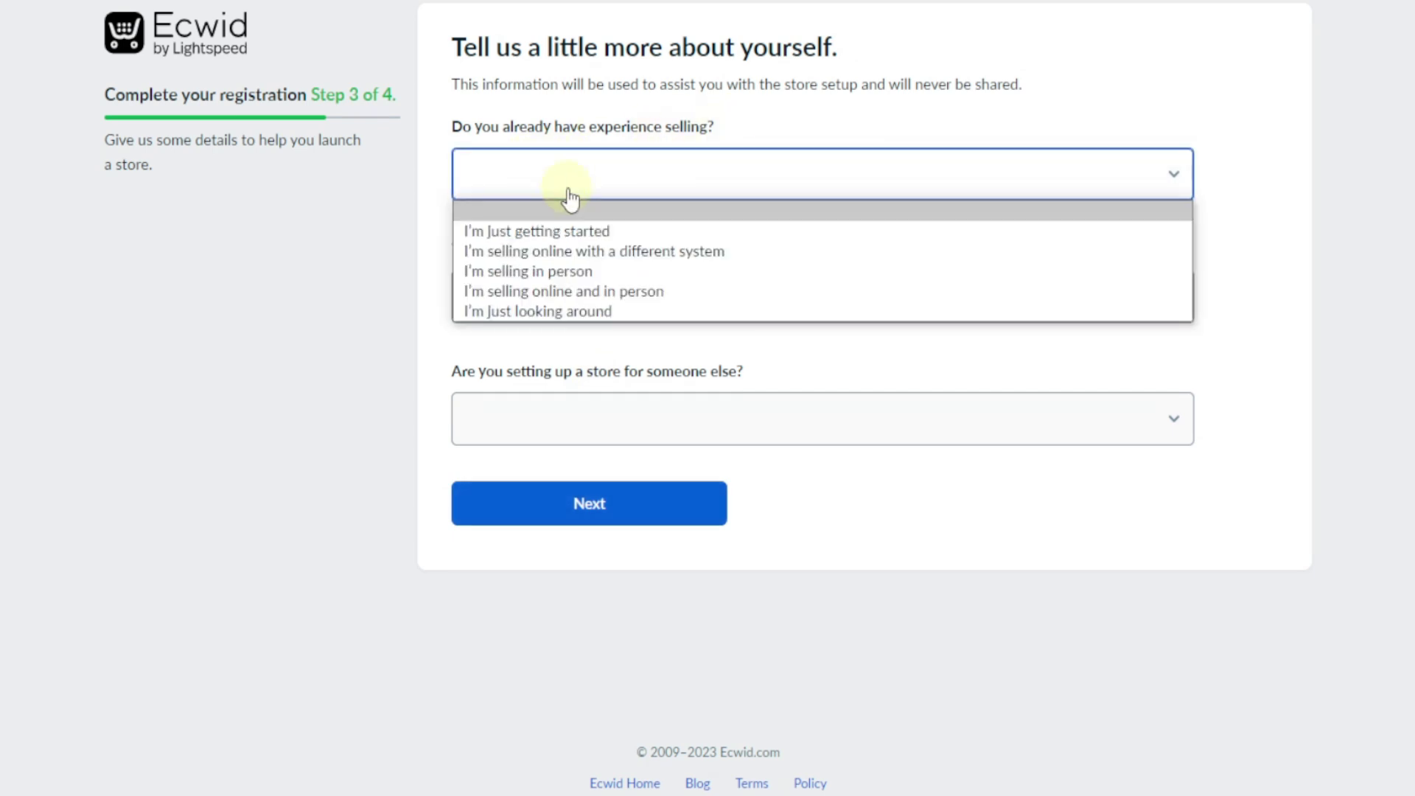
left_click(529, 233)
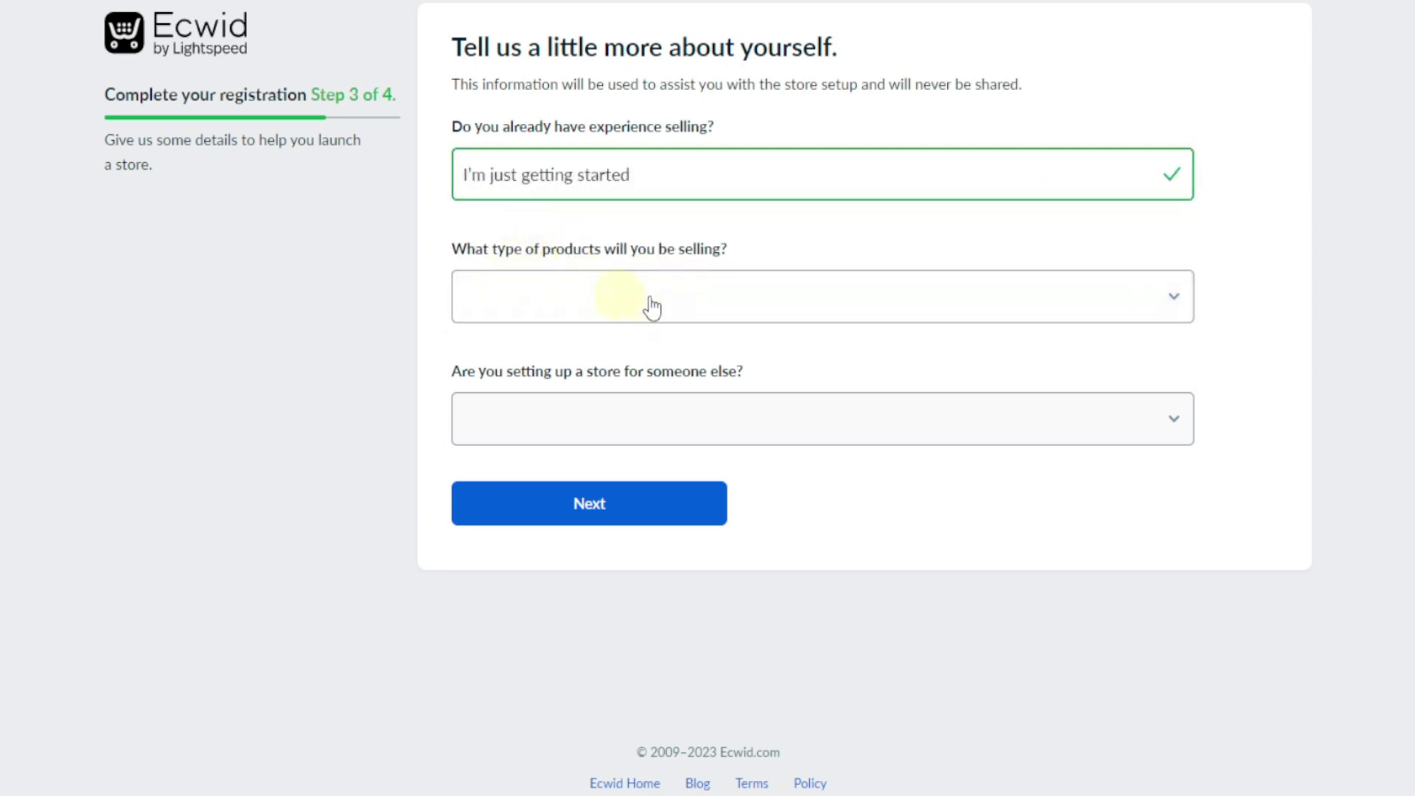
left_click(609, 307)
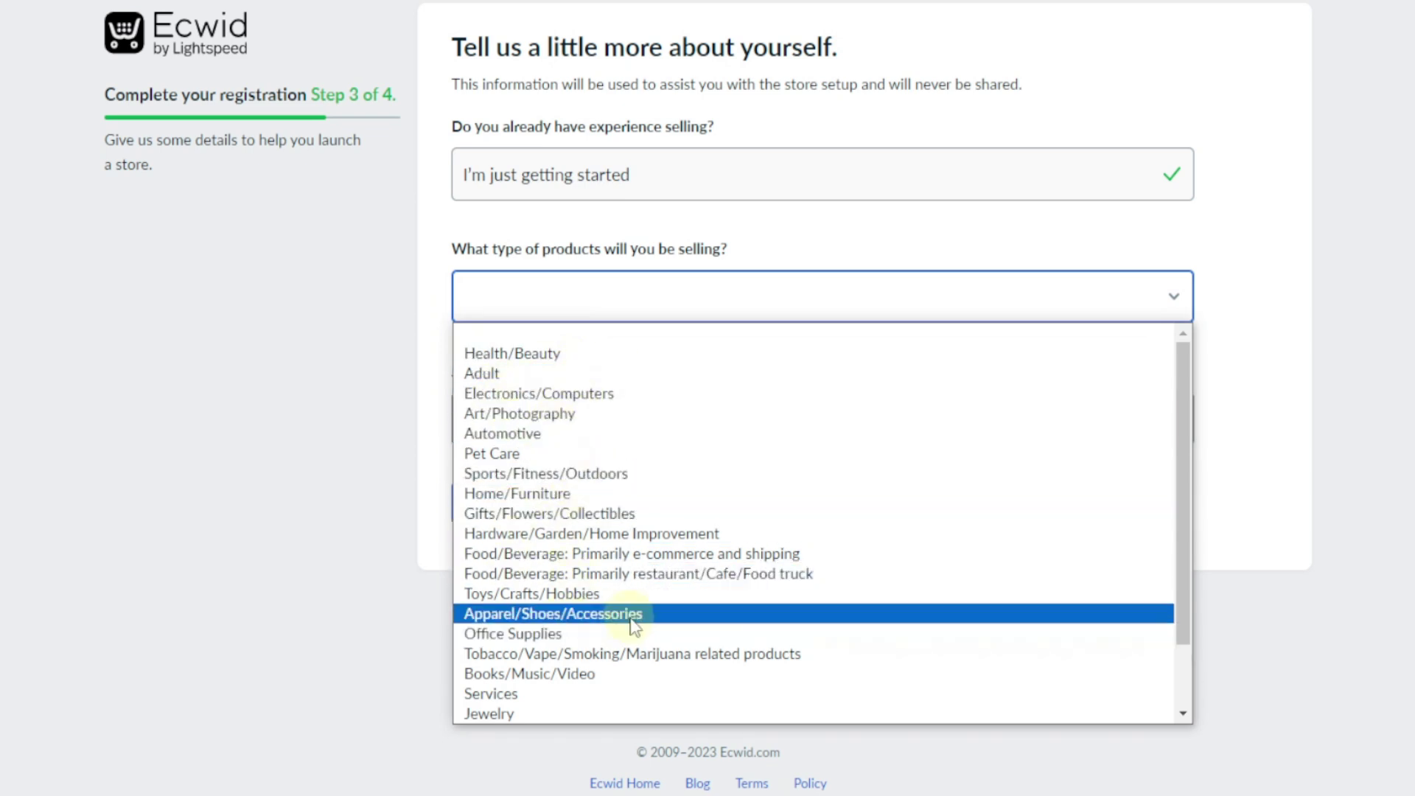
scroll(557, 602, "down", 2)
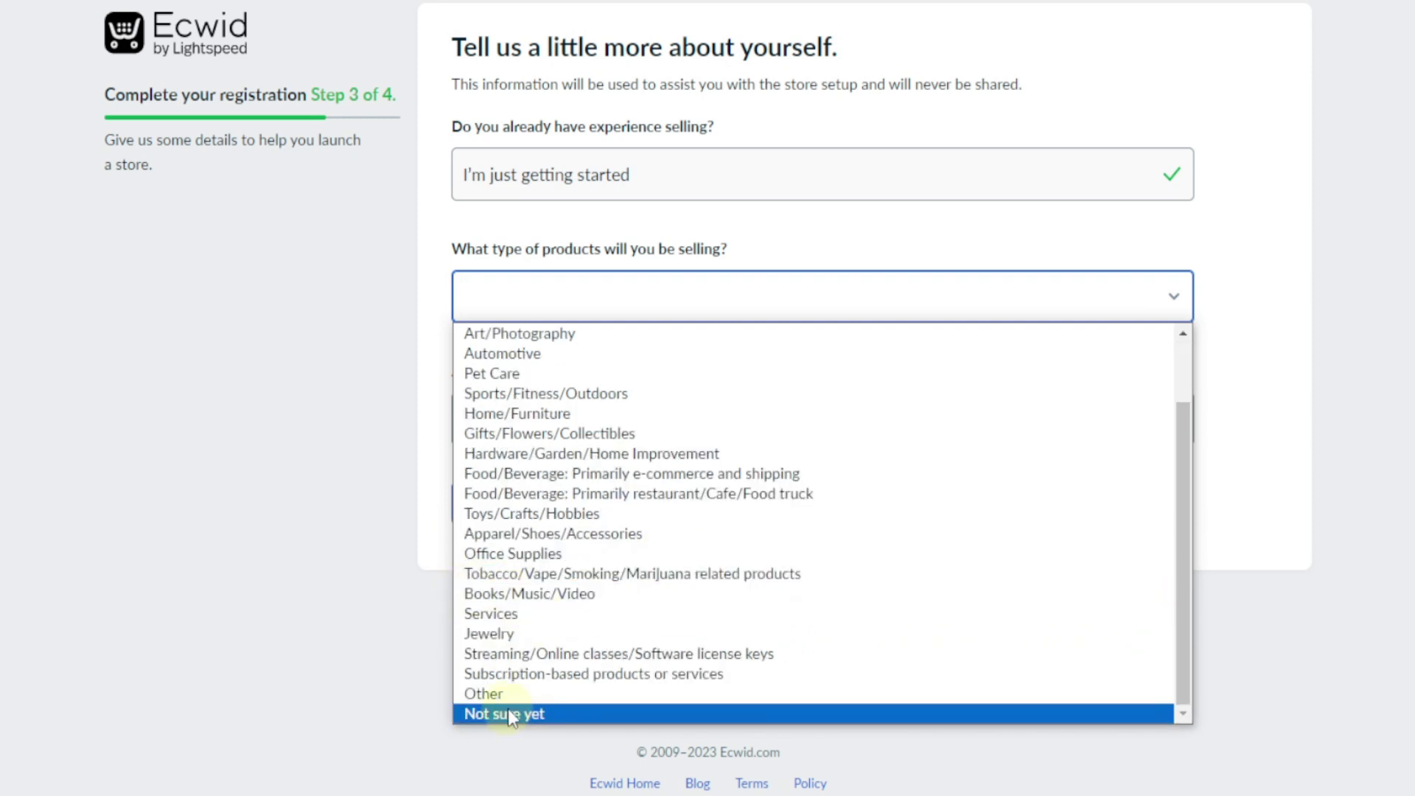
scroll(516, 700, "up", 2)
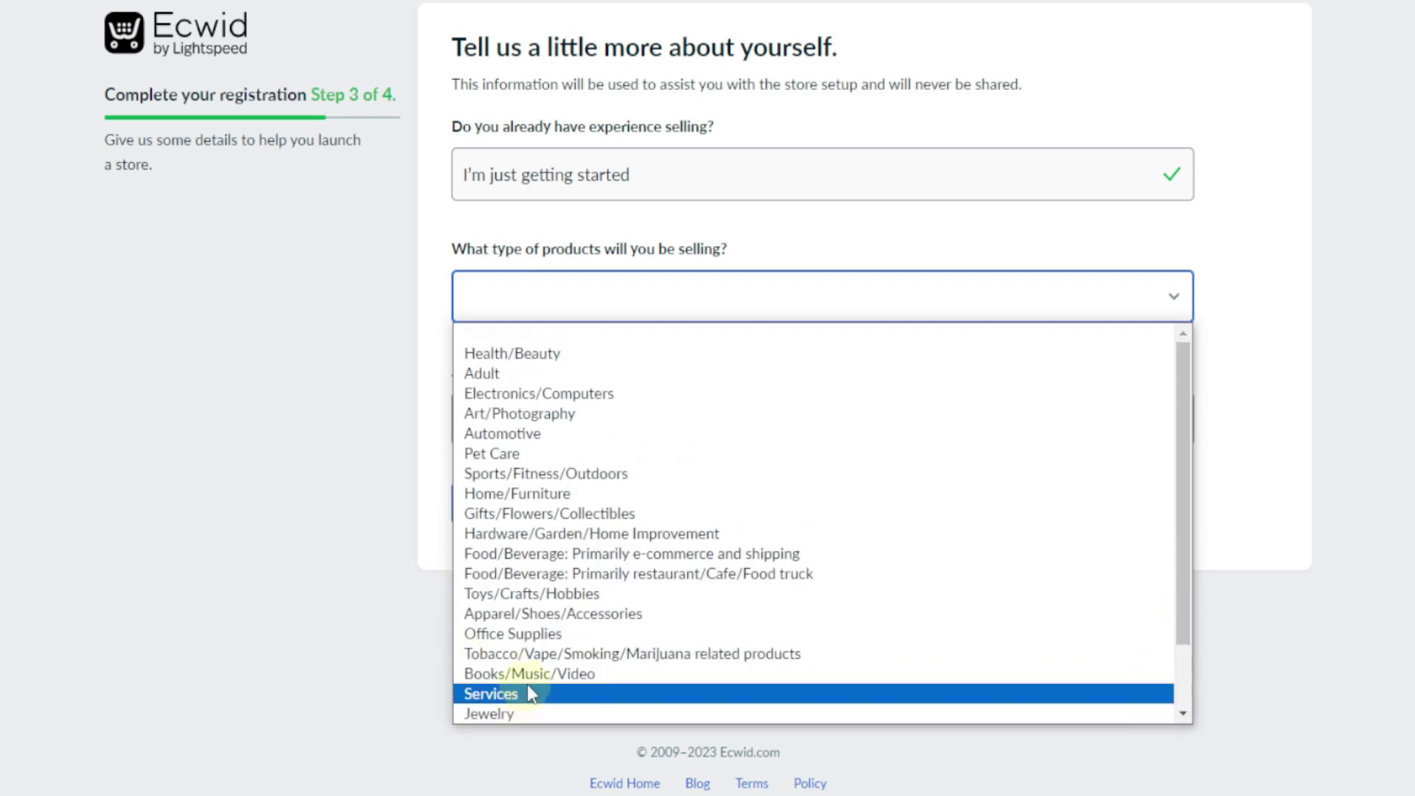
left_click(510, 616)
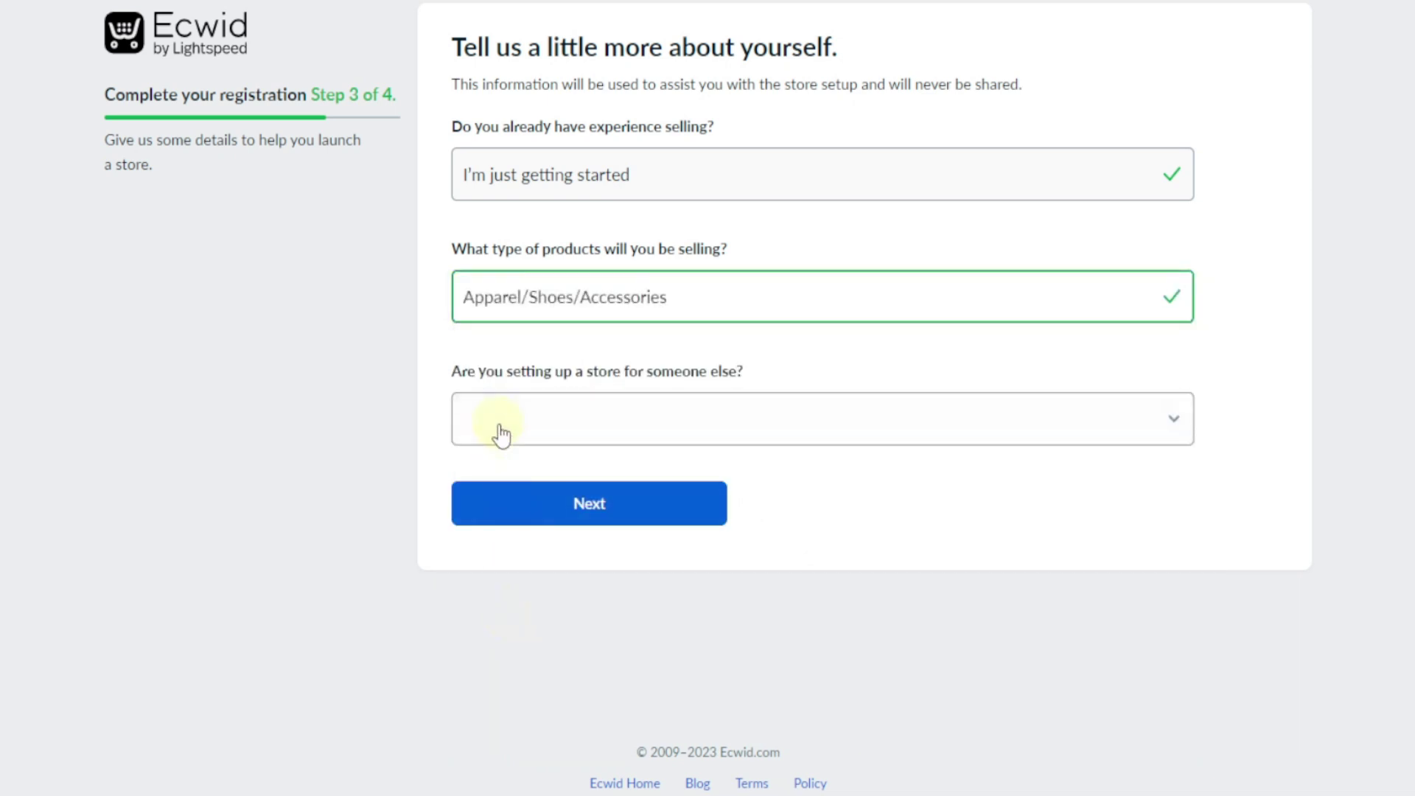
Answer No to setting up the store for someone else and continue to the website question
left_click(641, 407)
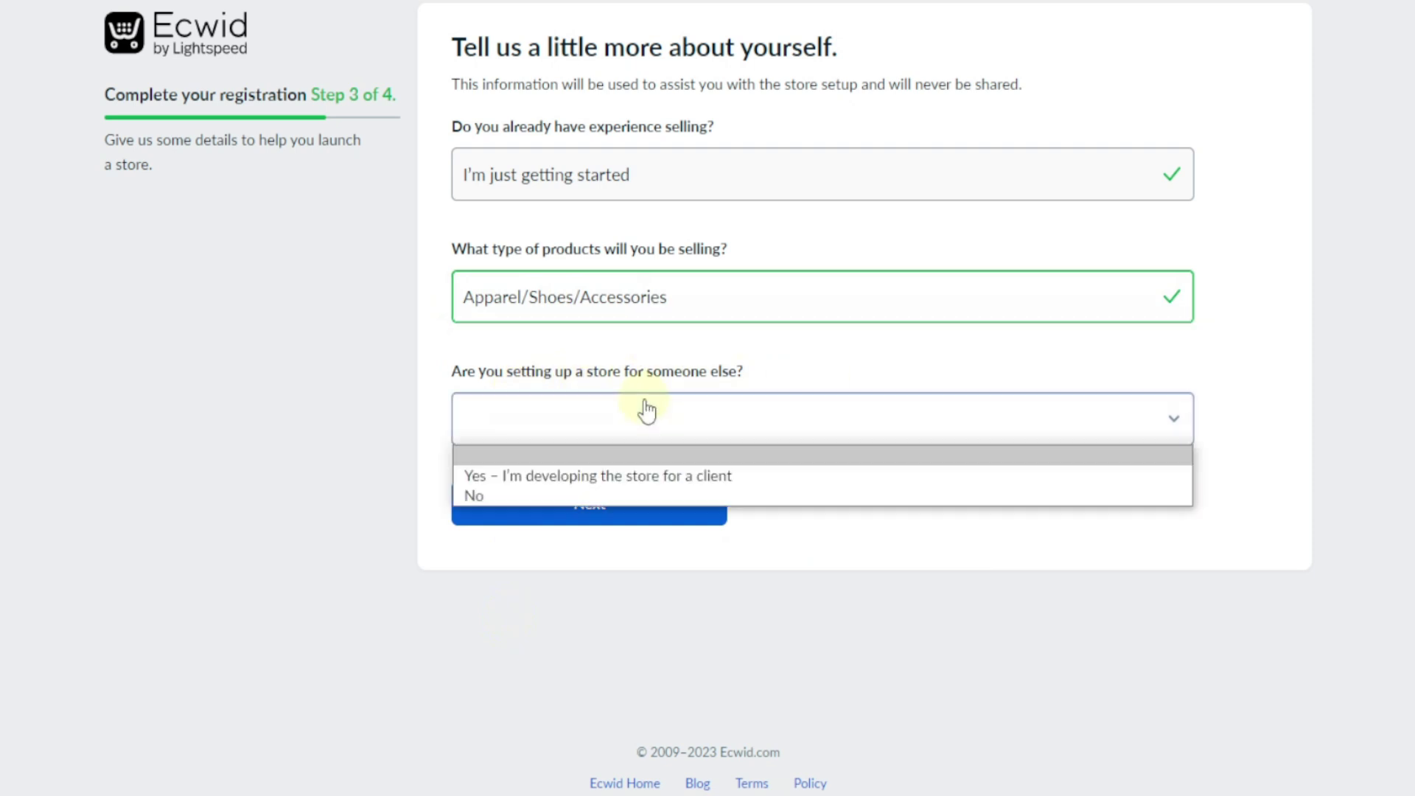
left_click(471, 498)
left_click(595, 509)
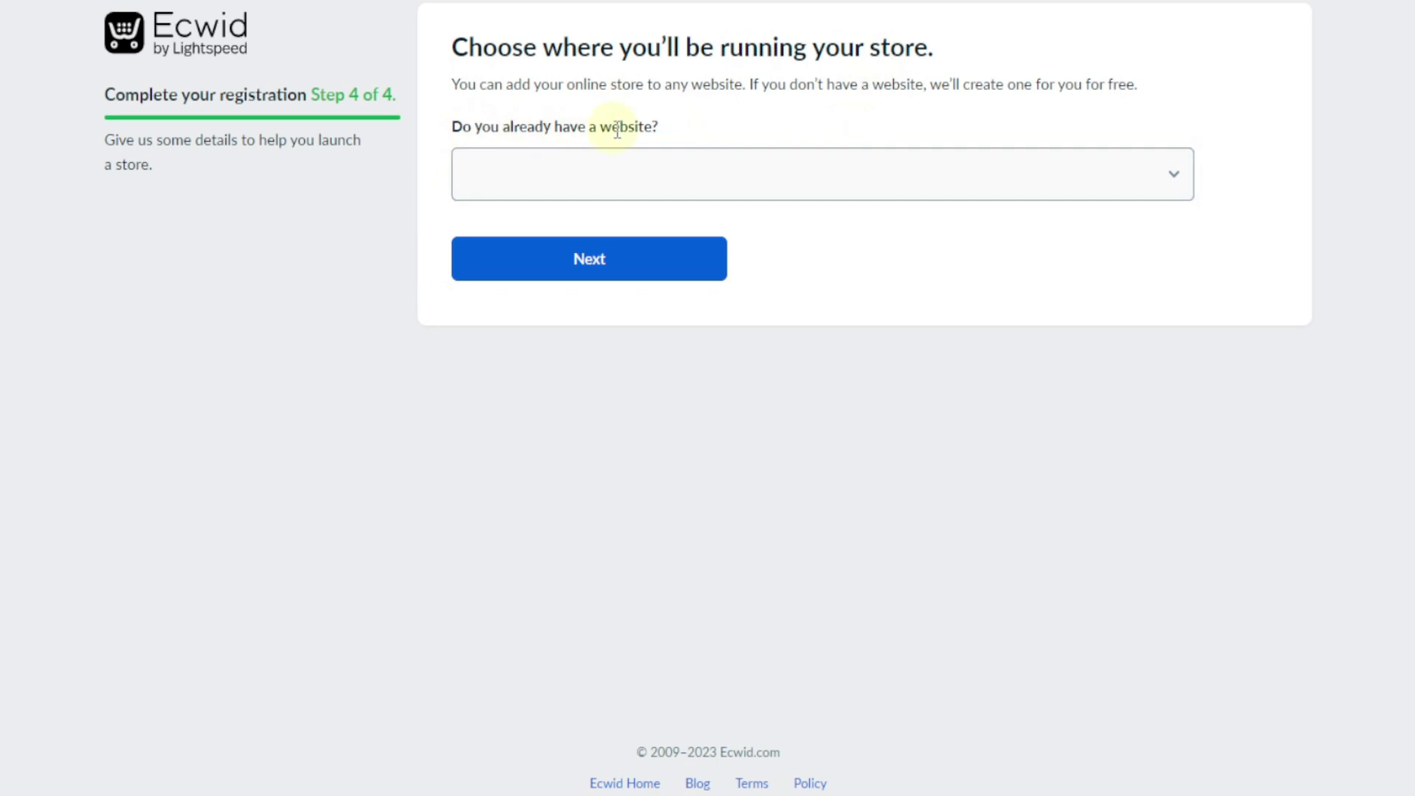
Answer No to already having a website, change the free address to my-tshirt-store.company.site, and continue
left_click(648, 177)
left_click(489, 252)
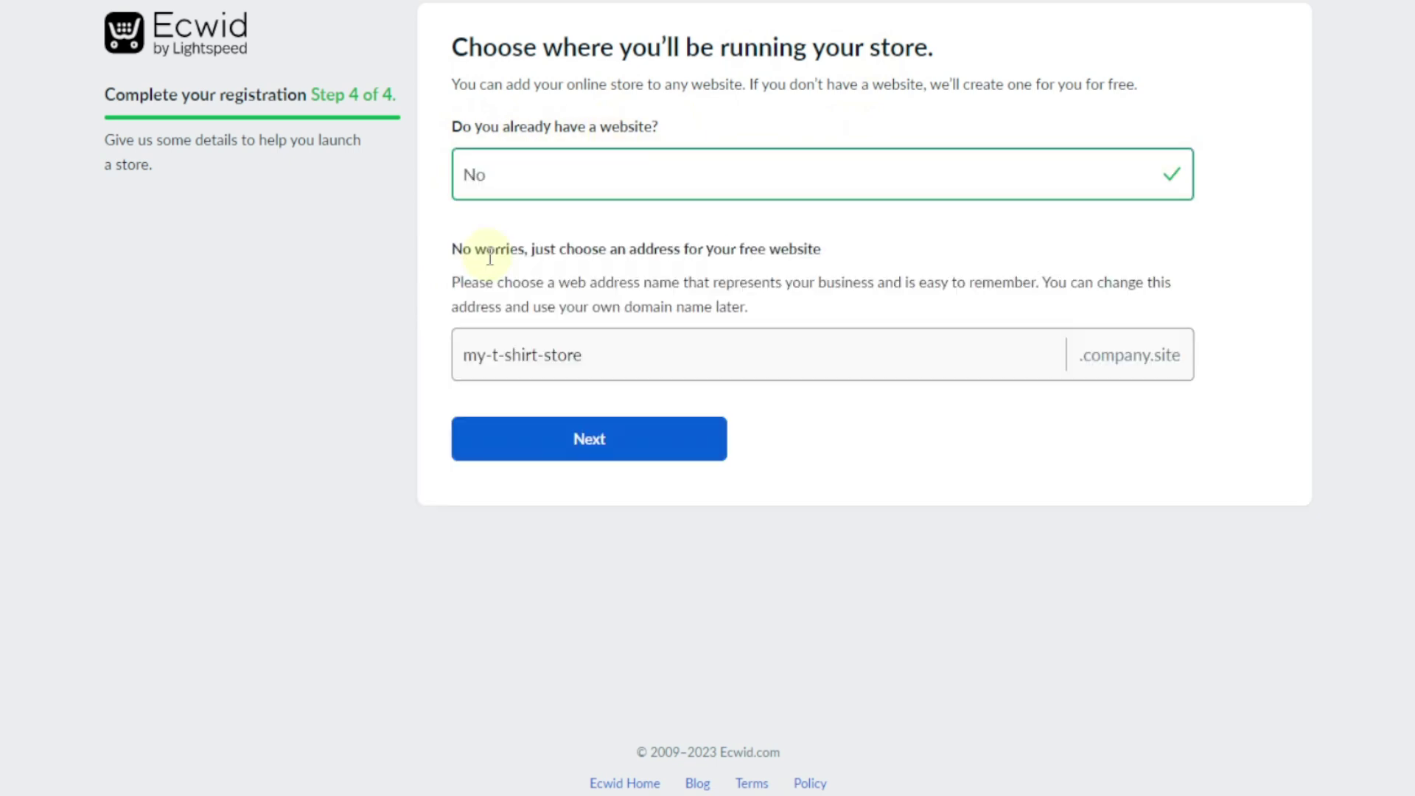
left_click(504, 356)
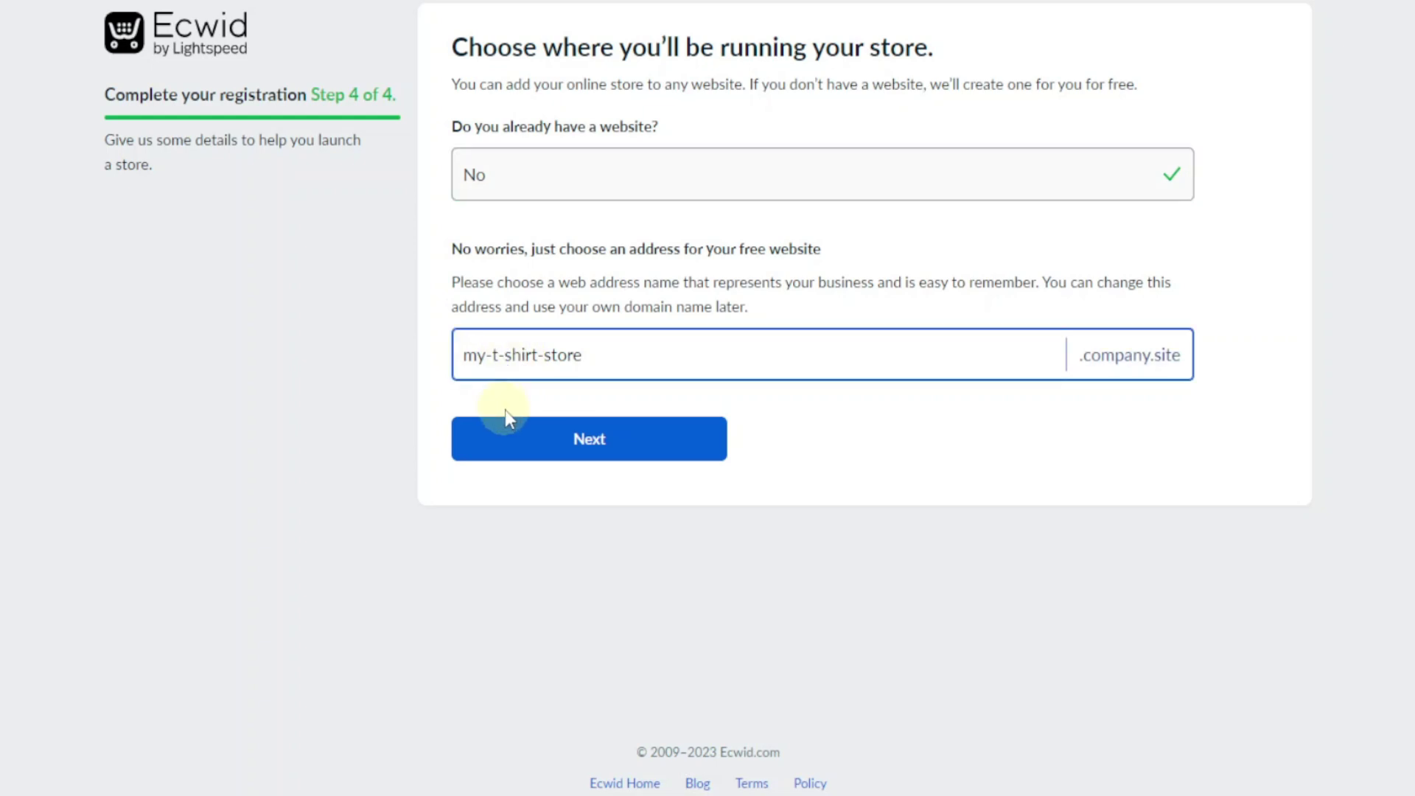
key("BackSpace")
left_click(686, 446)
Compare the plans' prices and features, especially Venture's, and create the store on the Free plan
scroll(685, 441, "down", 2)
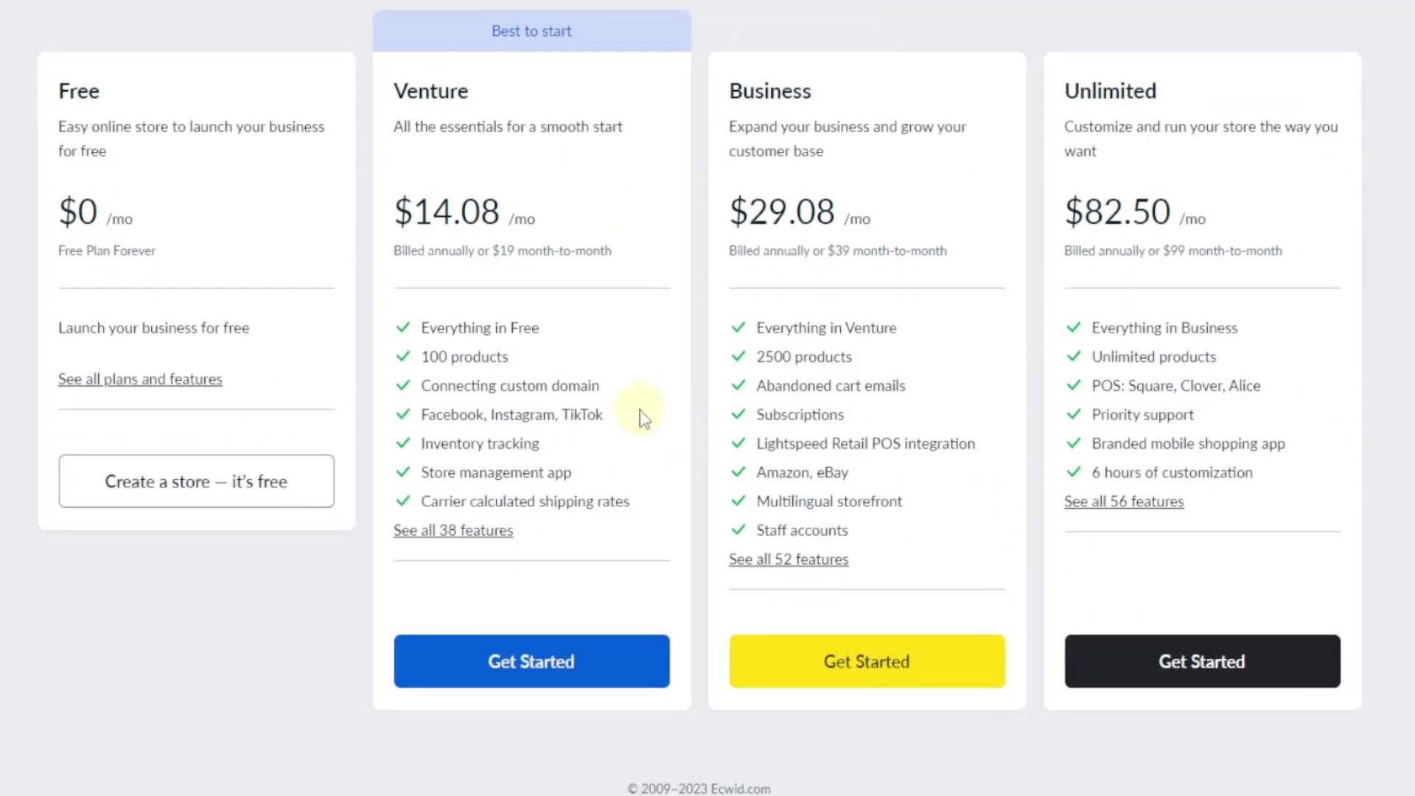
scroll(644, 419, "down", 1)
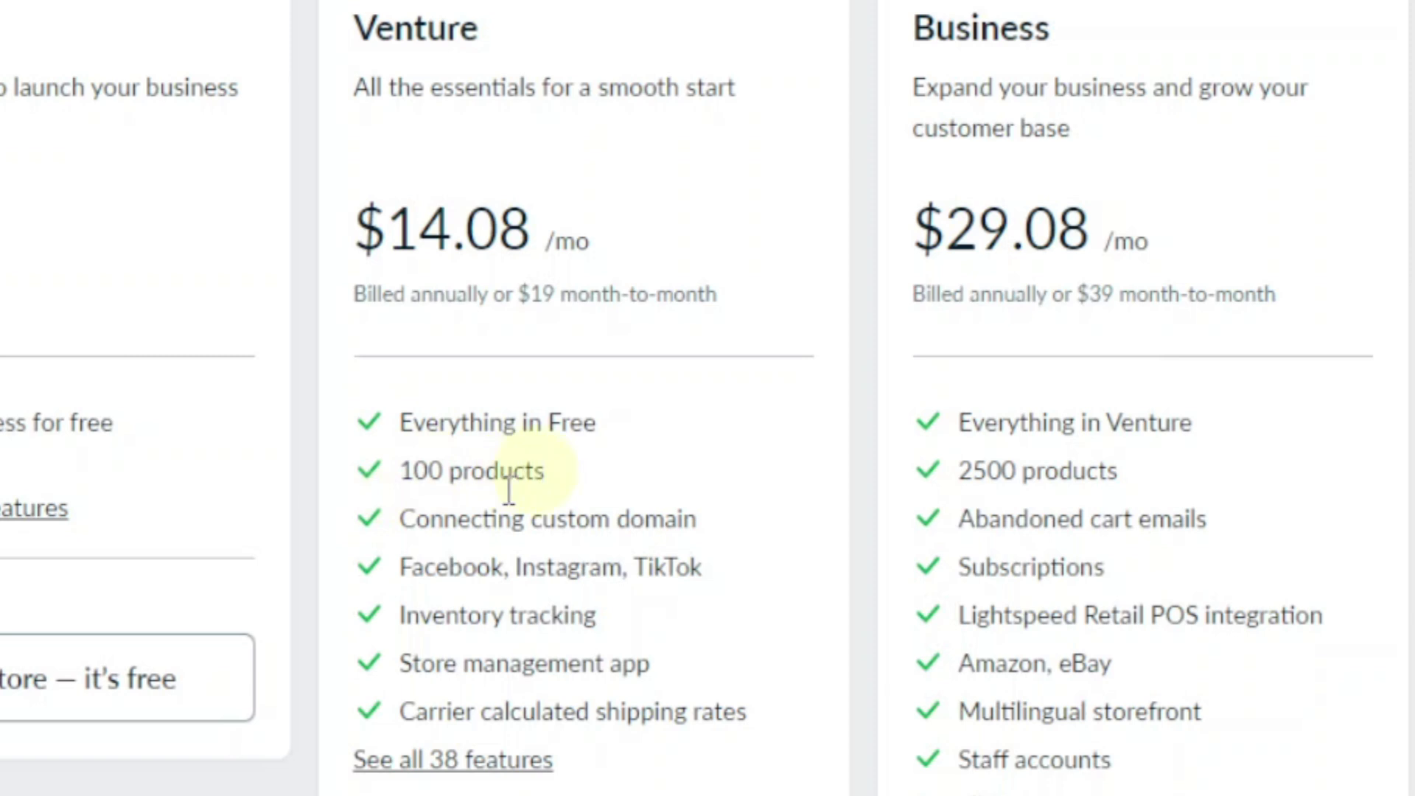
left_click_drag(399, 520, 697, 523)
left_click_drag(401, 472, 705, 520)
left_click(689, 520)
left_click_drag(401, 567, 712, 567)
left_click(712, 567)
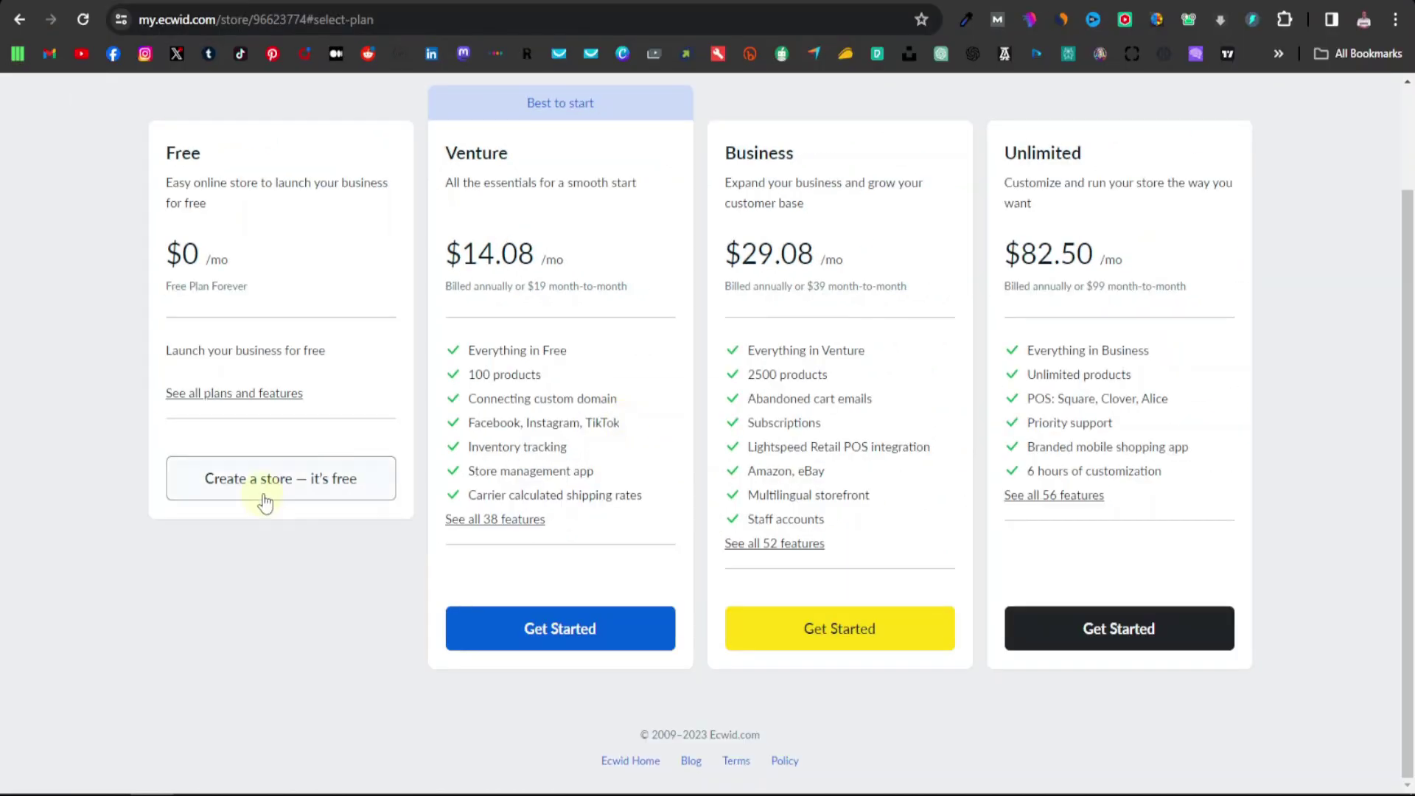
left_click(279, 483)
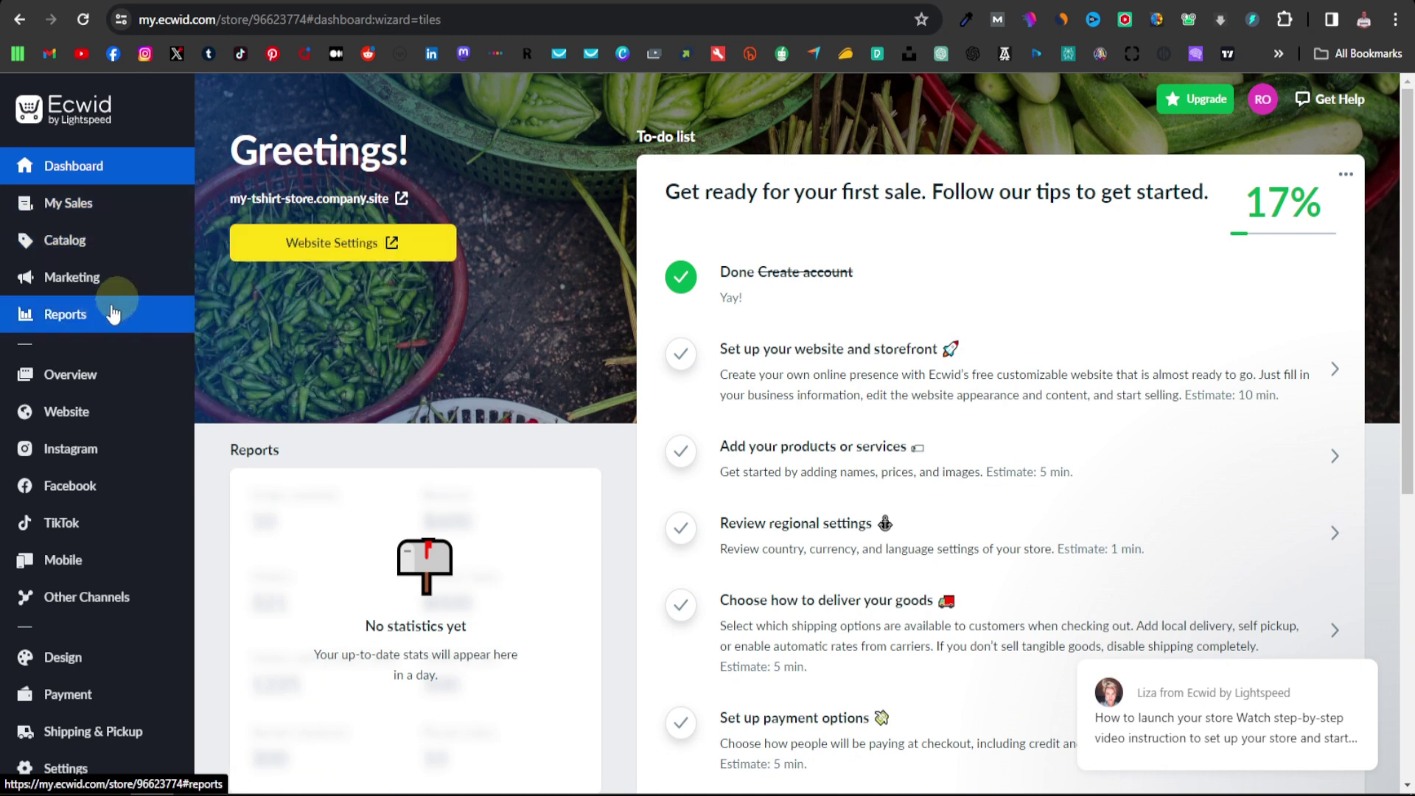
Look over the dashboard's sales channels, store settings and profile options, and open the website settings
scroll(110, 325, "down", 4)
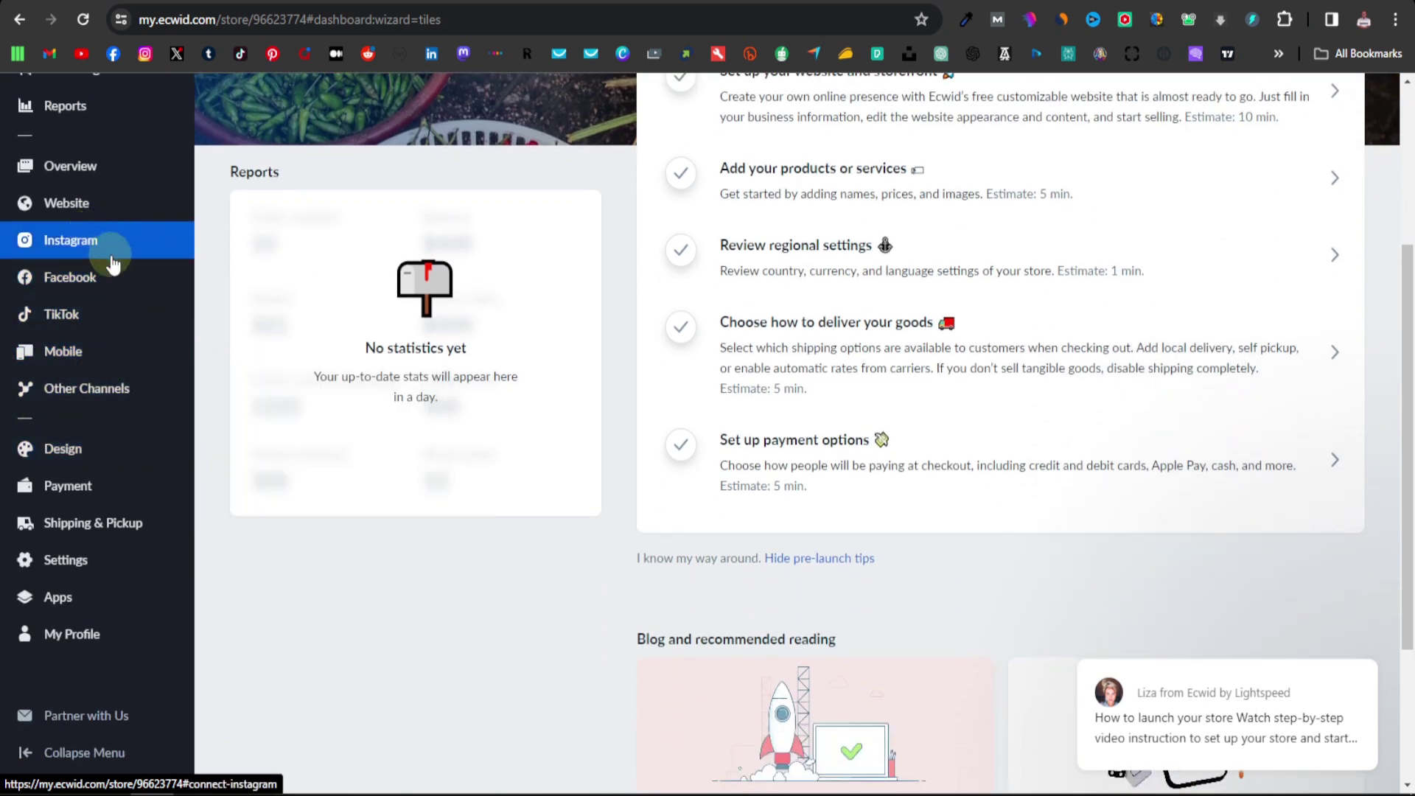
mouse_move(96, 228)
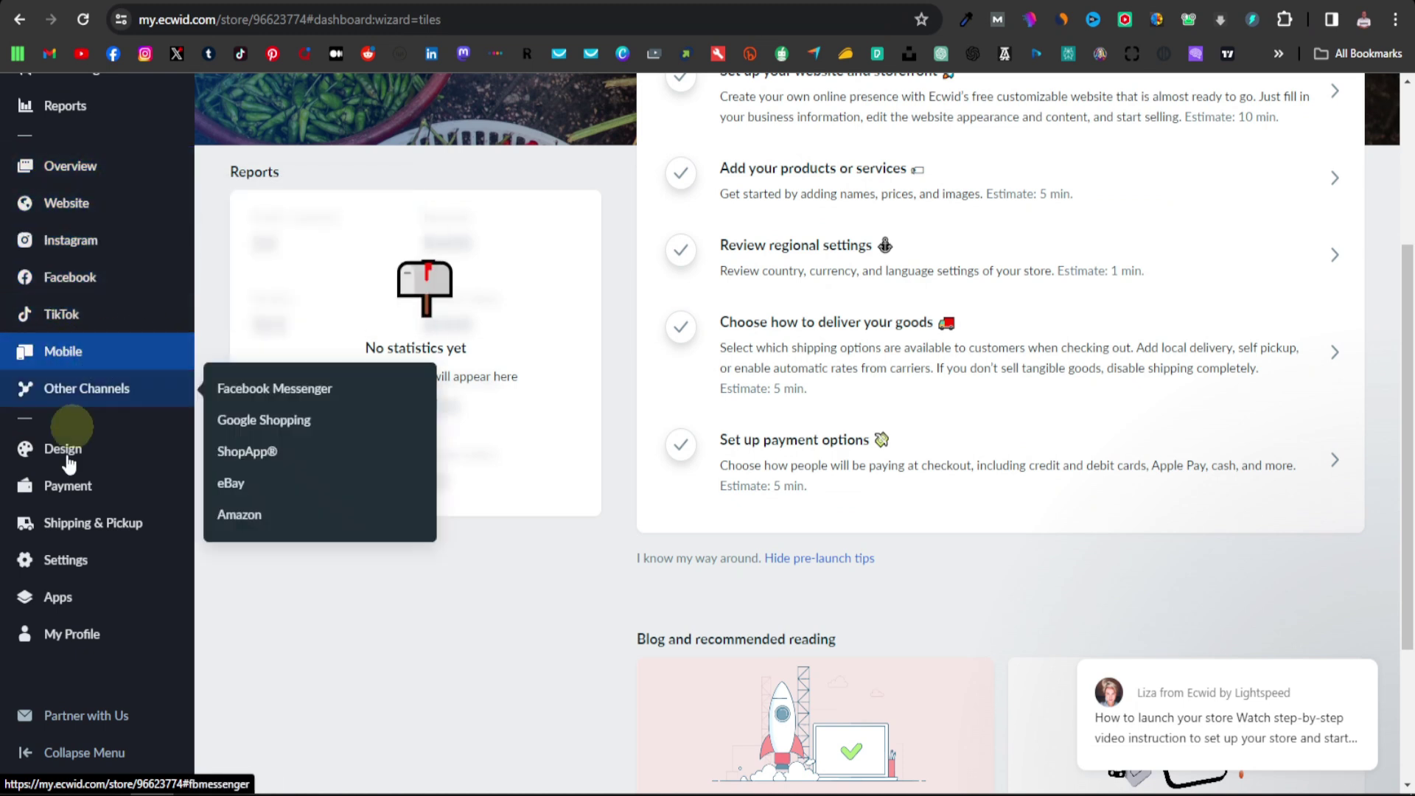
scroll(111, 560, "down", 2)
mouse_move(131, 581)
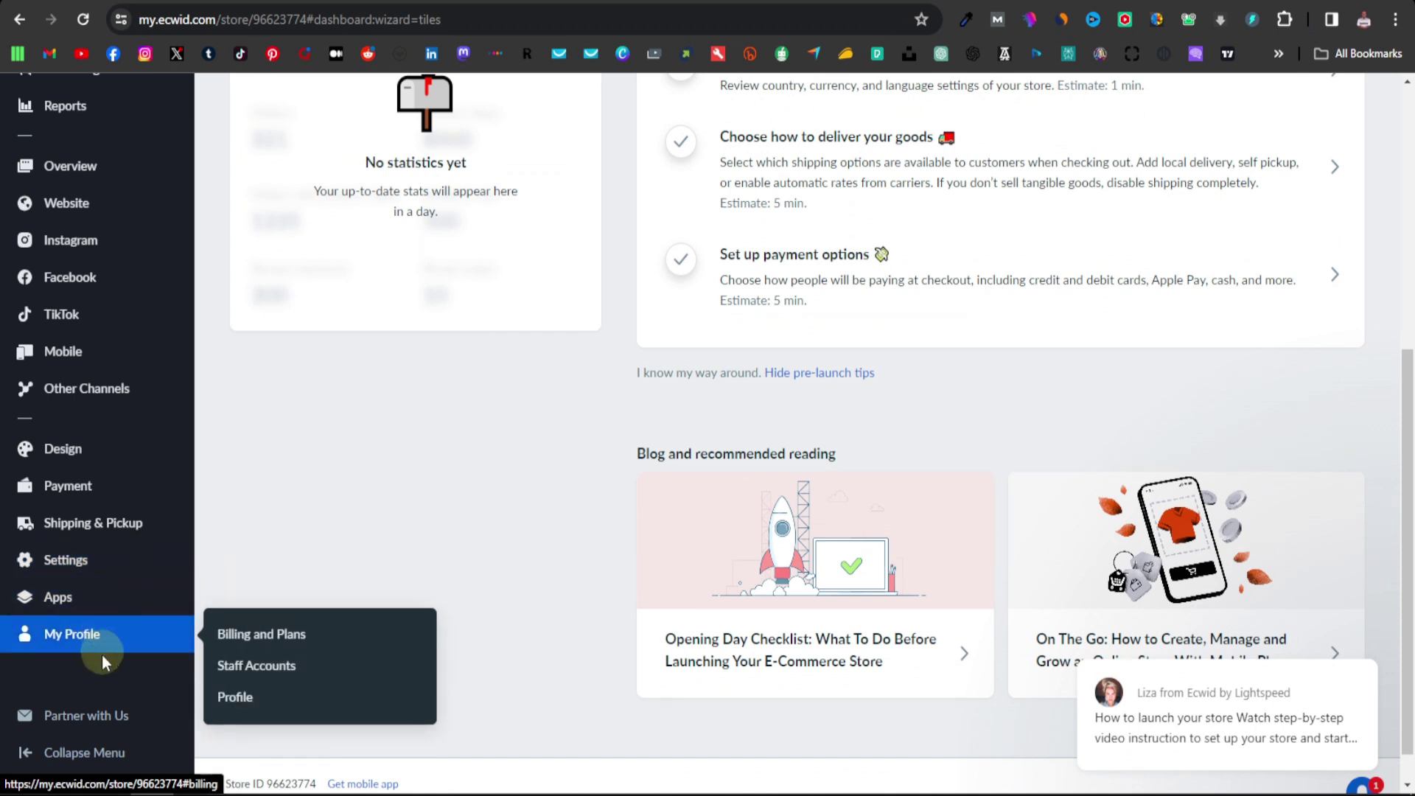
scroll(121, 643, "up", 5)
scroll(131, 647, "up", 1)
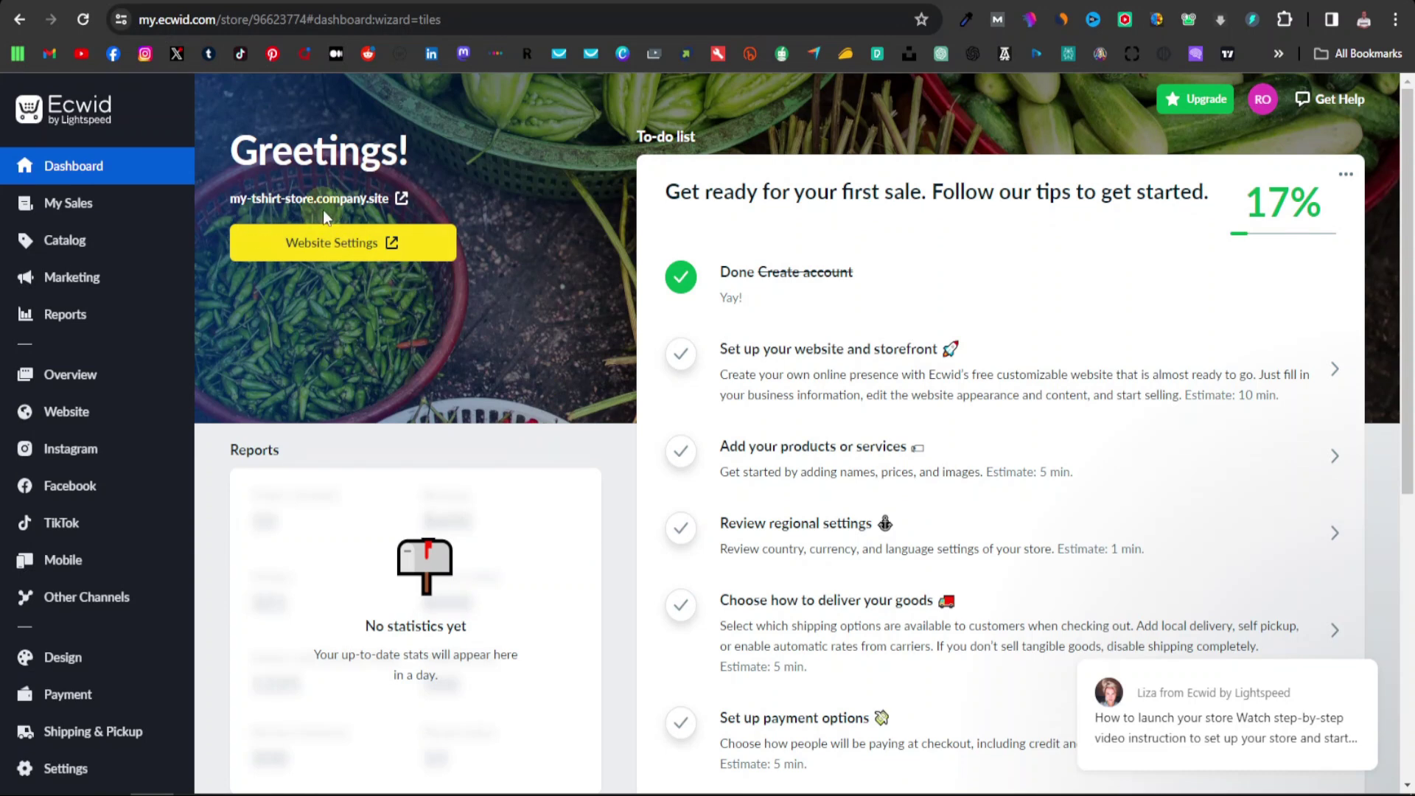
left_click(343, 251)
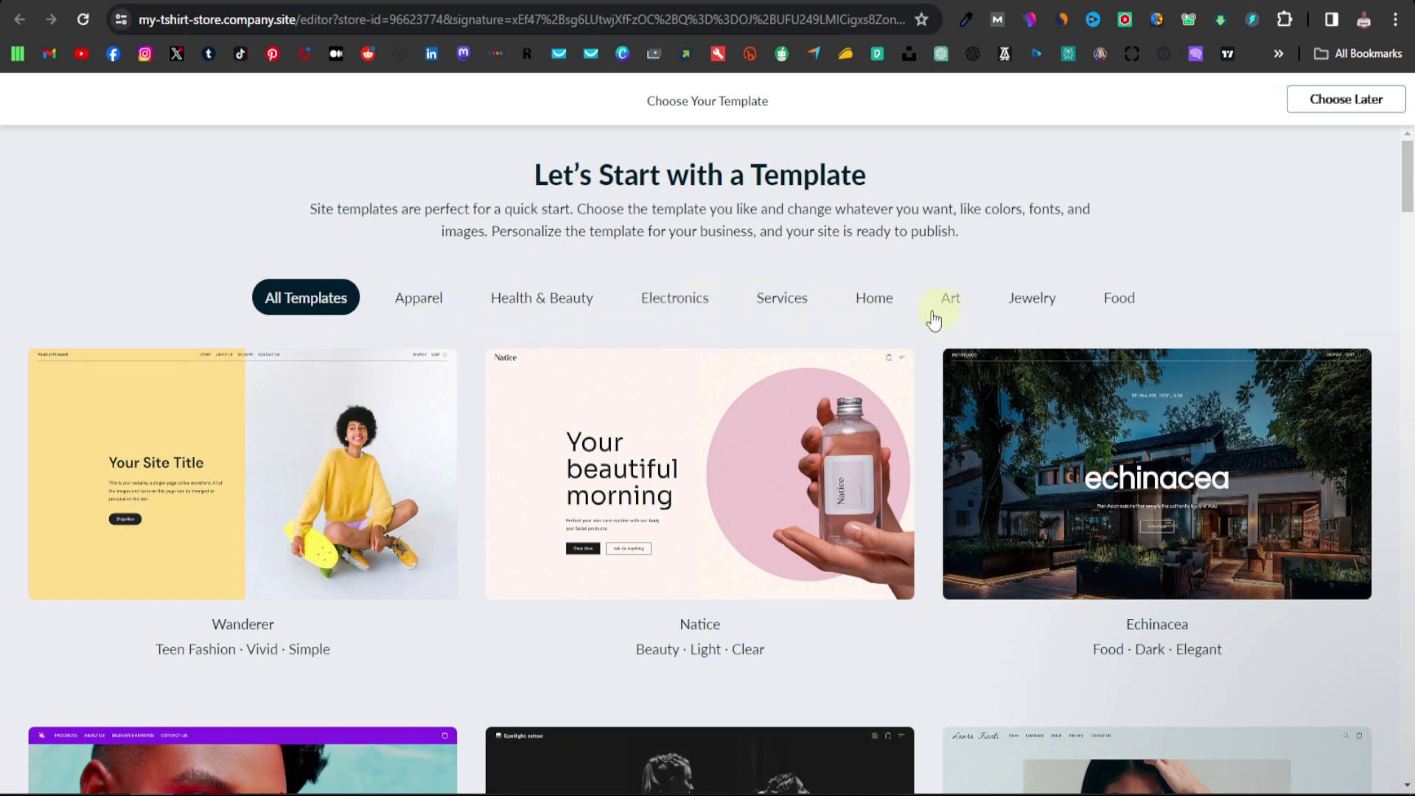
Filter the site templates to the Apparel category and browse the designs offered there
scroll(1022, 402, "down", 10)
scroll(799, 467, "up", 8)
scroll(577, 472, "up", 3)
left_click(416, 301)
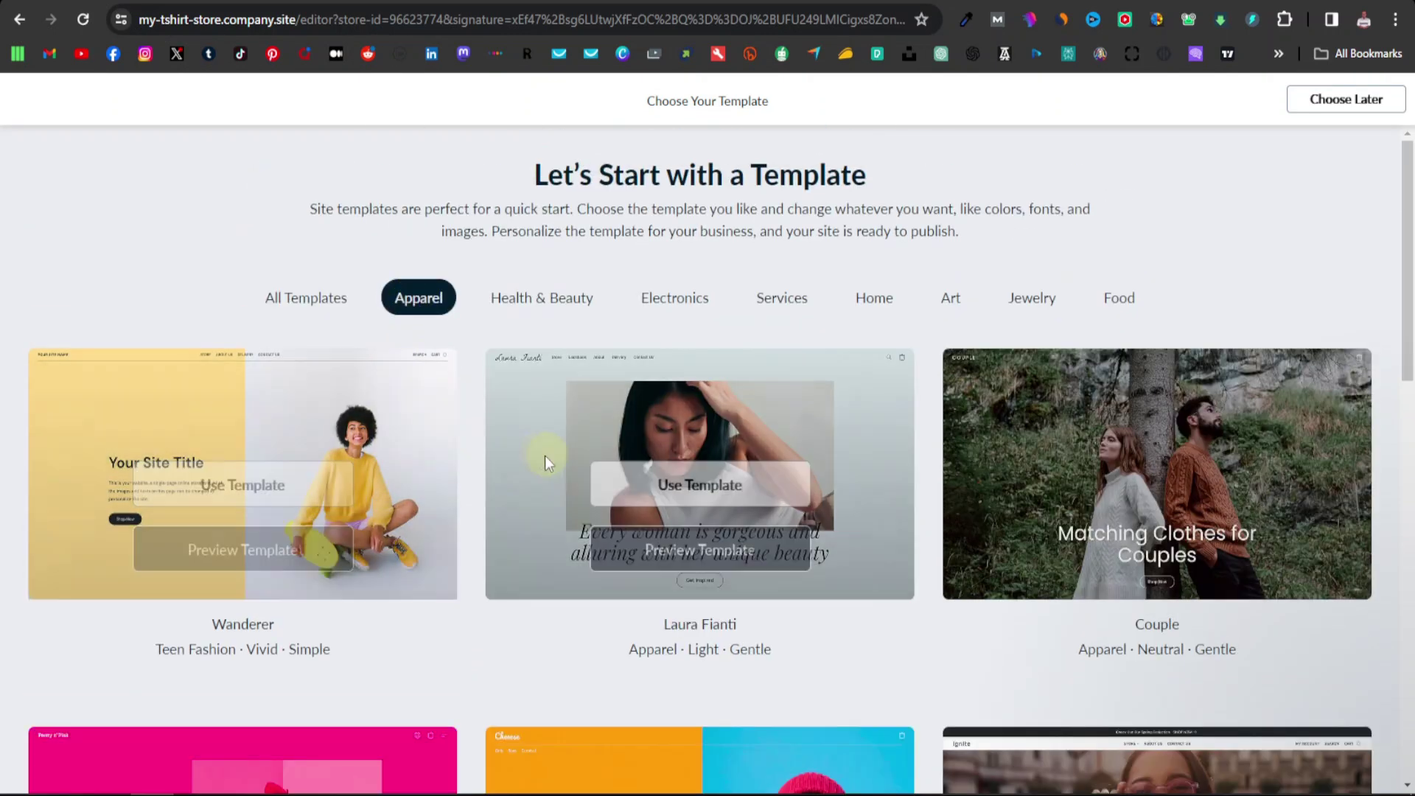
scroll(581, 392, "down", 1)
scroll(775, 369, "down", 10)
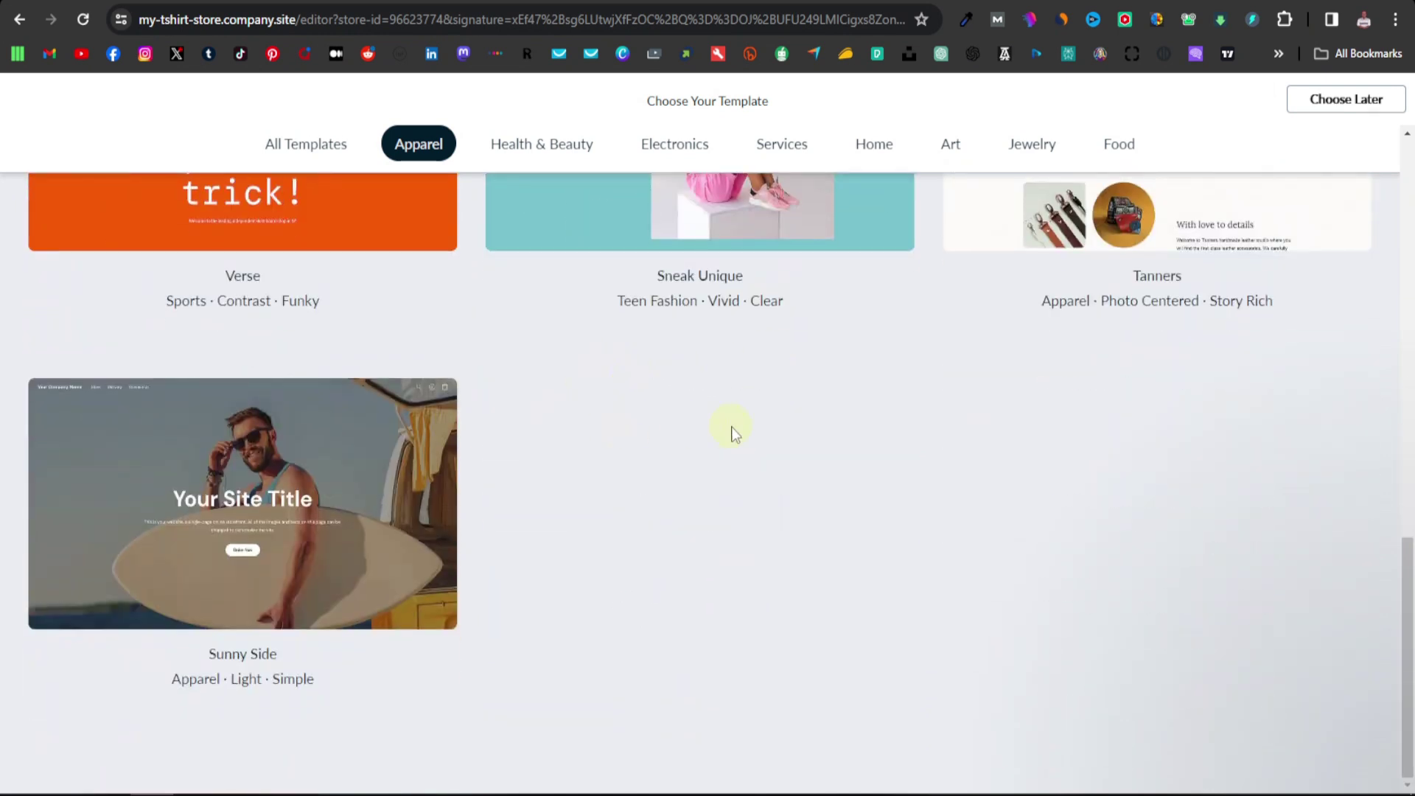
scroll(518, 453, "up", 7)
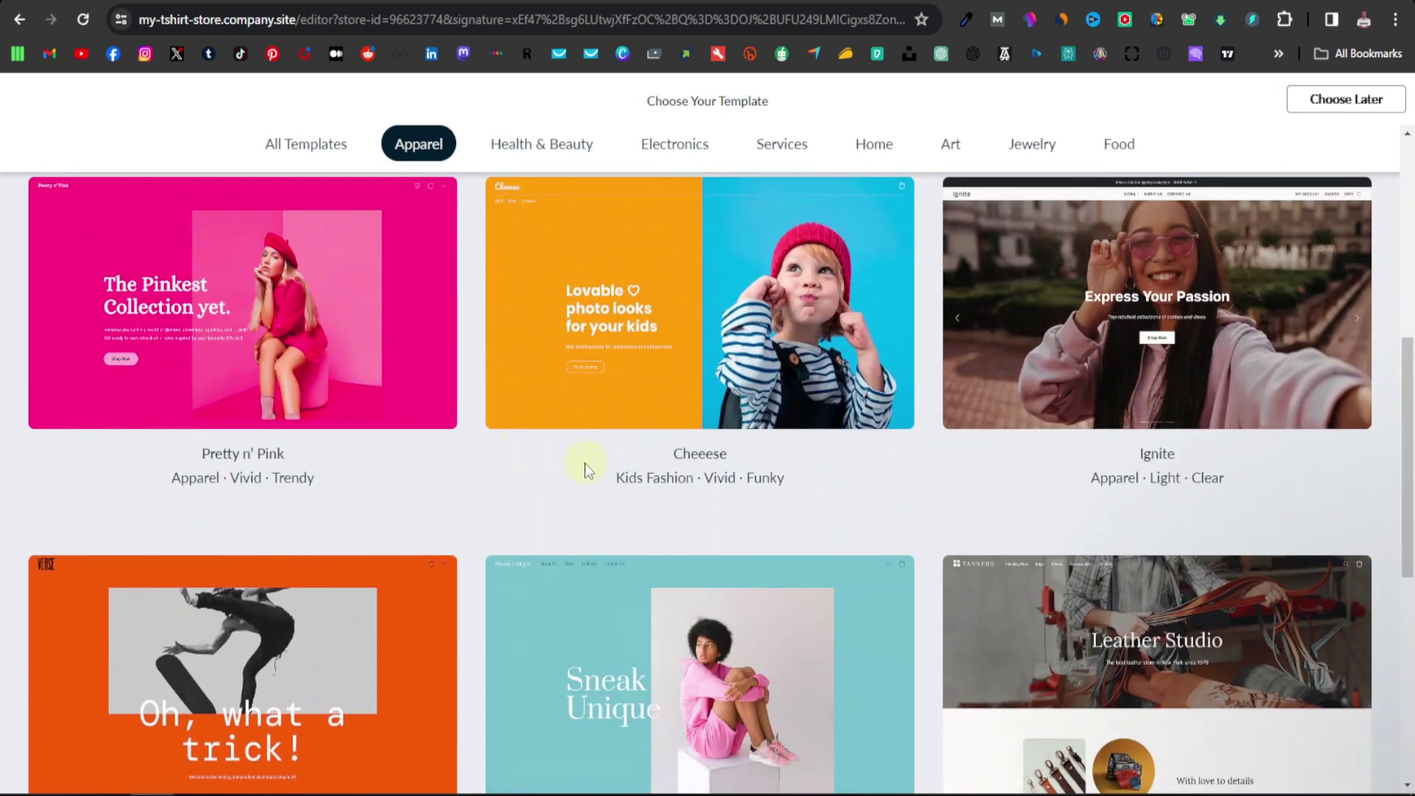
scroll(585, 463, "up", 7)
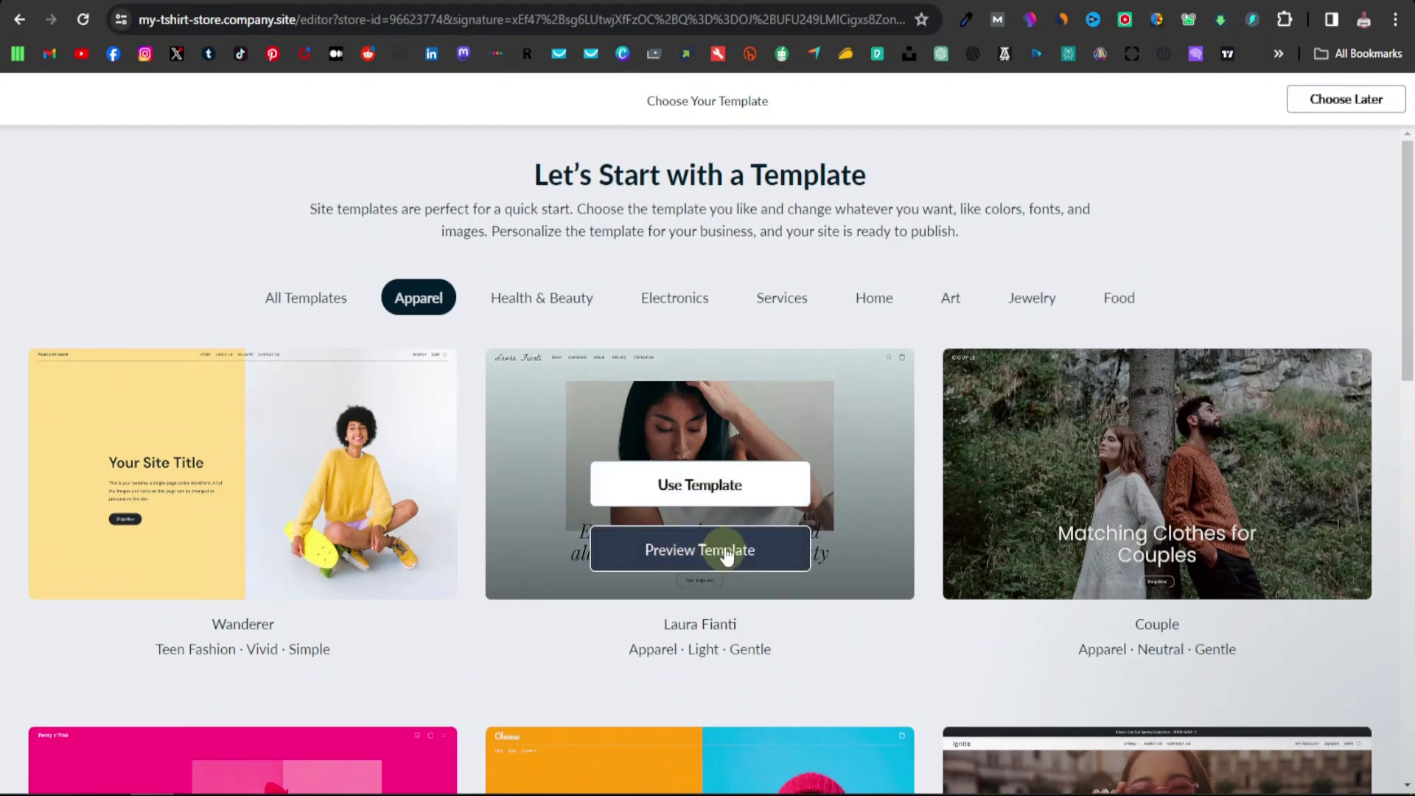
Preview the Laura Fianti apparel template through its product section and apply it to the site
left_click(701, 562)
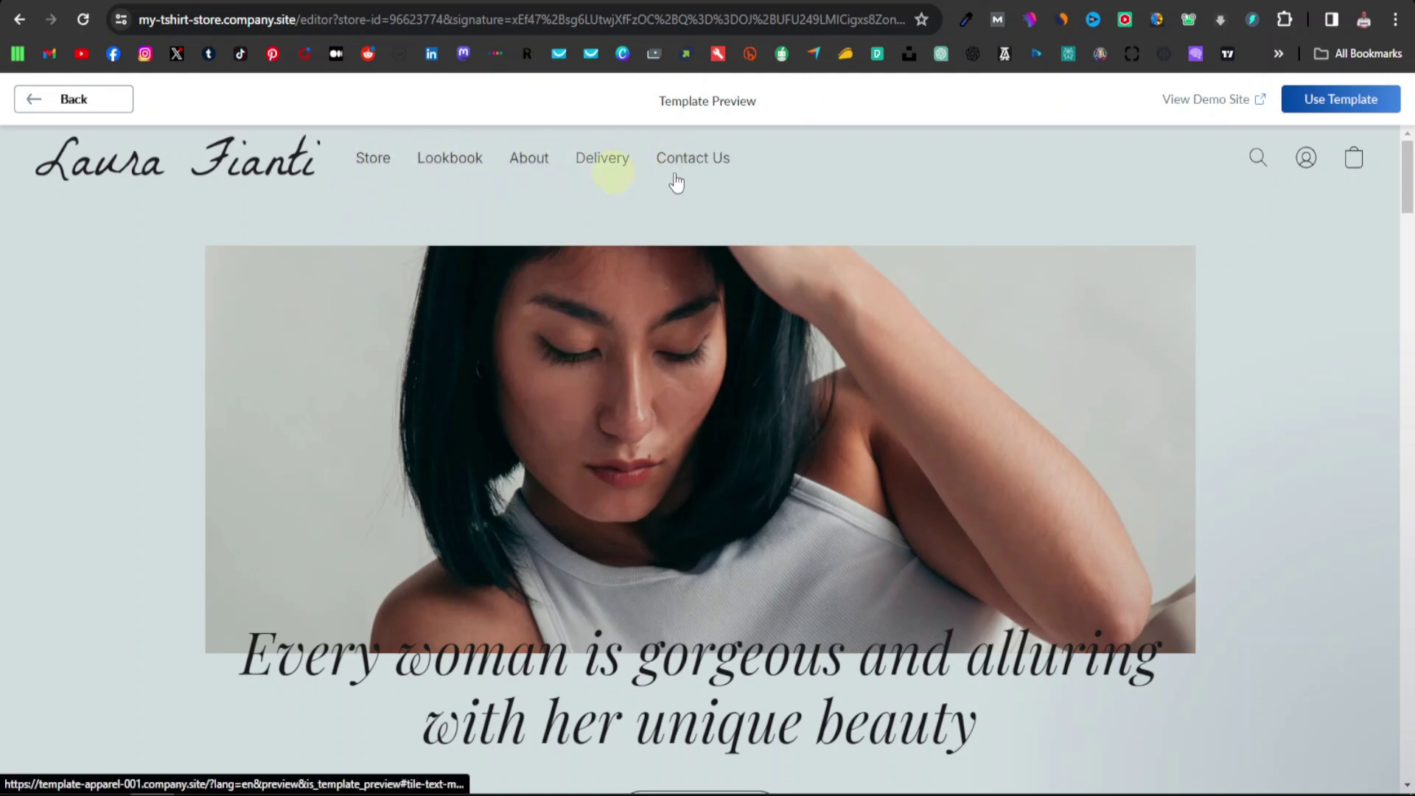
scroll(640, 542, "down", 5)
scroll(640, 545, "down", 7)
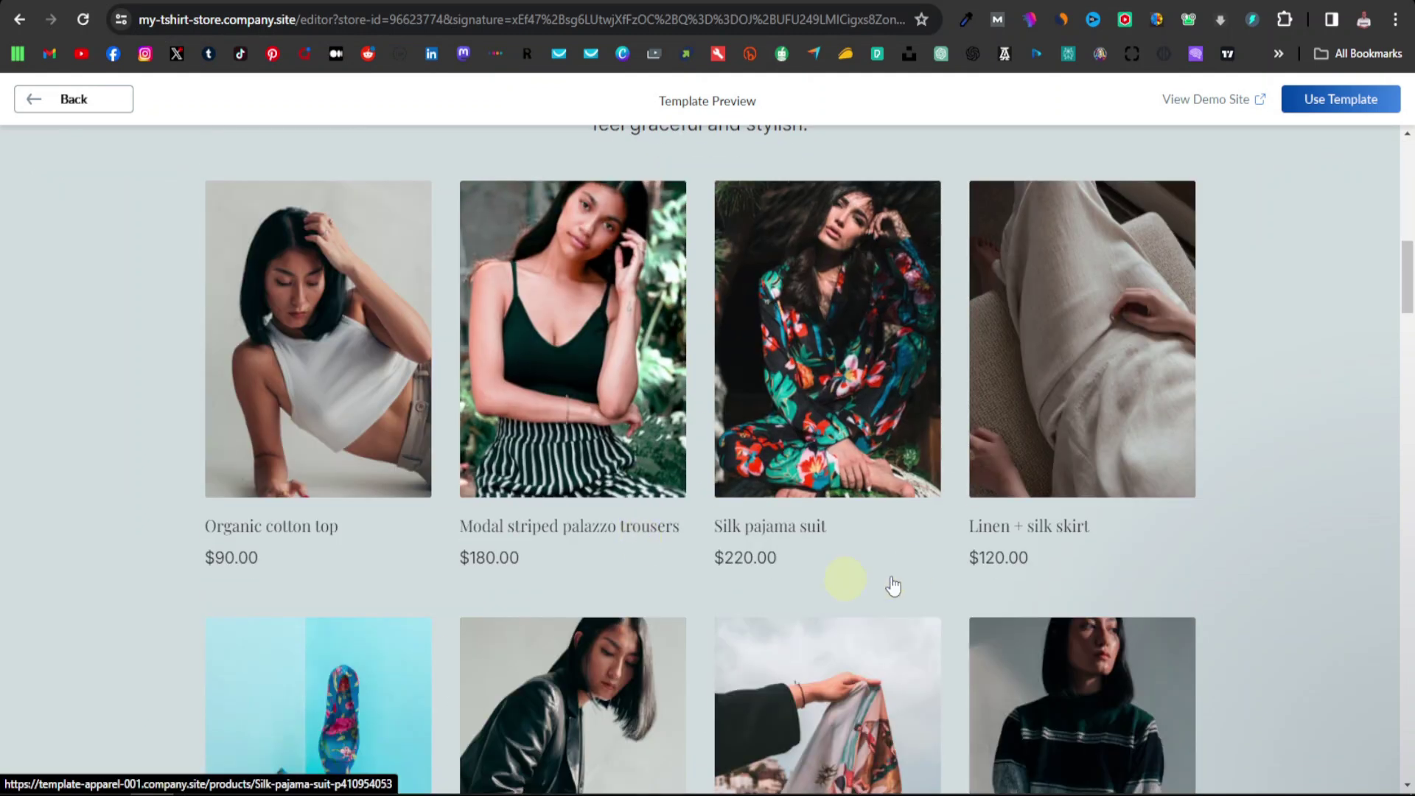
scroll(372, 455, "down", 3)
scroll(582, 531, "down", 12)
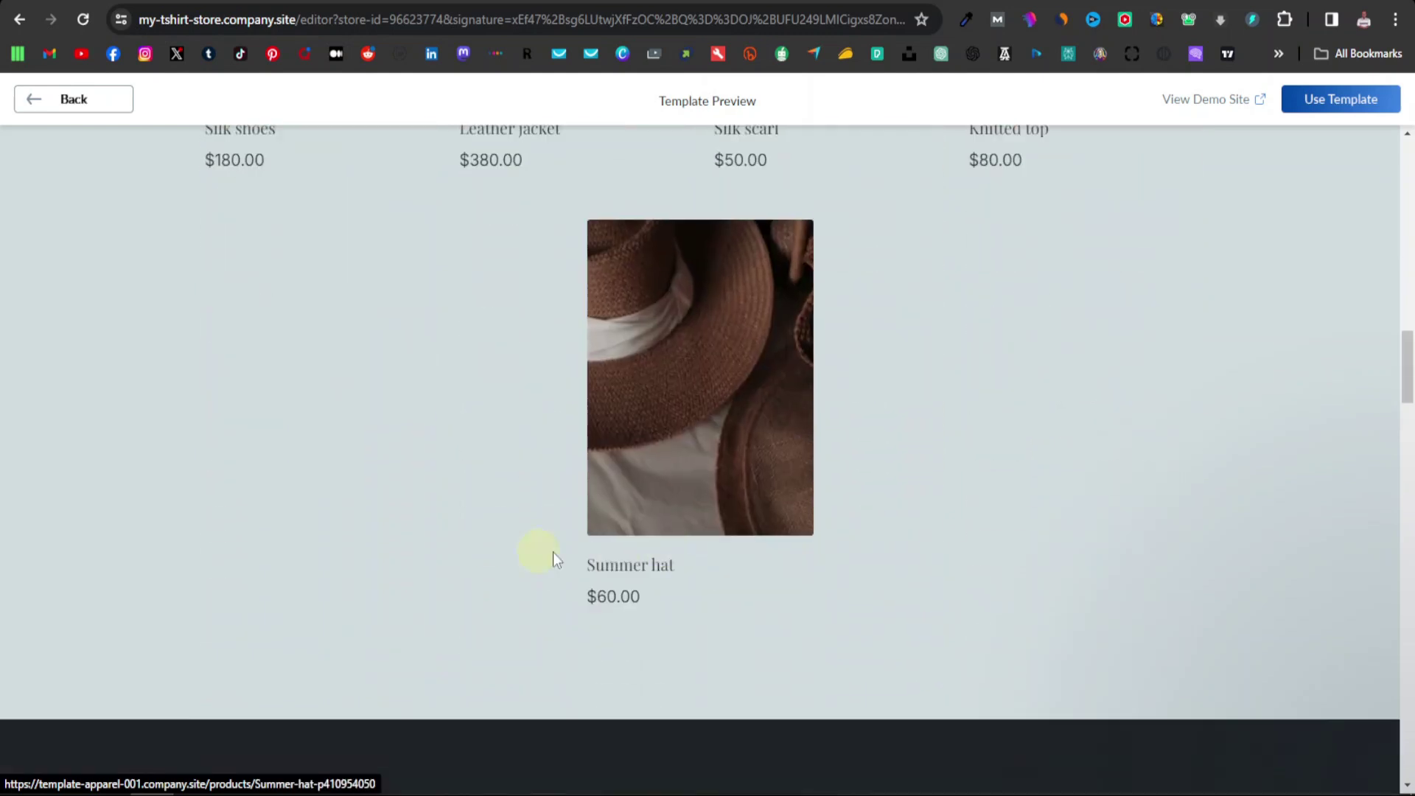
scroll(621, 560, "up", 5)
scroll(620, 573, "up", 15)
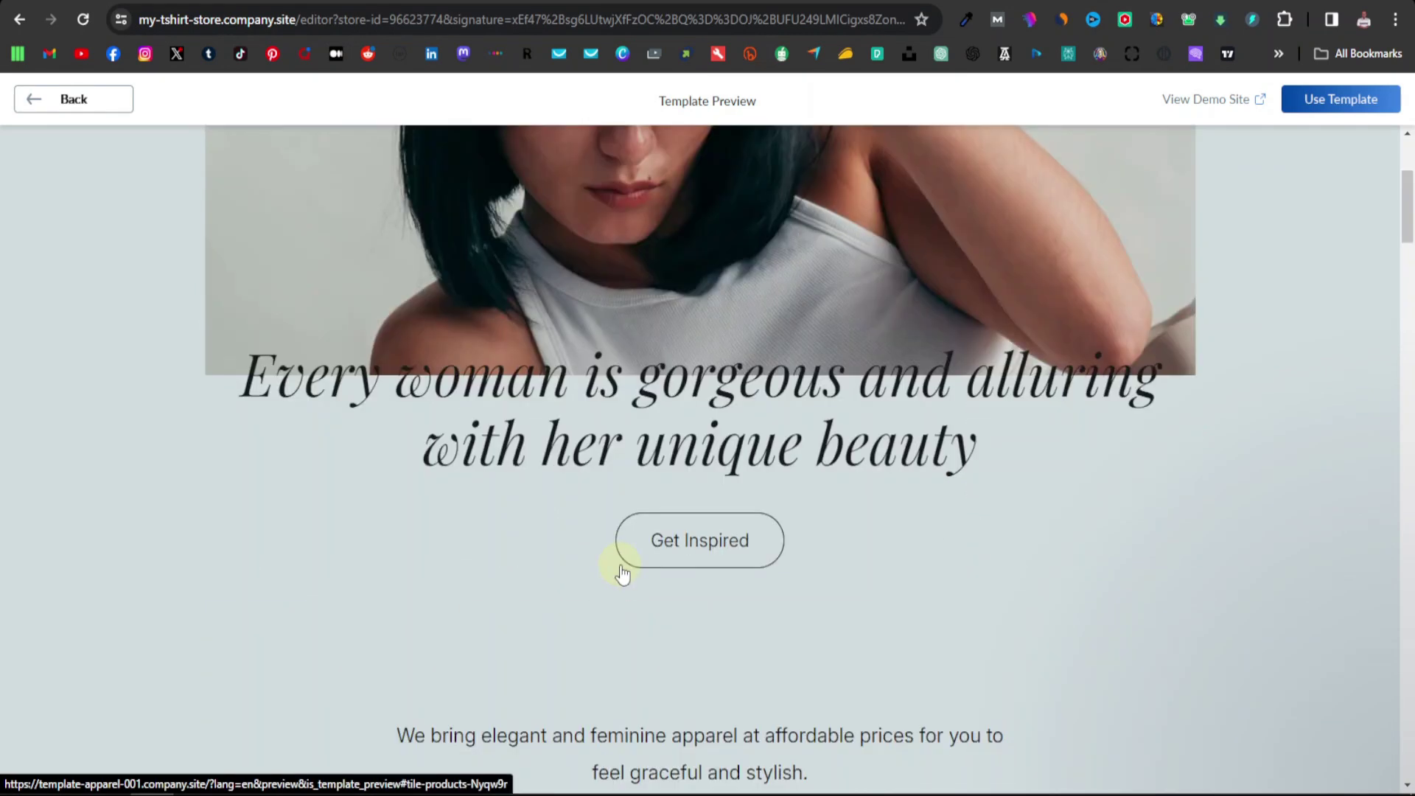
left_click(1343, 106)
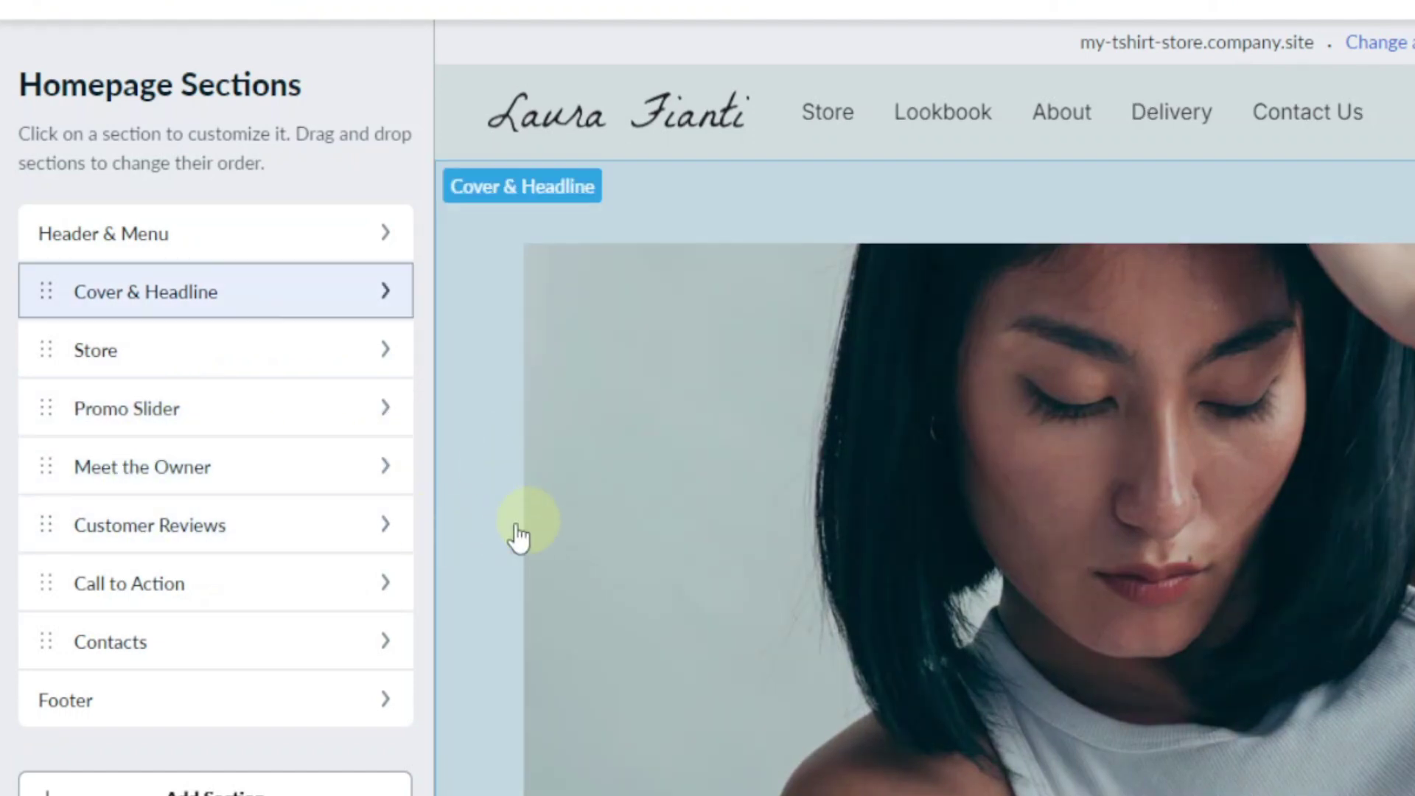
Examine the homepage preview from the cover image down through the sample products
scroll(519, 536, "down", 10)
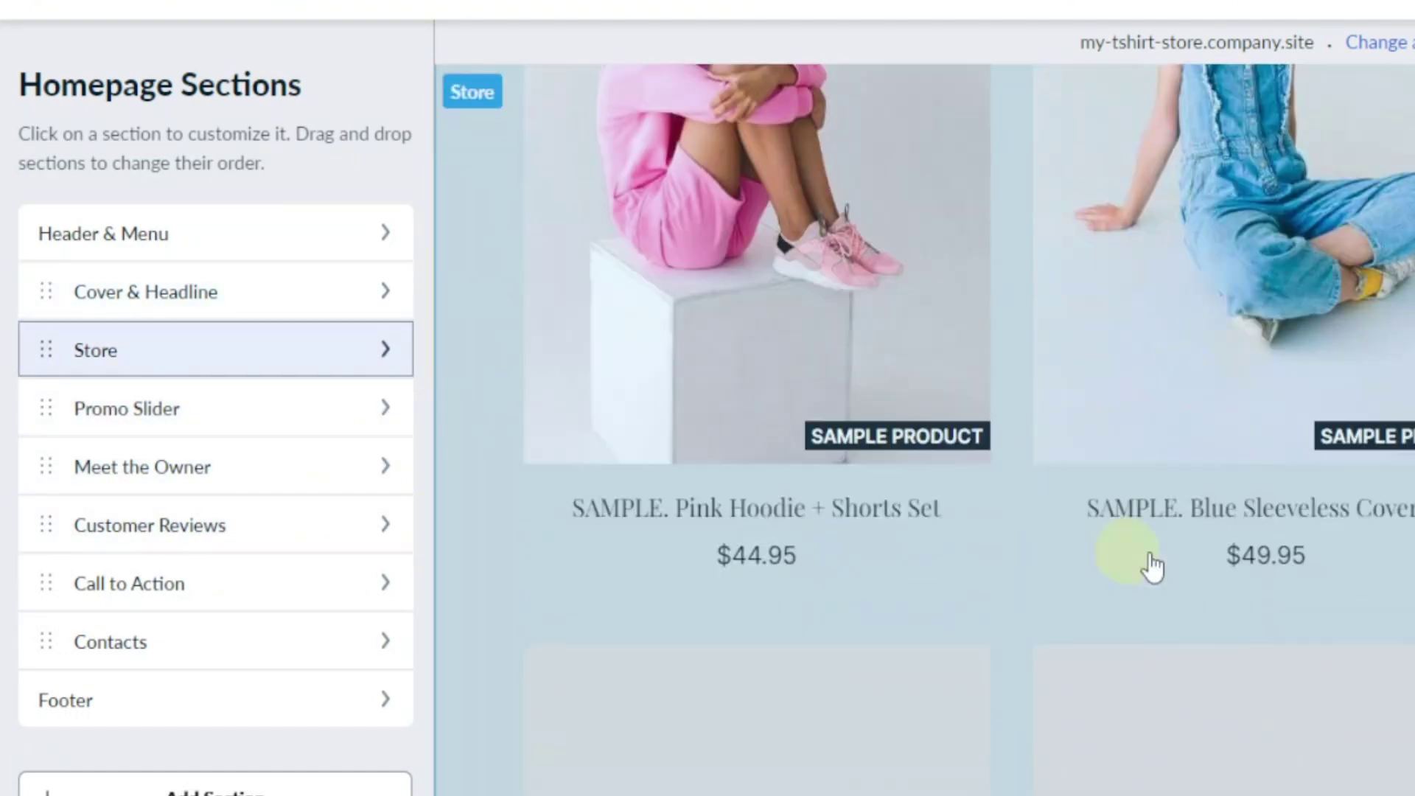
scroll(1152, 566, "down", 10)
scroll(1215, 567, "down", 10)
scroll(1185, 577, "up", 15)
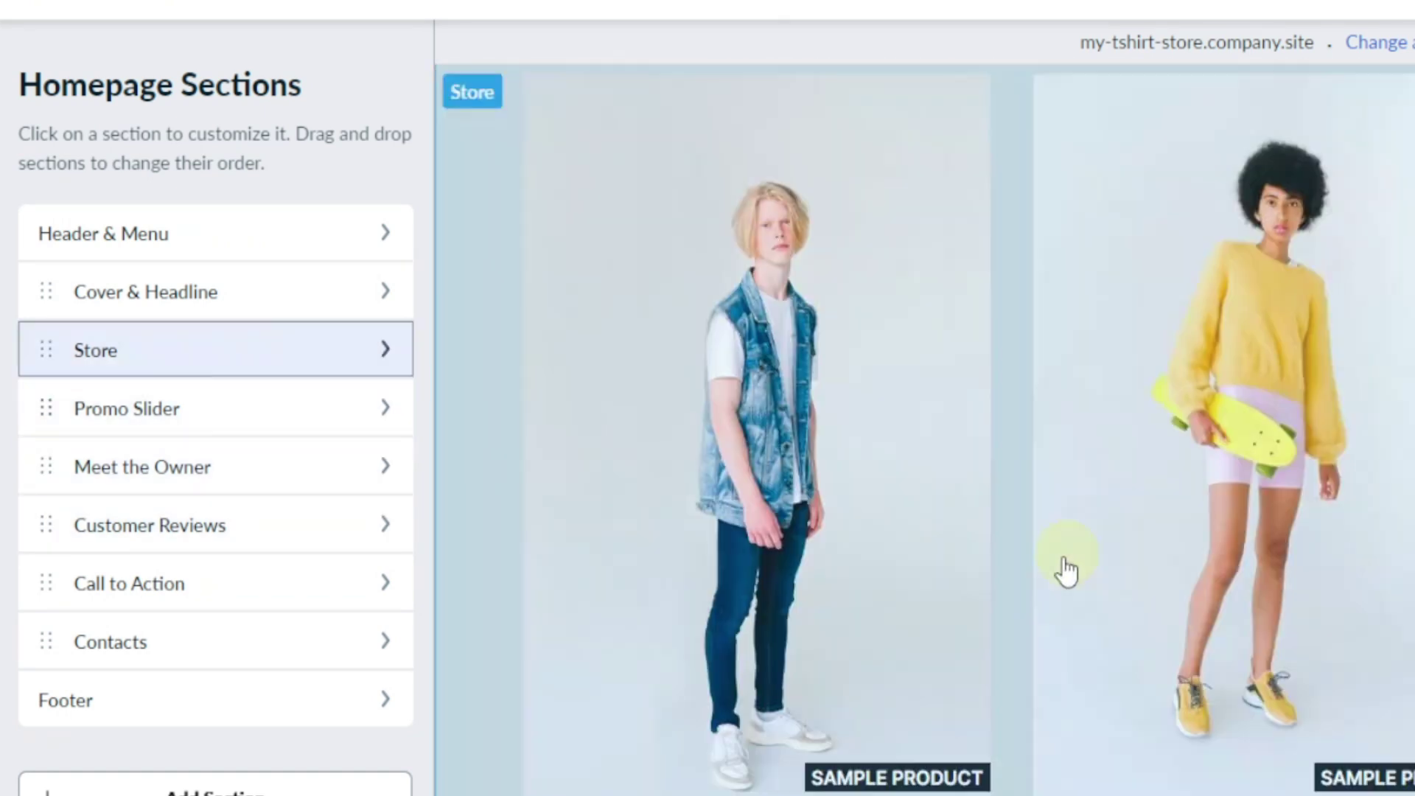
scroll(584, 531, "up", 10)
scroll(678, 431, "up", 5)
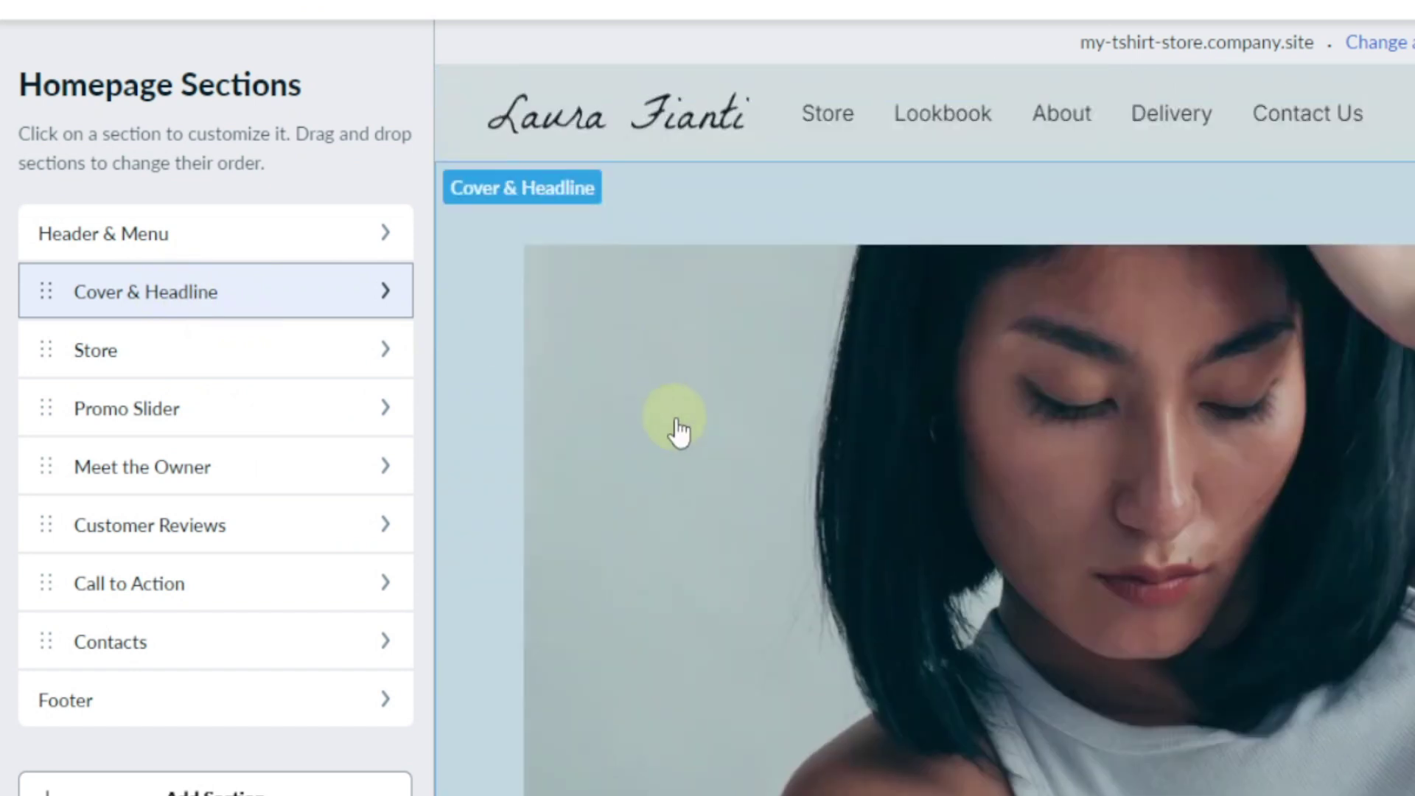
Change the header's site logo from an image to the text "My T-shirt Store"
left_click(337, 248)
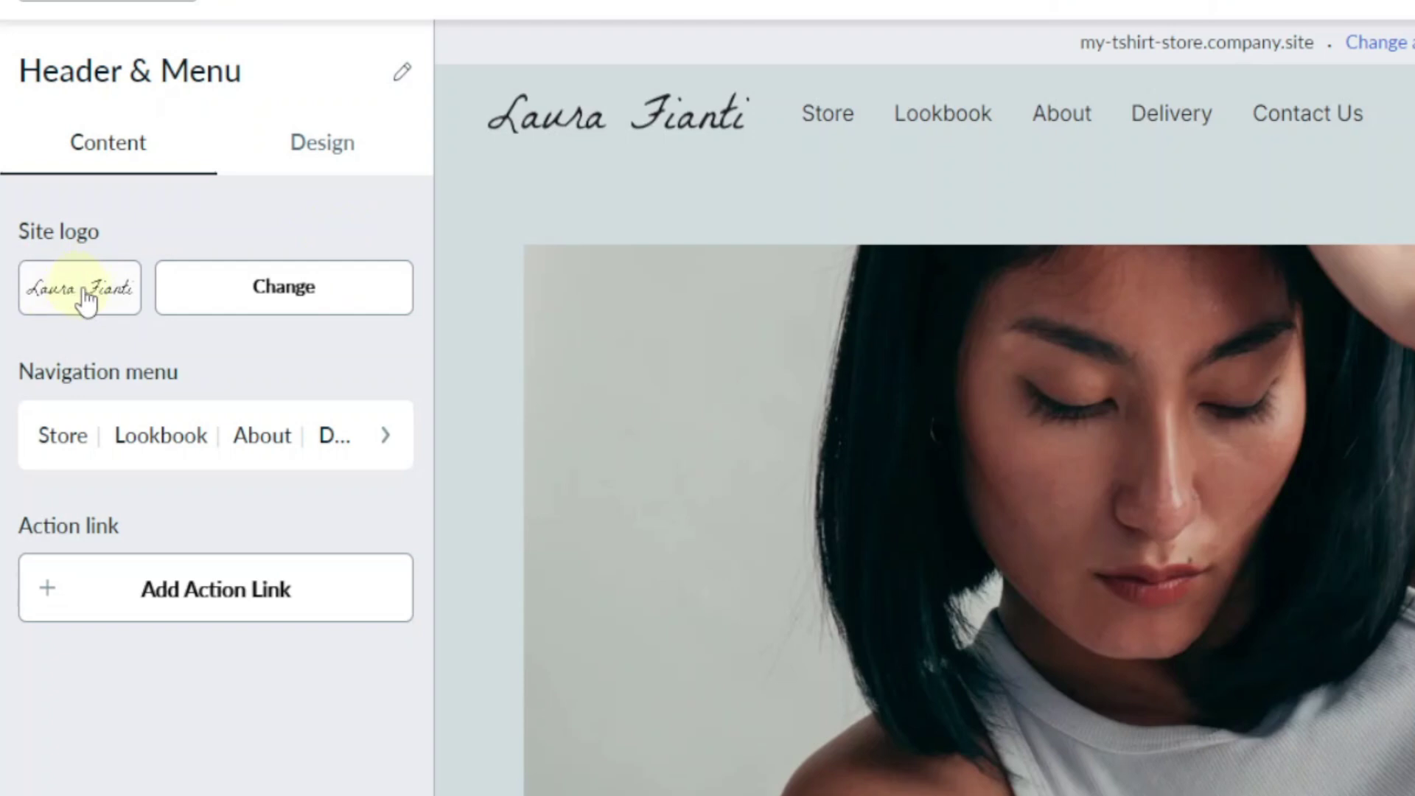
left_click(86, 299)
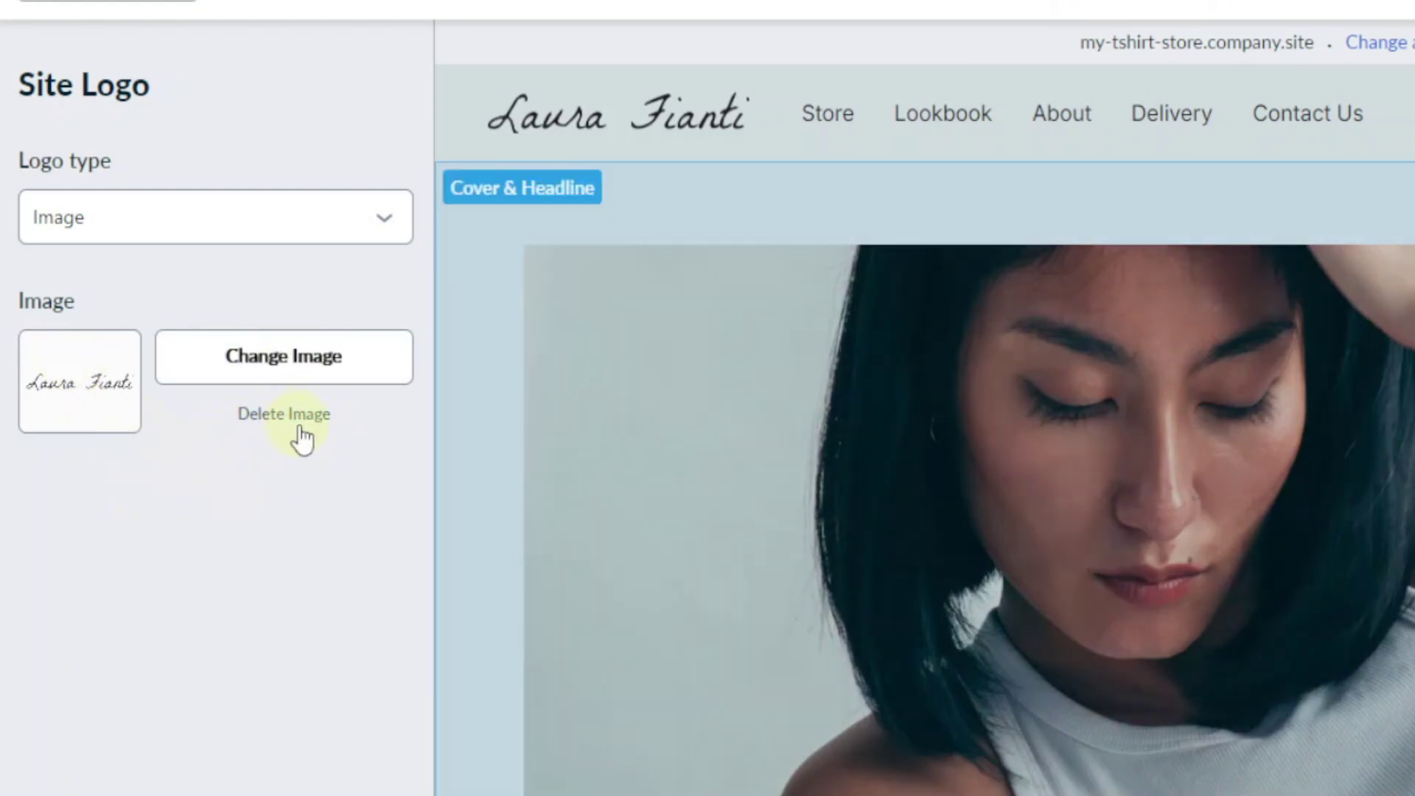
left_click(378, 220)
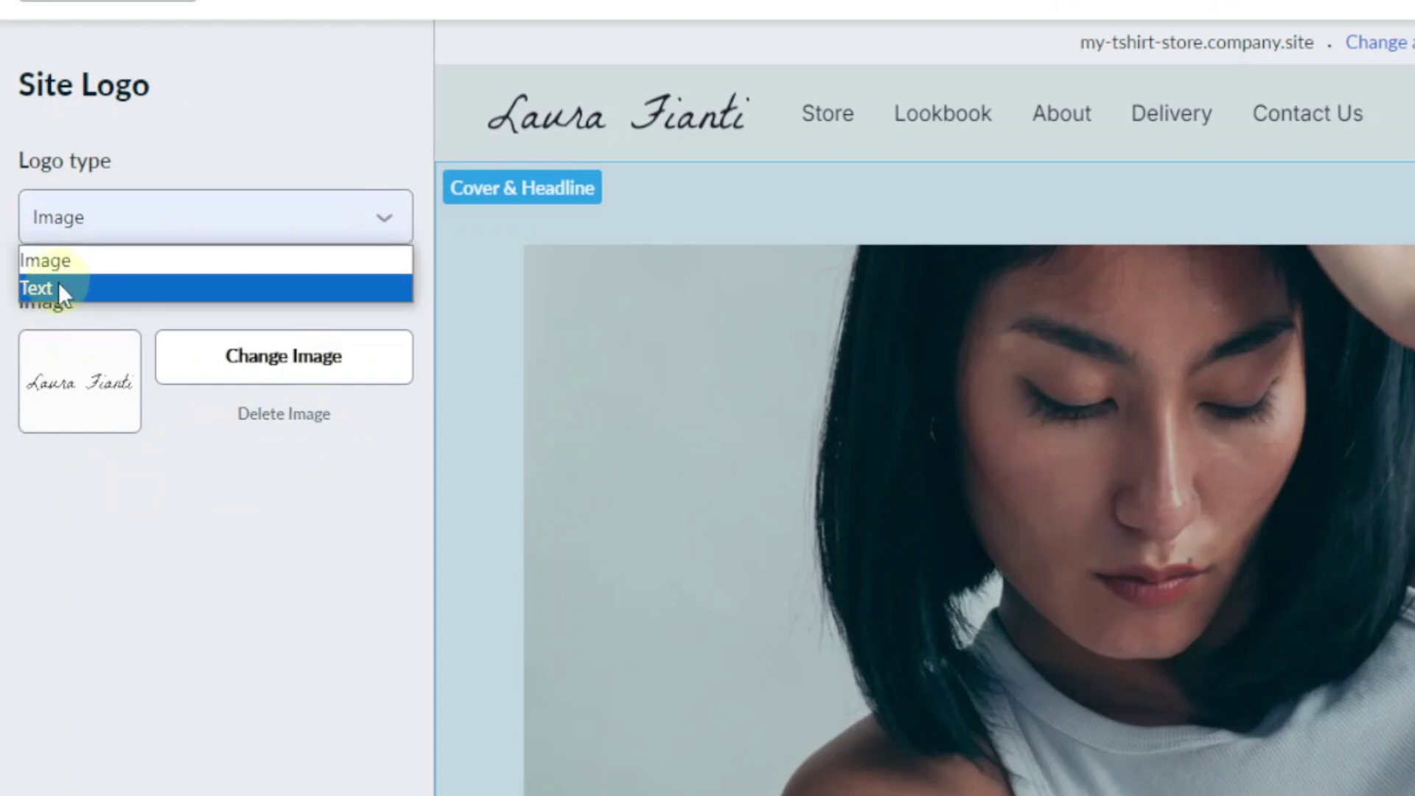
left_click(47, 288)
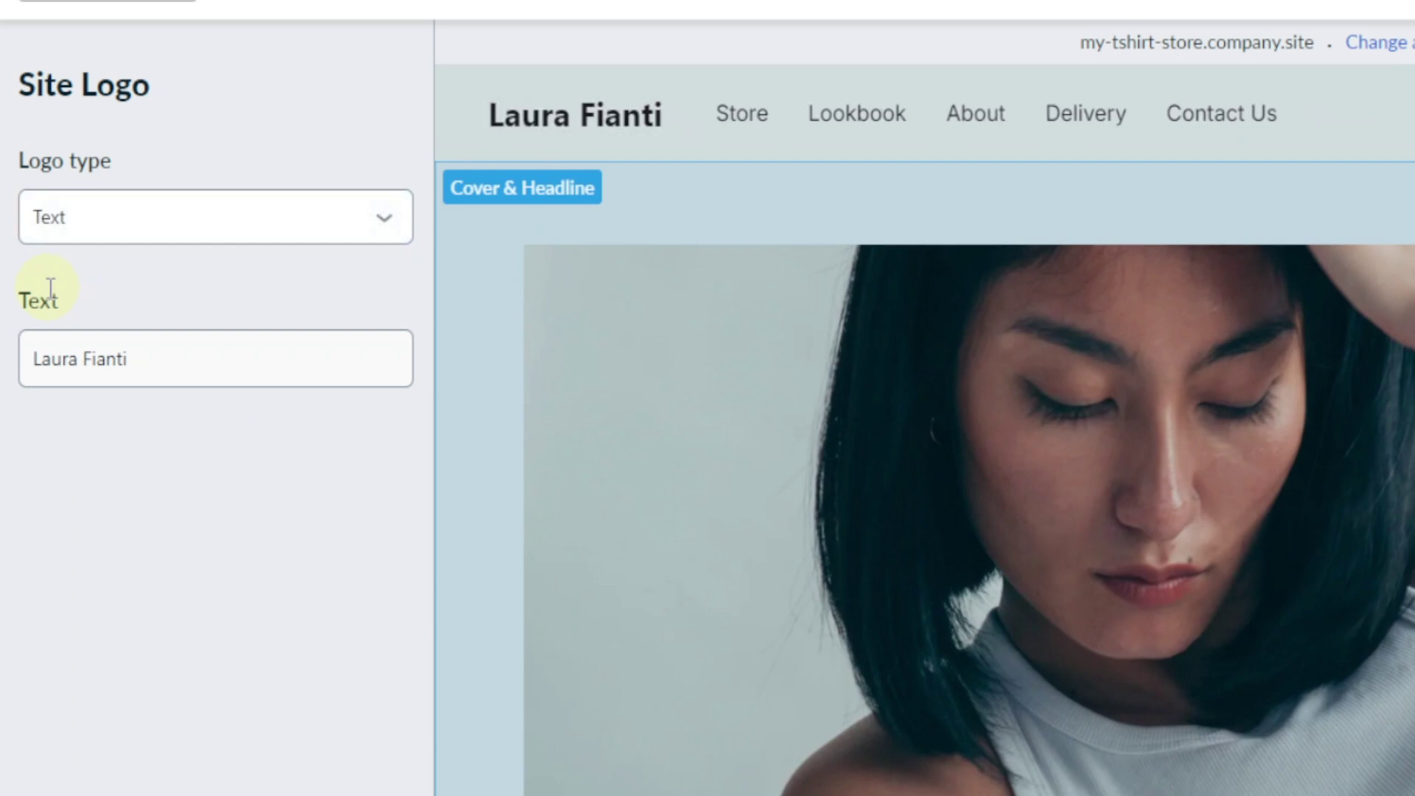
left_click(141, 359)
key("ctrl+a")
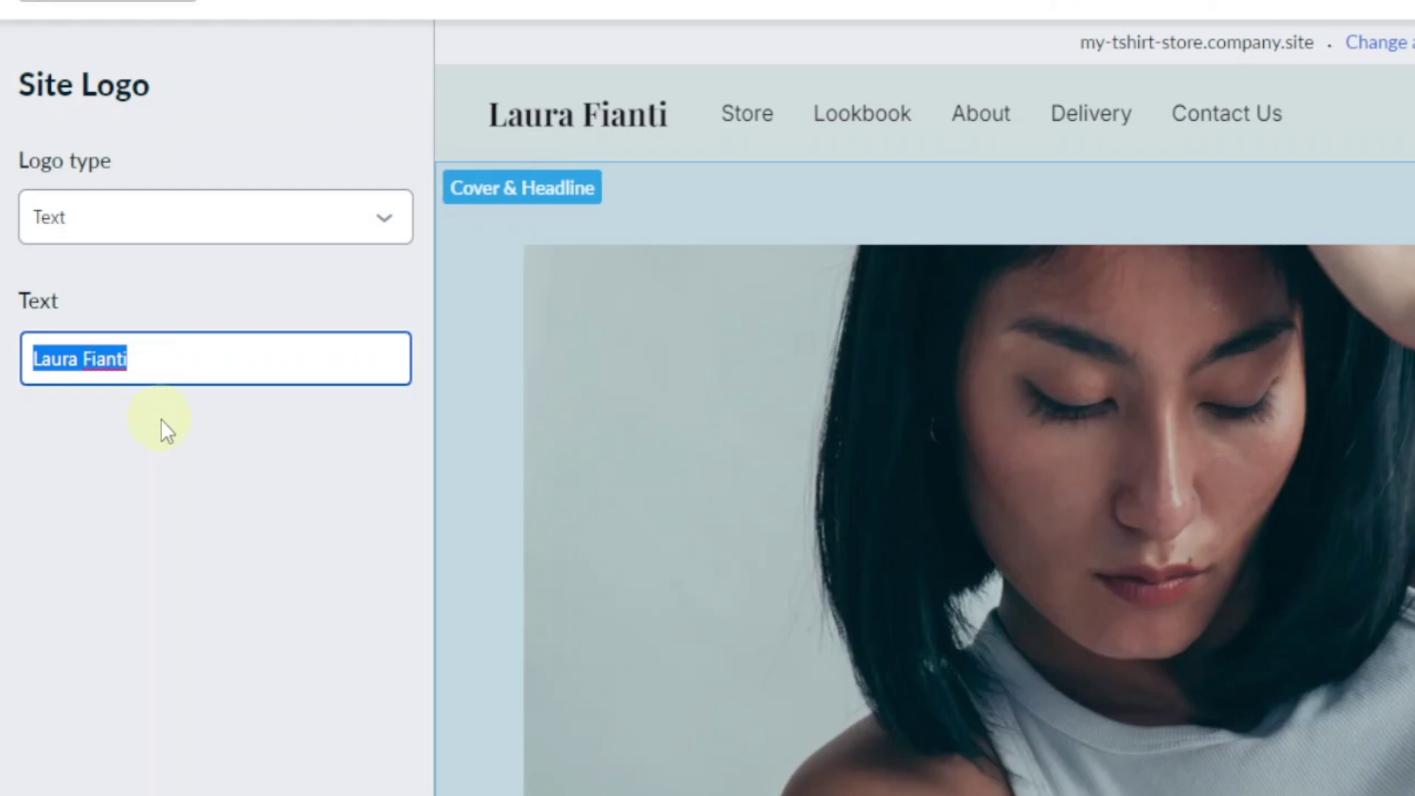
type("My T-shirt Store")
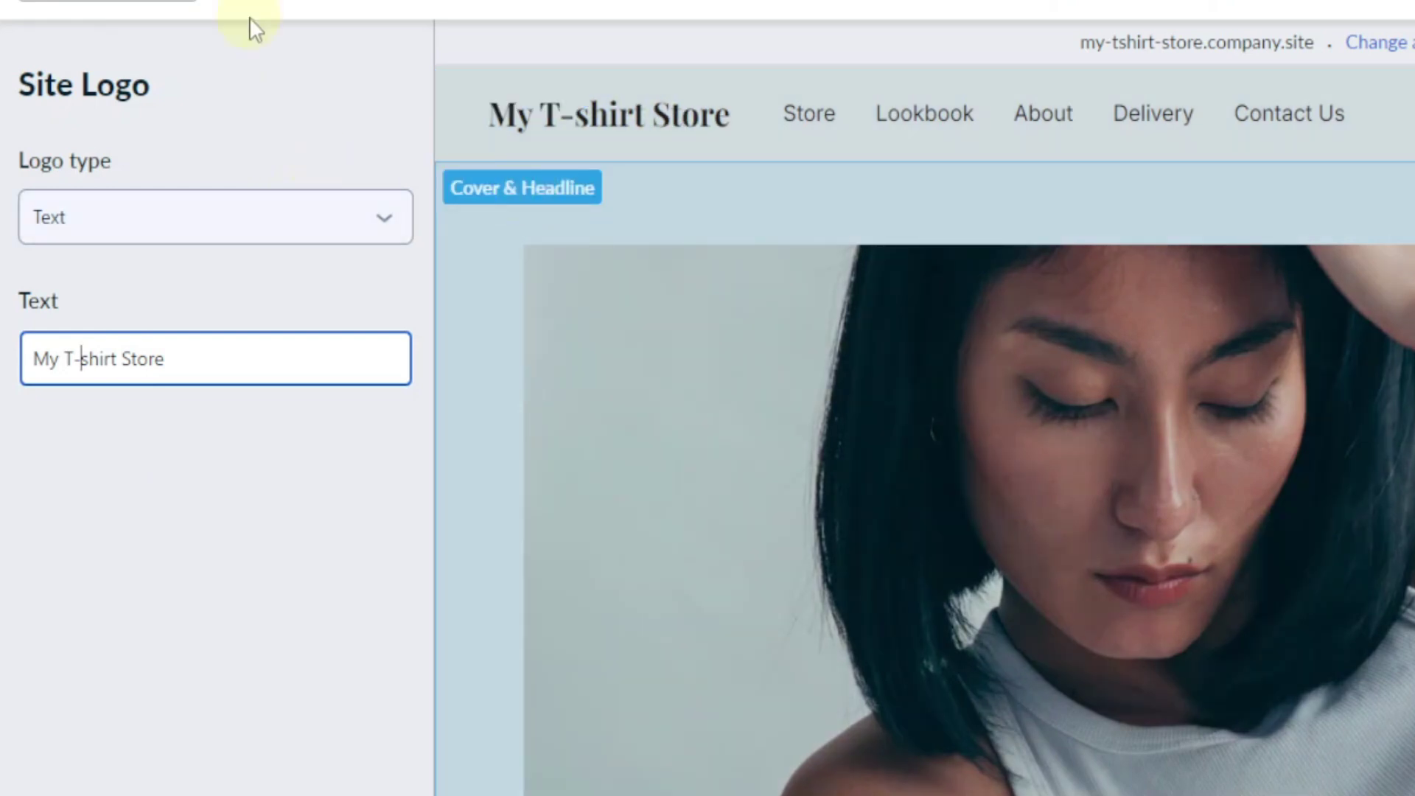
left_click(139, 8)
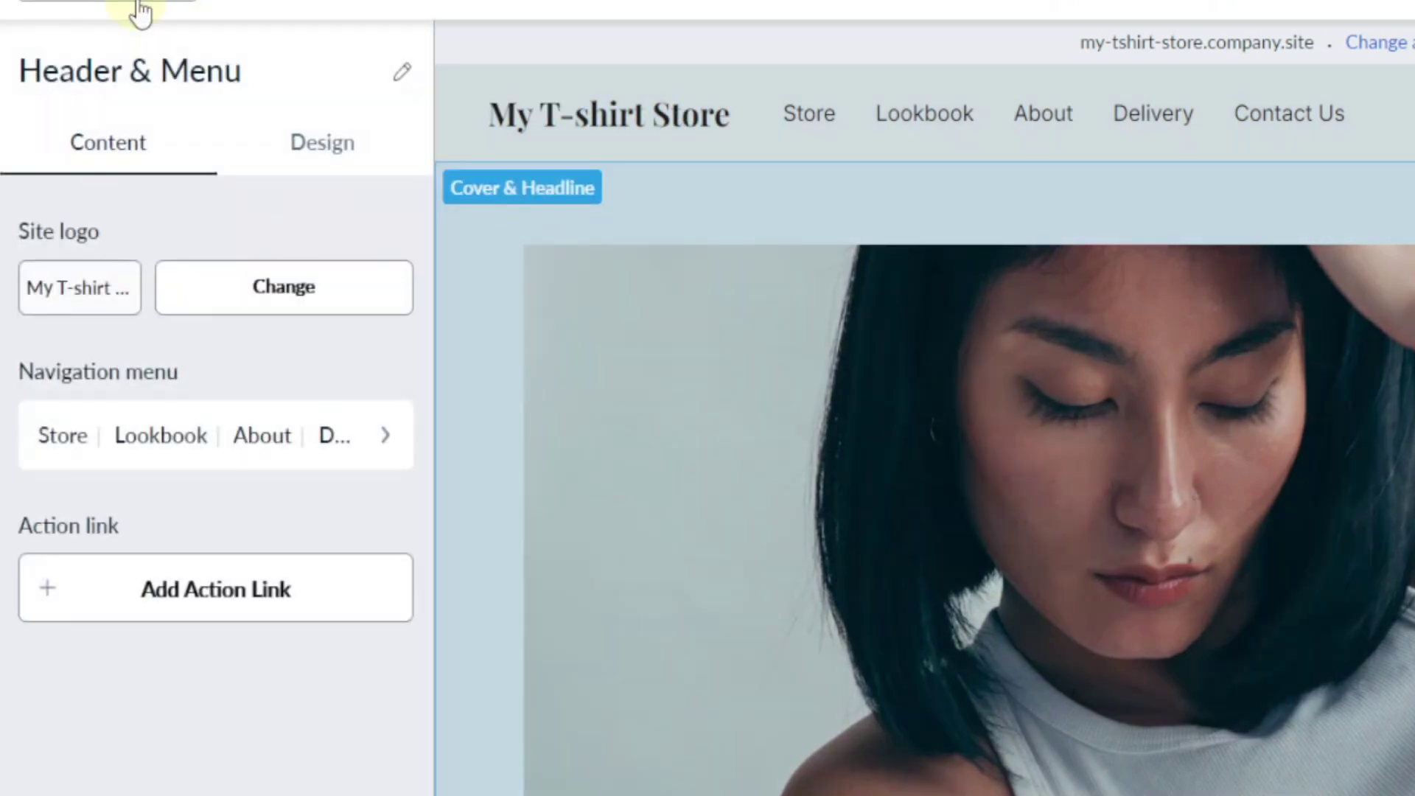
Try several header layouts and apply the one with the centered logo above the navigation menu
left_click(329, 154)
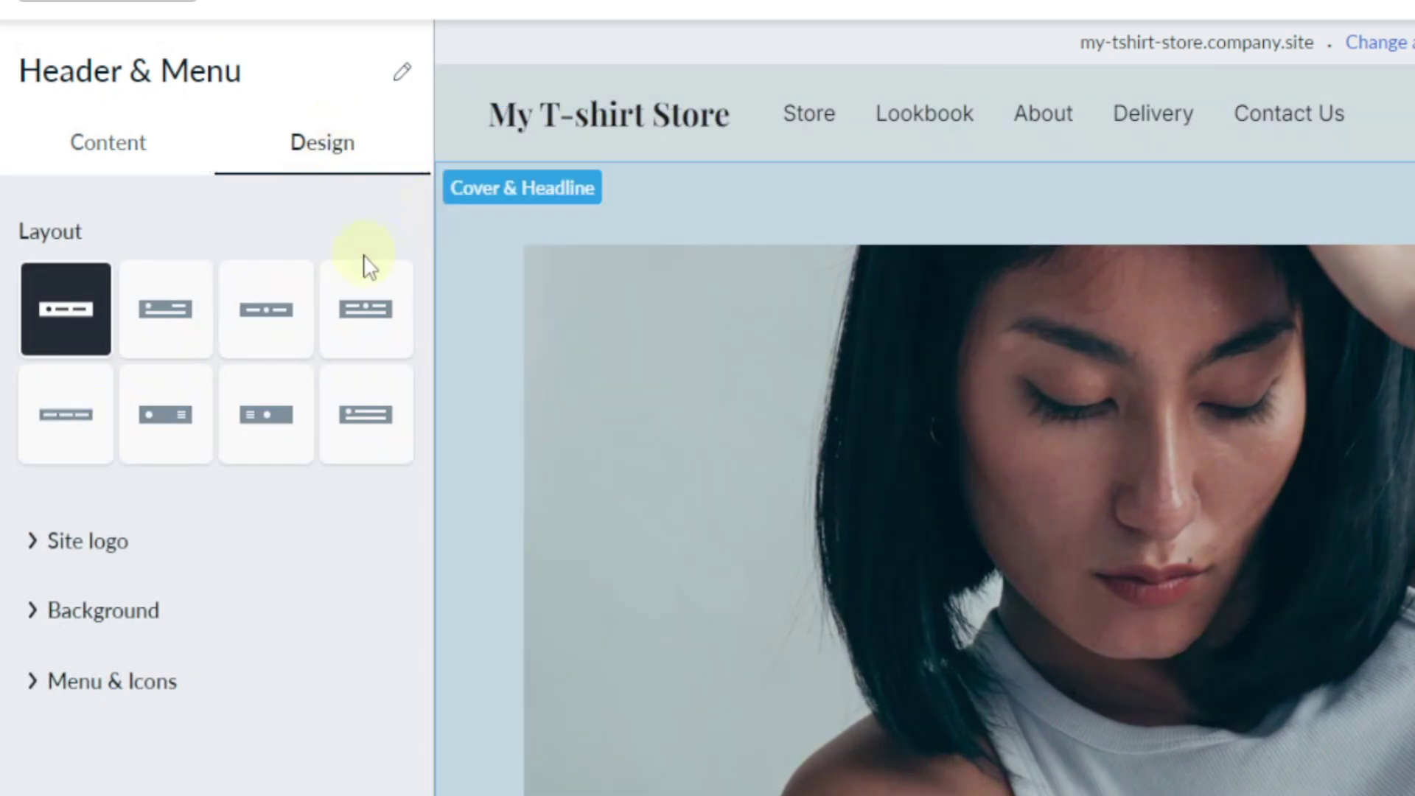
left_click(183, 321)
left_click(263, 313)
left_click(366, 309)
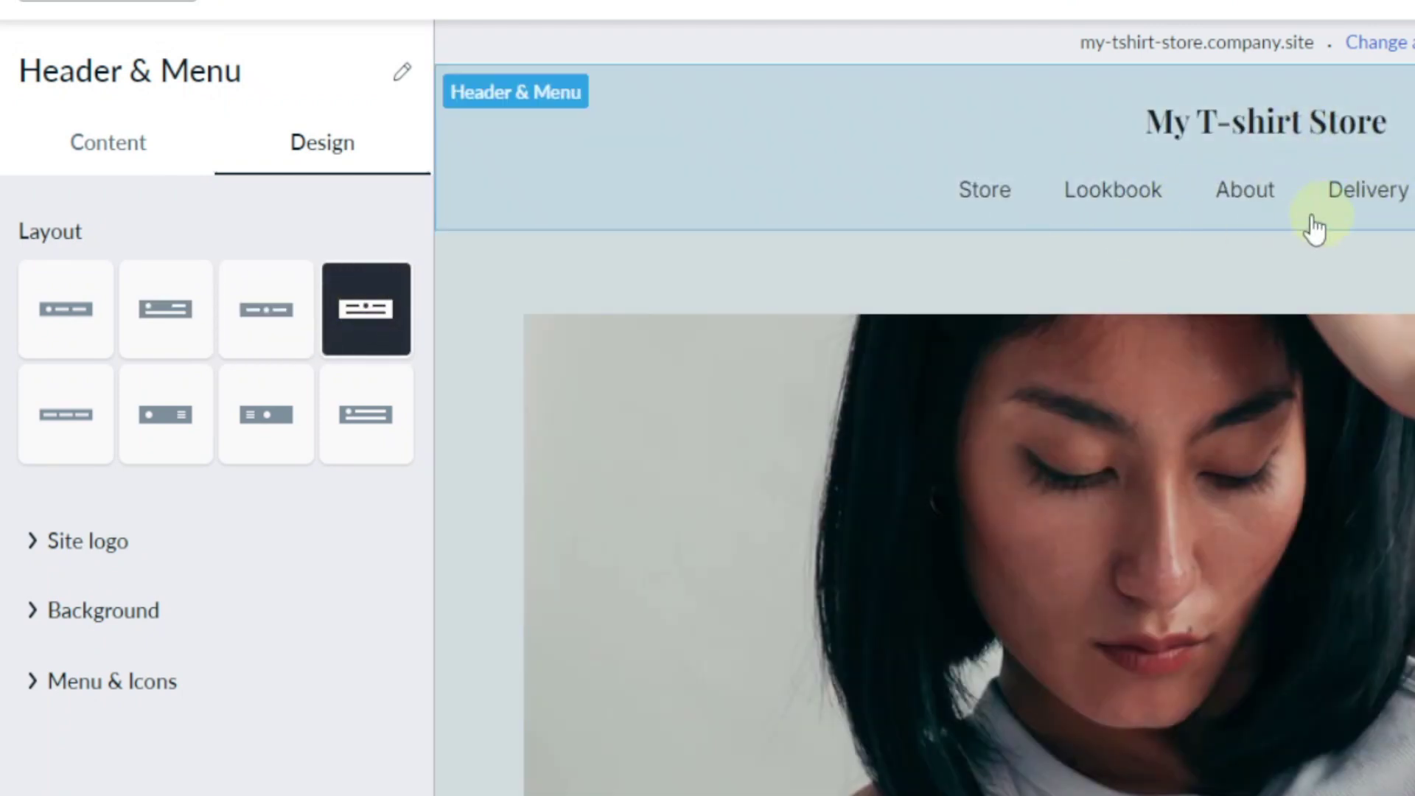
left_click(66, 415)
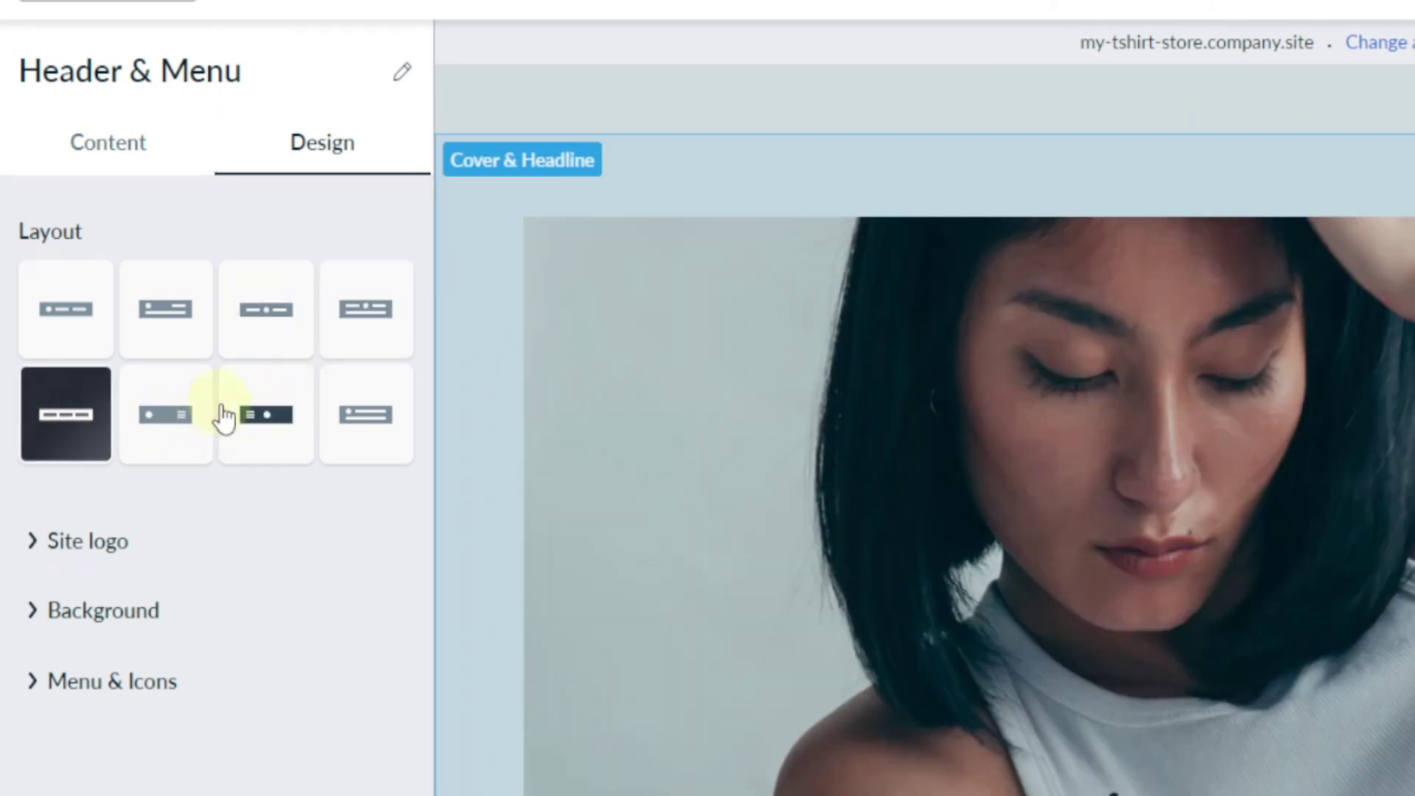
left_click(176, 435)
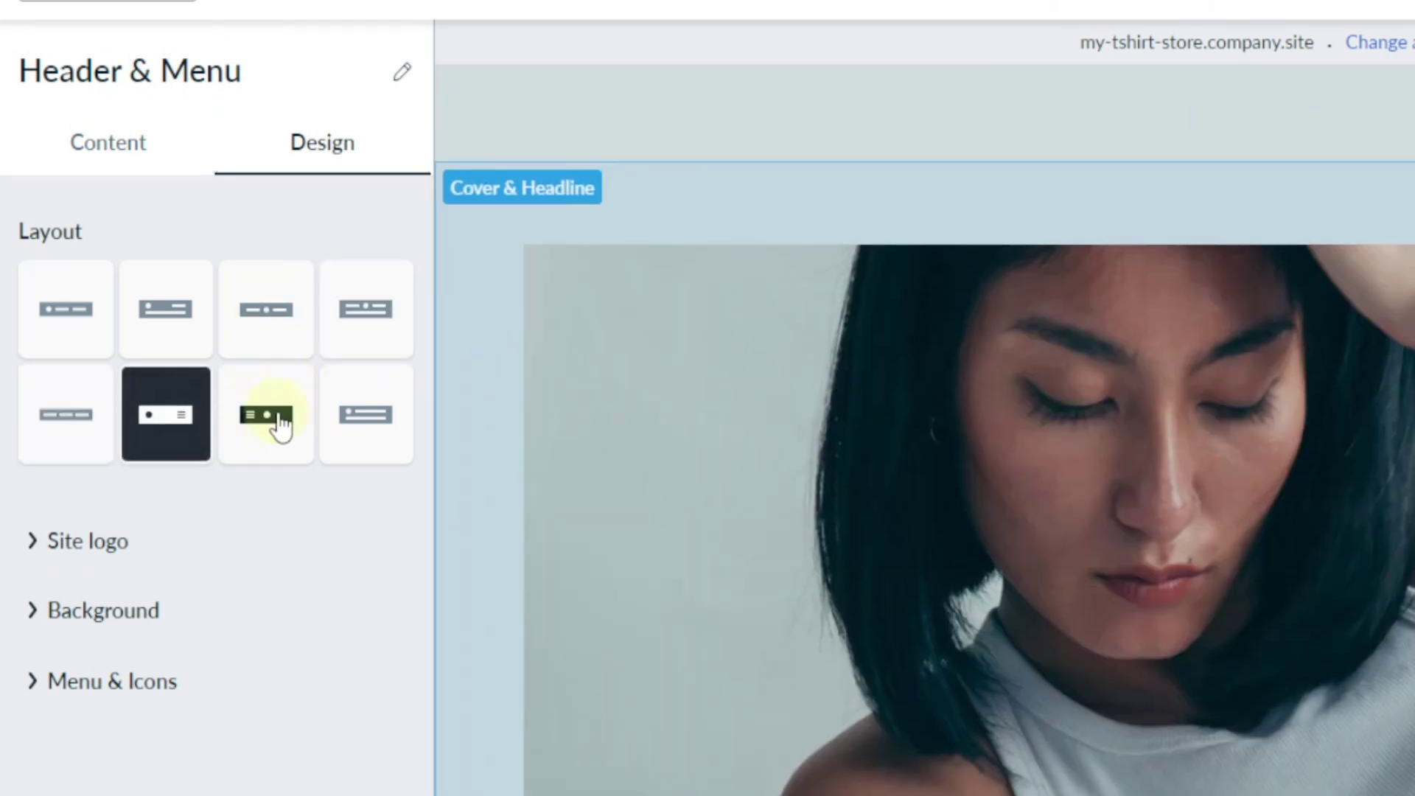
left_click(367, 413)
left_click(372, 309)
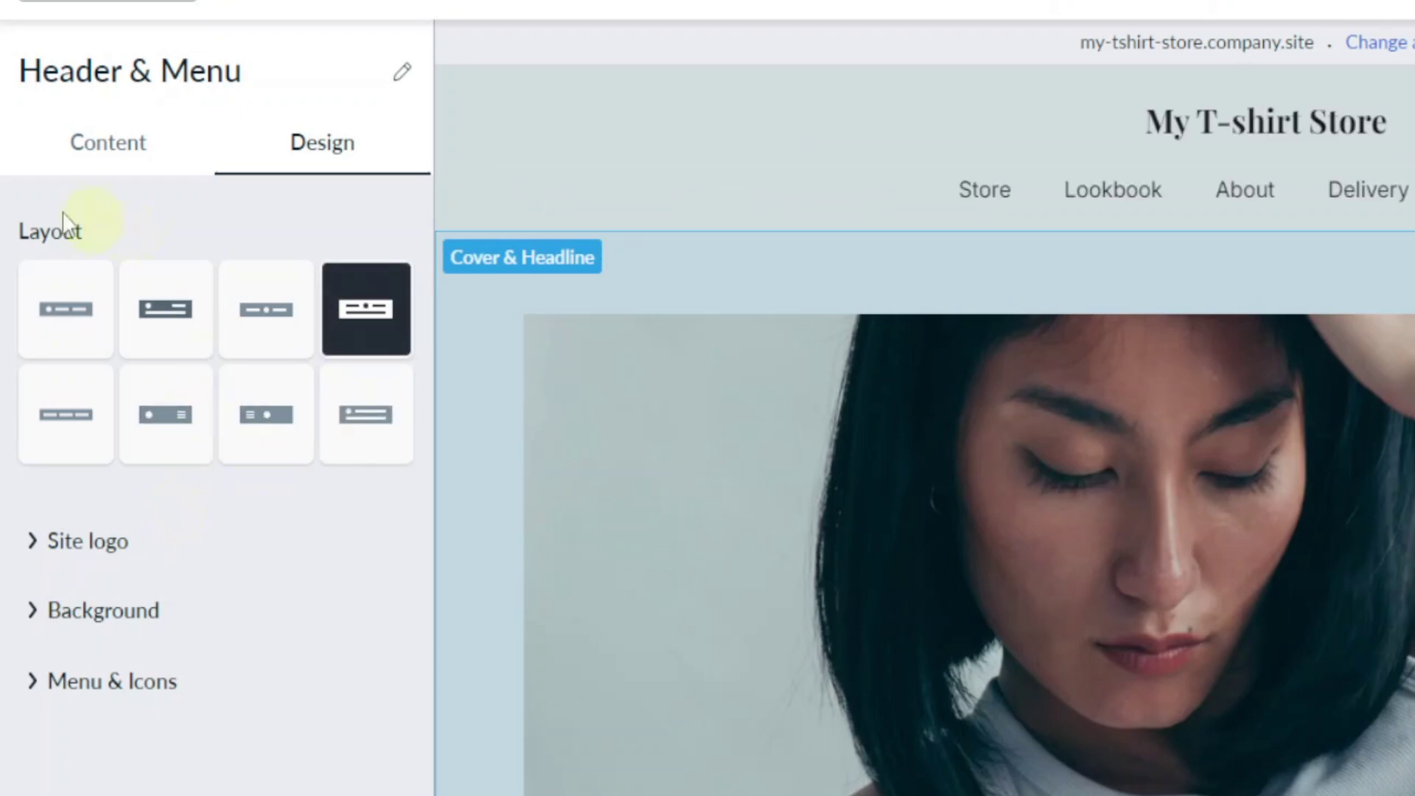
left_click(107, 9)
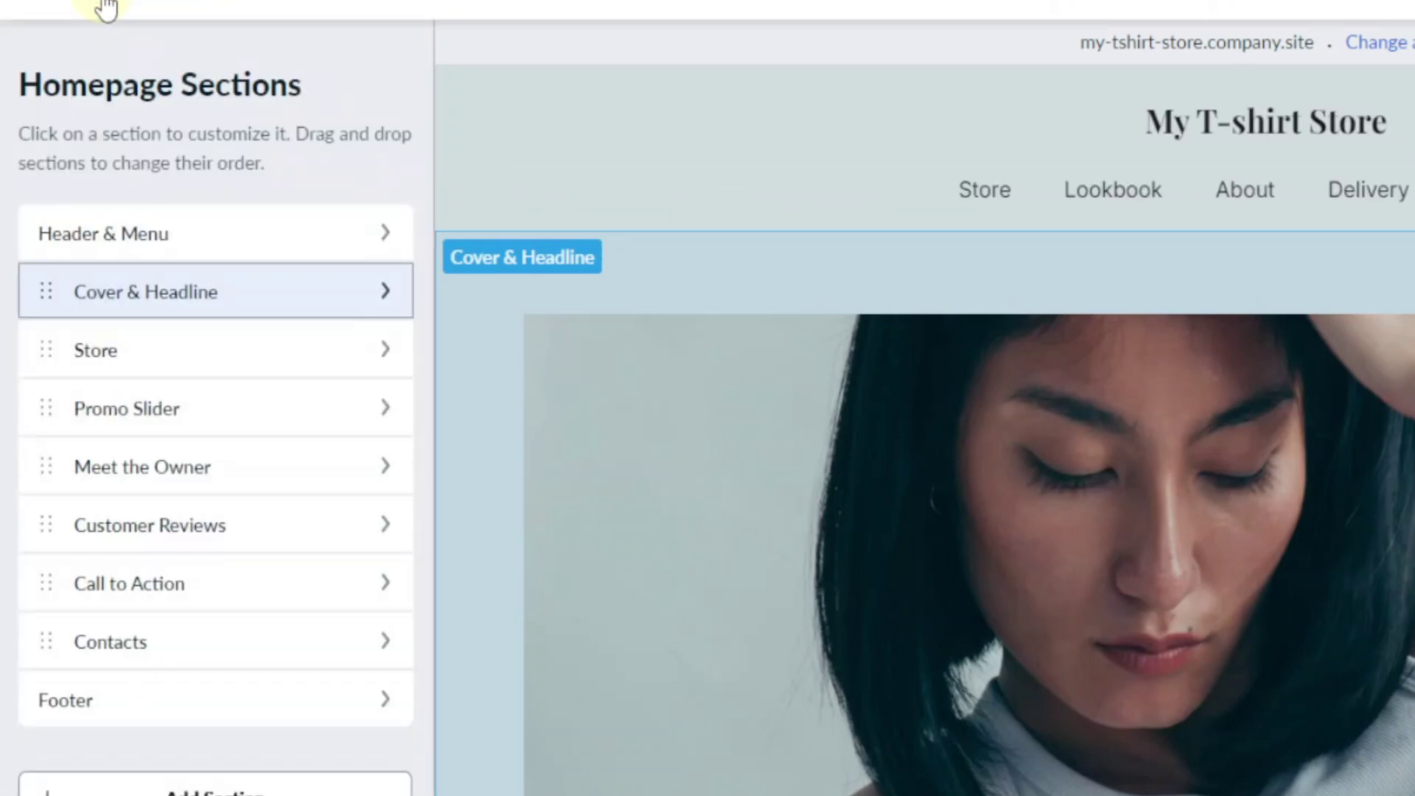
Replace "feminine apparel" with "trendy t-shirts" in the Store section's title and check the section's preview
left_click(374, 359)
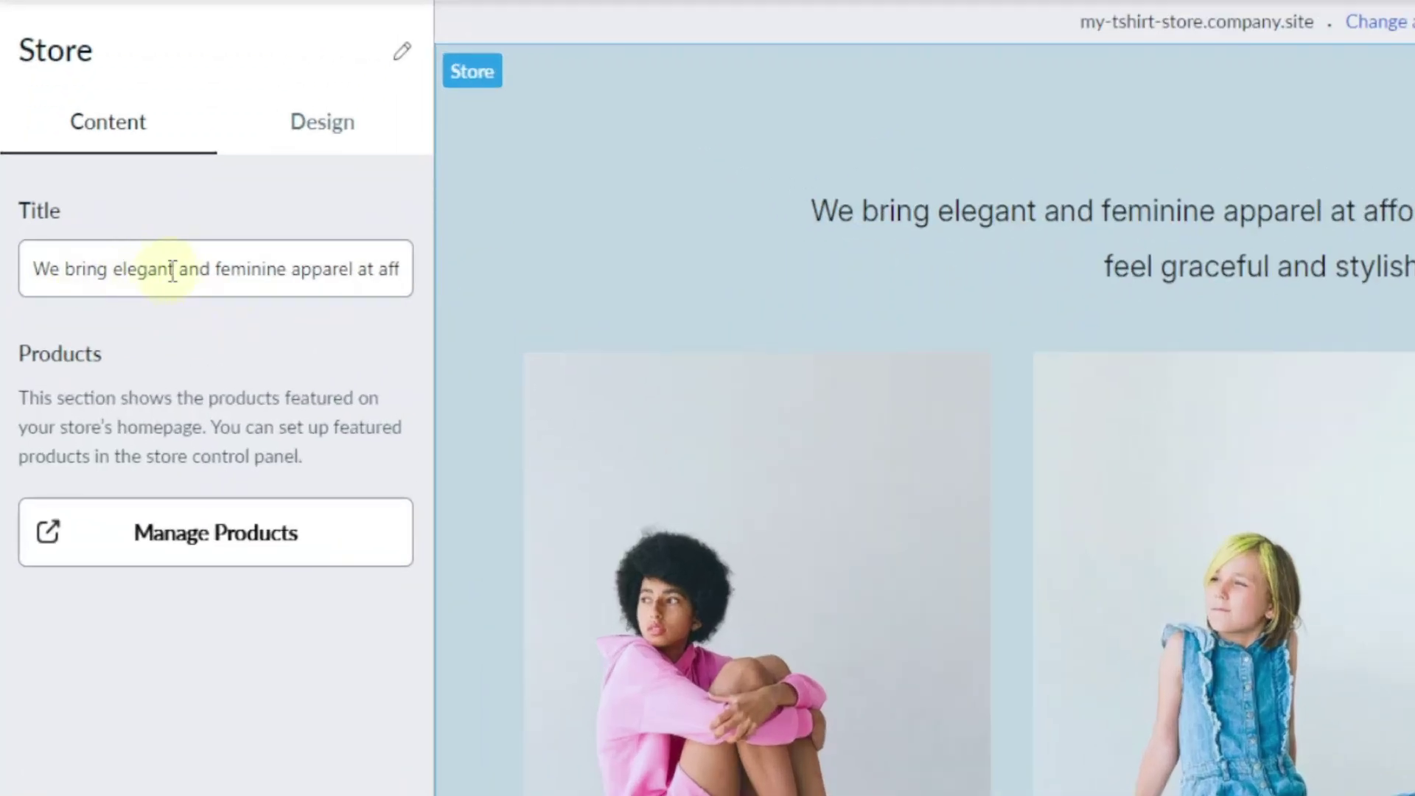
left_click(219, 267)
left_click_drag(217, 267, 352, 268)
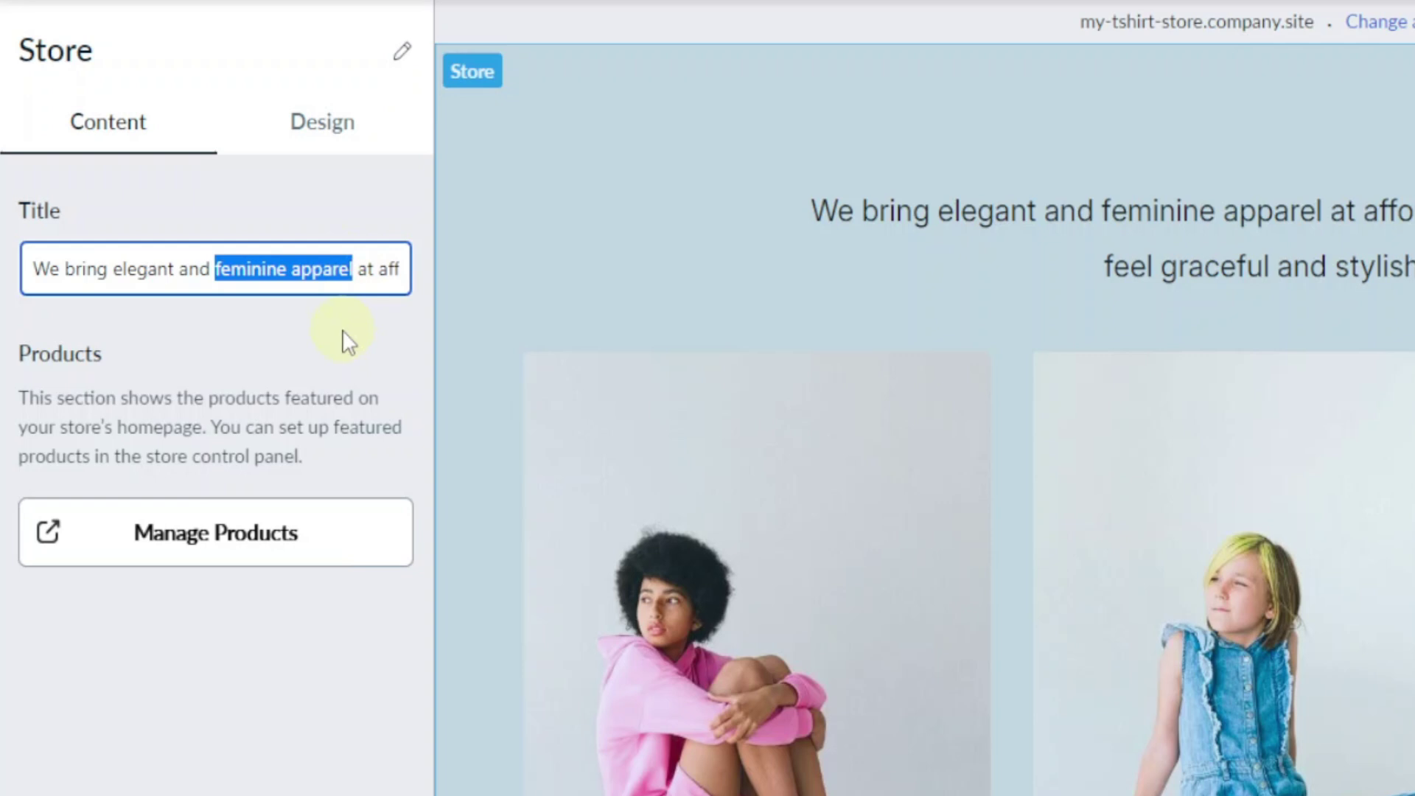
type("trendy t-shirts")
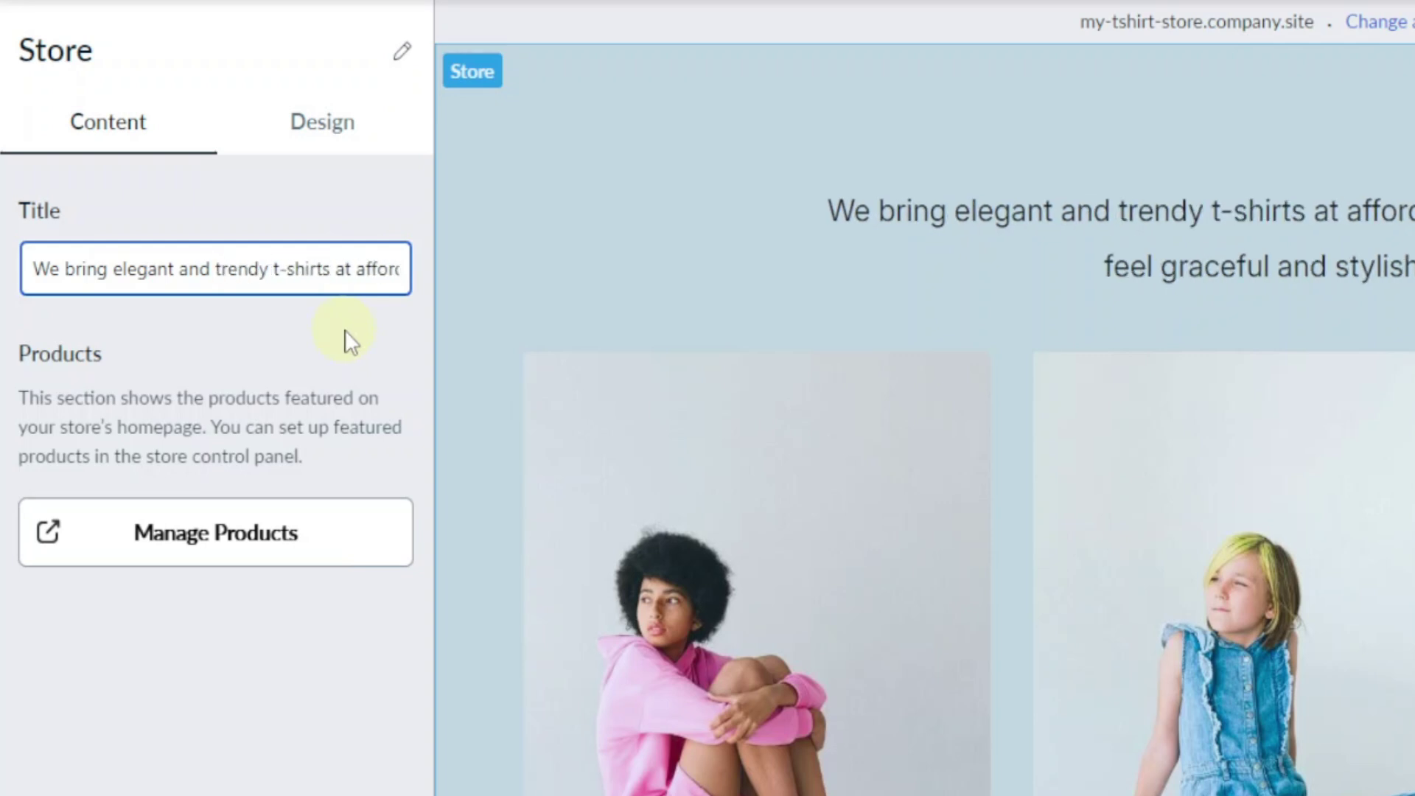
scroll(869, 531, "down", 10)
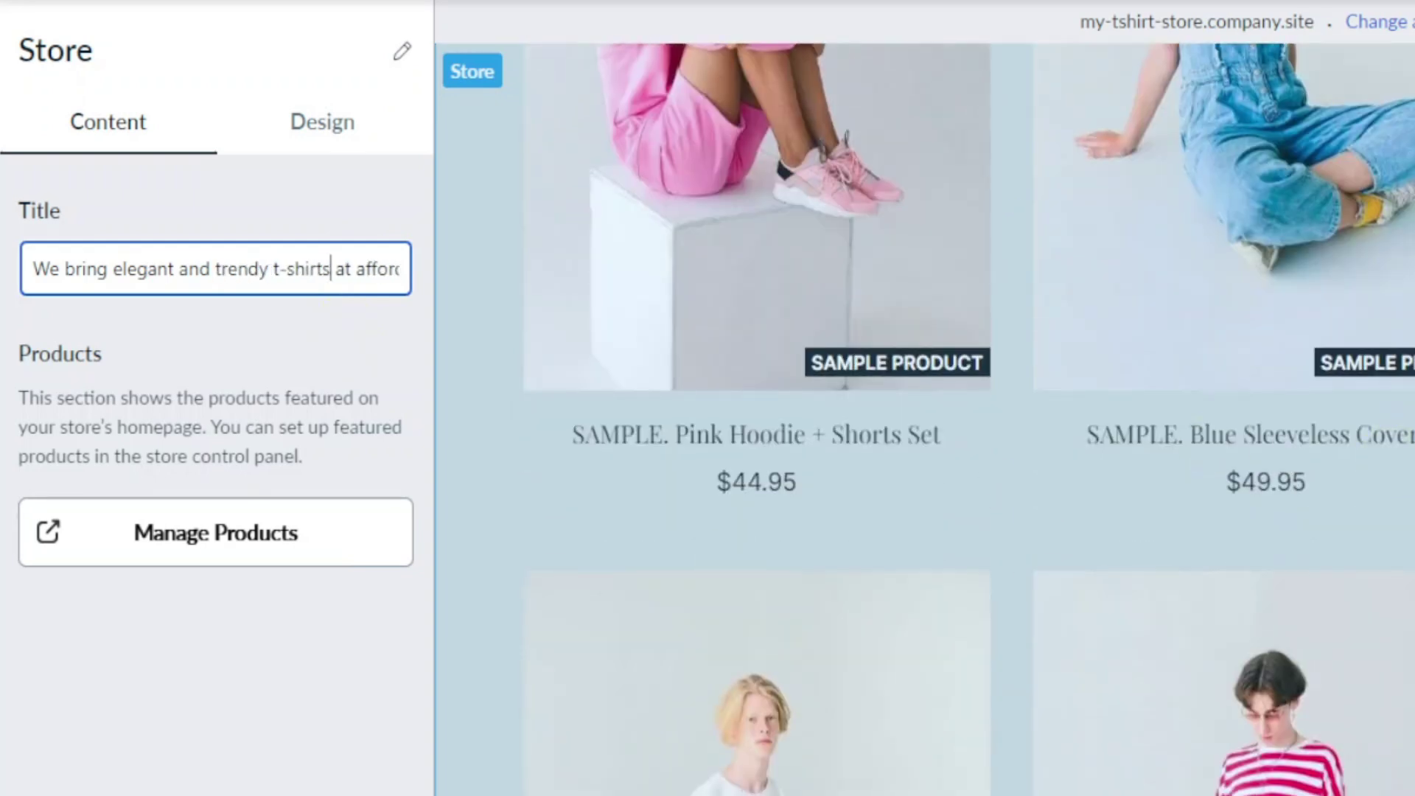
scroll(869, 531, "up", 4)
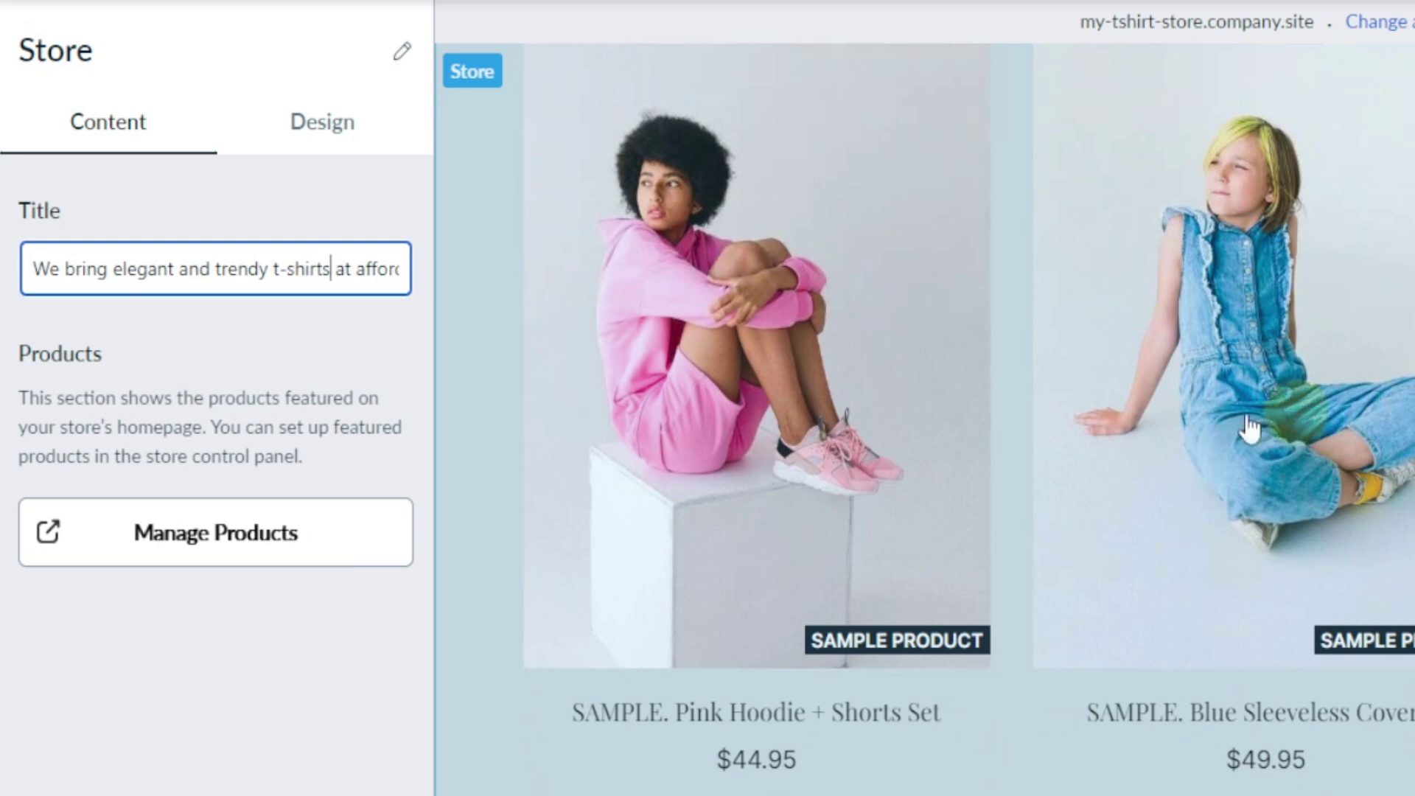
Open the store's product management and delete all the sample products featured on the store front page
left_click(223, 545)
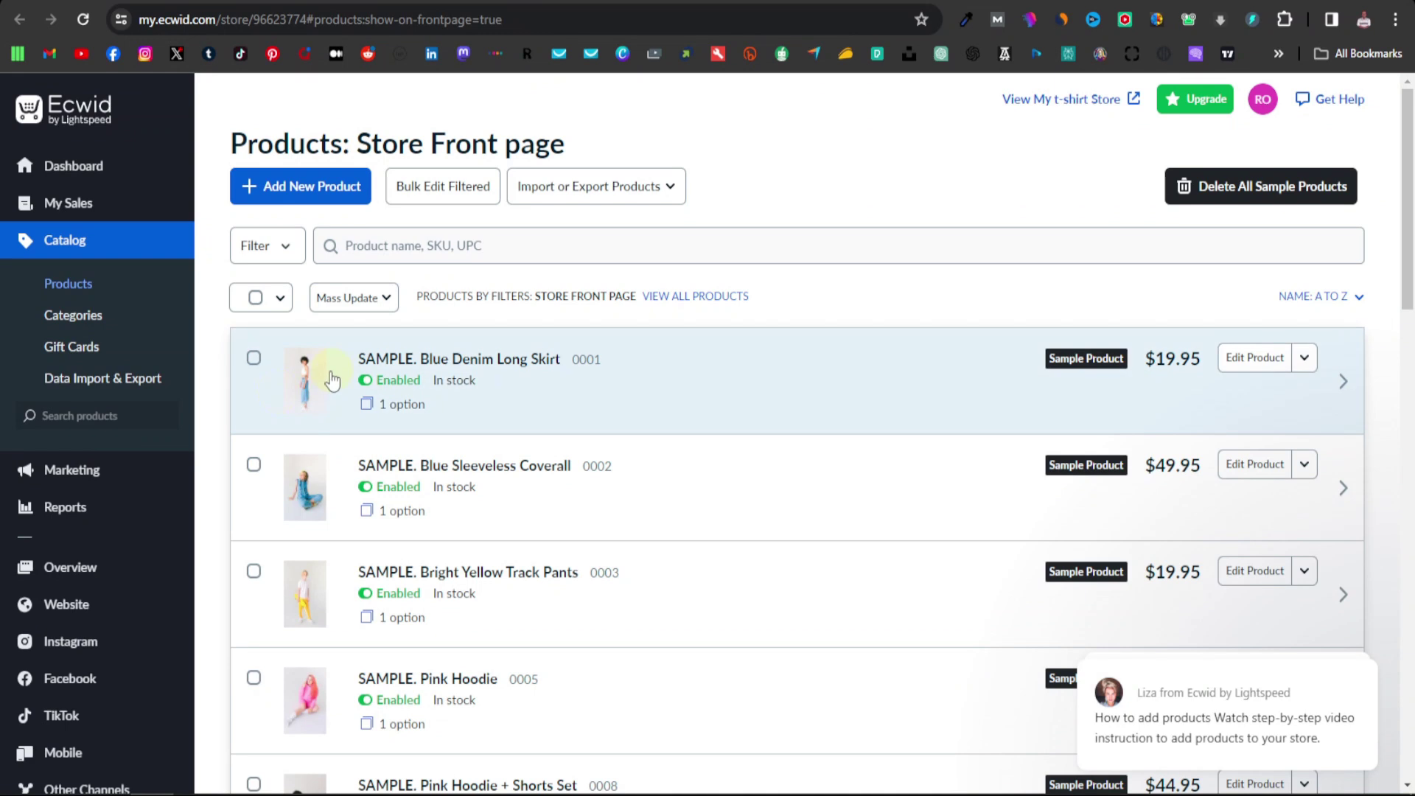
scroll(370, 427, "down", 15)
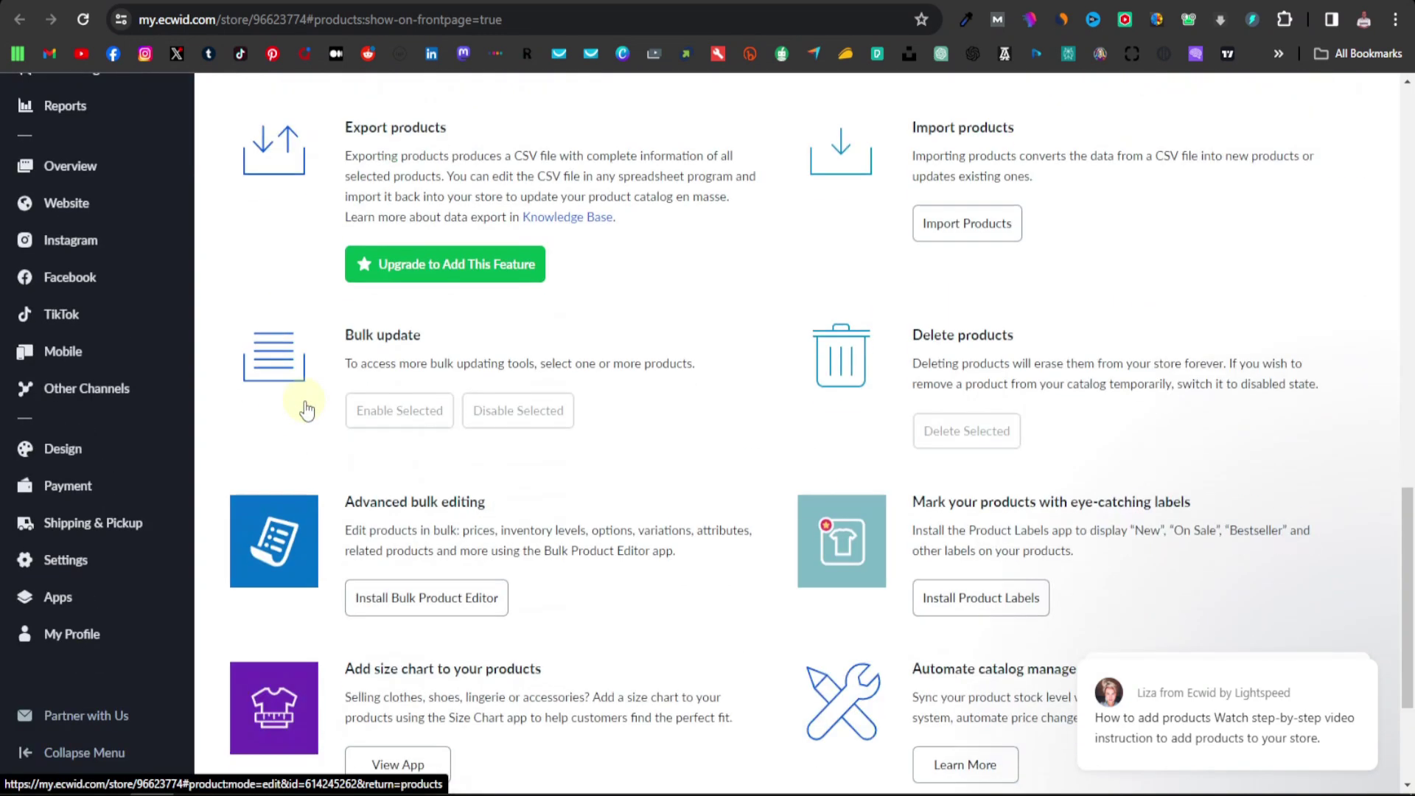
scroll(329, 416, "up", 10)
scroll(331, 413, "up", 5)
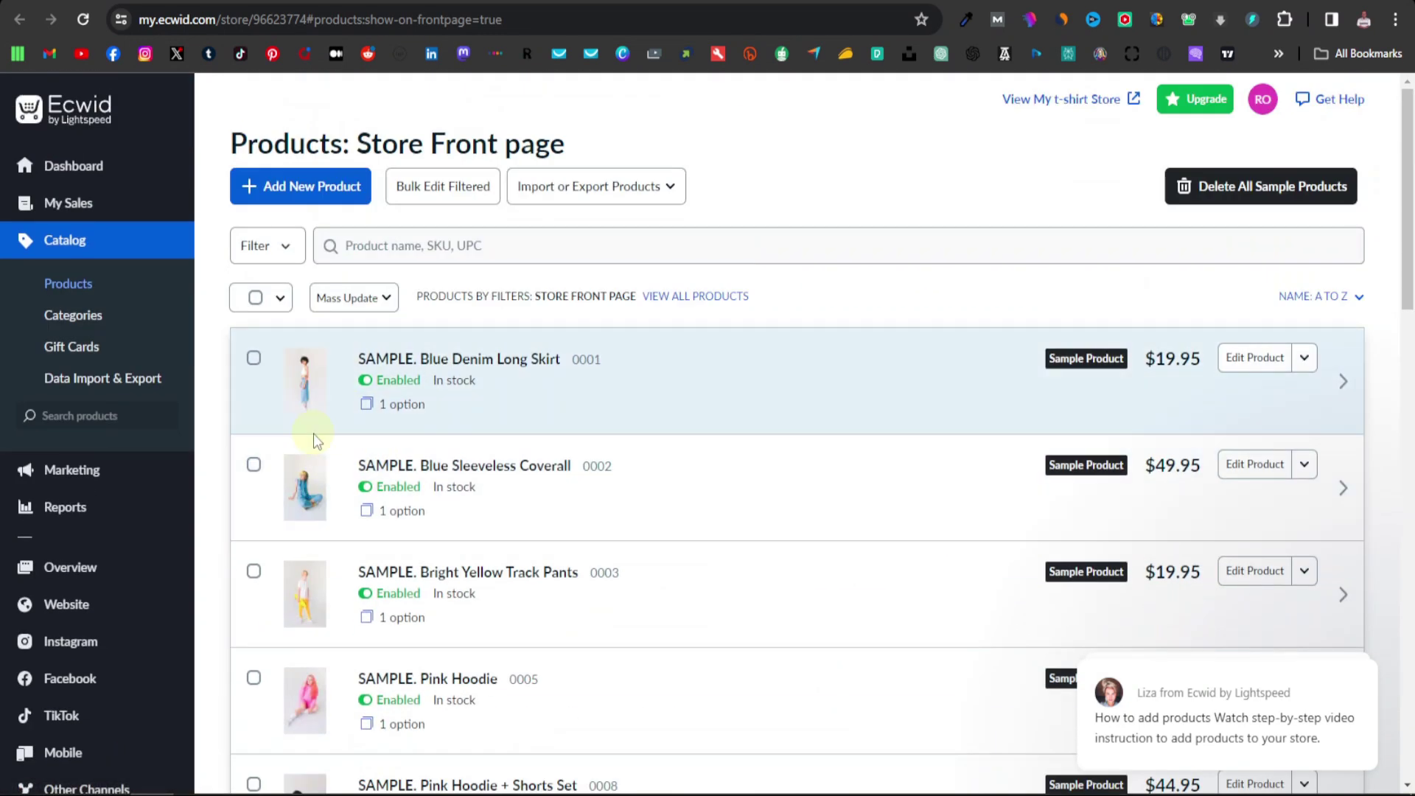
left_click(254, 297)
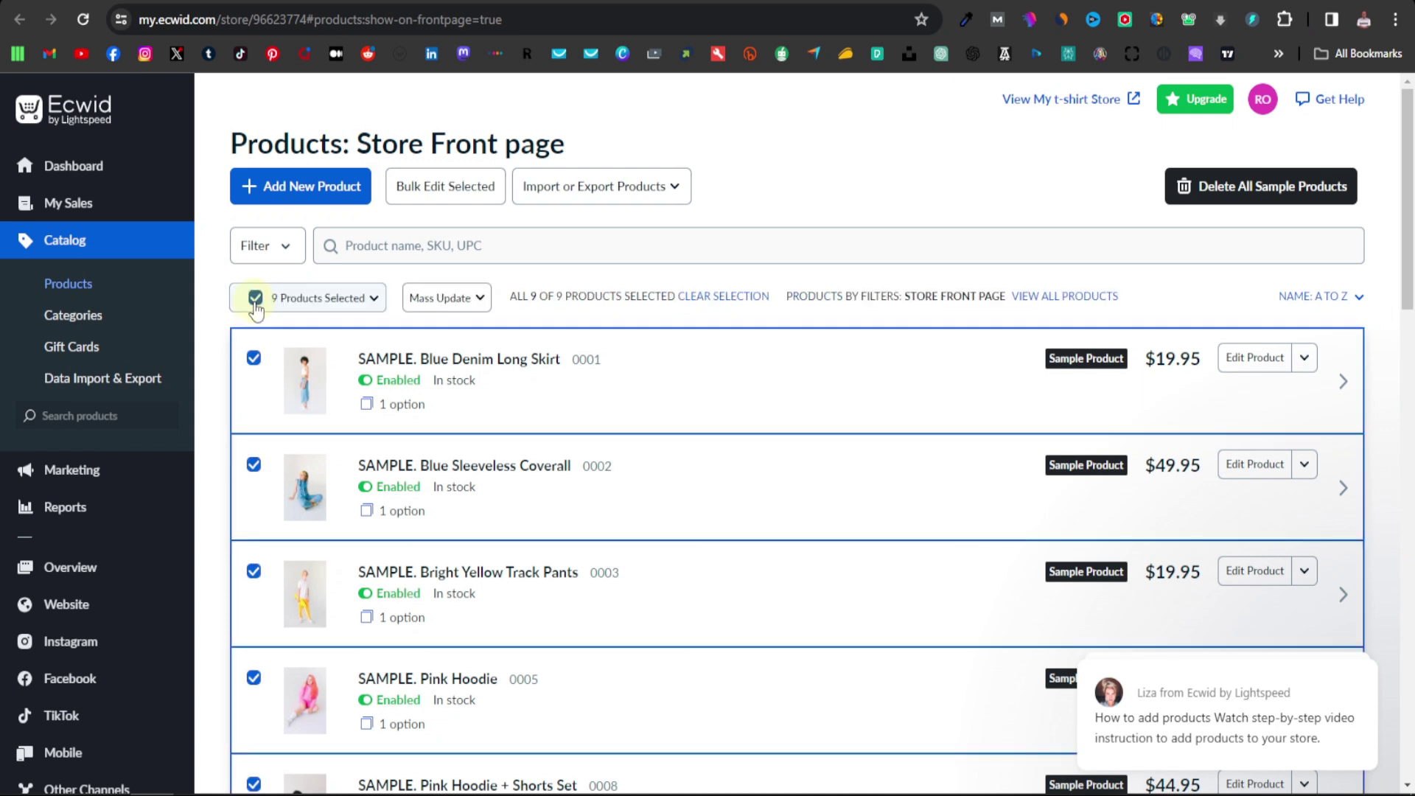
left_click(479, 298)
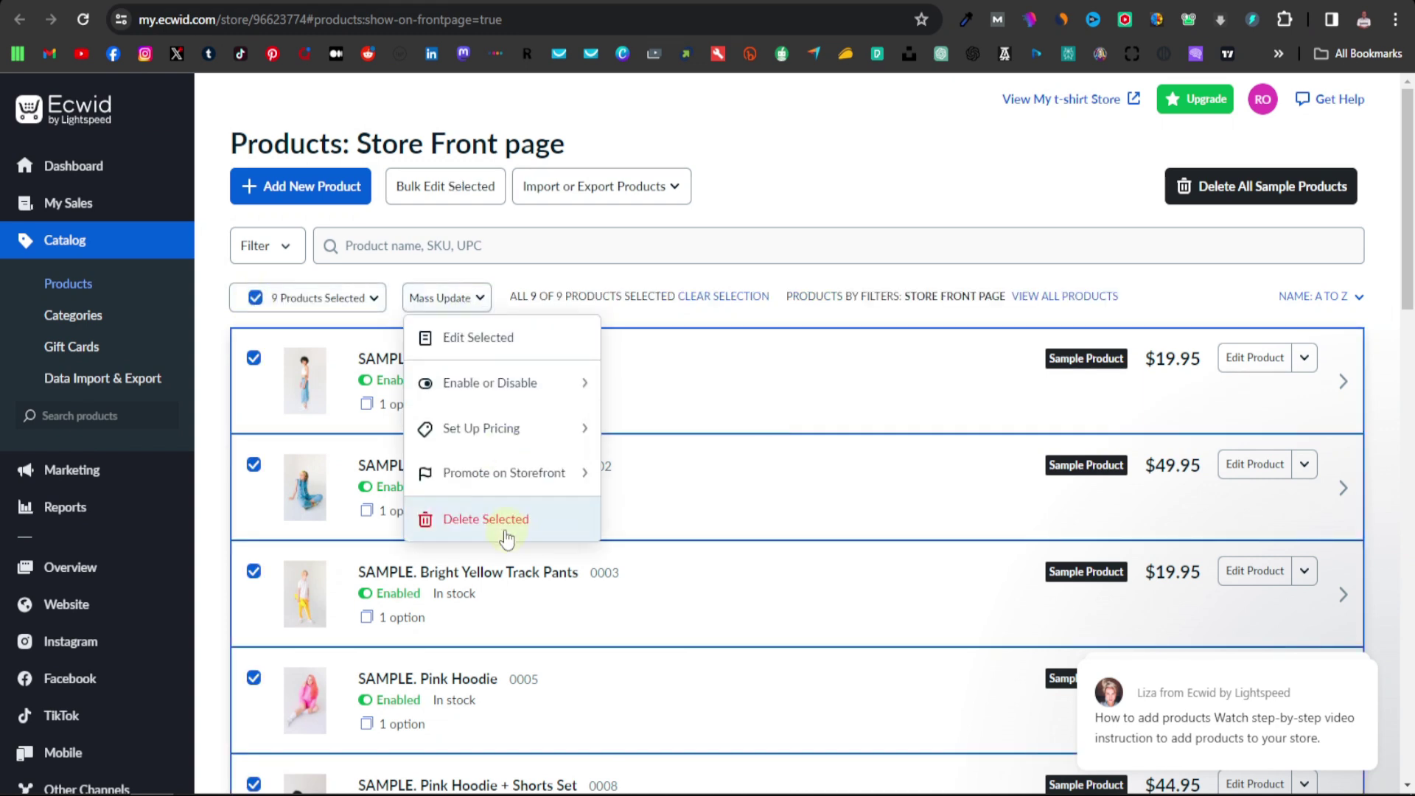
left_click(498, 521)
left_click(634, 507)
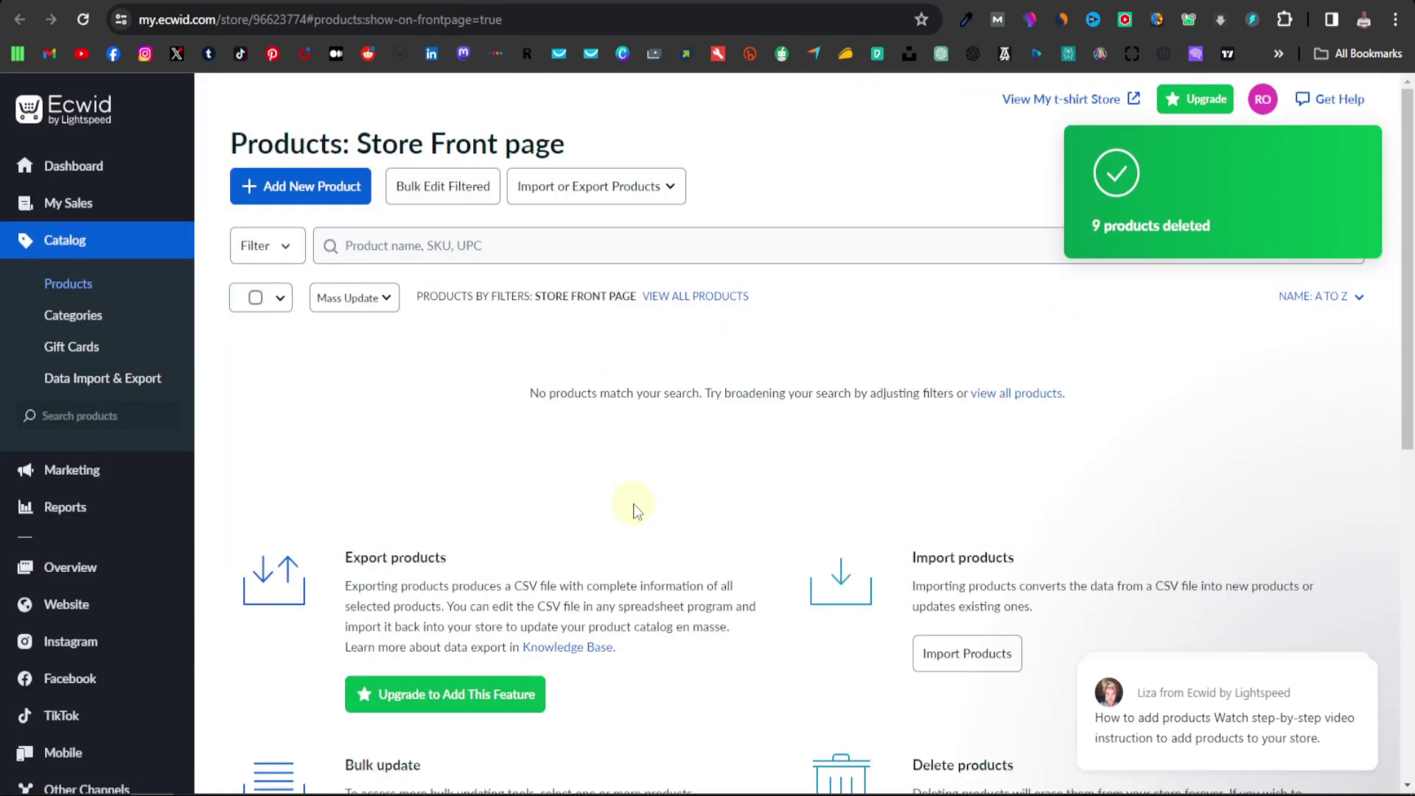
Start a new product and upload the photo of the man in a white t-shirt from Downloads to its gallery
left_click(311, 188)
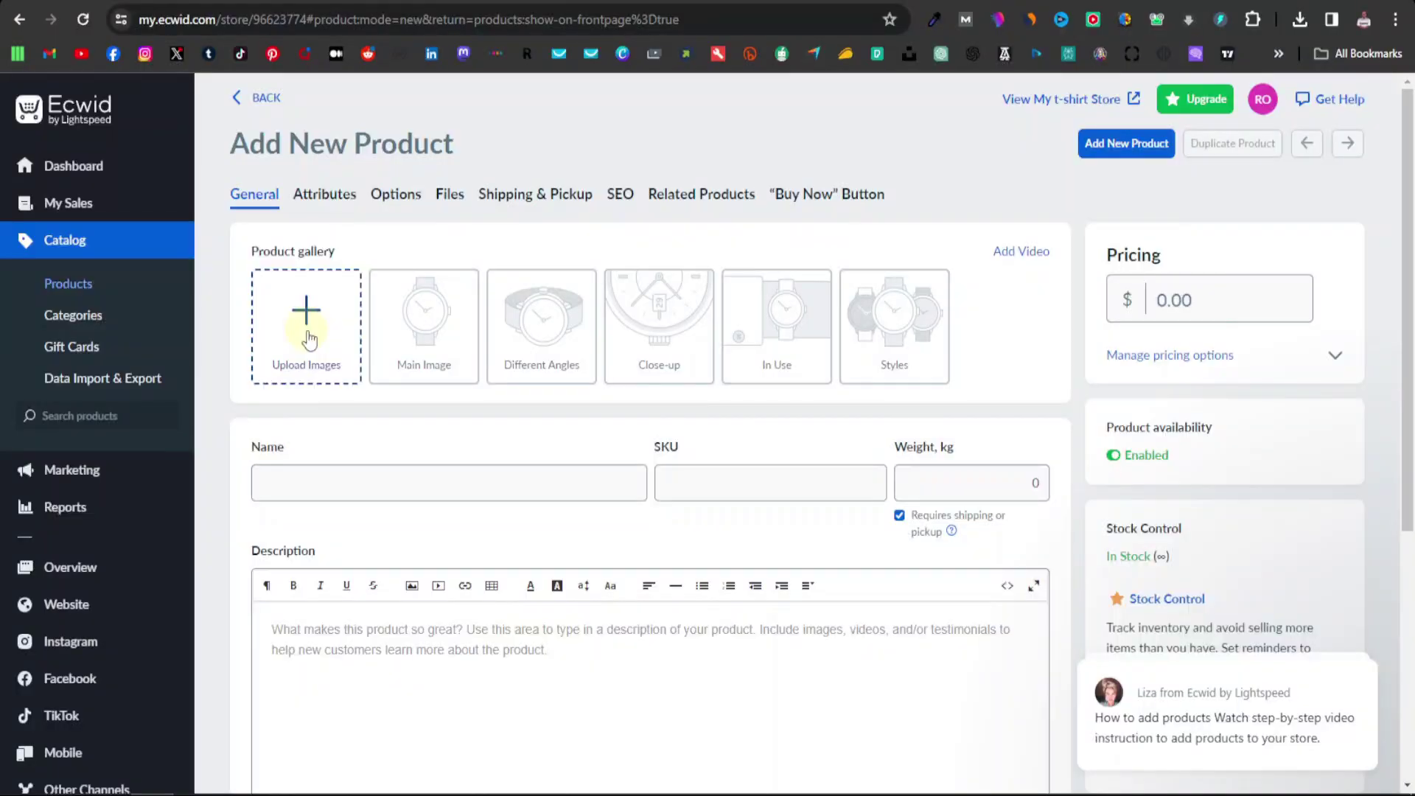
left_click(306, 314)
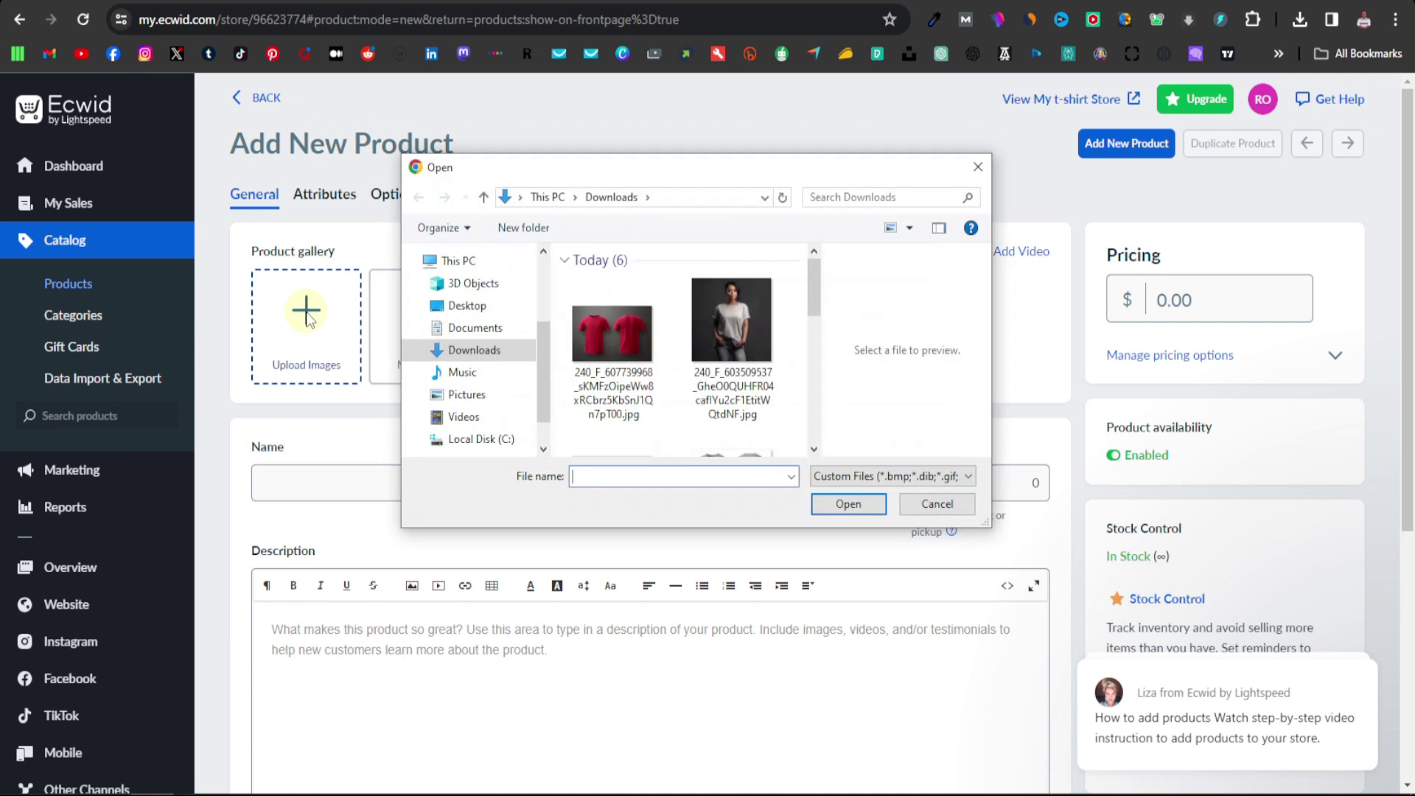
scroll(807, 302, "down", 2)
left_click(623, 339)
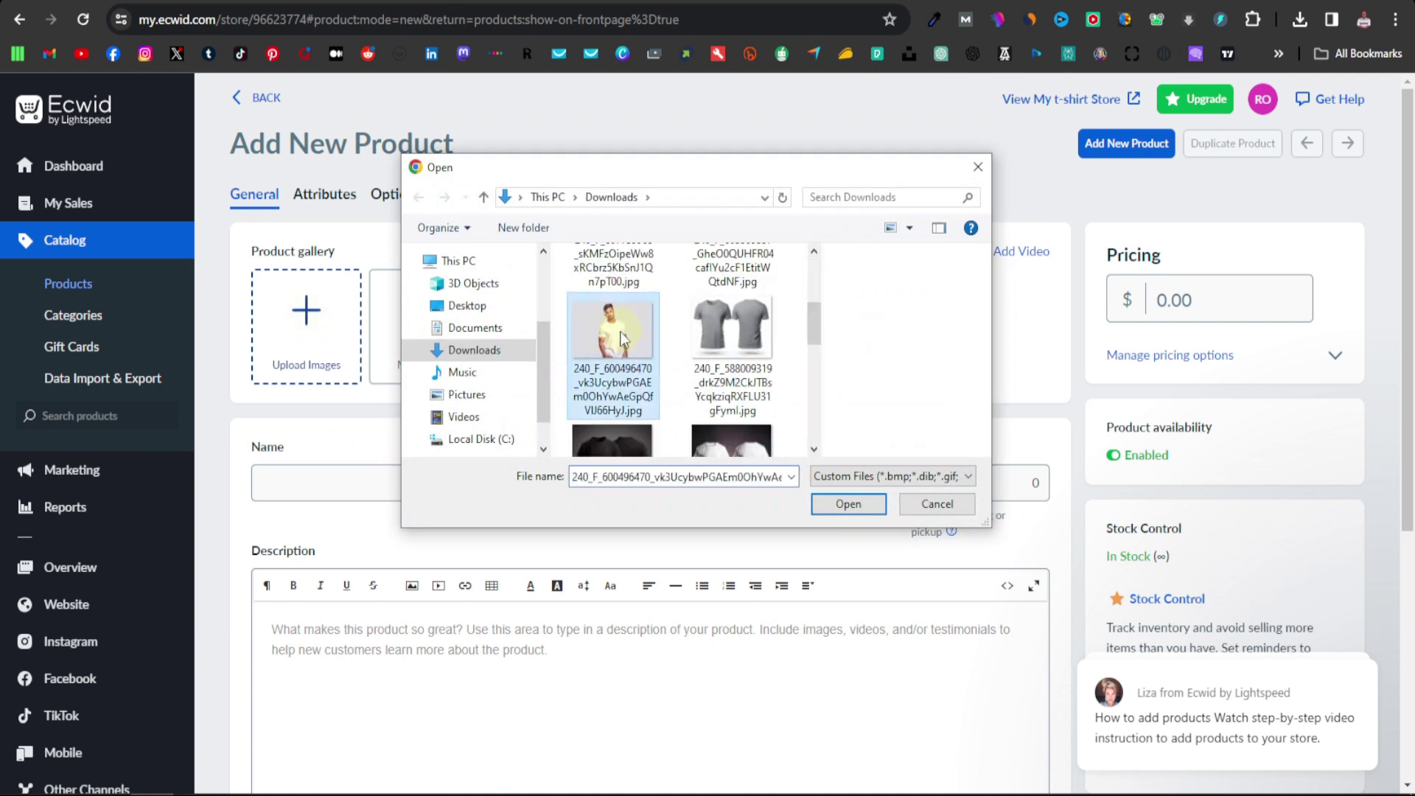
double_click(622, 339)
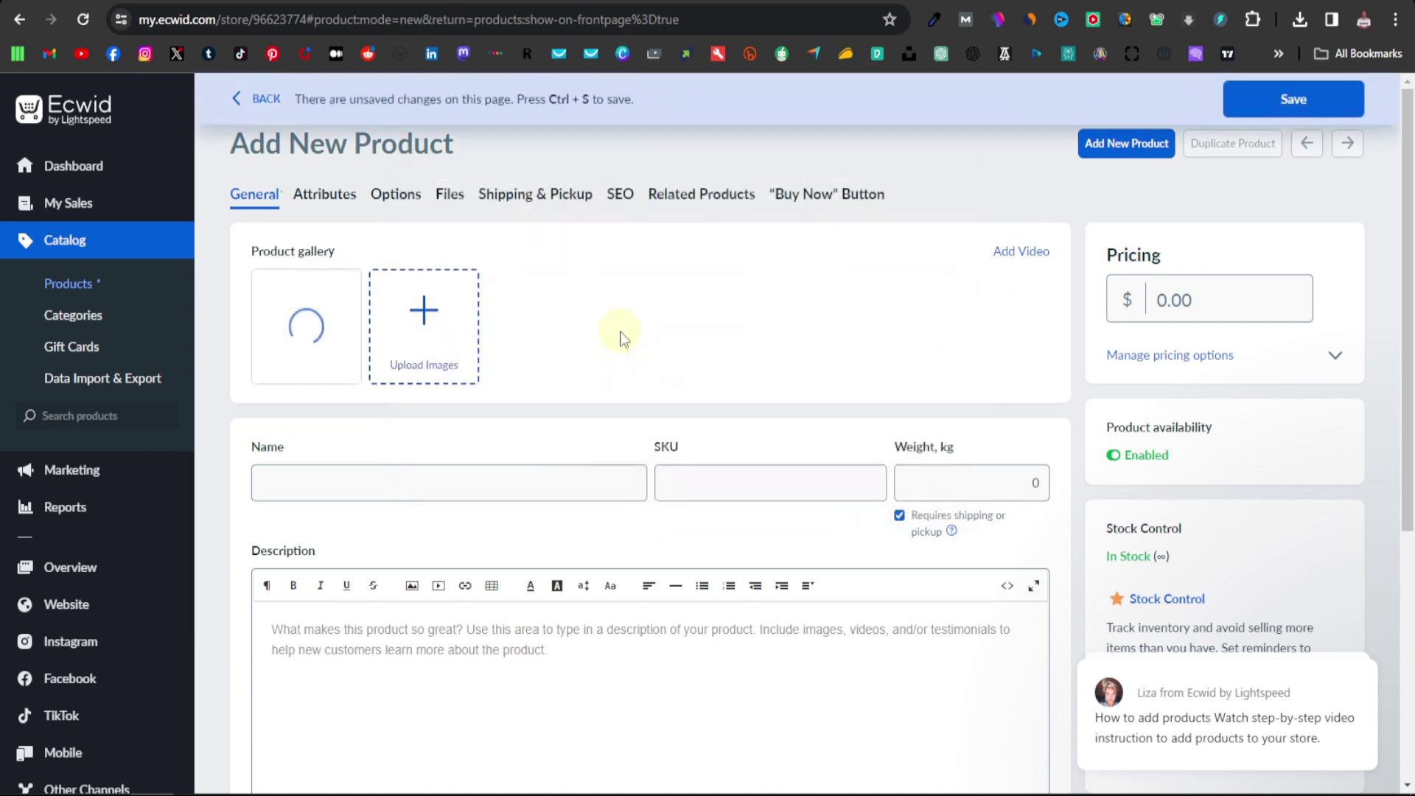
Name the product "White t-shirt" and set its SKU to 001 and its weight to 0.10 kg
left_click(290, 480)
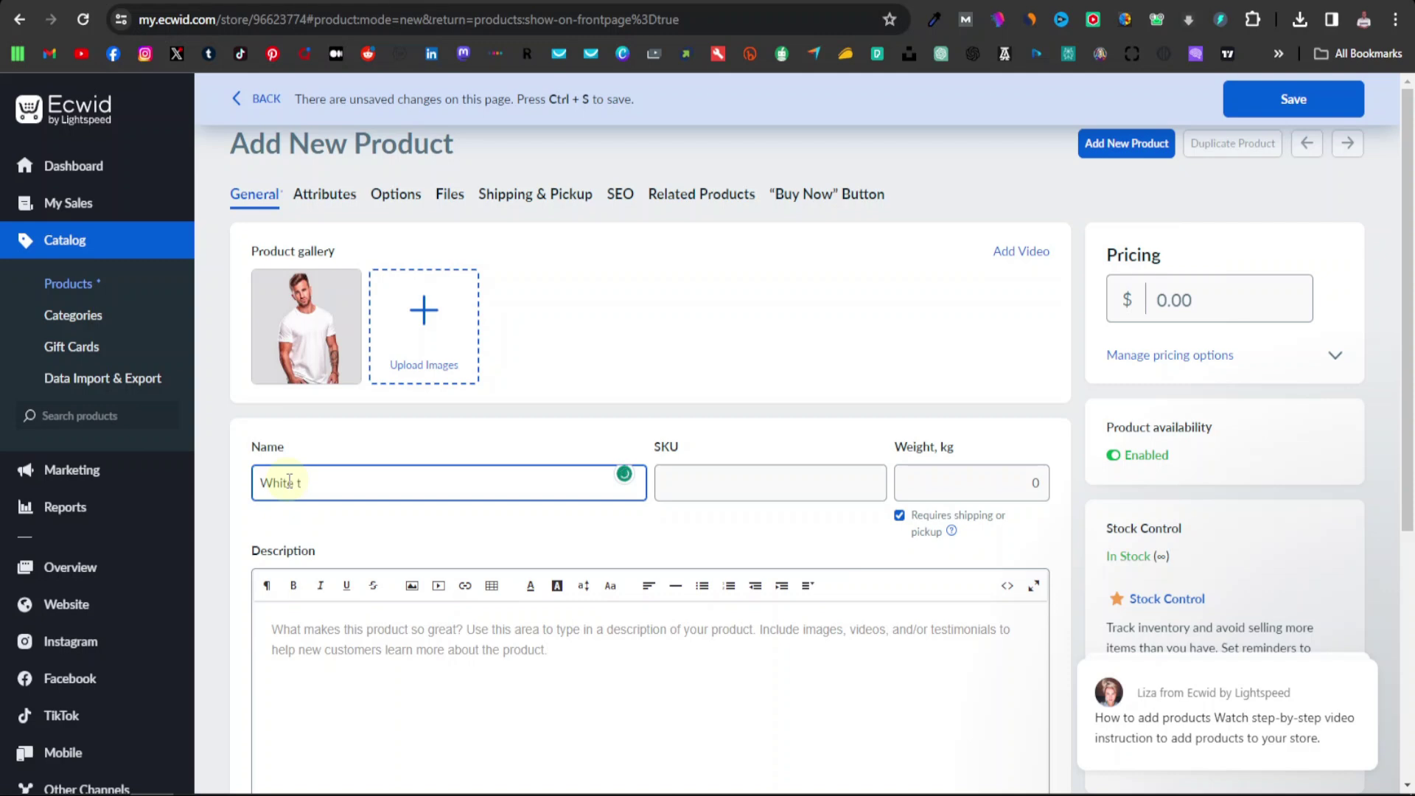
left_click(696, 479)
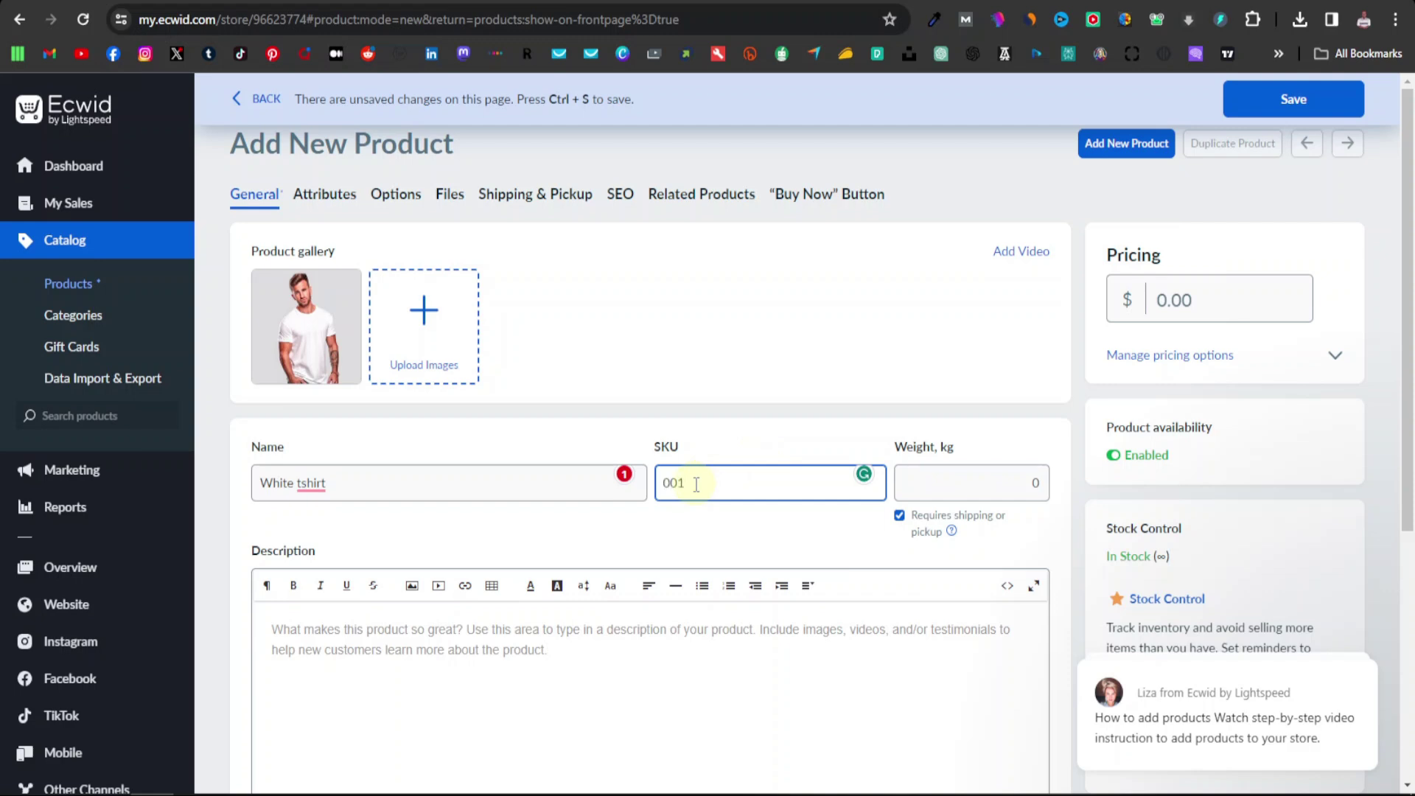
left_click(1039, 481)
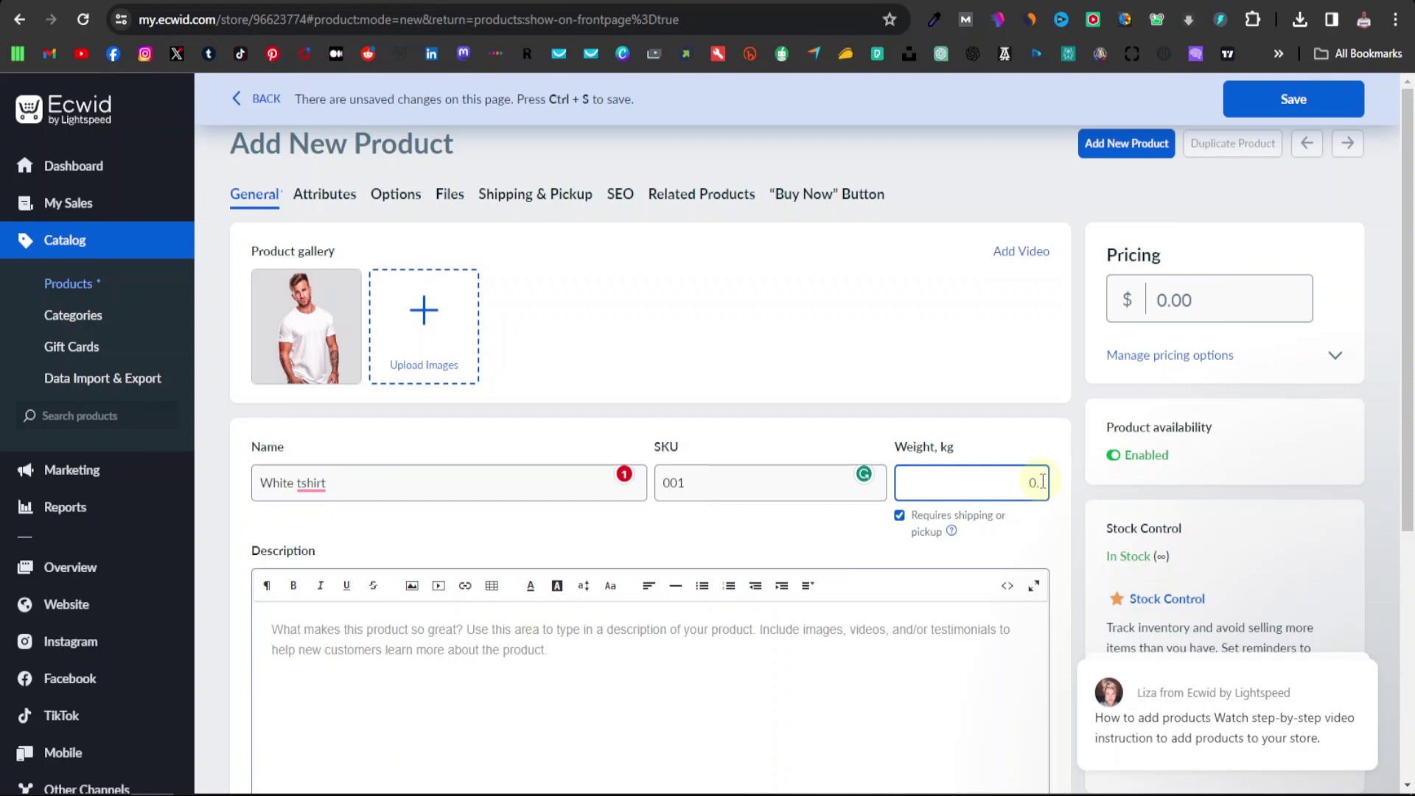
left_click(302, 483)
type("-")
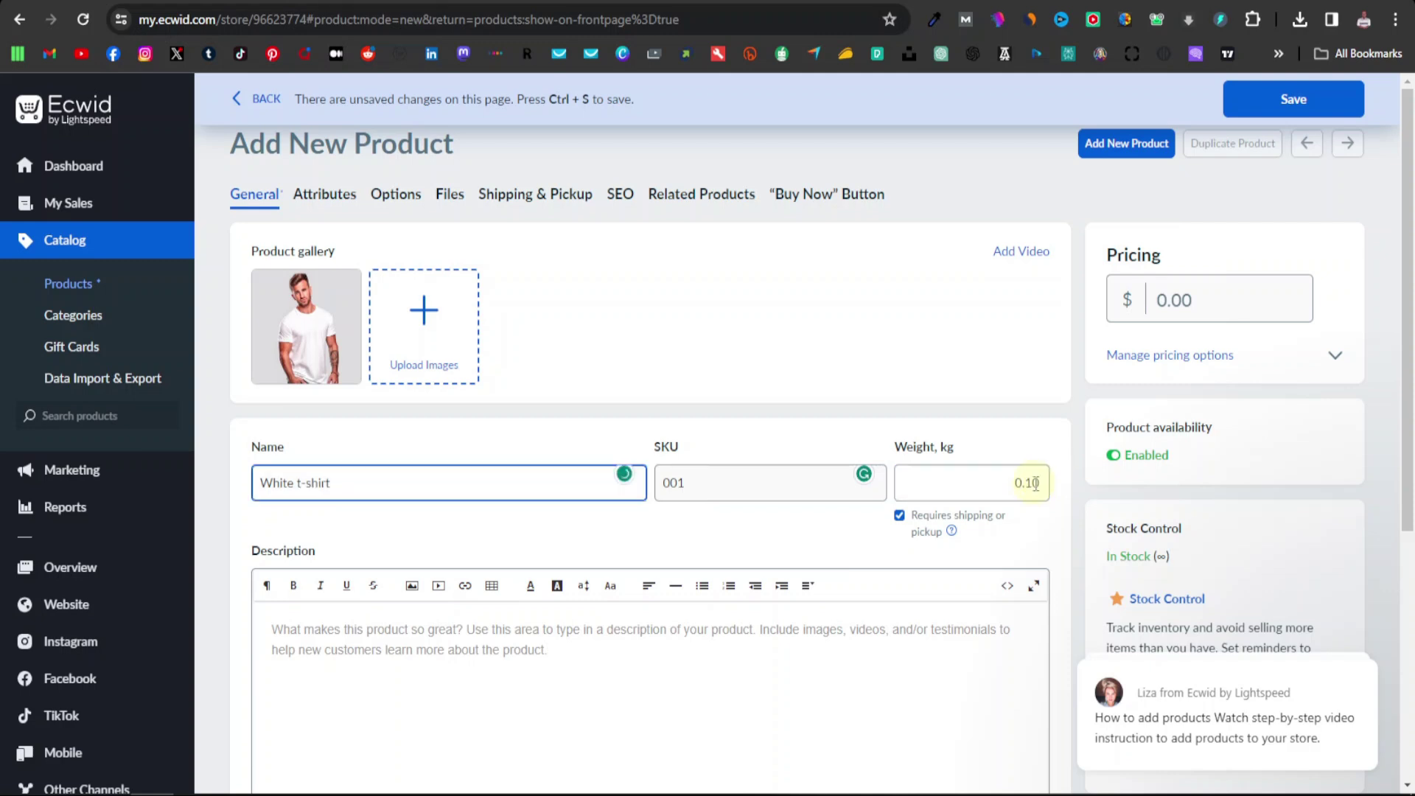
Enter the description "High quality tight fitting cotton tshirts", set the price to $10 and save the product
left_click(282, 648)
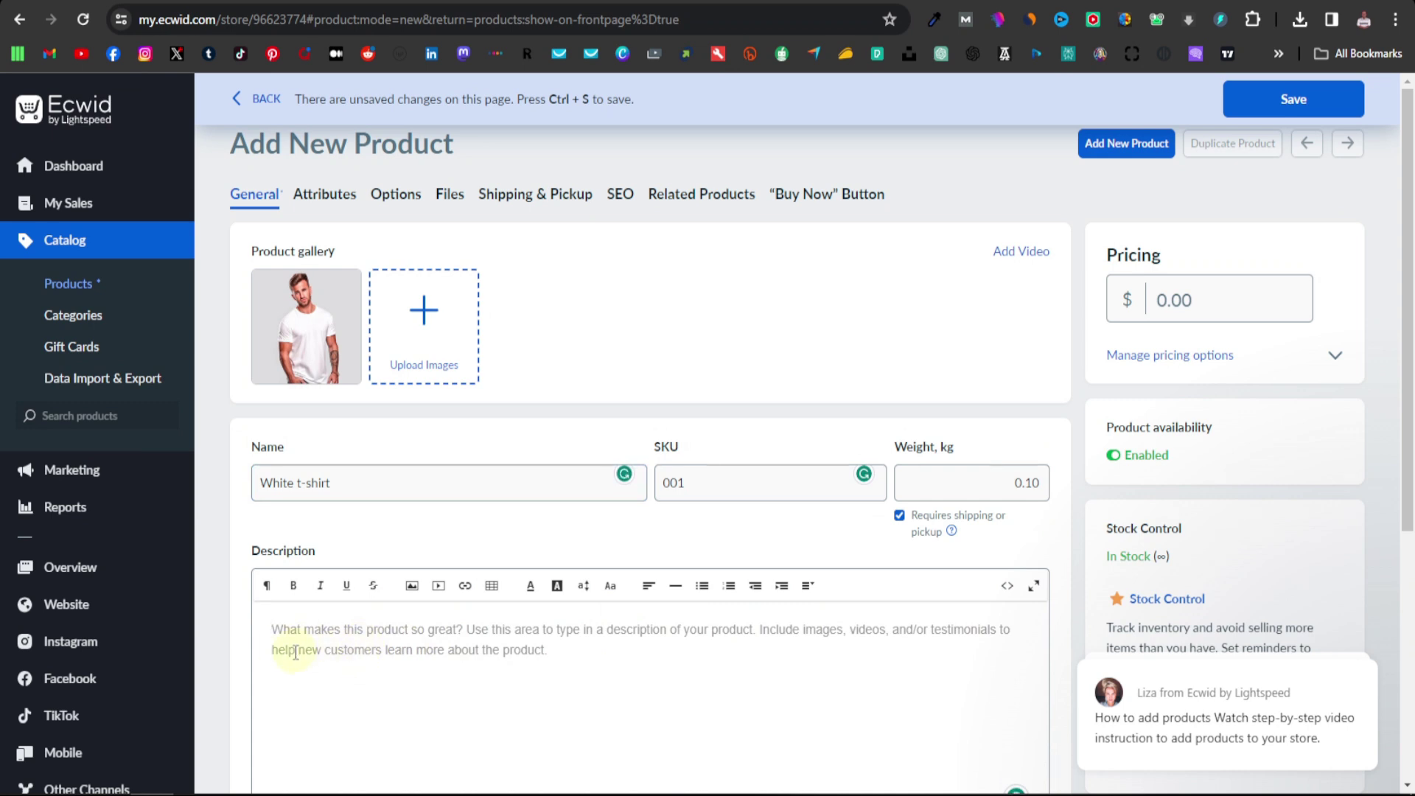
type("High quality")
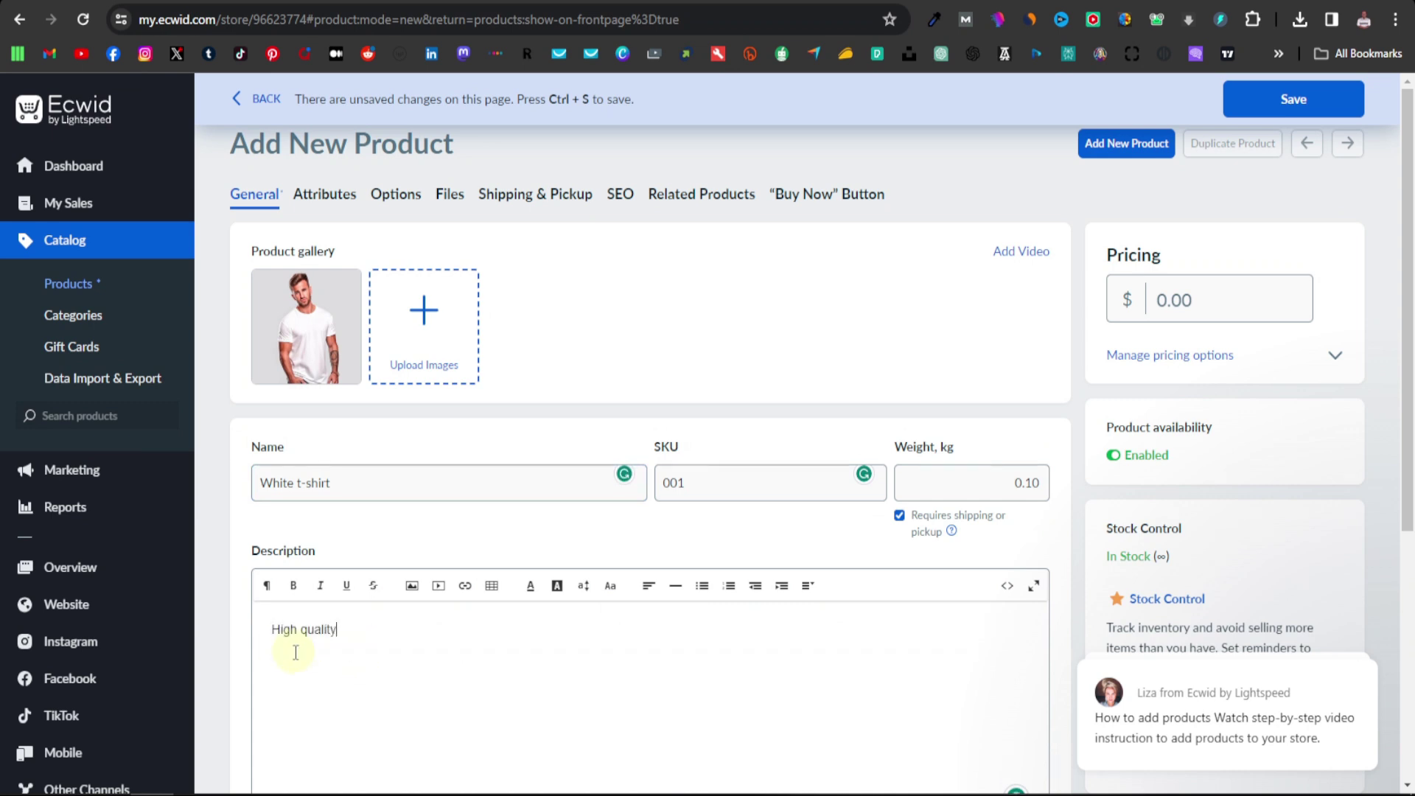
type(" tight fitting cotton tshirts")
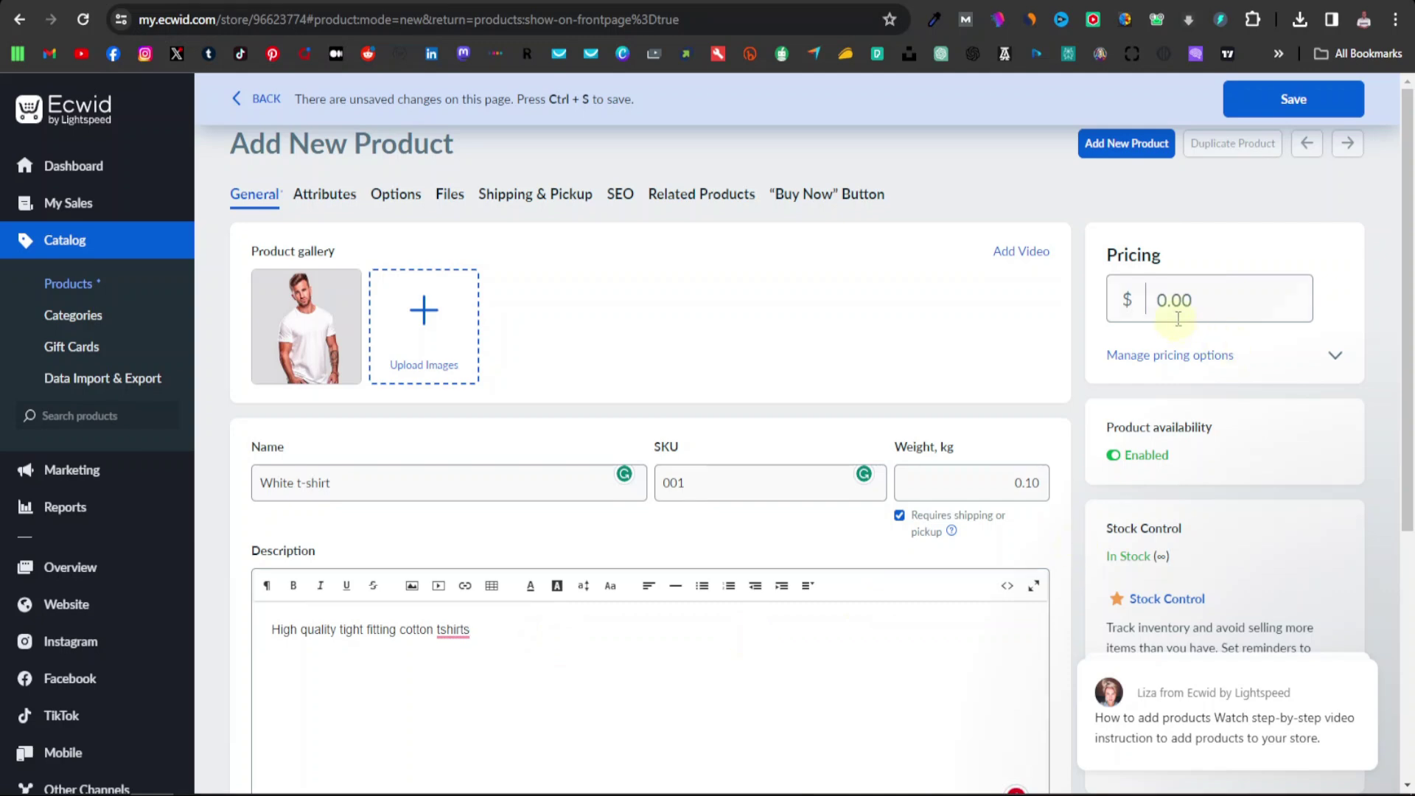
left_click(1196, 297)
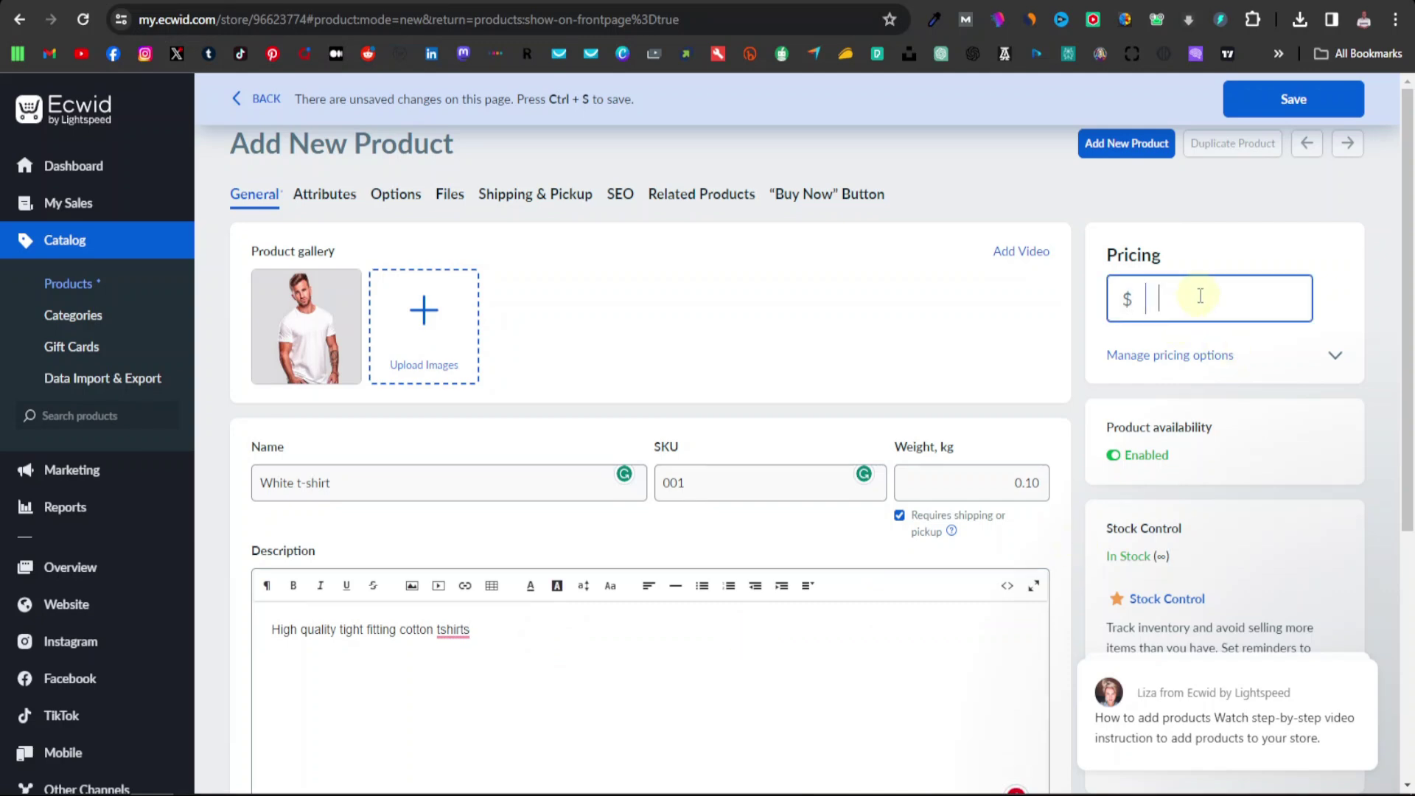
type("10")
left_click(1297, 103)
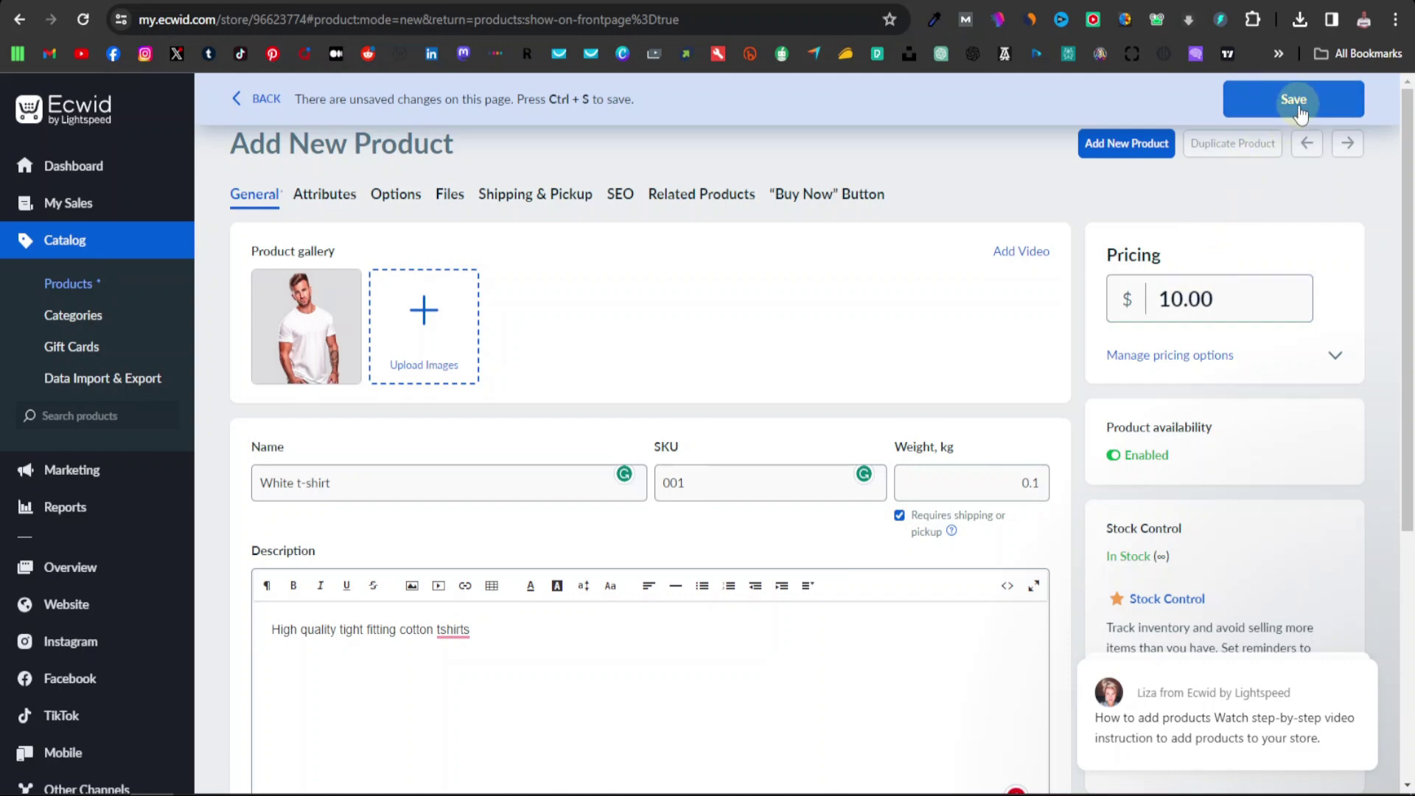
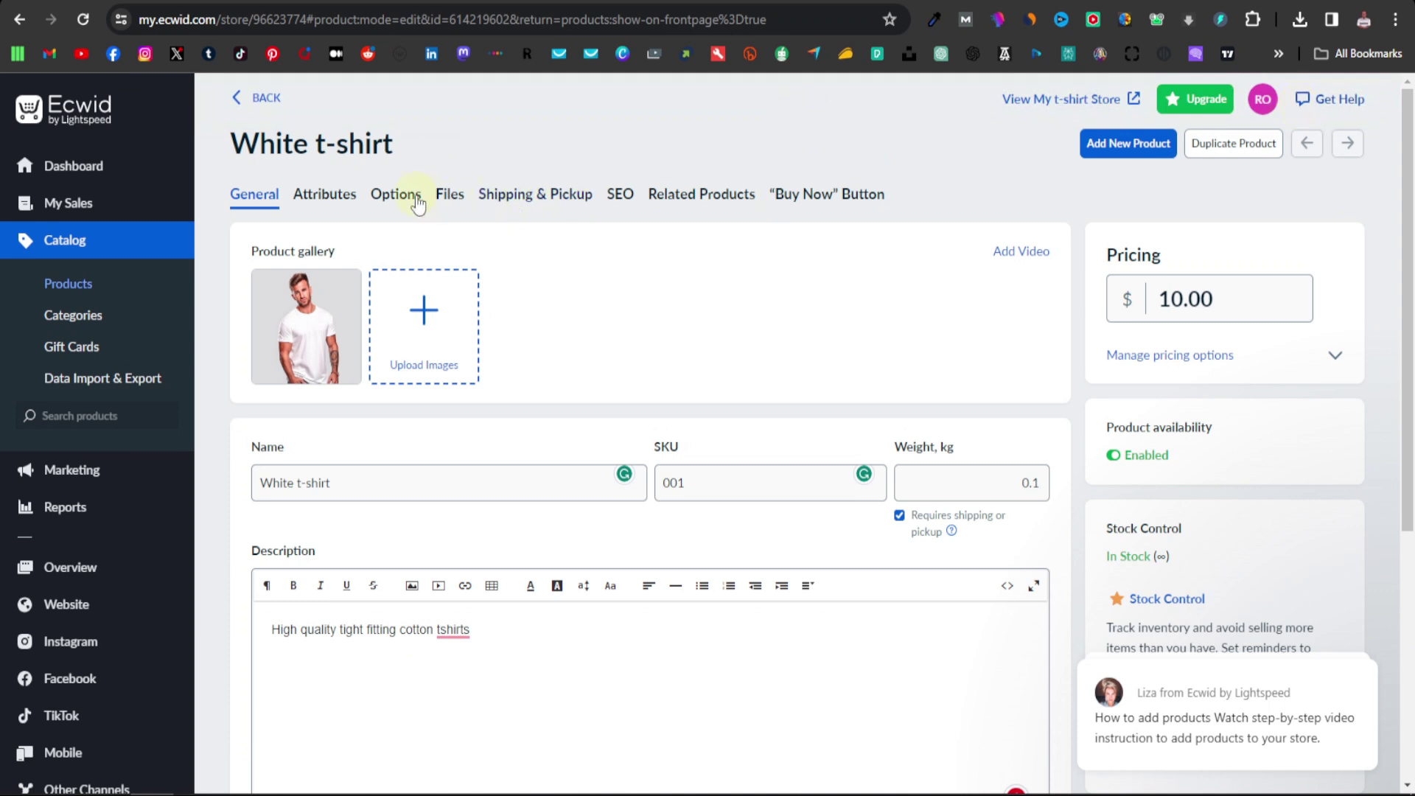
Start a drop-down product option named "Color" for the White t-shirt with "White" as its first value
left_click(394, 195)
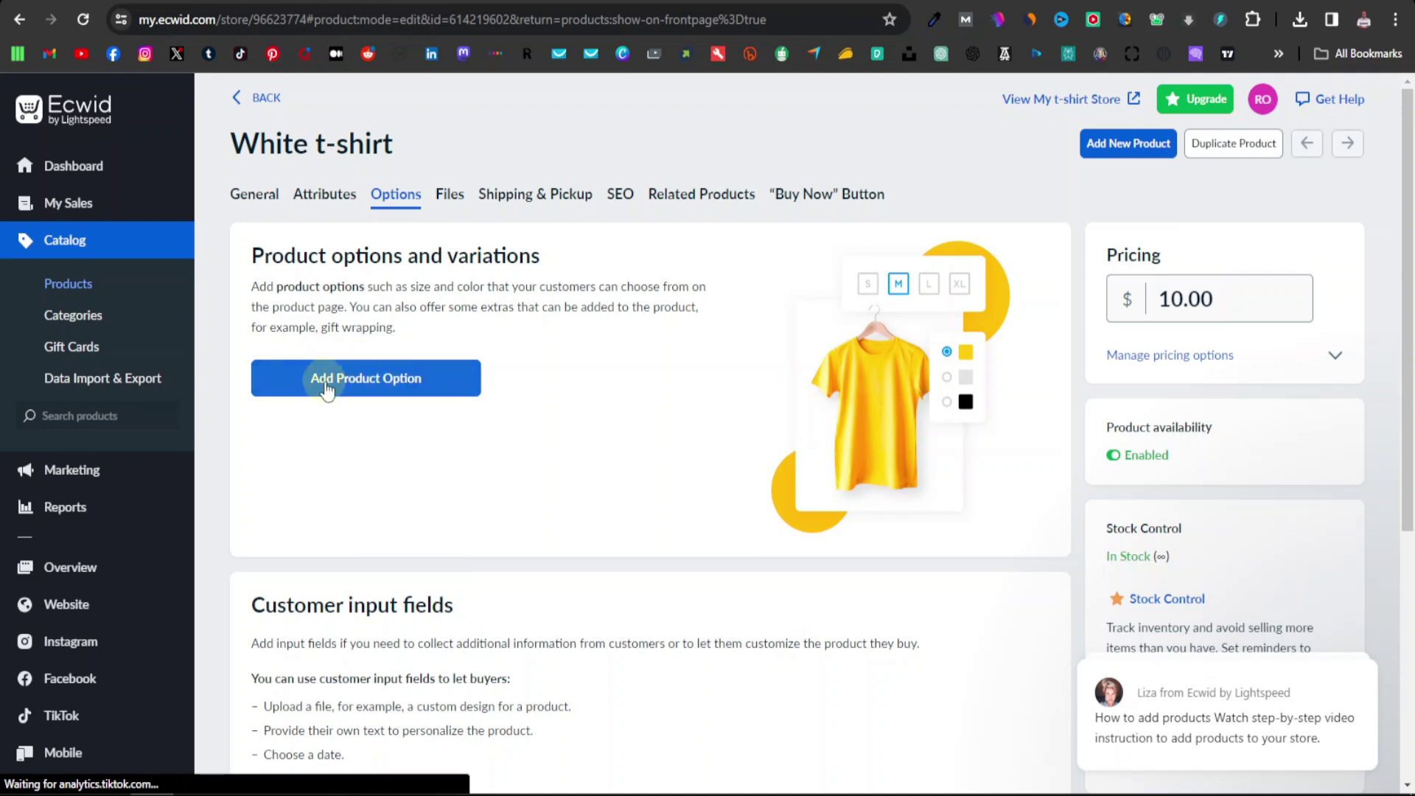
left_click(365, 379)
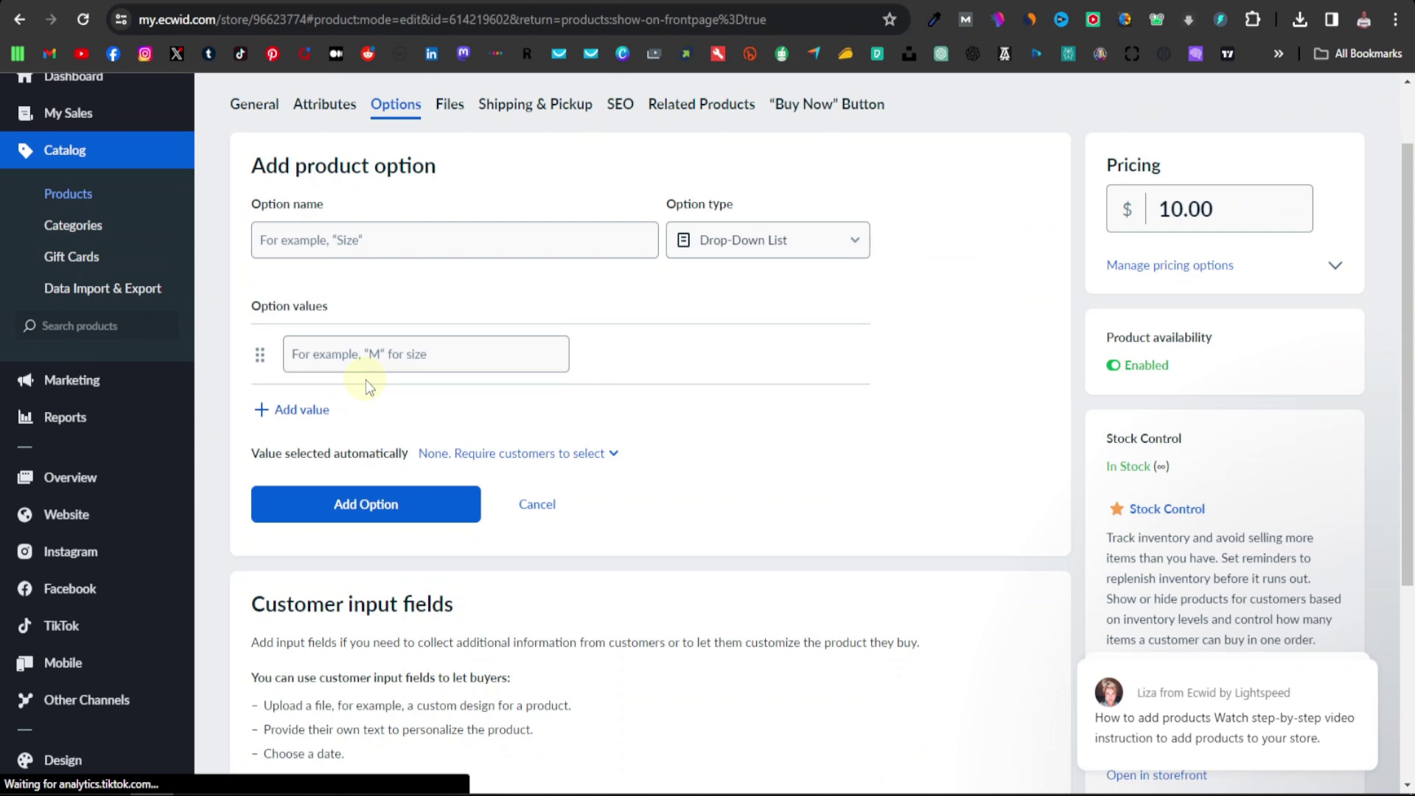
left_click(323, 246)
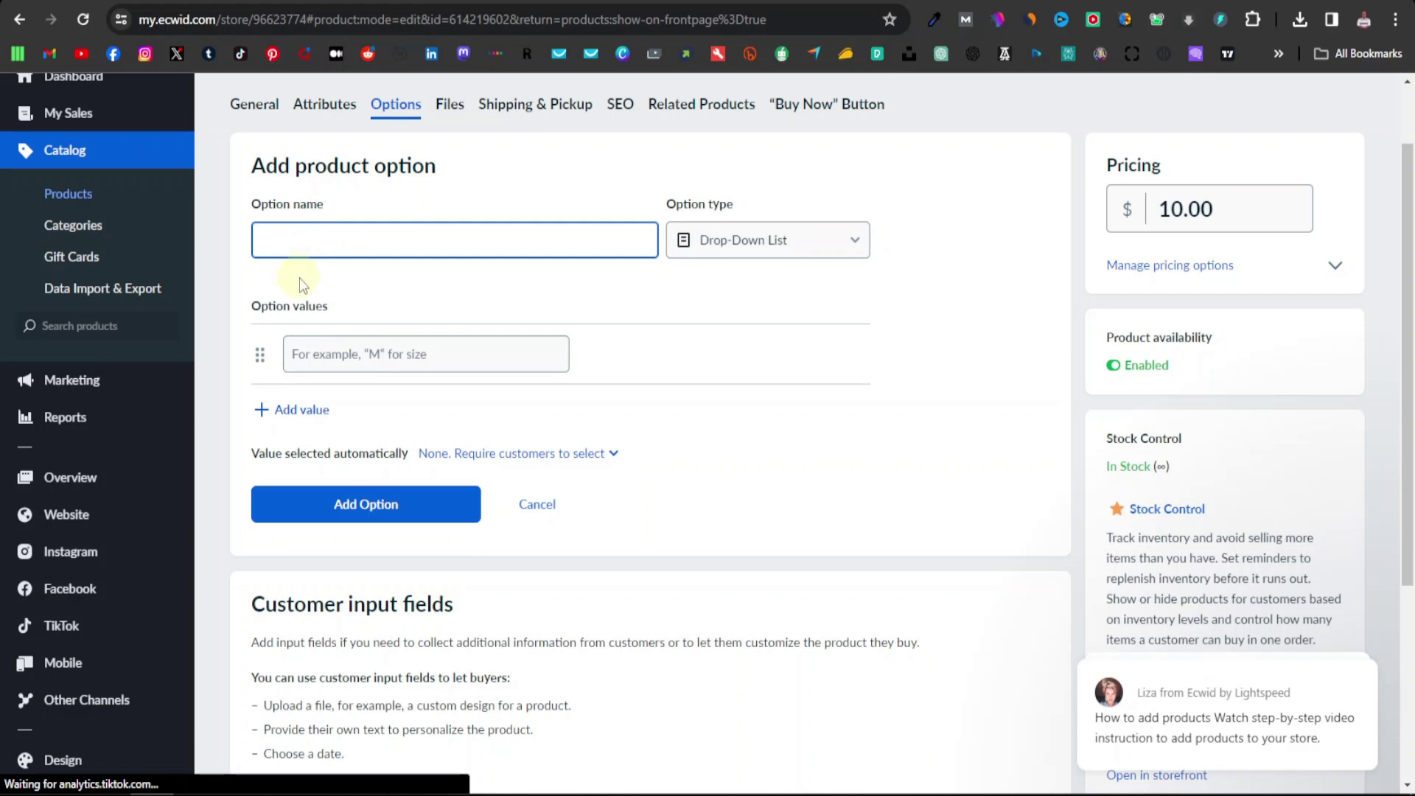
type("Color")
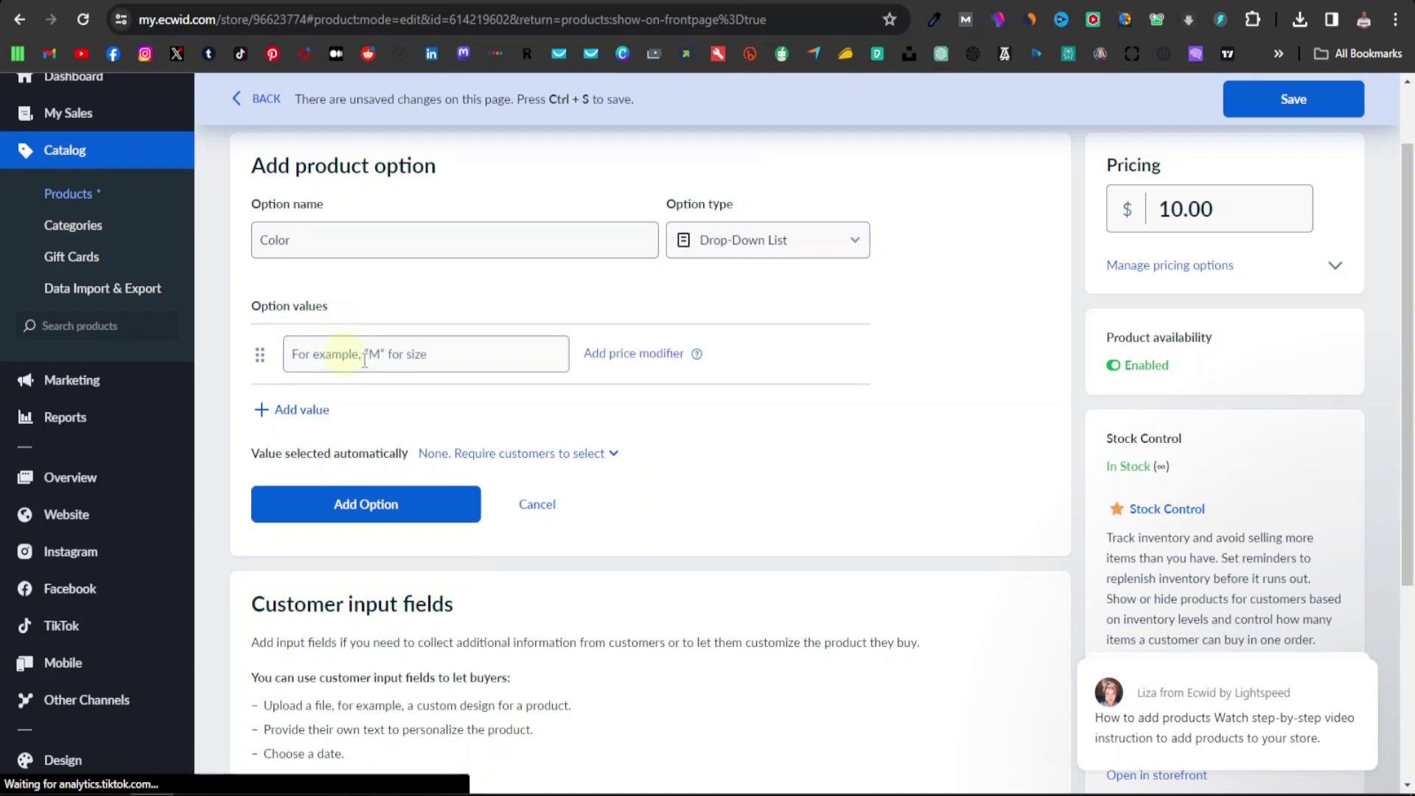
left_click(333, 359)
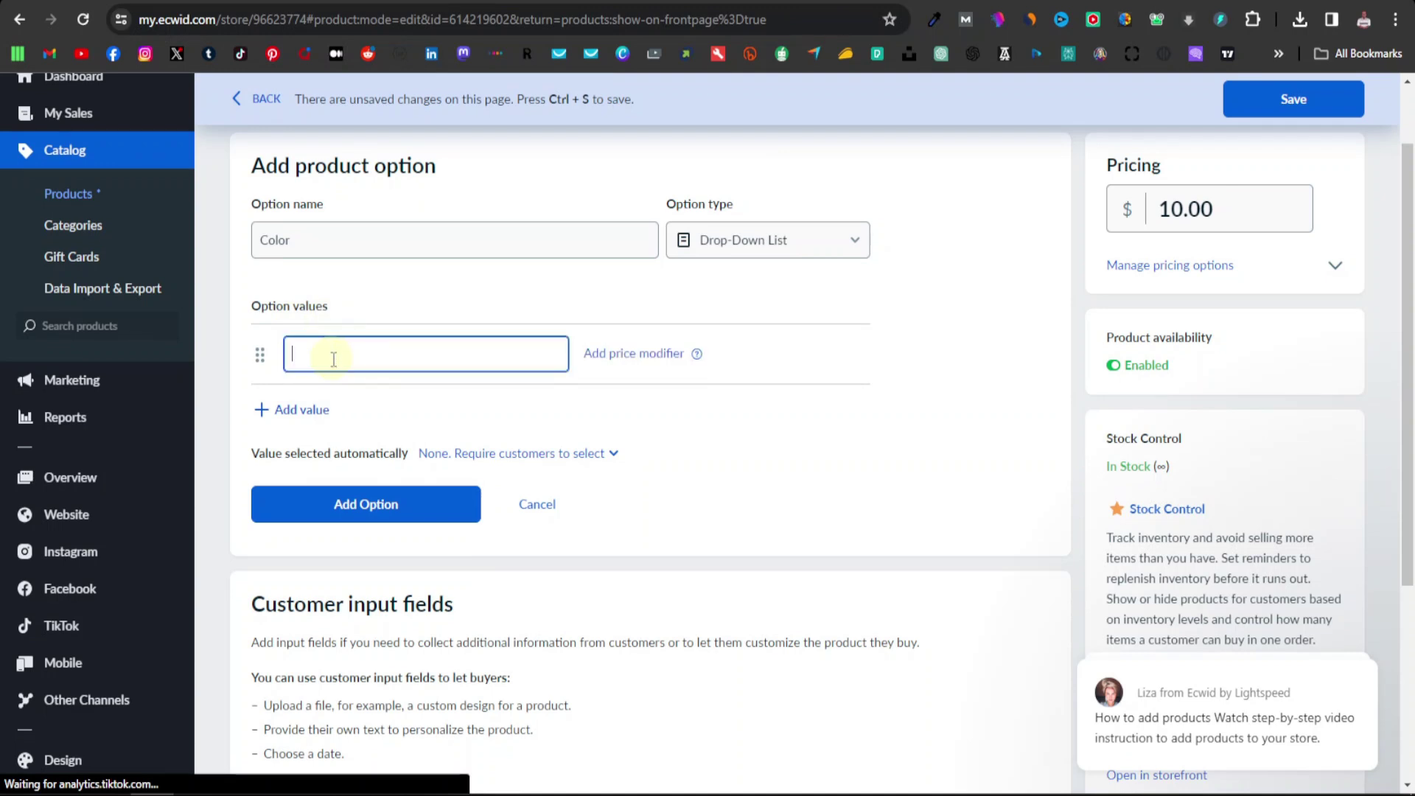
type("White")
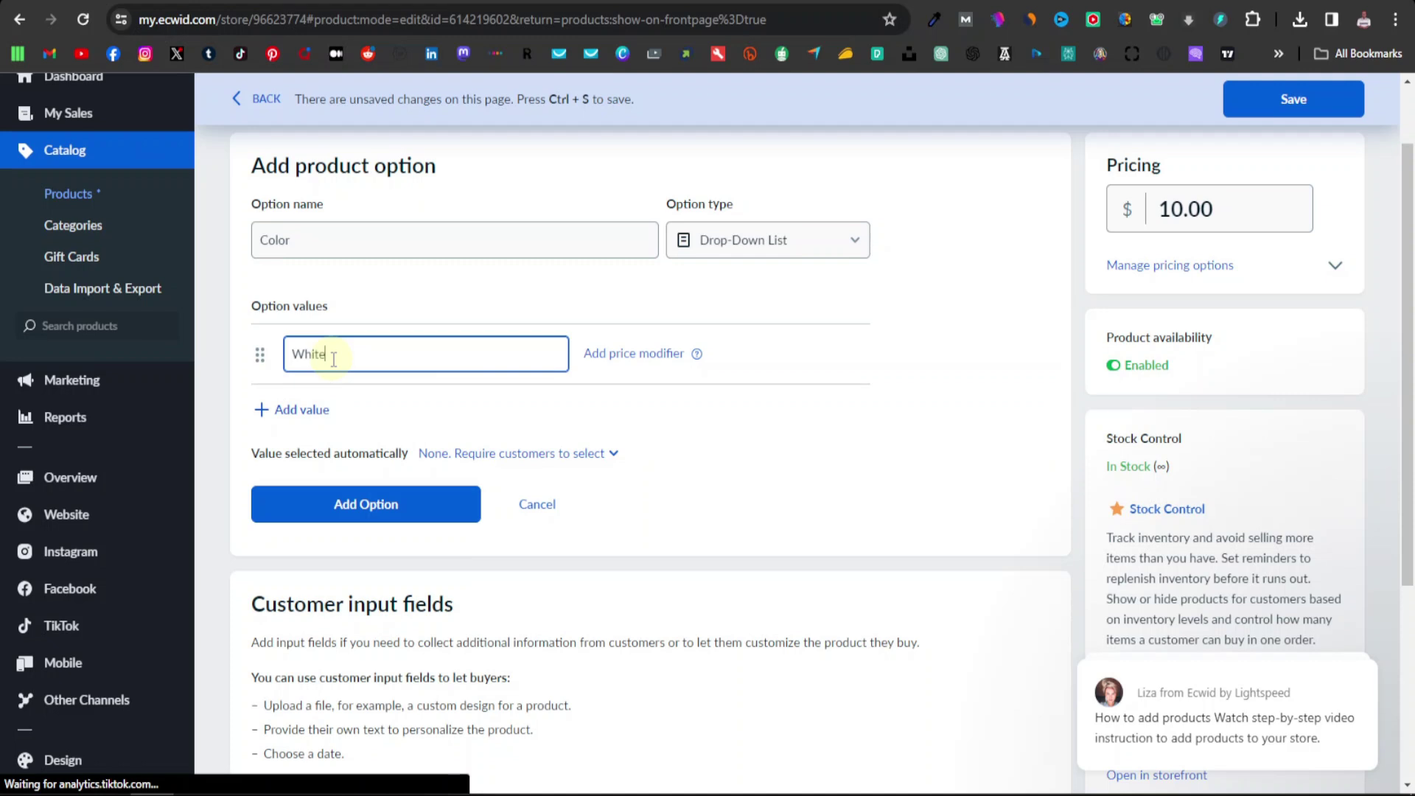
Add "Black" and "Red" as further values of the Color option and save the product
left_click(313, 410)
type("Black")
left_click(305, 469)
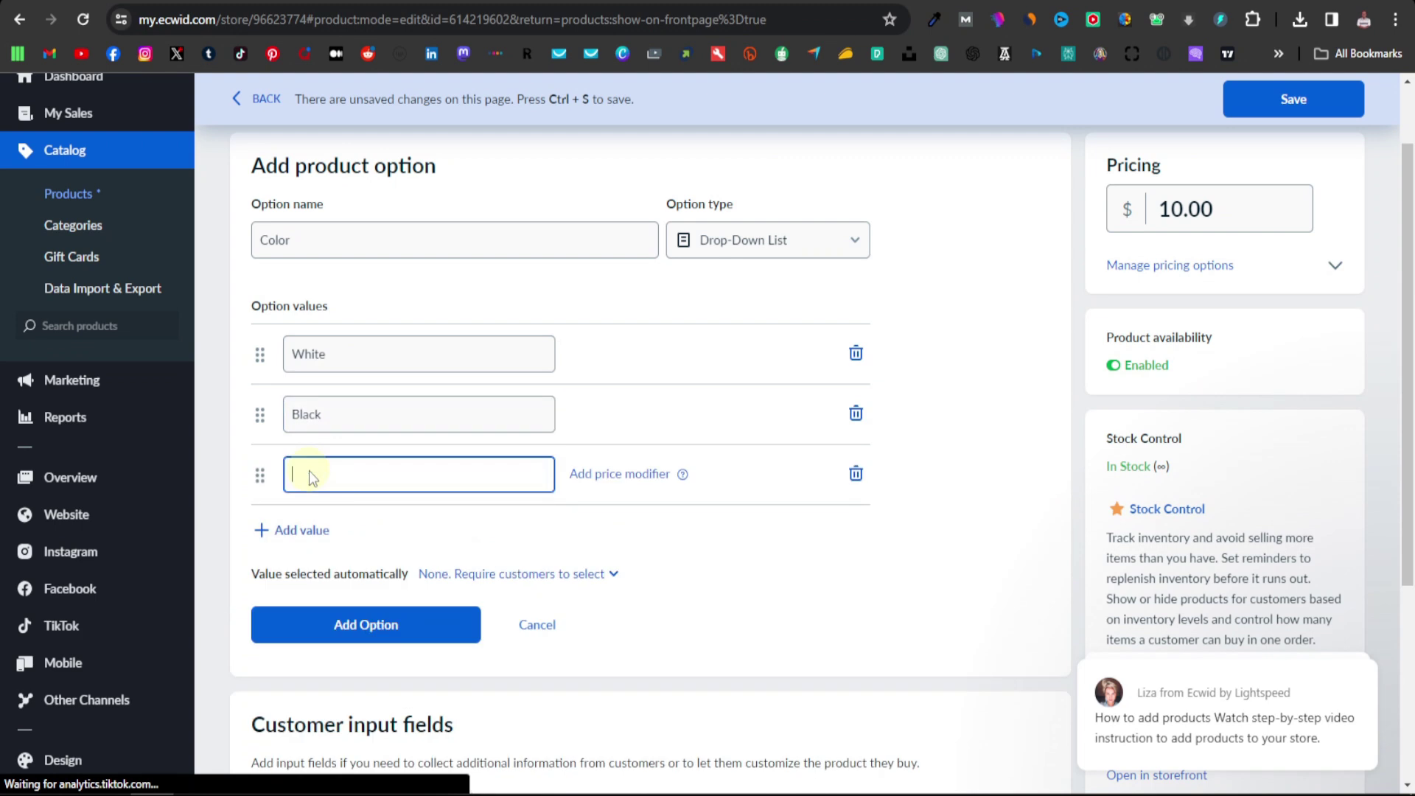
type("Red")
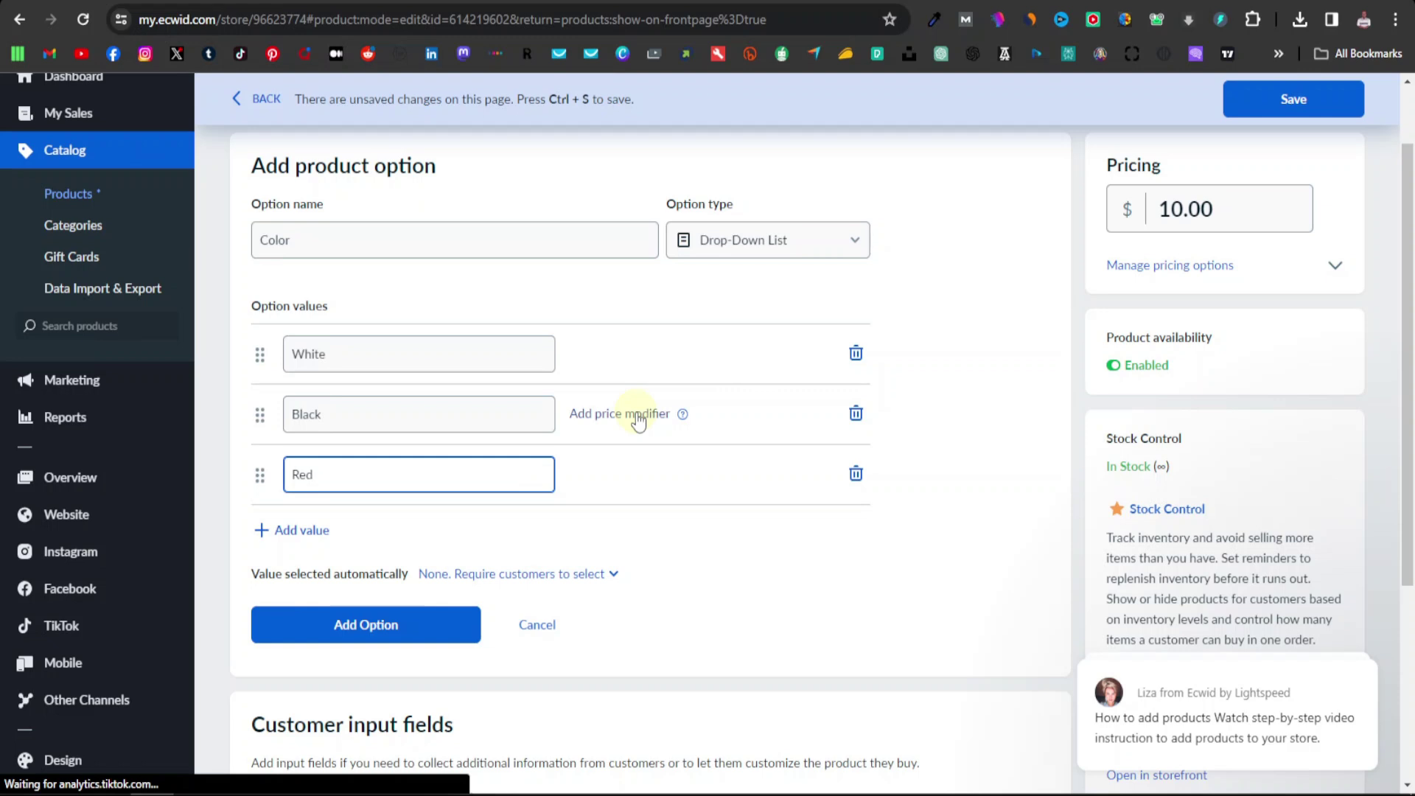
left_click(688, 531)
scroll(671, 486, "up", 1)
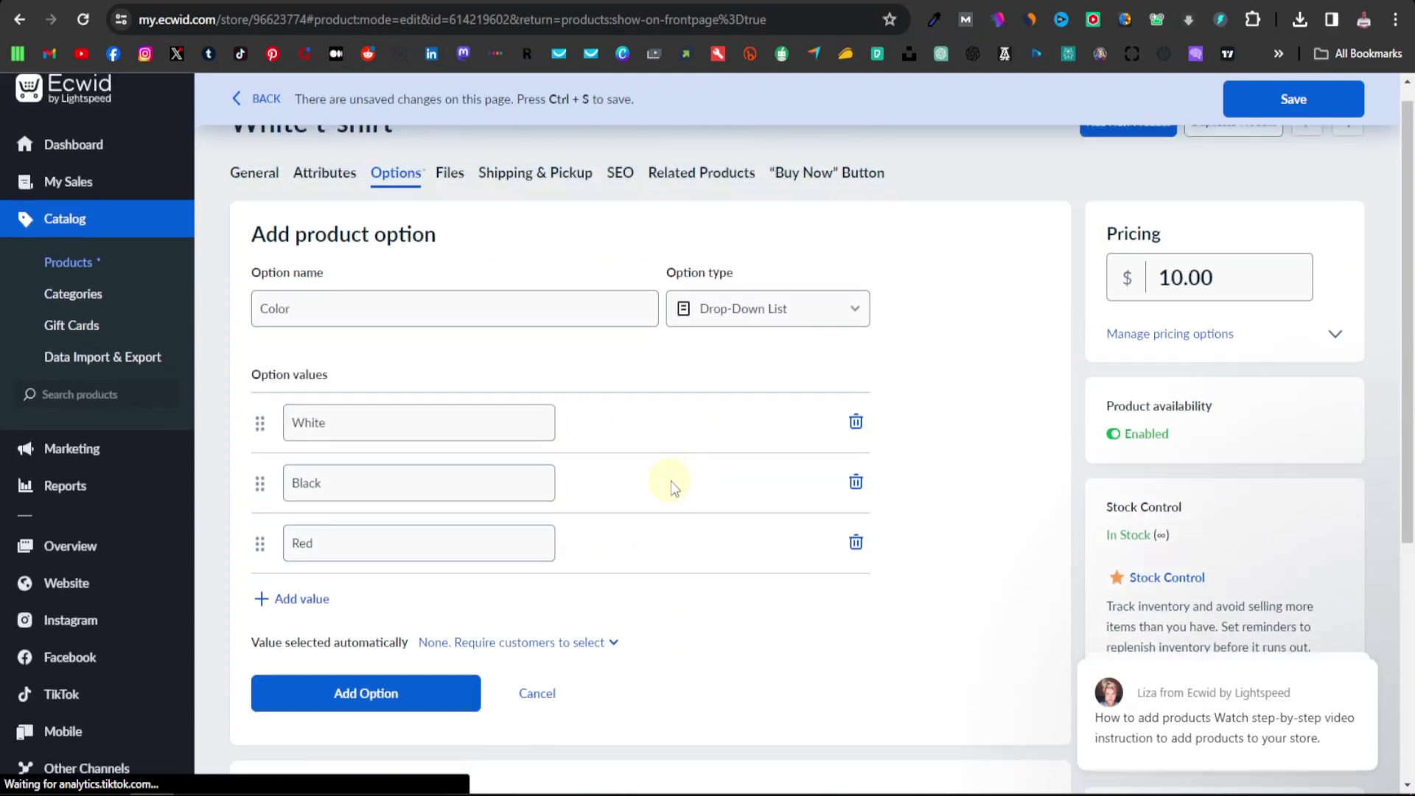
left_click(1290, 105)
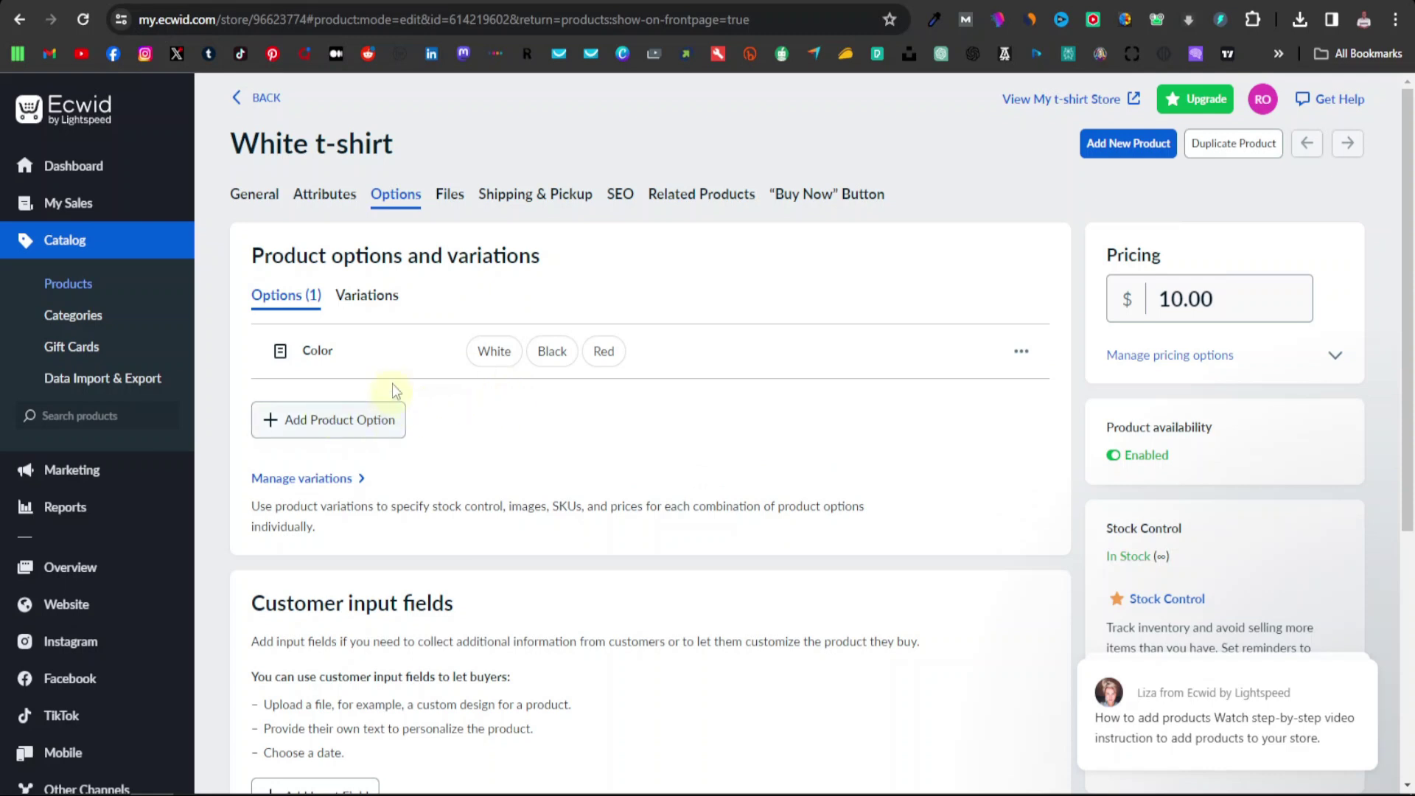
Add a drop-down product option named "Size" with the values Small, Medium and Large, and save the product
left_click(313, 434)
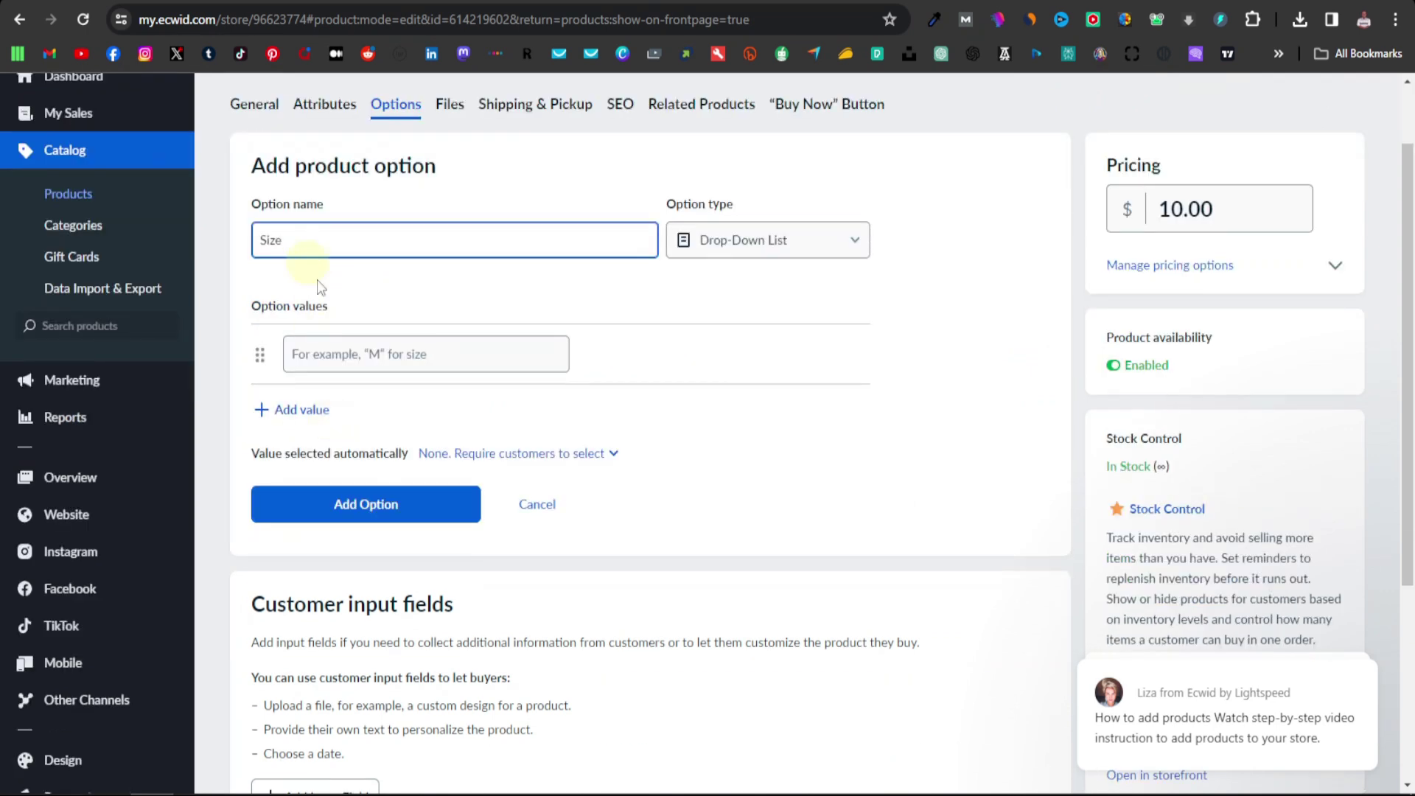
left_click(351, 357)
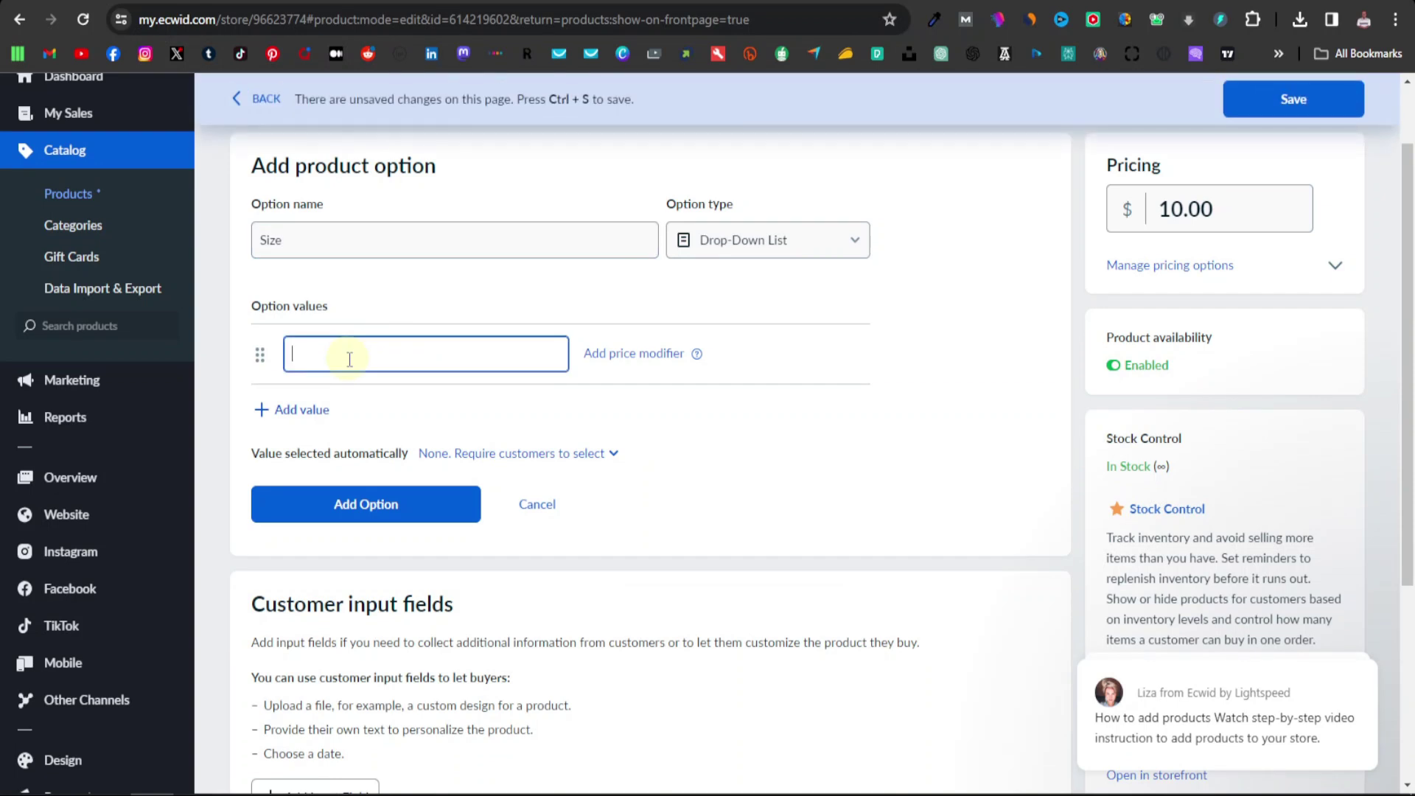
type("Small")
left_click(299, 410)
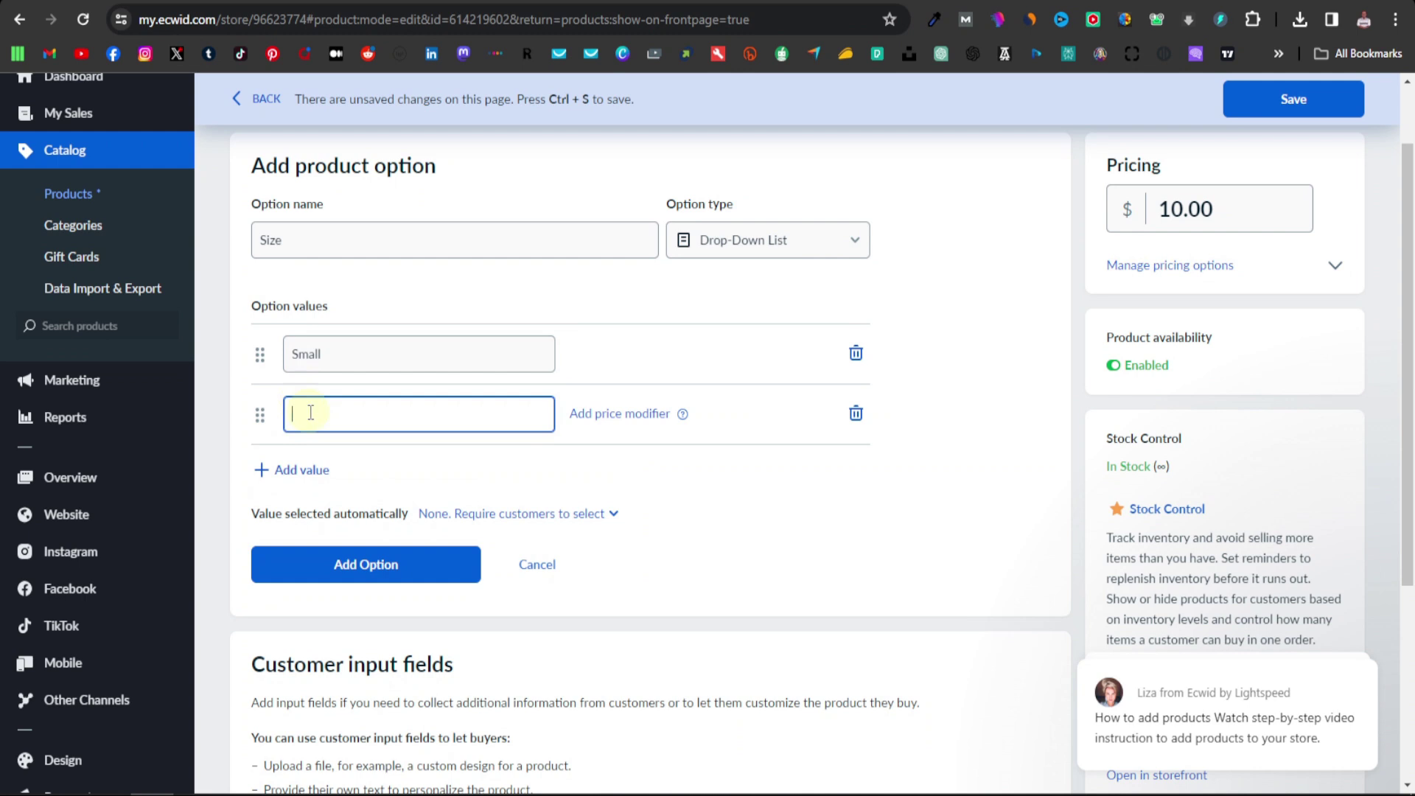
type("Medium")
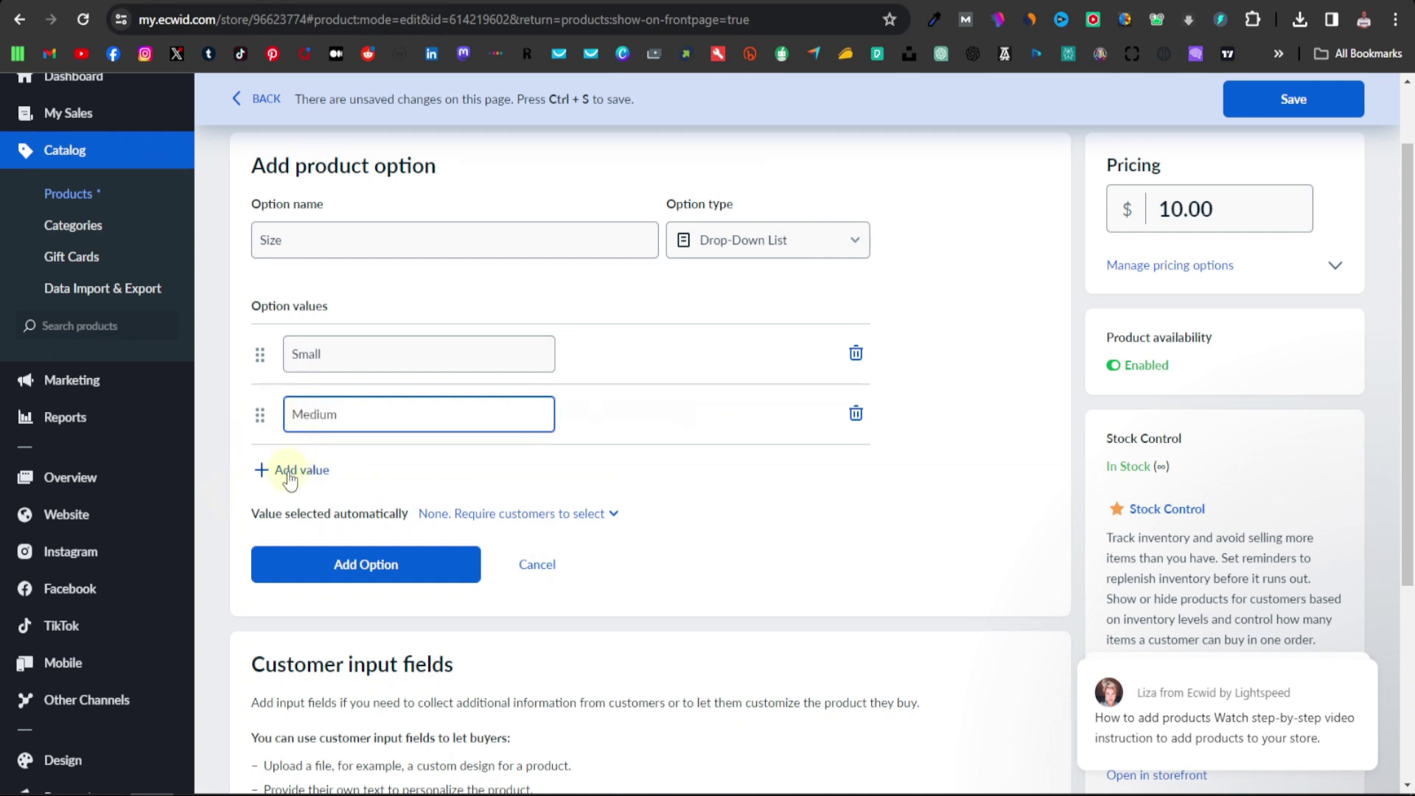
left_click(291, 469)
type("Large")
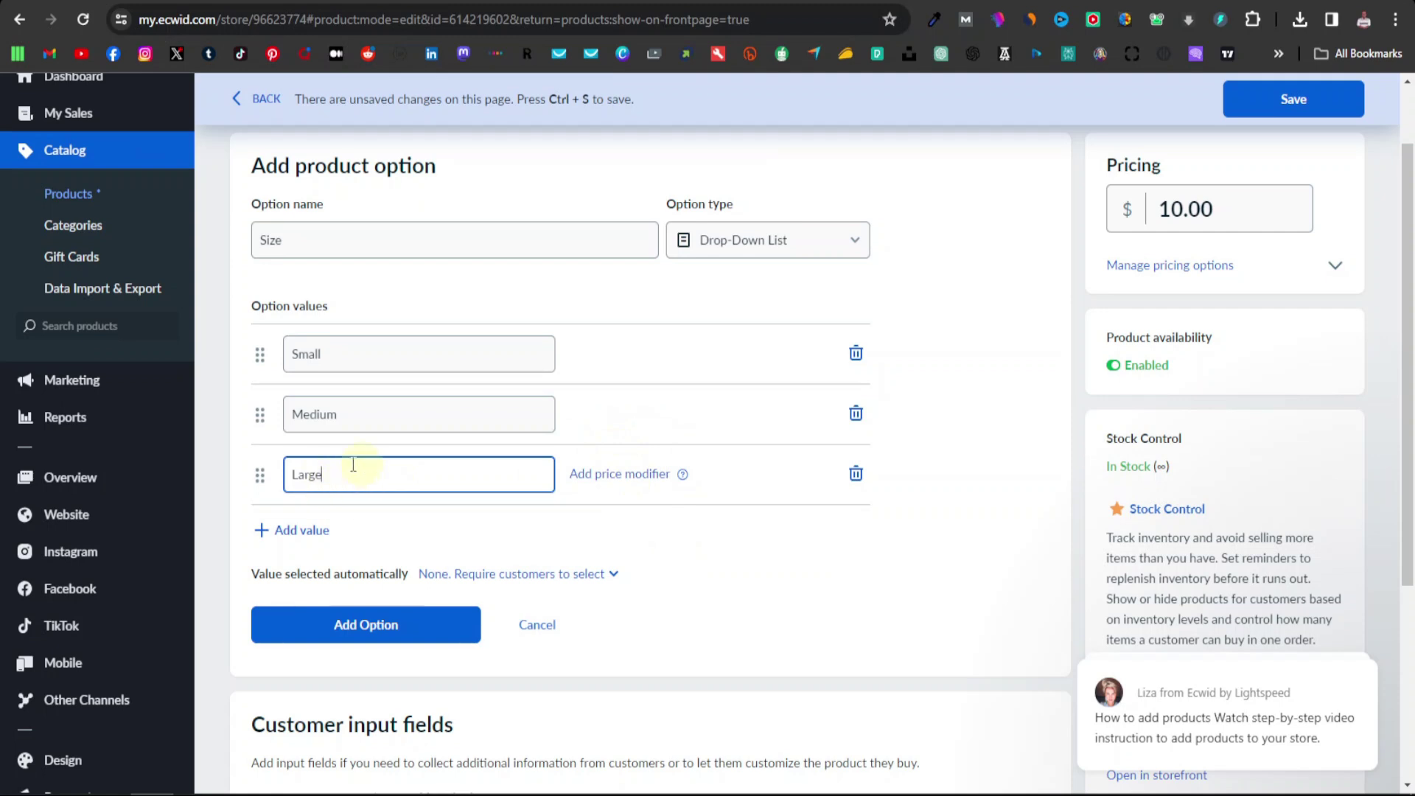
left_click(696, 547)
left_click(1280, 98)
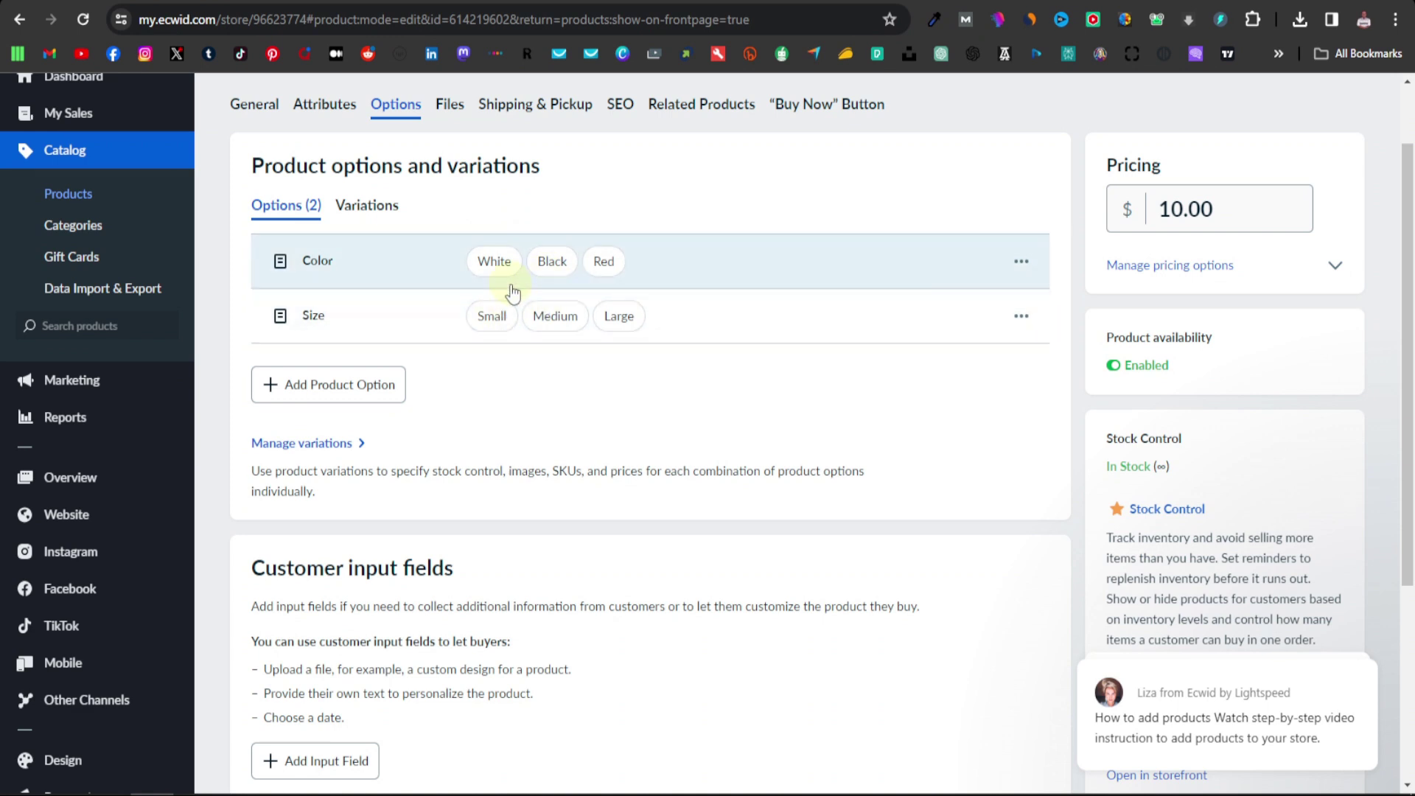
Start a new product and upload the photo of the woman in the grey t-shirt to its gallery
scroll(509, 289, "up", 2)
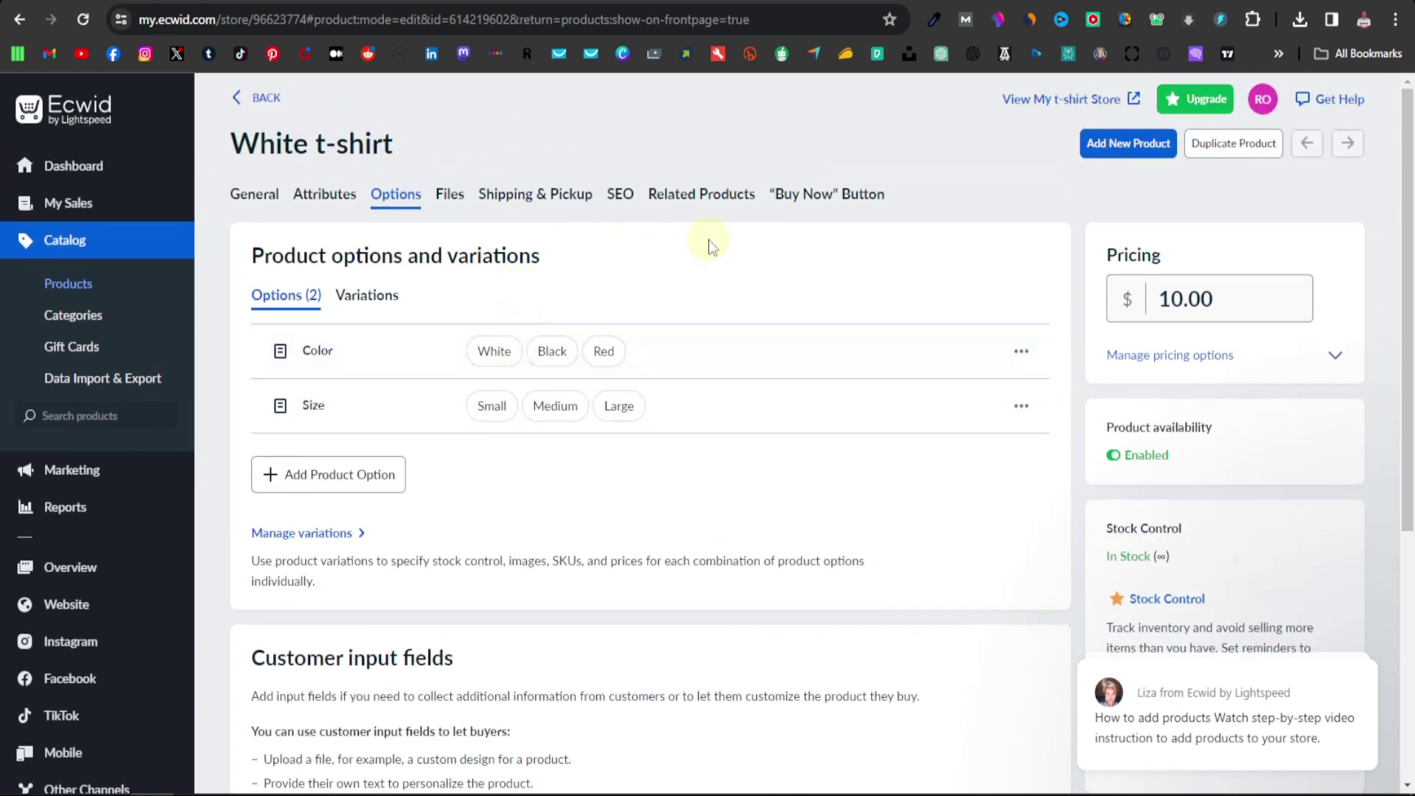
left_click(1130, 145)
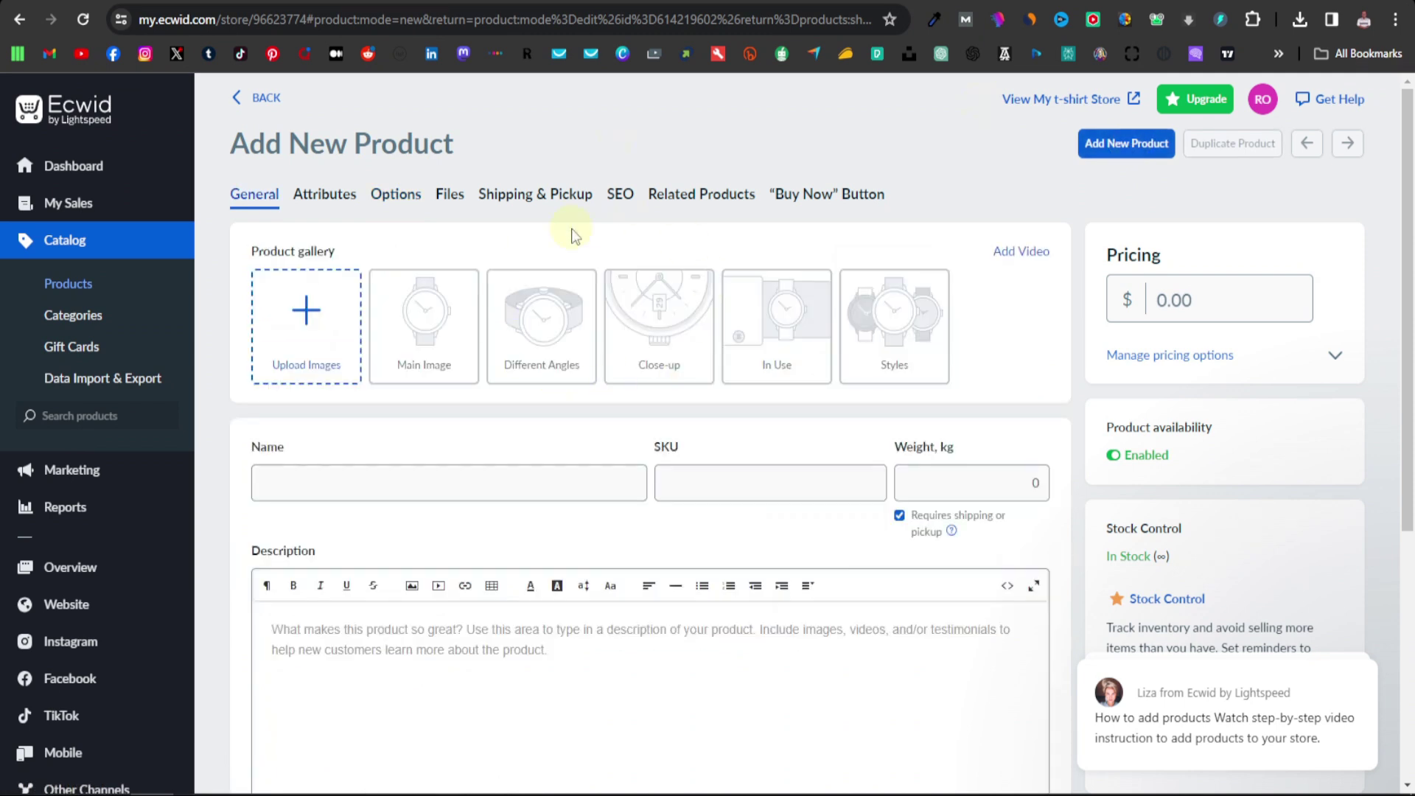
left_click(295, 323)
double_click(622, 339)
Name the product "Grey T-shirt" and set its SKU to 002 and its weight to 0.10 kg
left_click(280, 482)
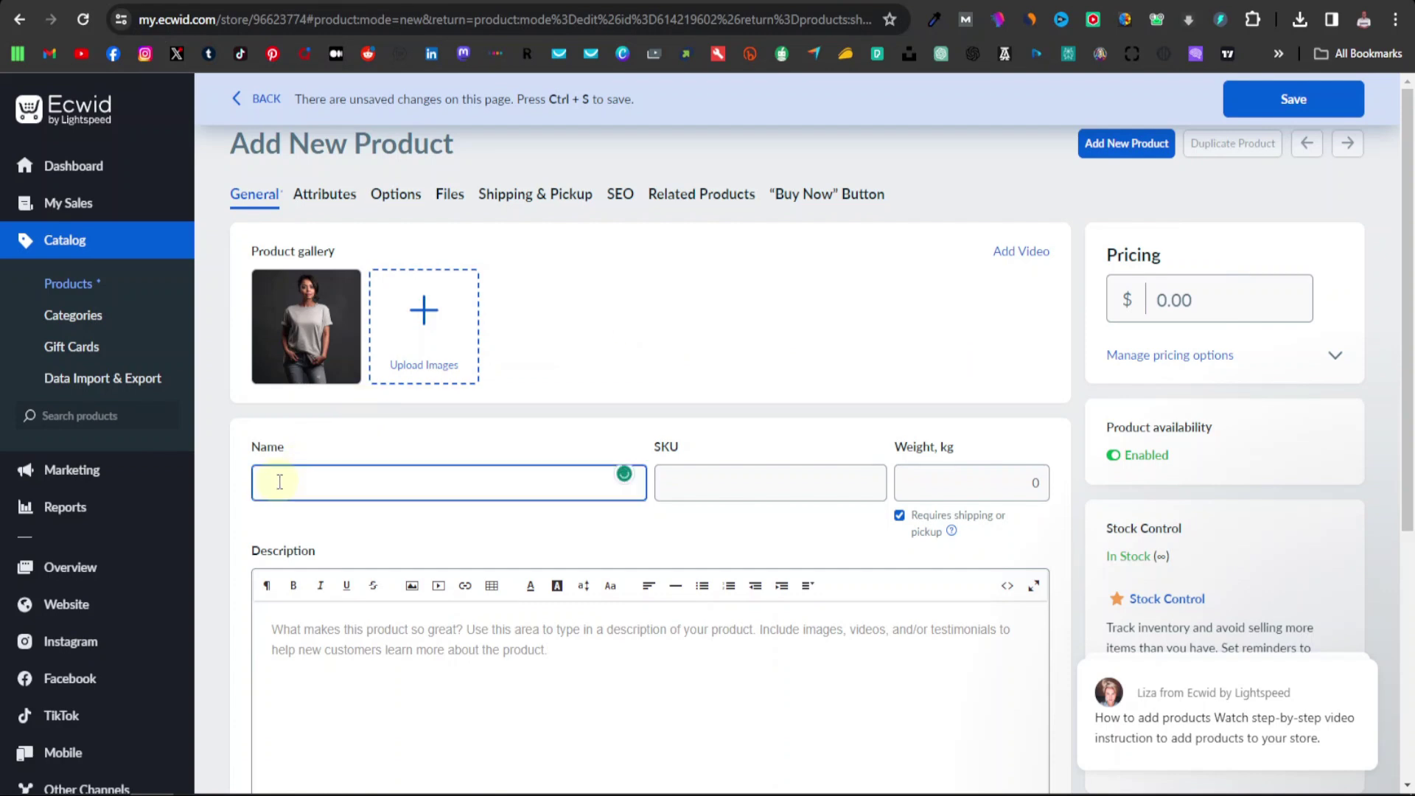
type("Grey T-shirt")
left_click(712, 473)
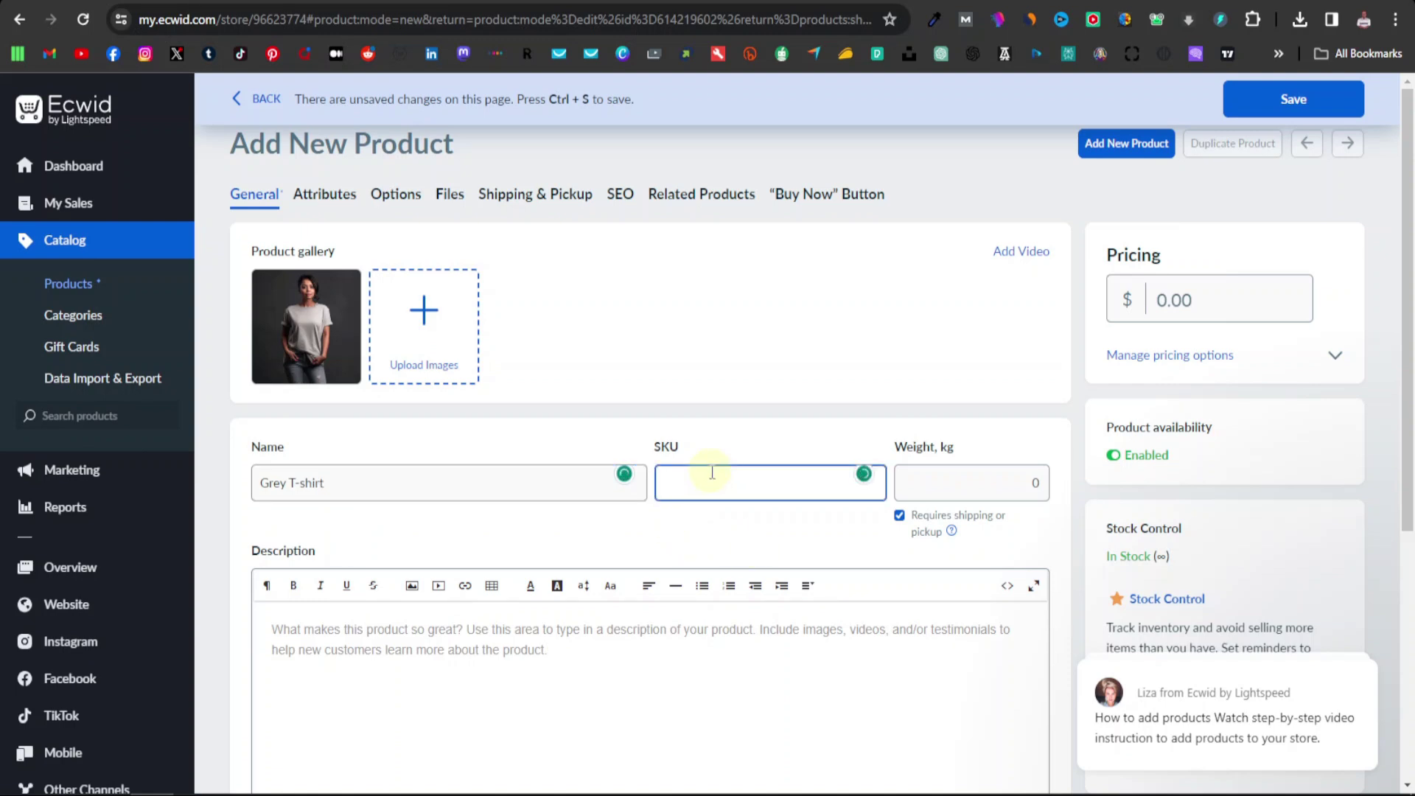
type("002")
left_click(1035, 482)
type("0.10")
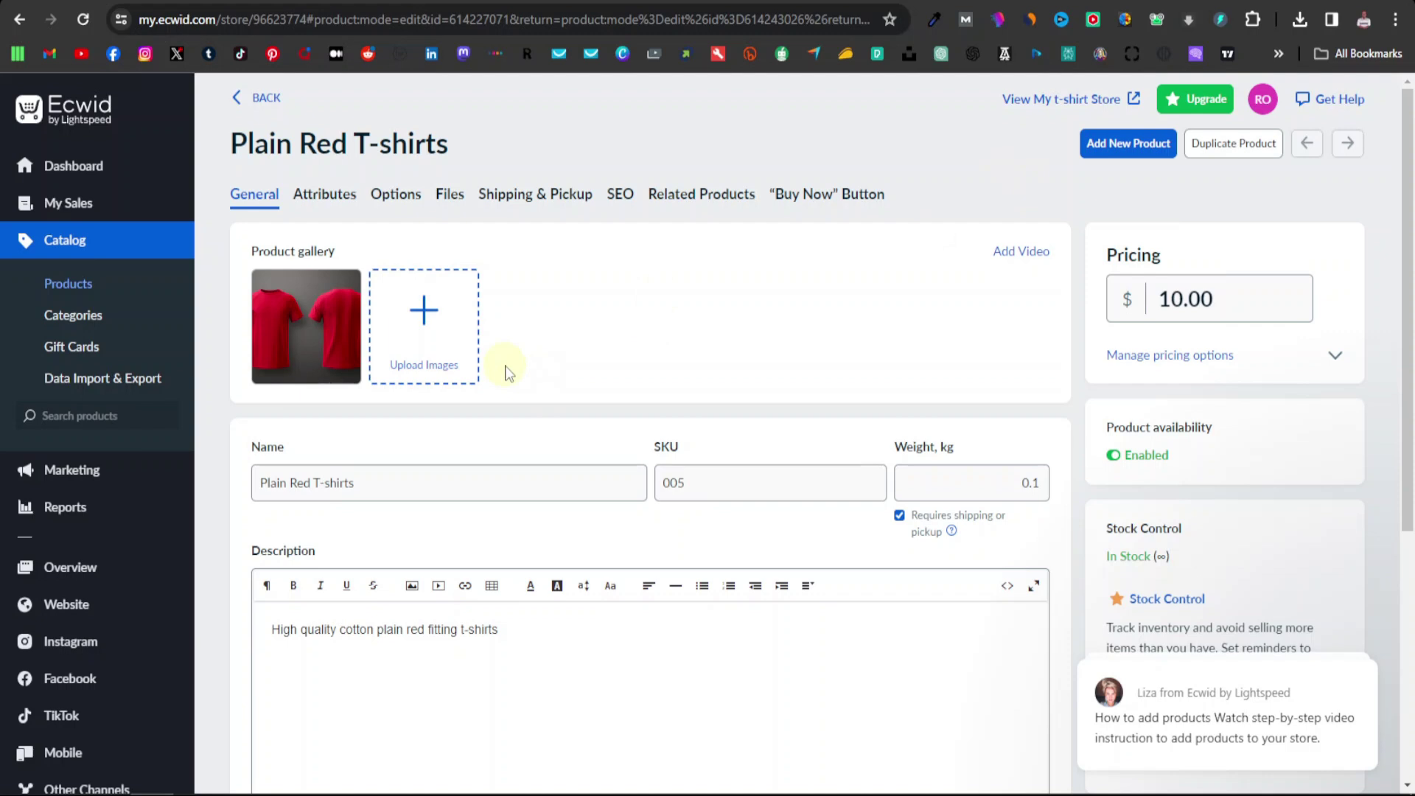
Try to add another new product to the store catalog from the Plain Red T-shirts page
left_click(1138, 143)
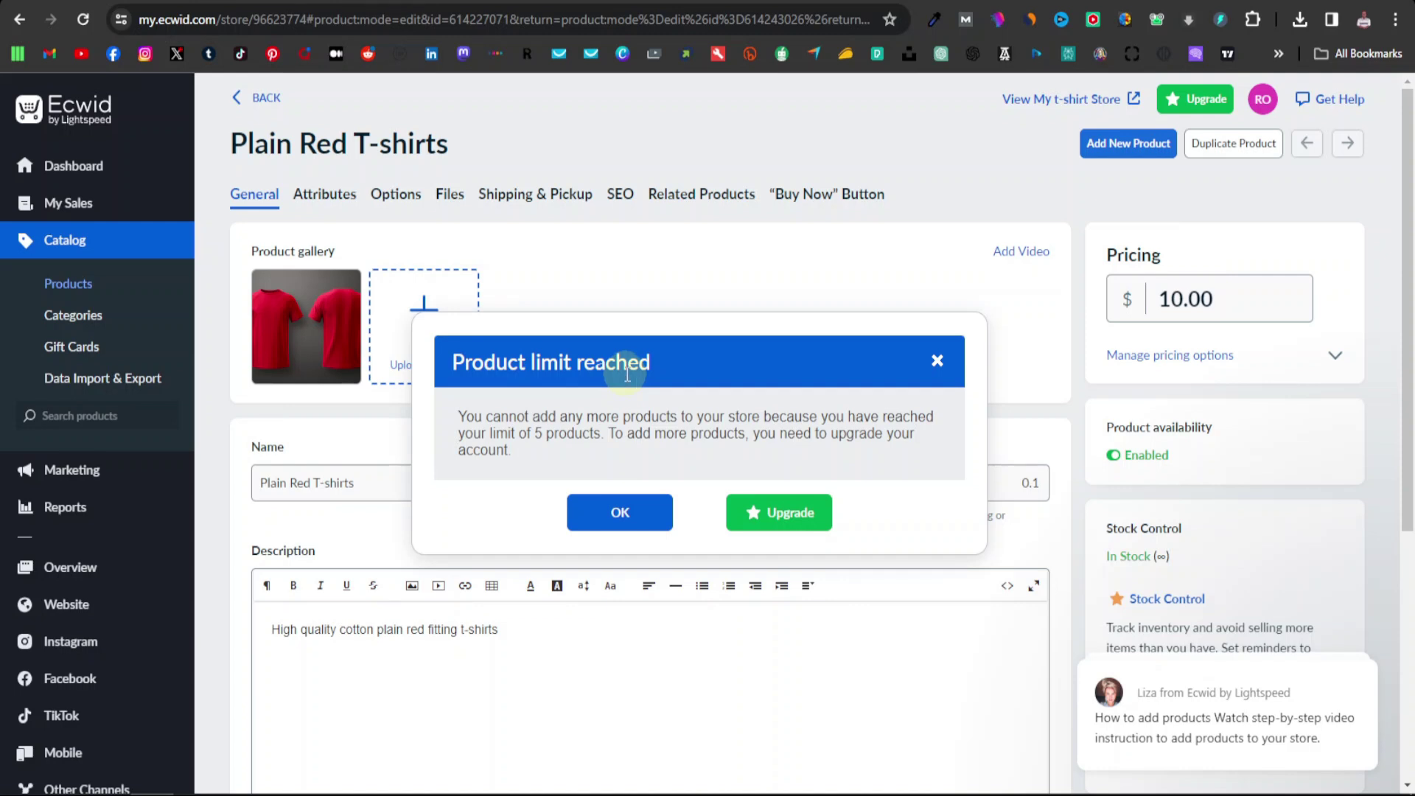
left_click(938, 360)
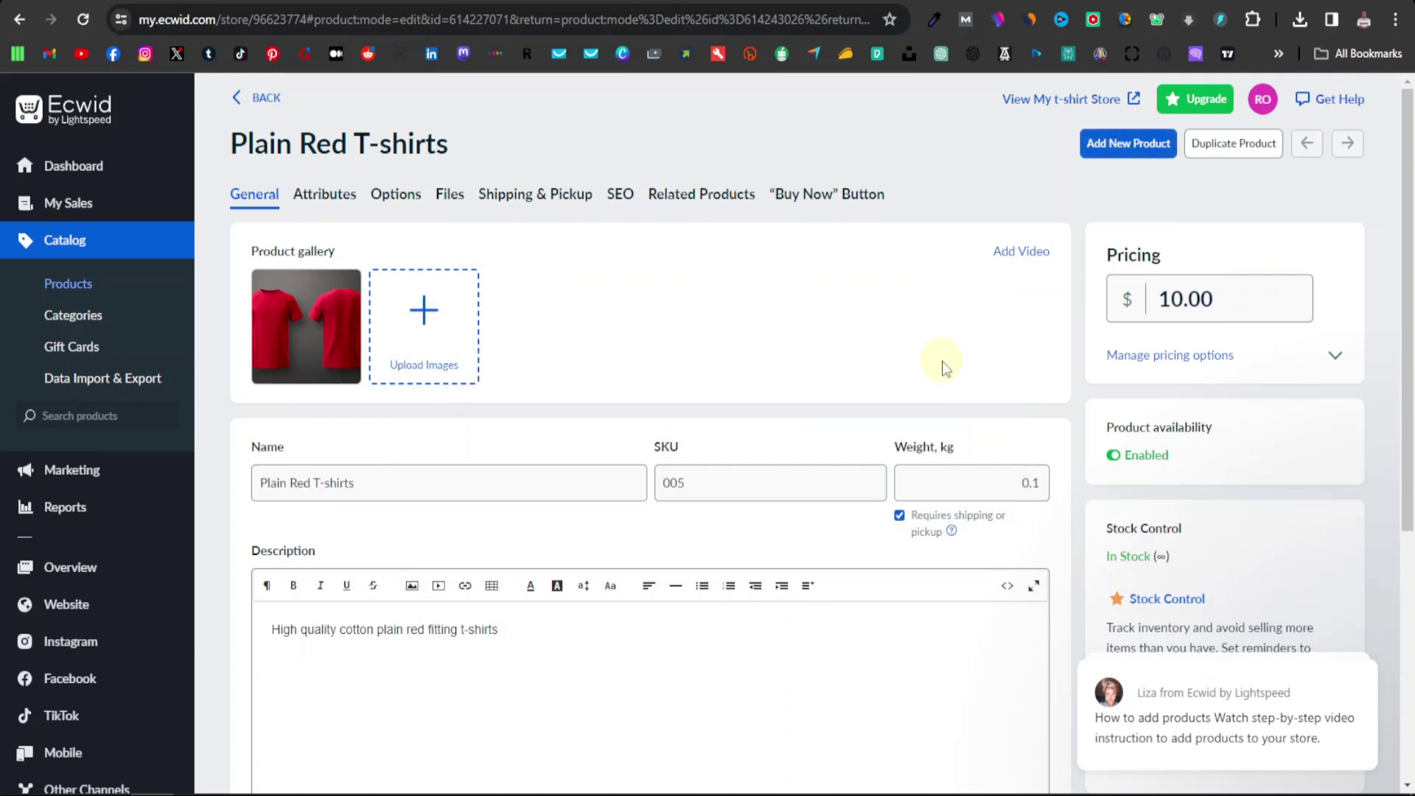
Open the store's payment settings and review the current payment methods, the PayPal connection and the other methods offered
scroll(507, 378, "down", 1)
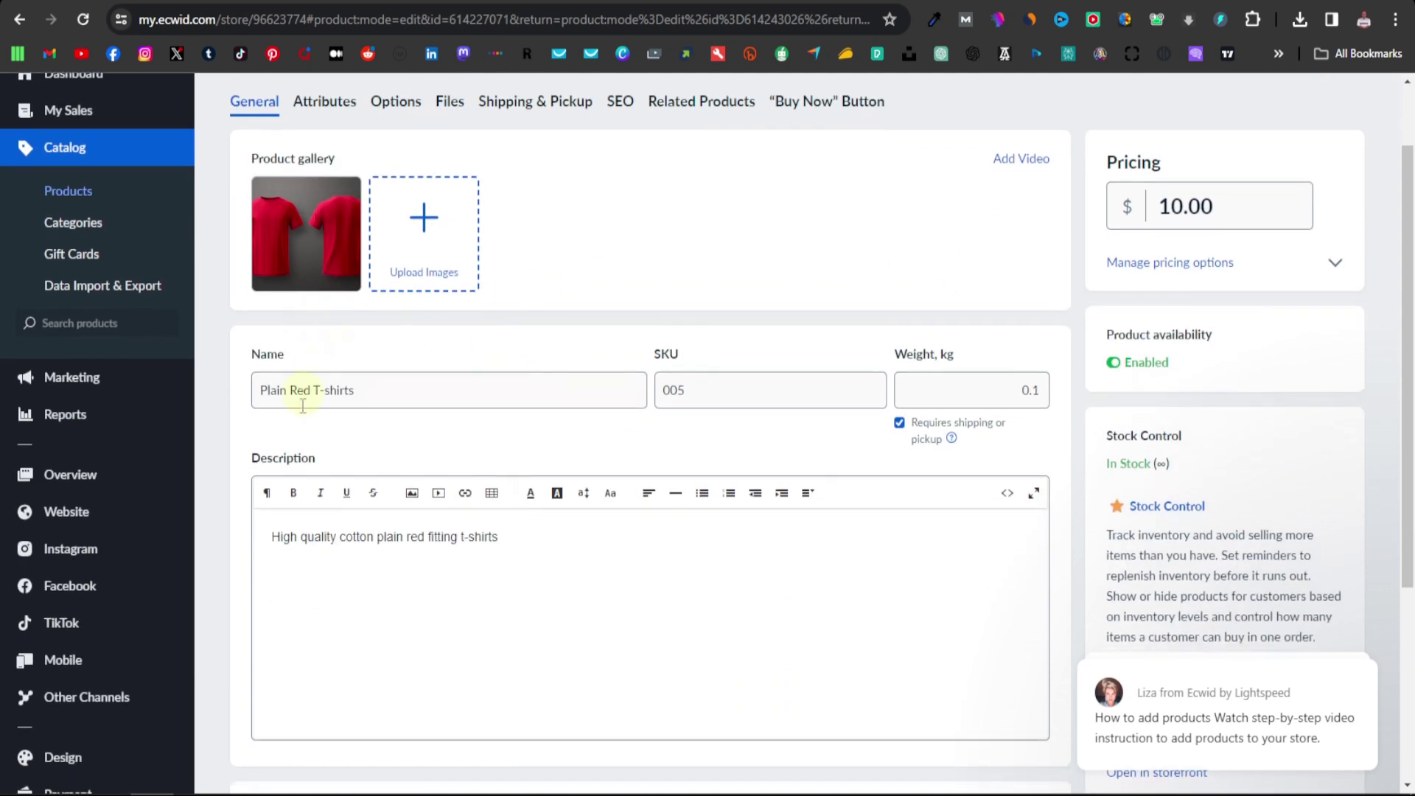
scroll(180, 610, "down", 3)
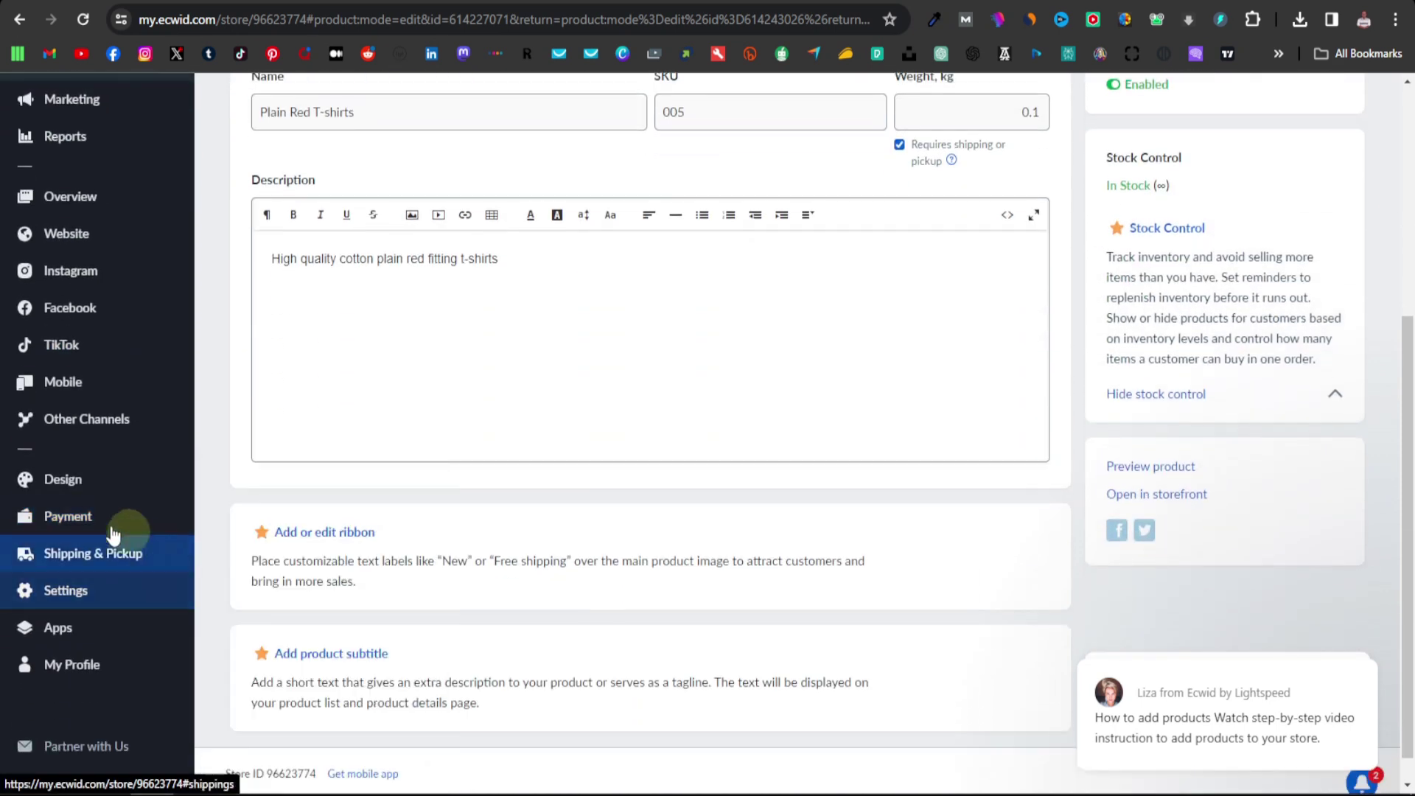
left_click(87, 518)
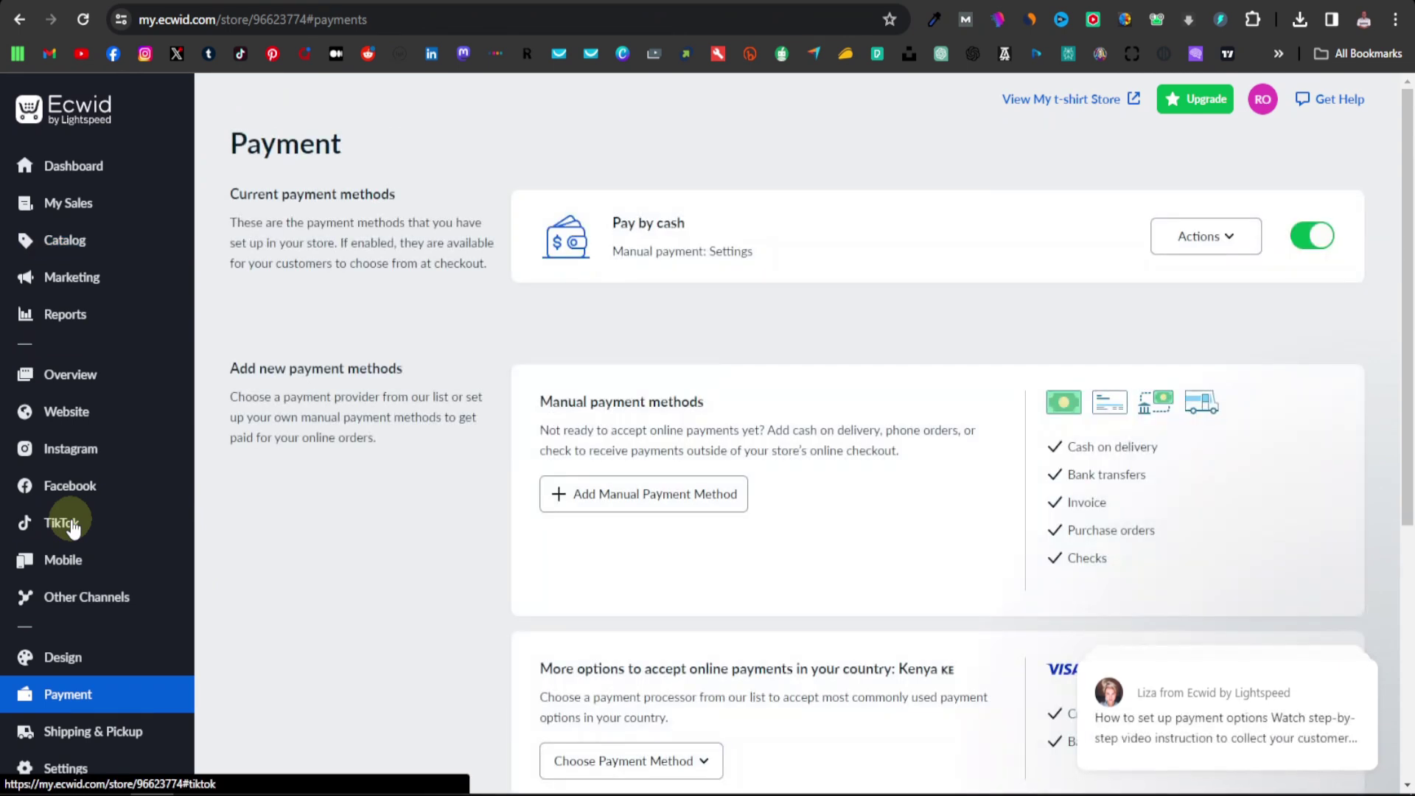
left_click(72, 528)
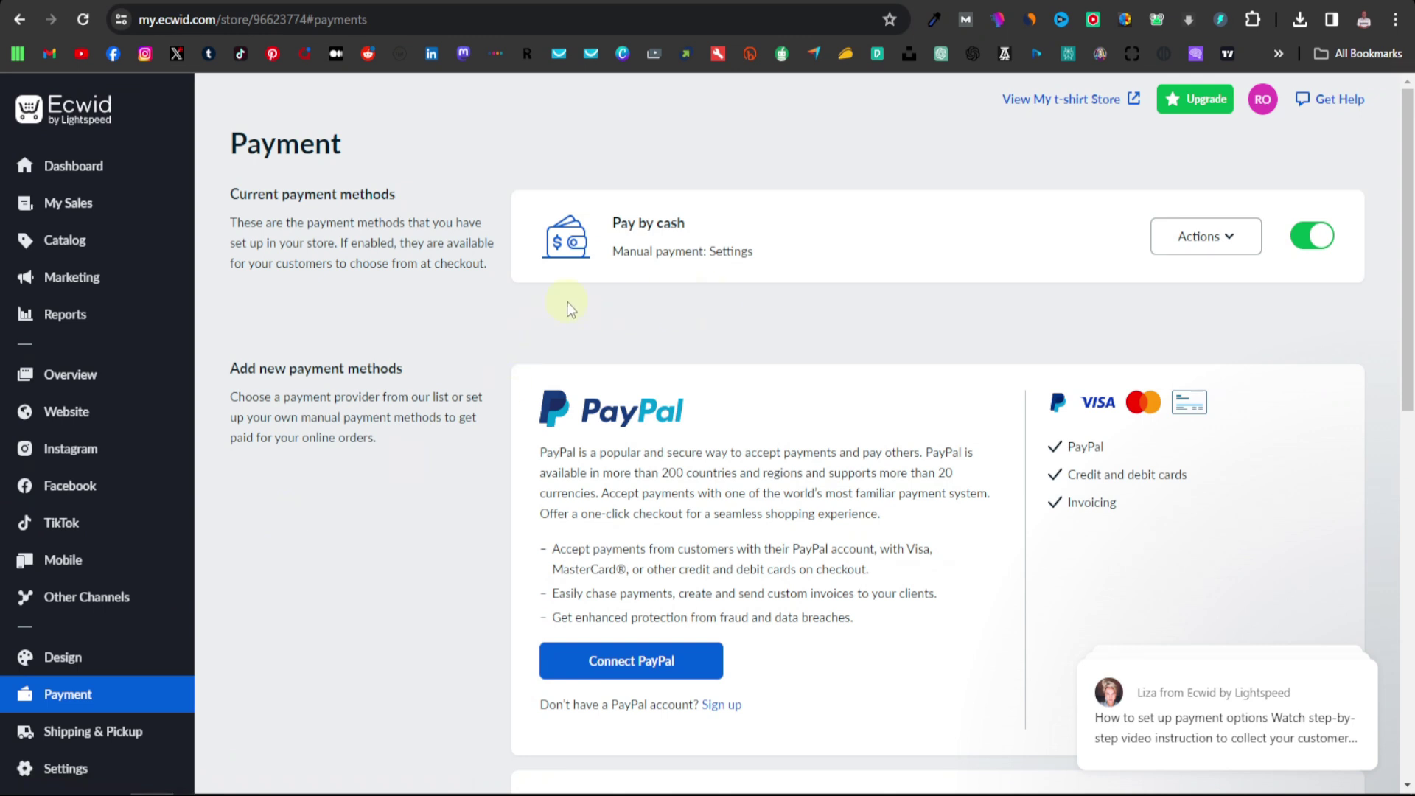
scroll(567, 302, "down", 3)
scroll(545, 400, "up", 3)
scroll(641, 538, "down", 2)
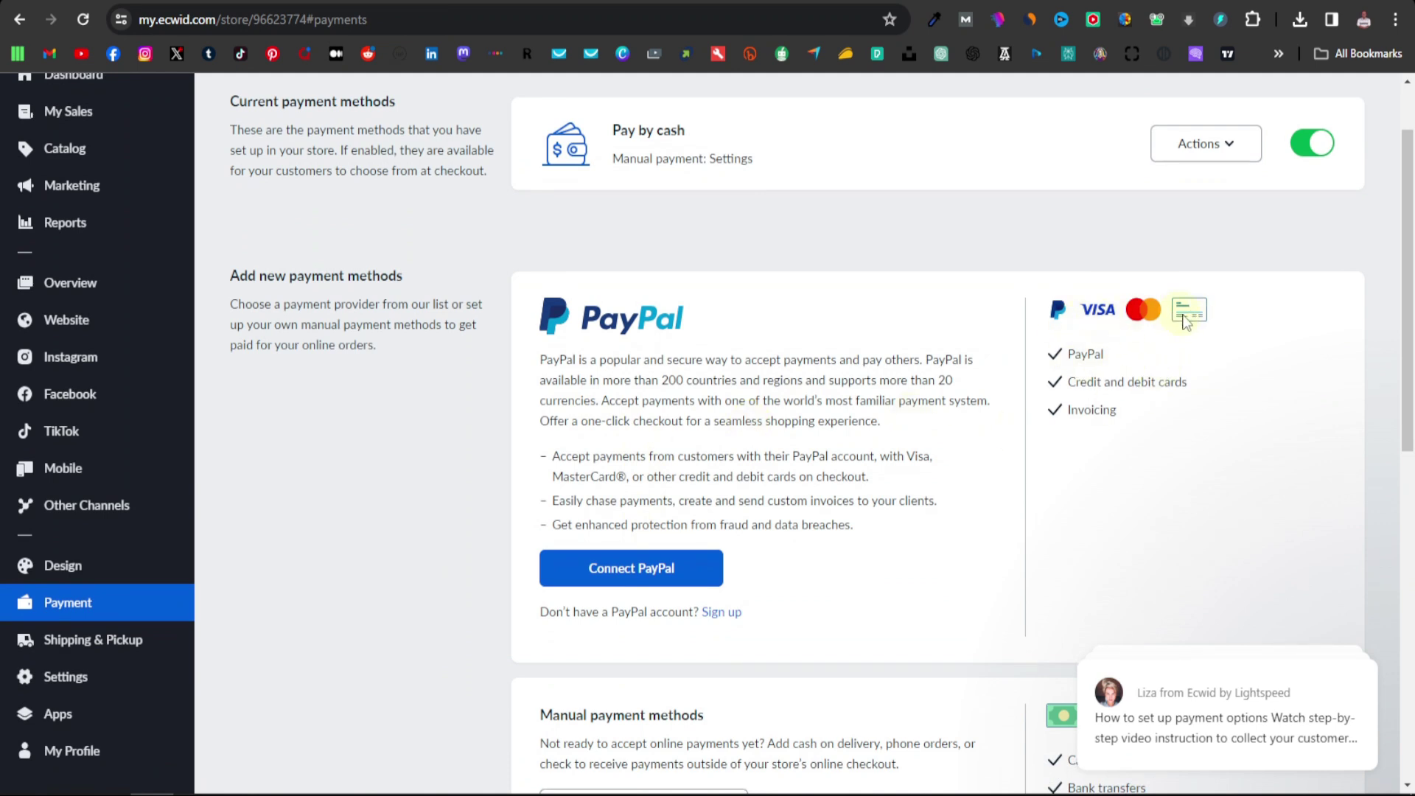
scroll(946, 402, "up", 2)
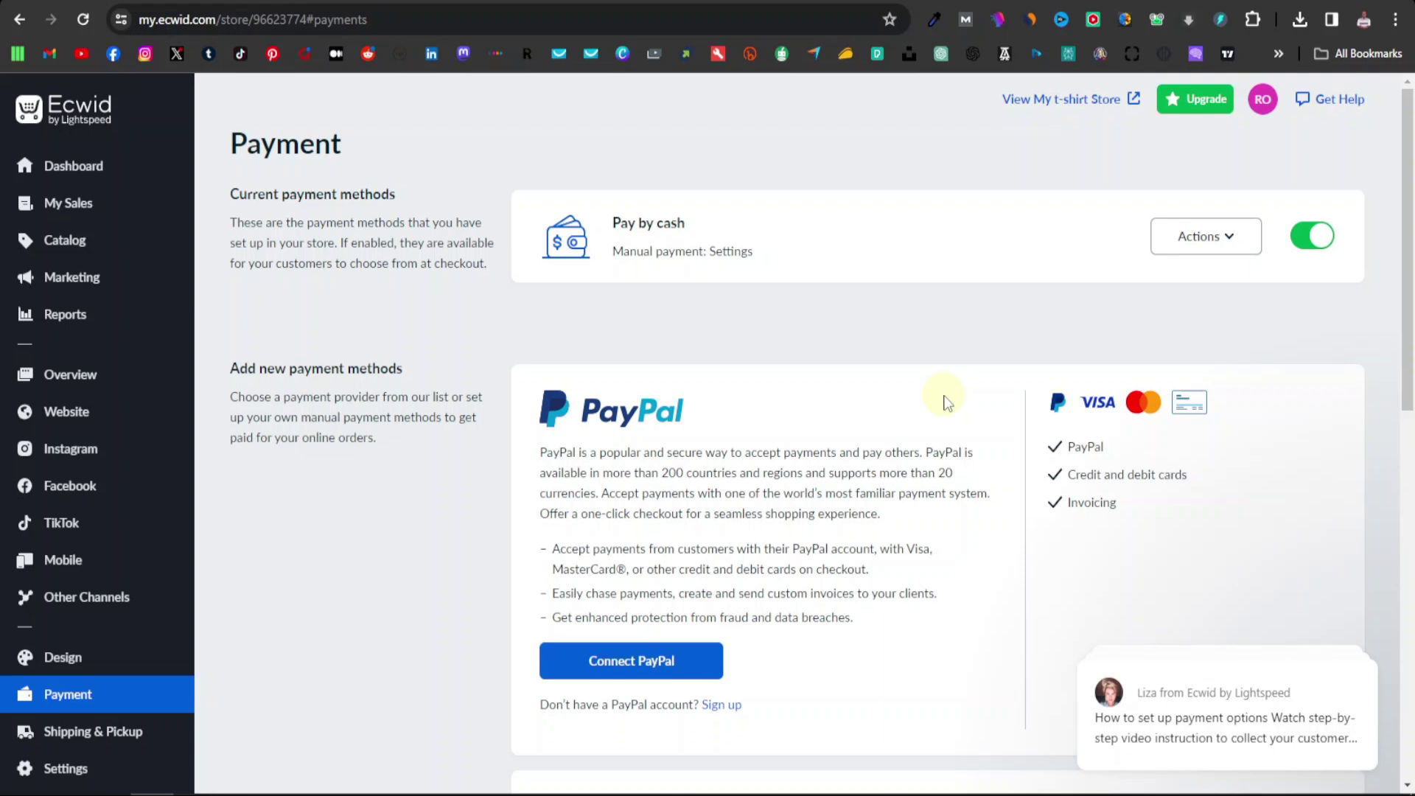
scroll(946, 402, "down", 2)
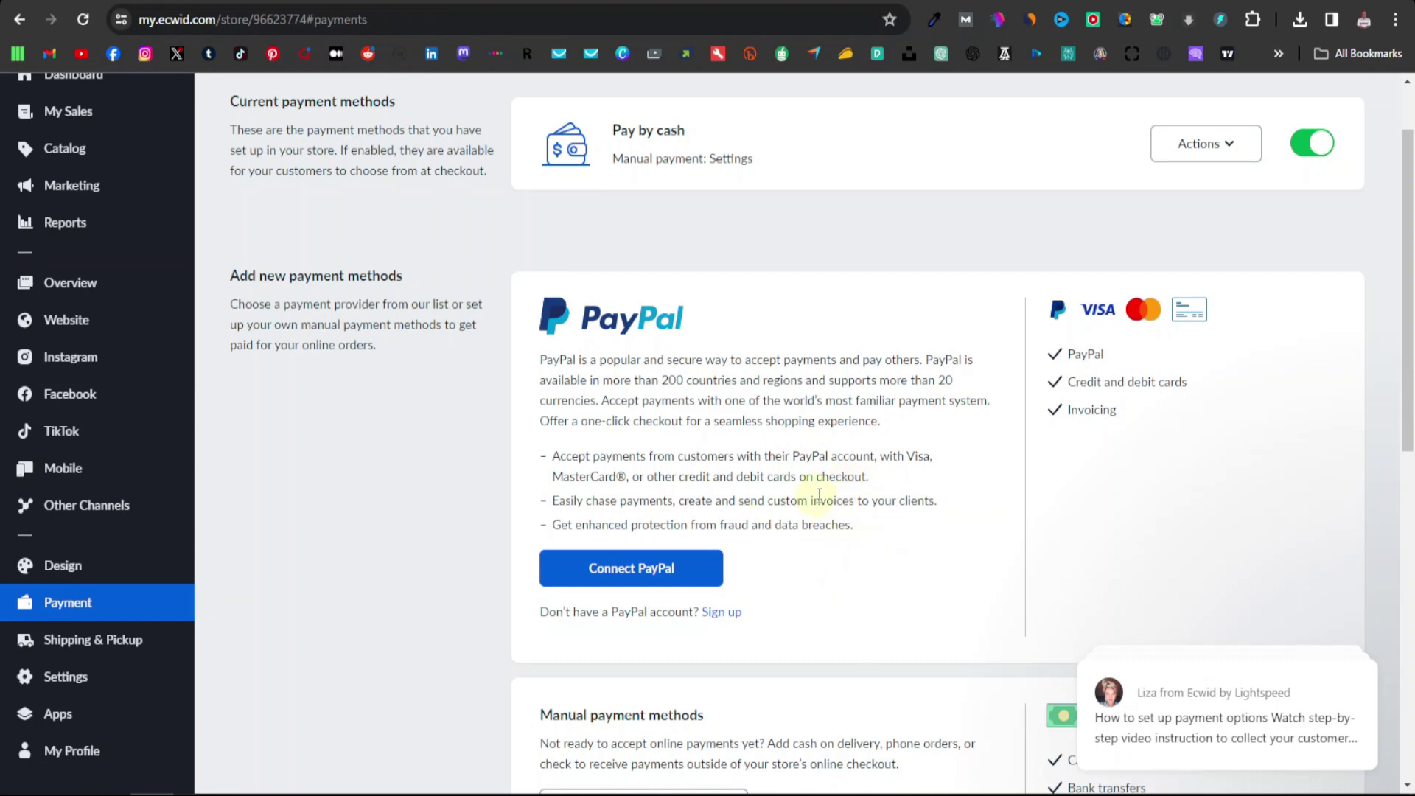
scroll(819, 495, "down", 6)
scroll(799, 505, "up", 7)
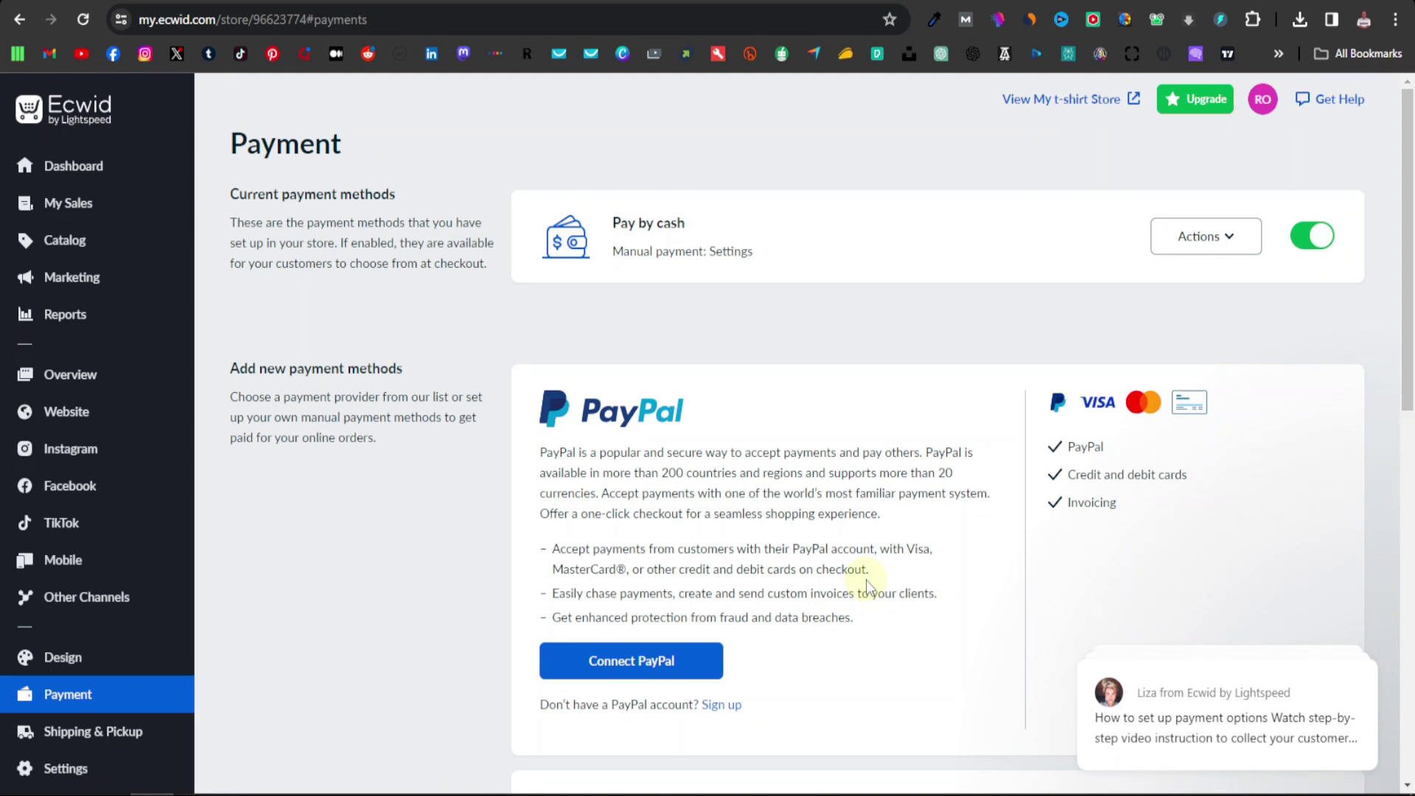
Open the shipping and pickup settings, review the rate types for a new local delivery method and return to the overview
scroll(66, 719, "down", 1)
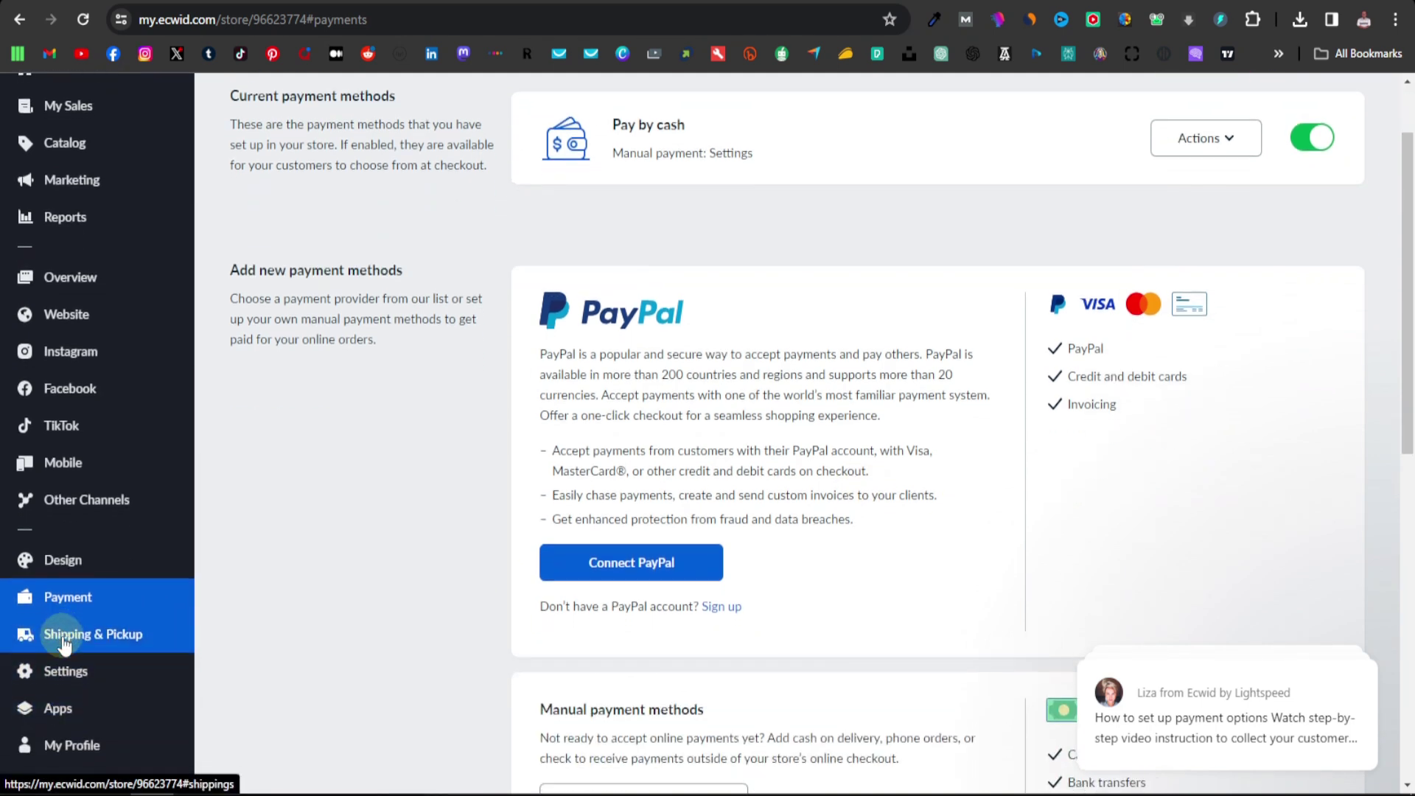
scroll(65, 643, "down", 1)
left_click(68, 525)
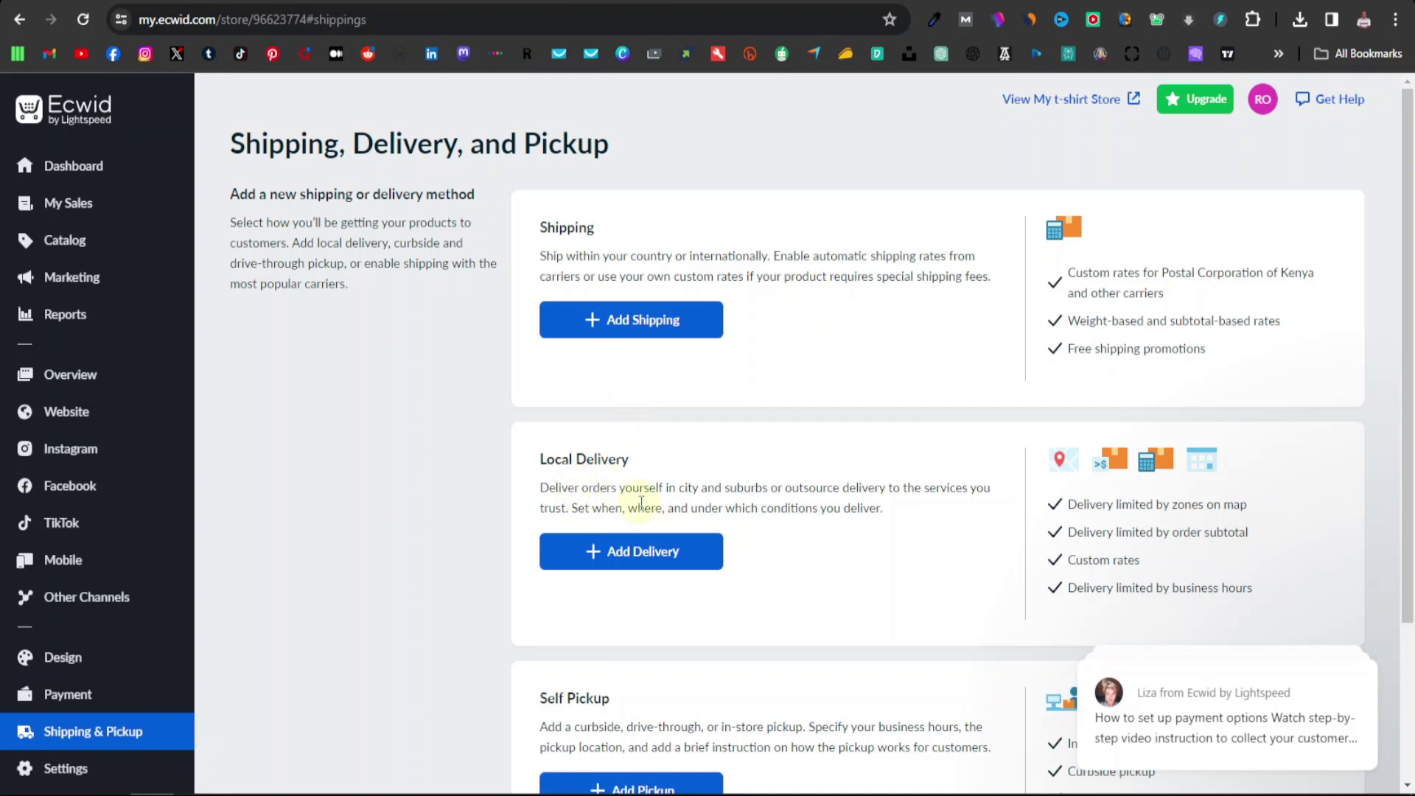
left_click(630, 557)
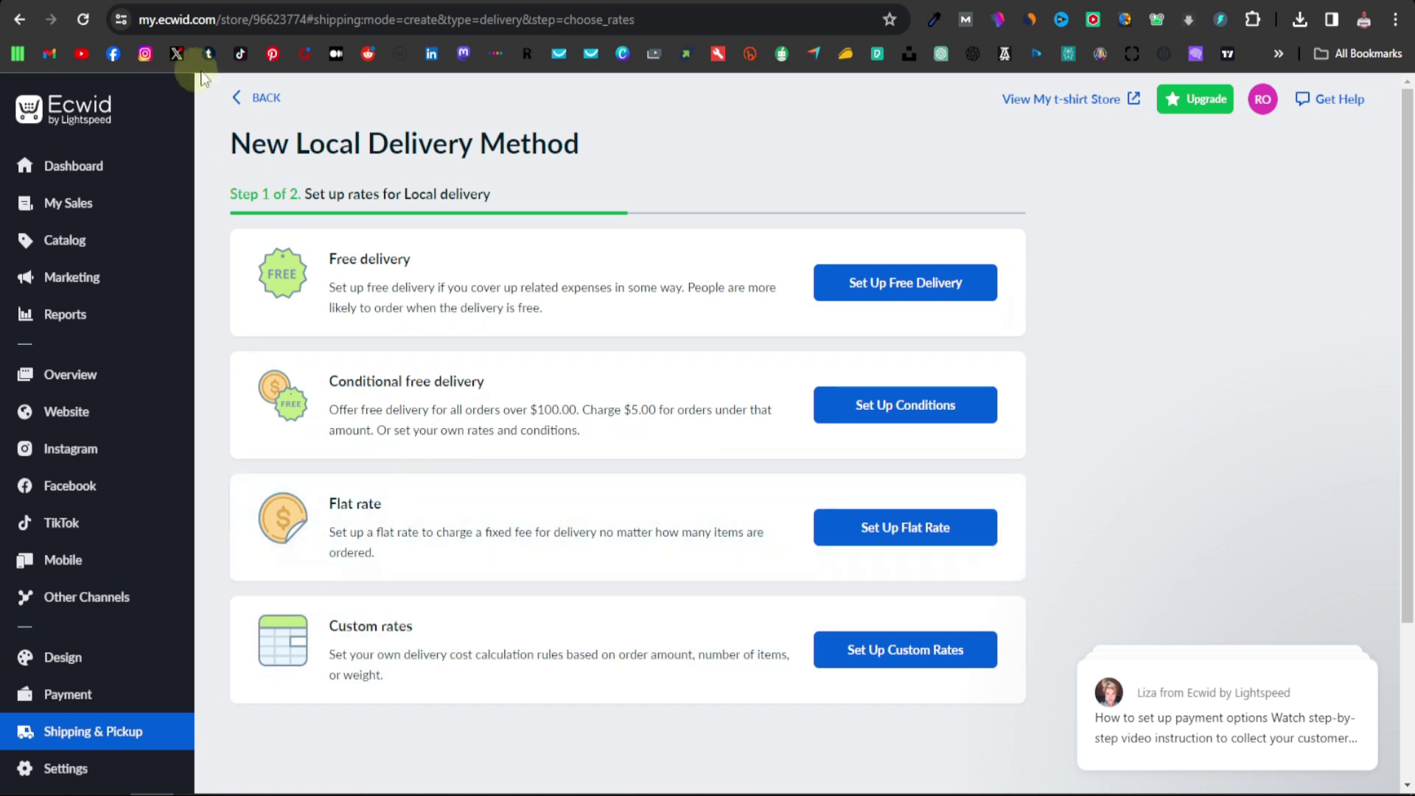
left_click(261, 98)
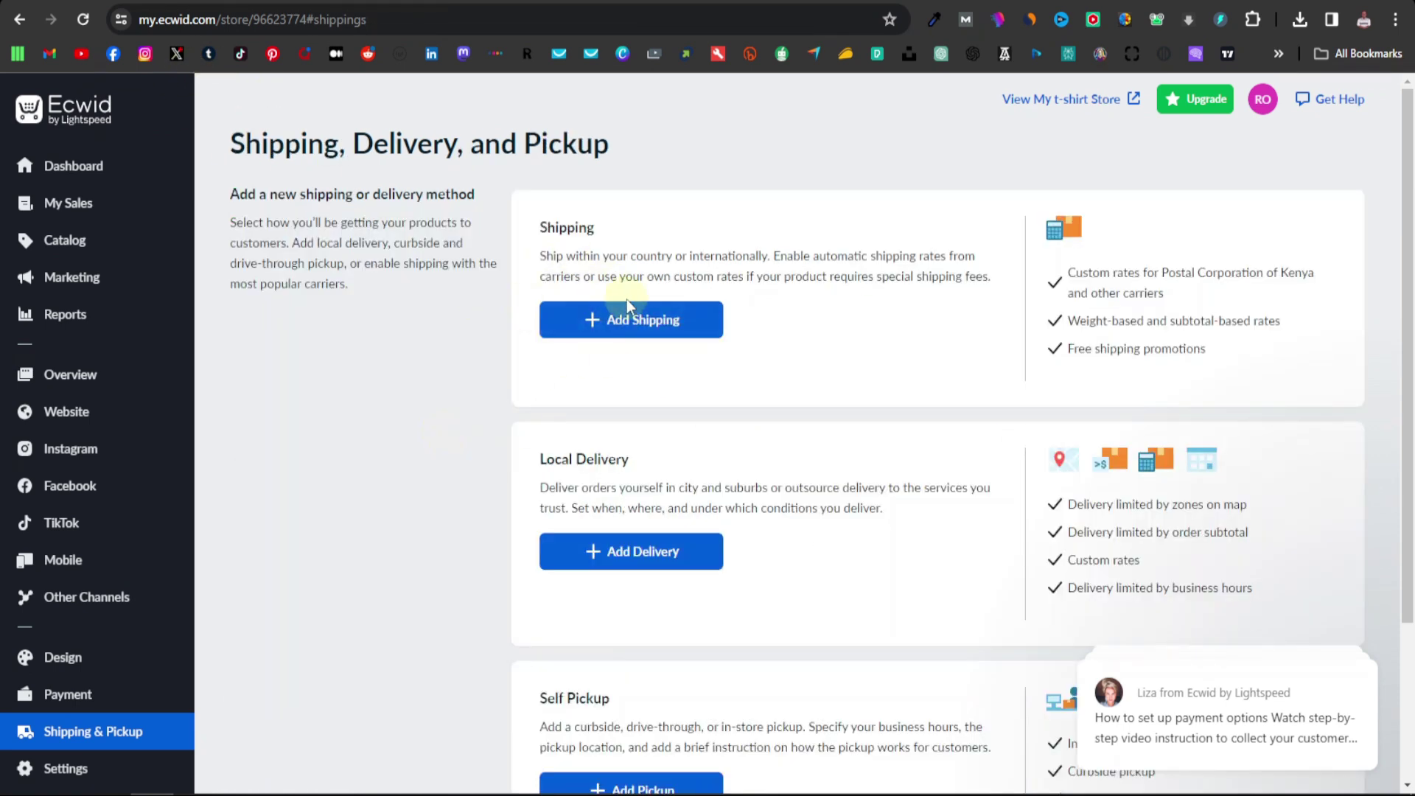
Open the setup of a new shipping method to review its carrier choices, and view the store settings categories
left_click(625, 329)
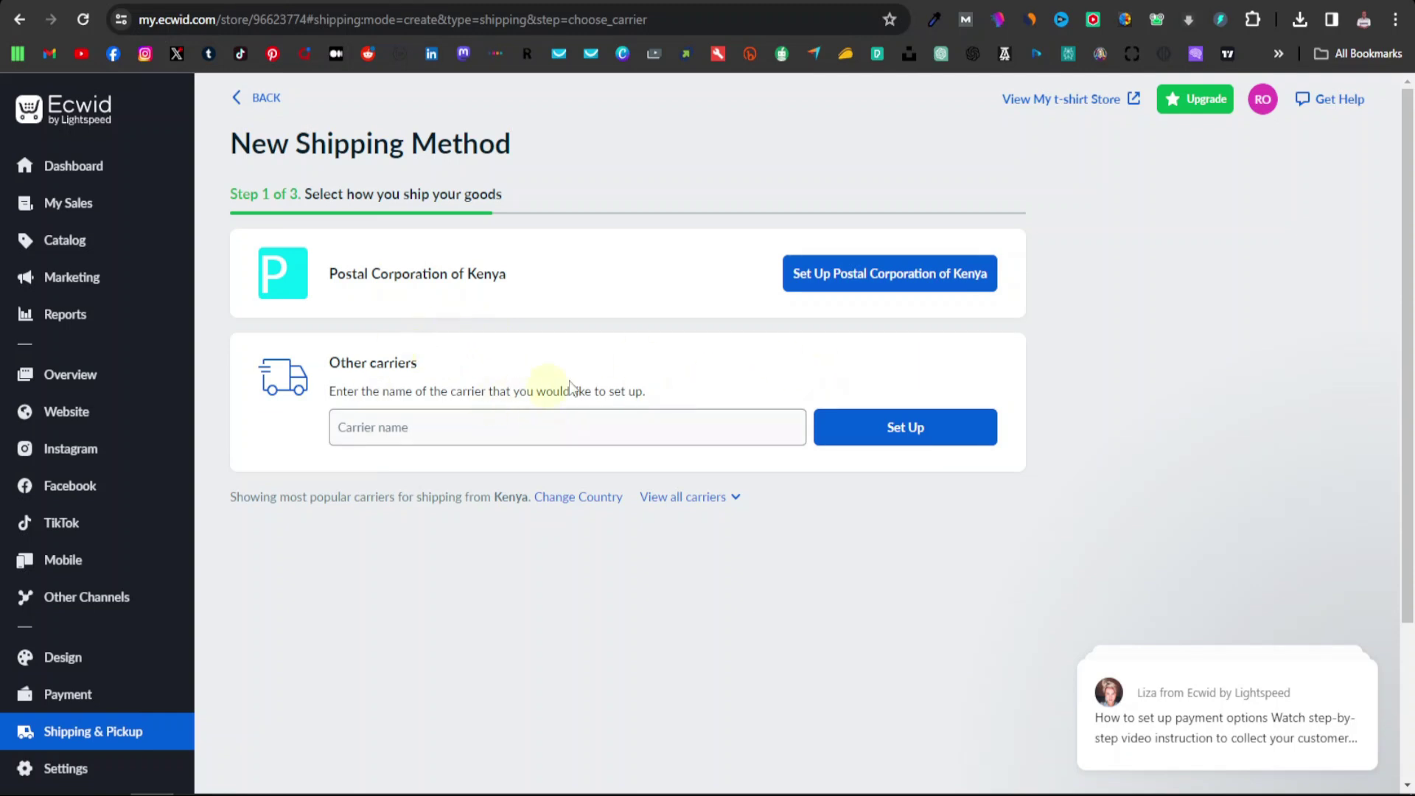
scroll(375, 707, "down", 3)
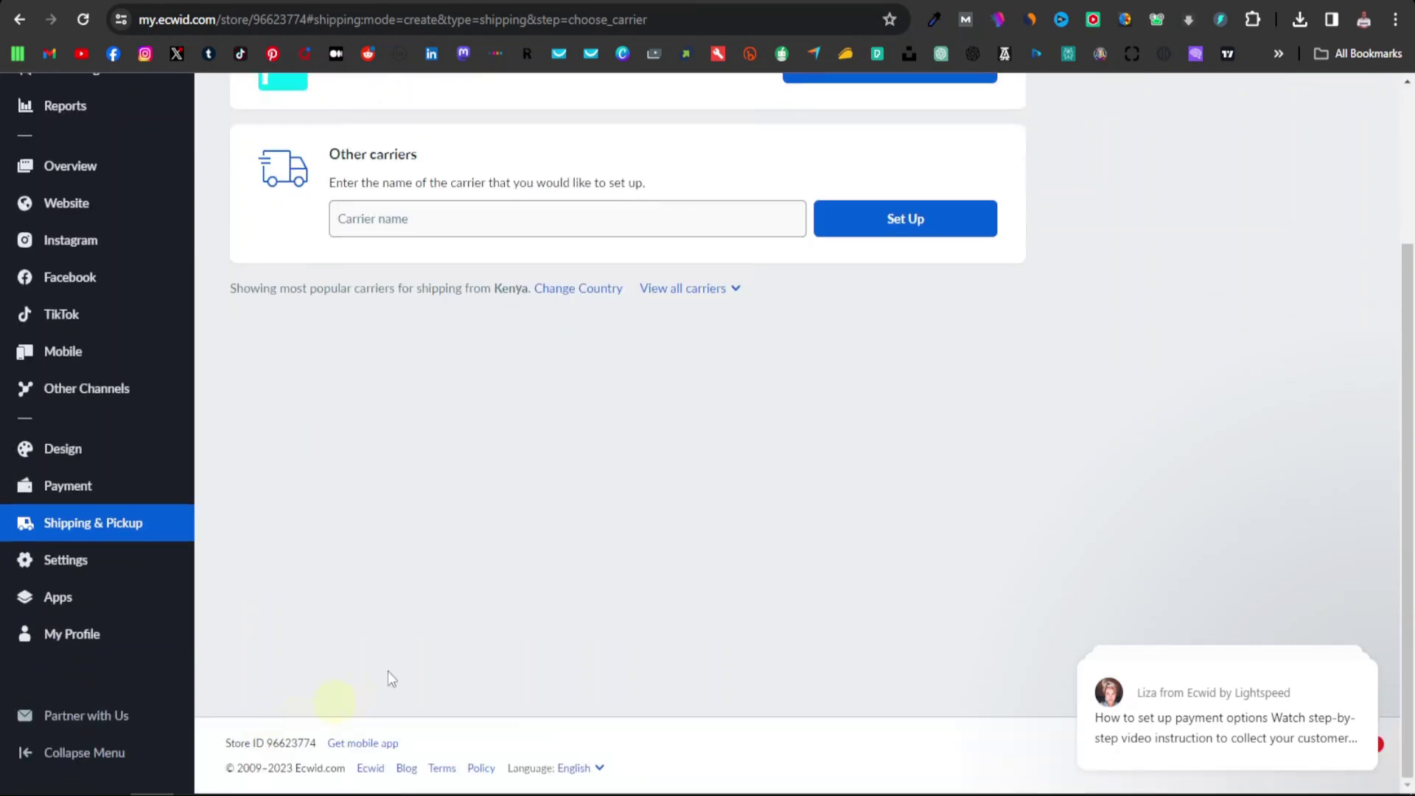
mouse_move(151, 602)
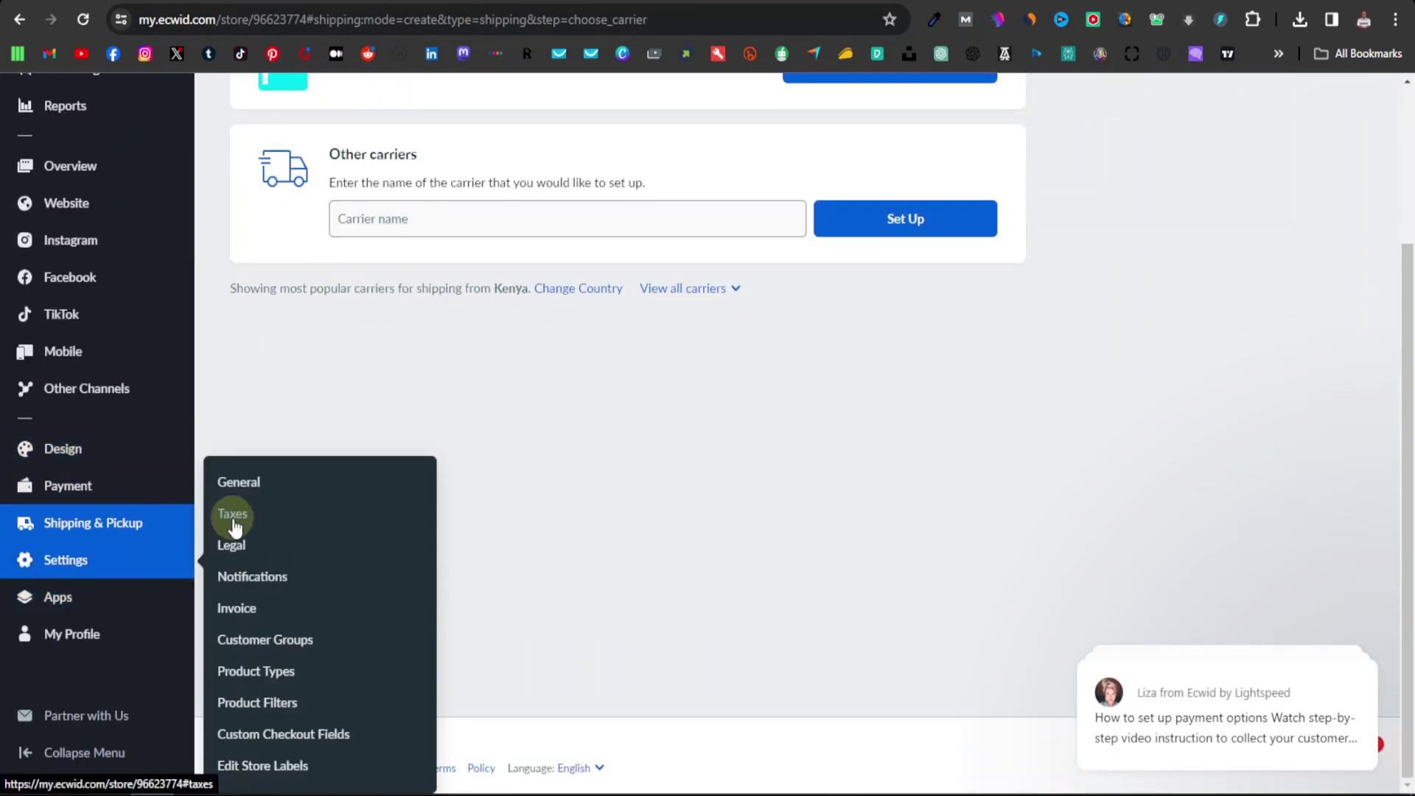
Return to the store dashboard, open the site preview and examine the t-shirt products on the home page
scroll(516, 369, "up", 3)
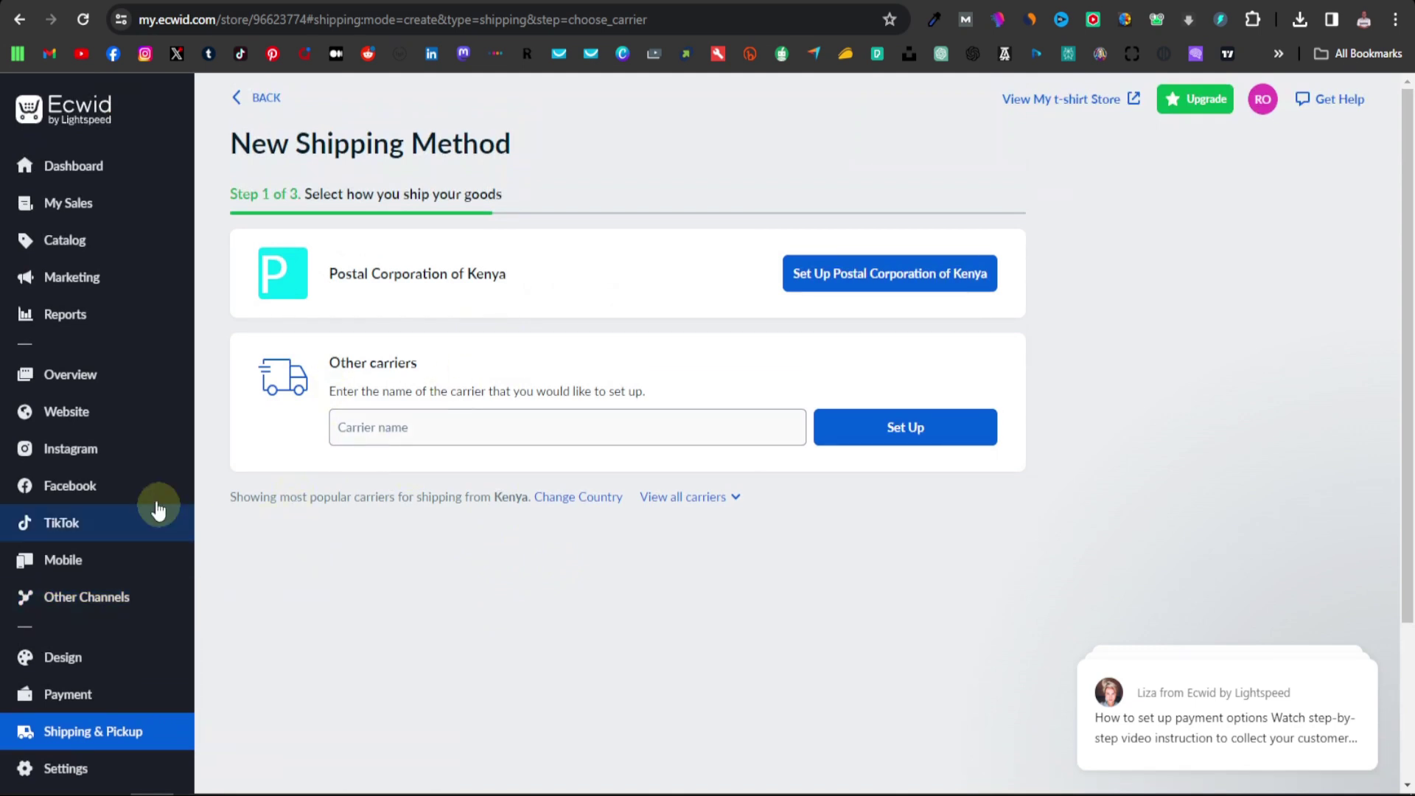
mouse_move(161, 215)
left_click(65, 166)
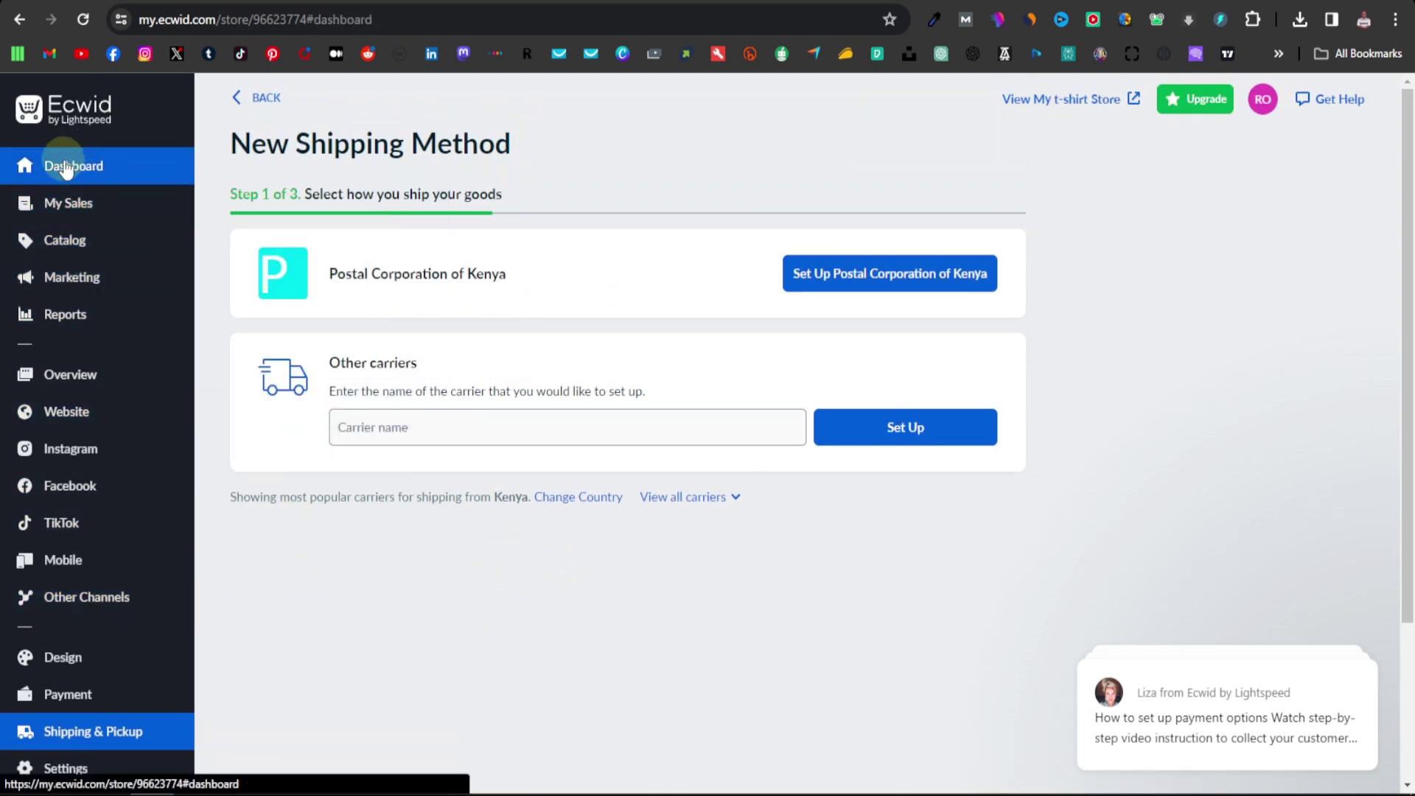
left_click(325, 200)
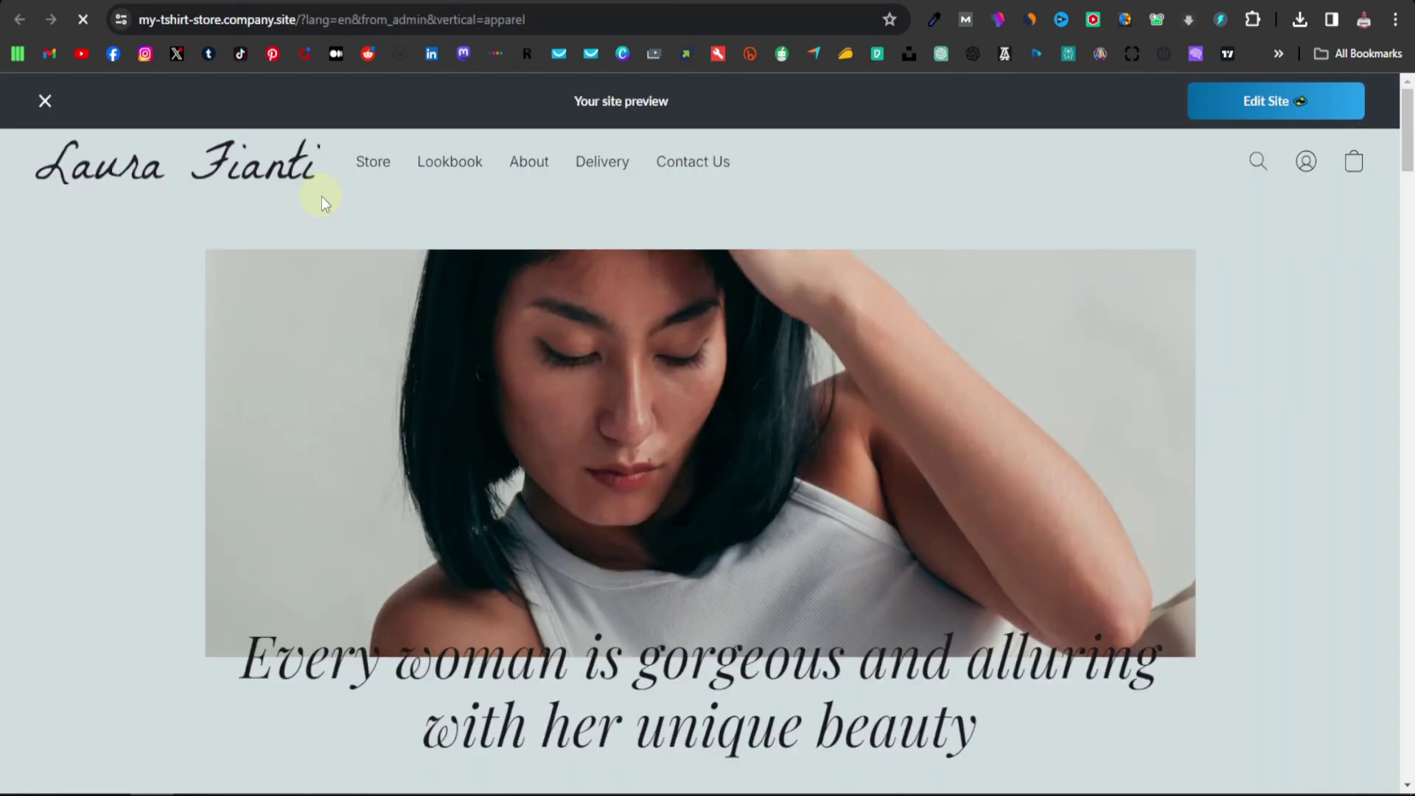
scroll(670, 308, "down", 5)
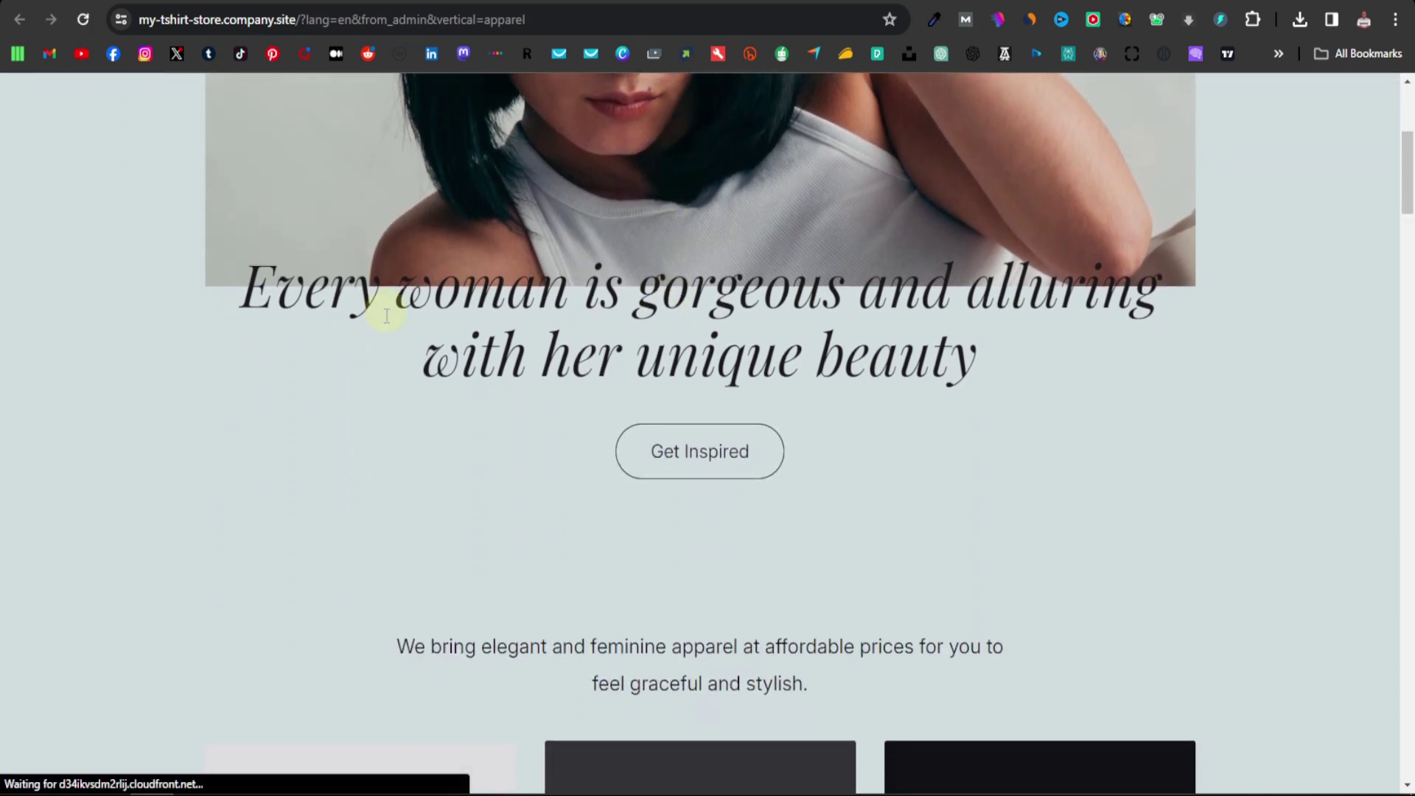
scroll(649, 317, "down", 8)
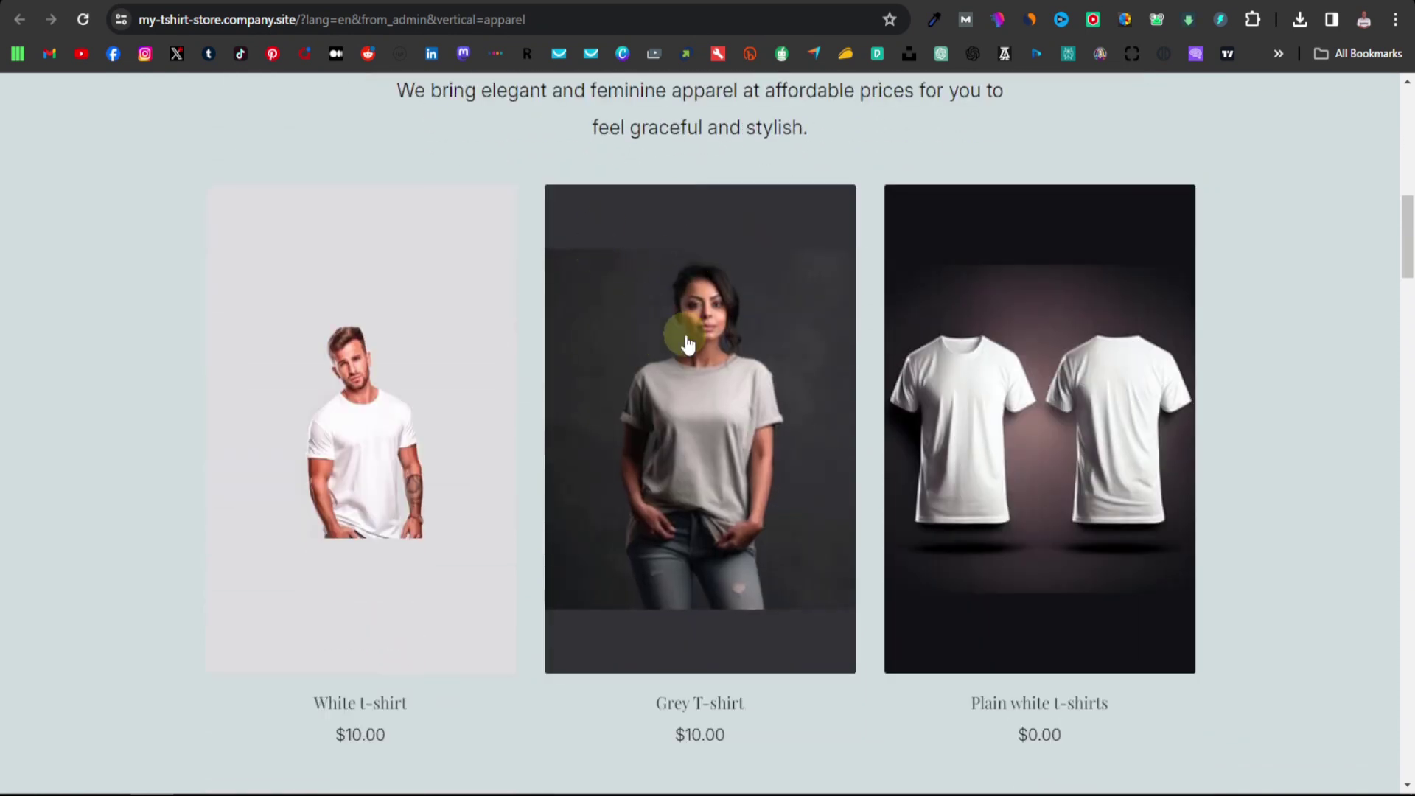
scroll(354, 309, "down", 1)
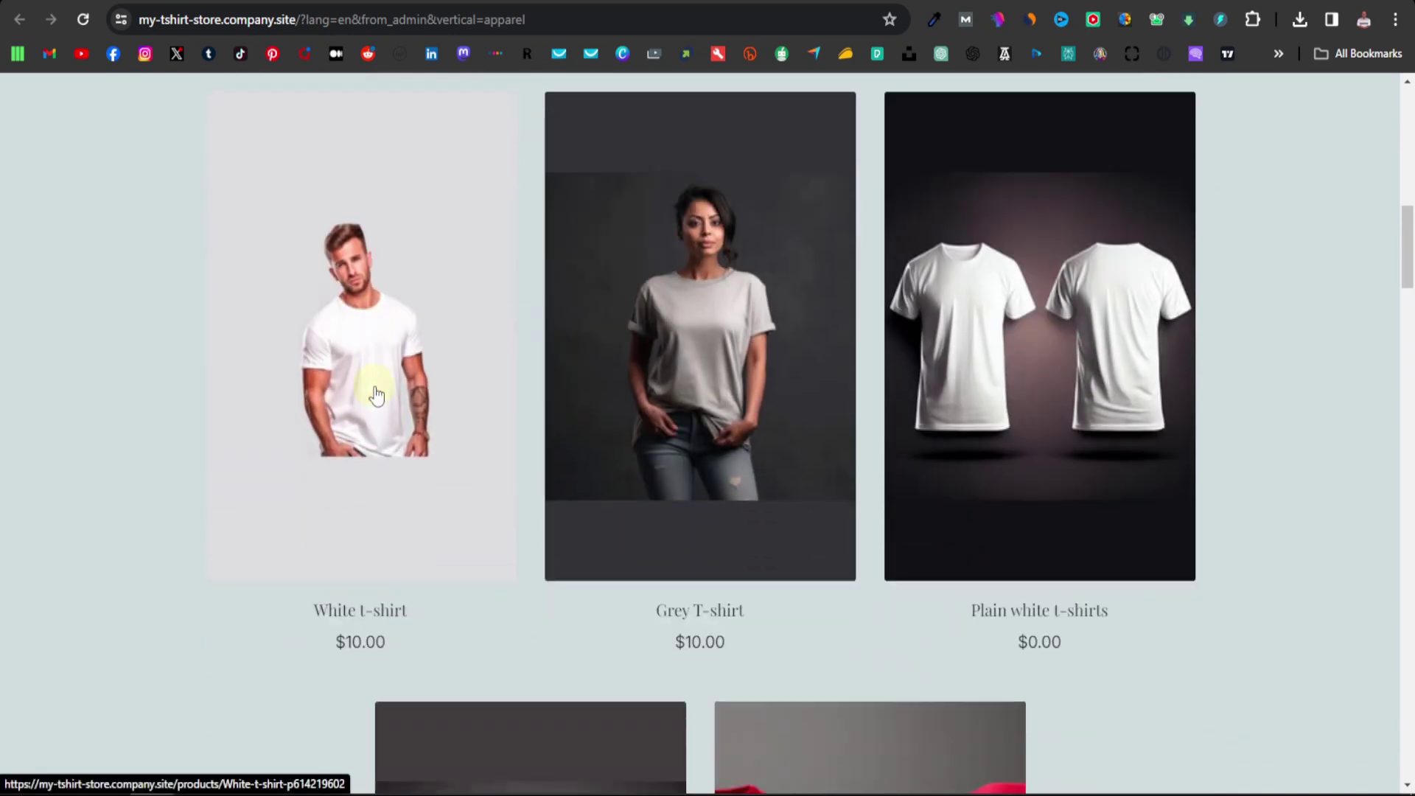
scroll(780, 389, "down", 2)
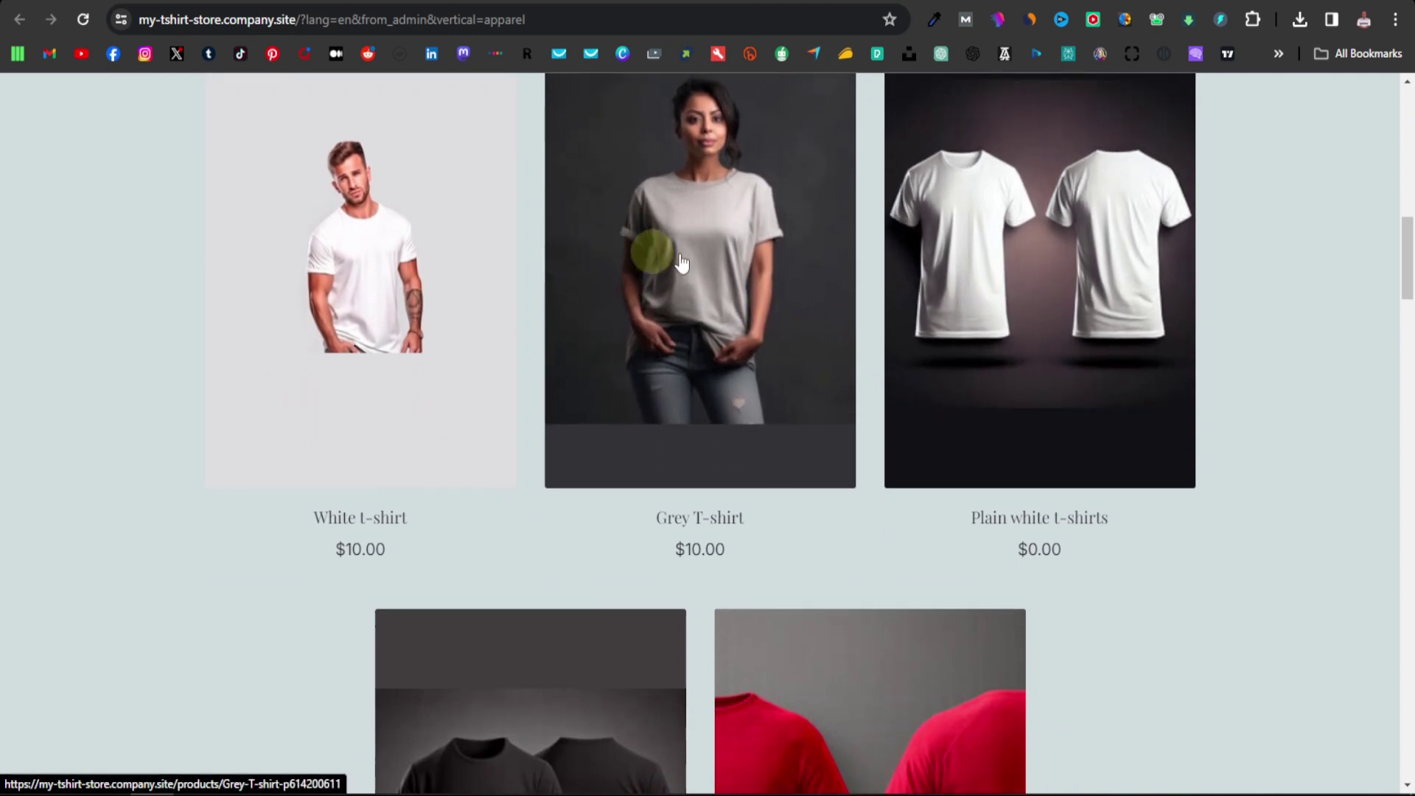
Look through the remaining t-shirts on the home page and open the White t-shirt product page
scroll(933, 228, "down", 1)
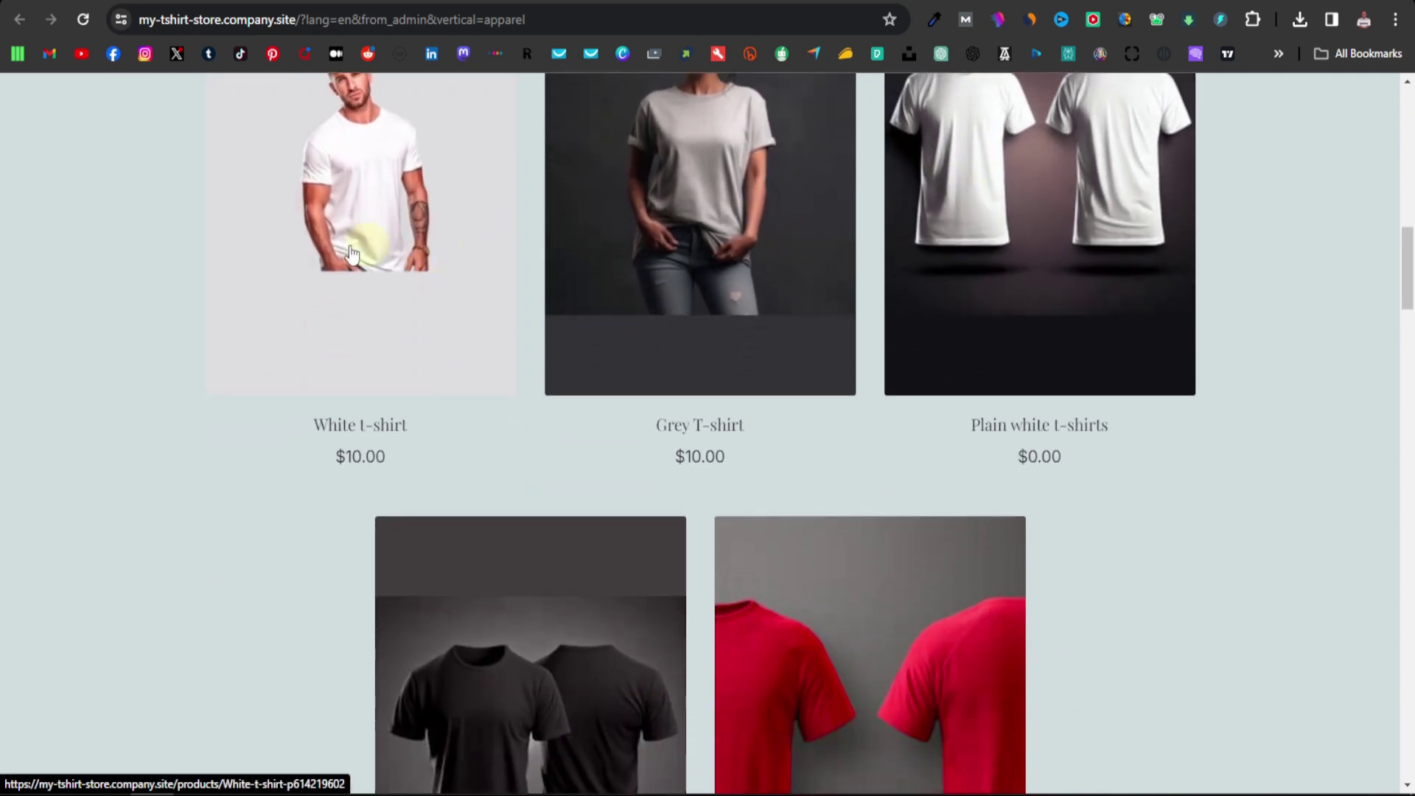
scroll(644, 265, "down", 1)
scroll(701, 259, "down", 1)
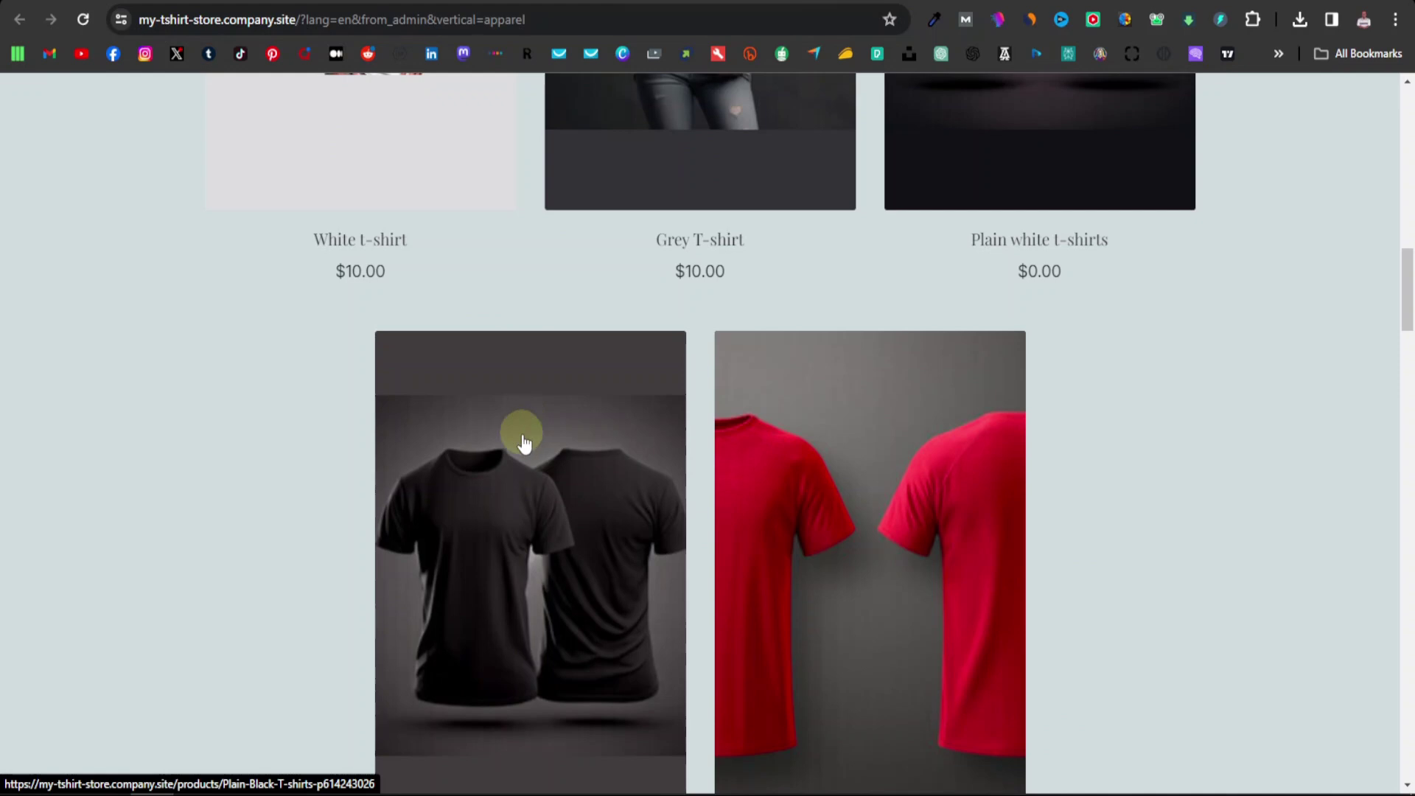
scroll(521, 439, "down", 4)
scroll(505, 357, "up", 7)
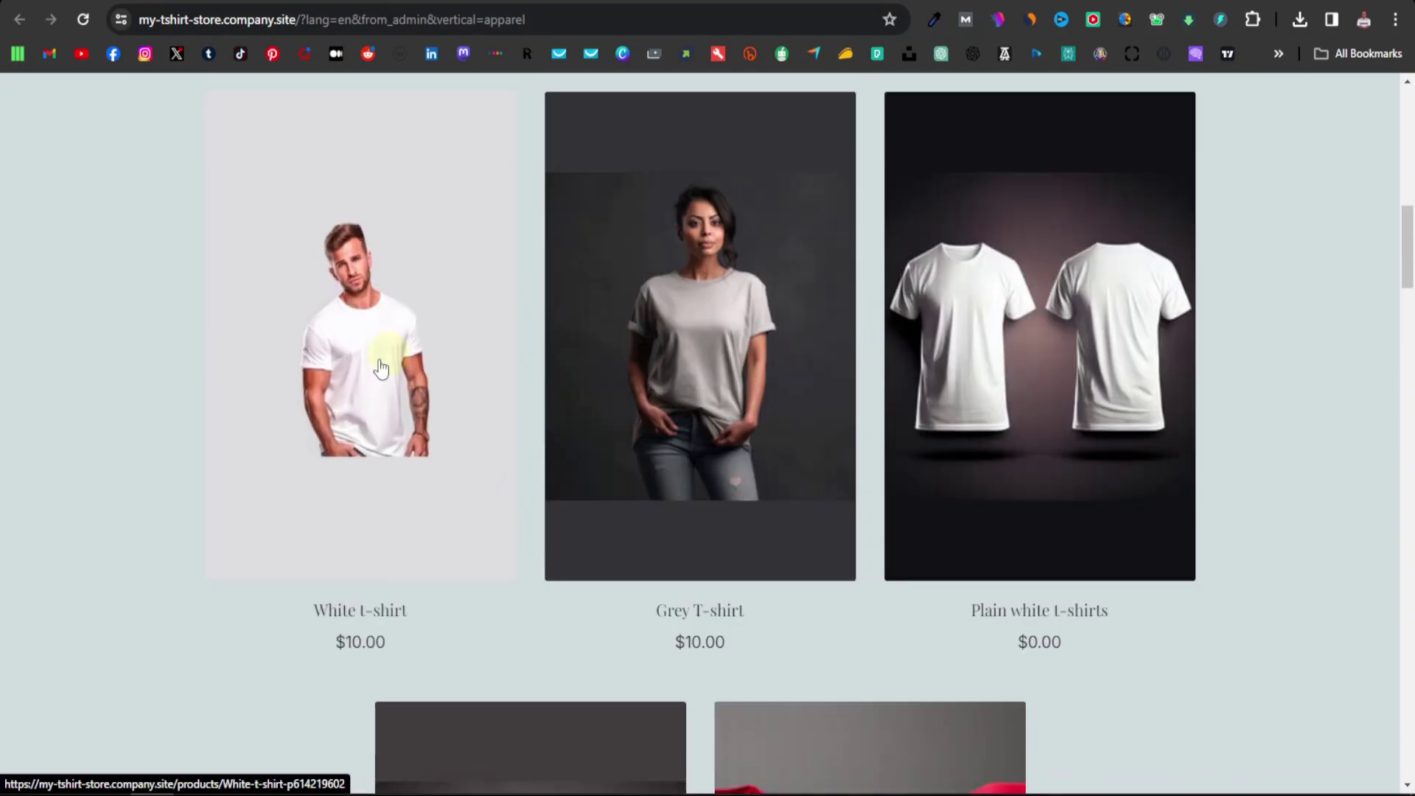
left_click(380, 367)
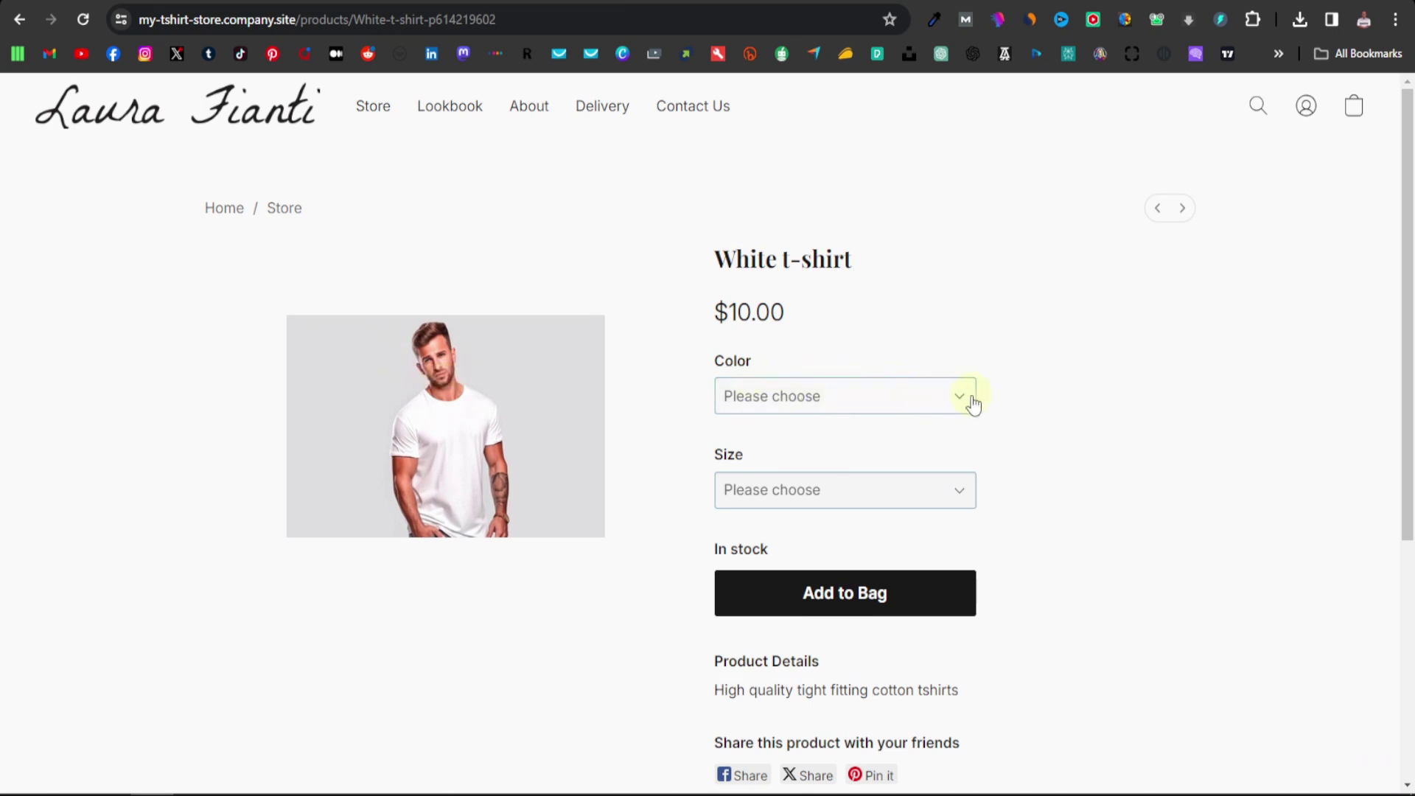
Add the White t-shirt to the bag in color Black and size Large, and go to checkout
left_click(940, 398)
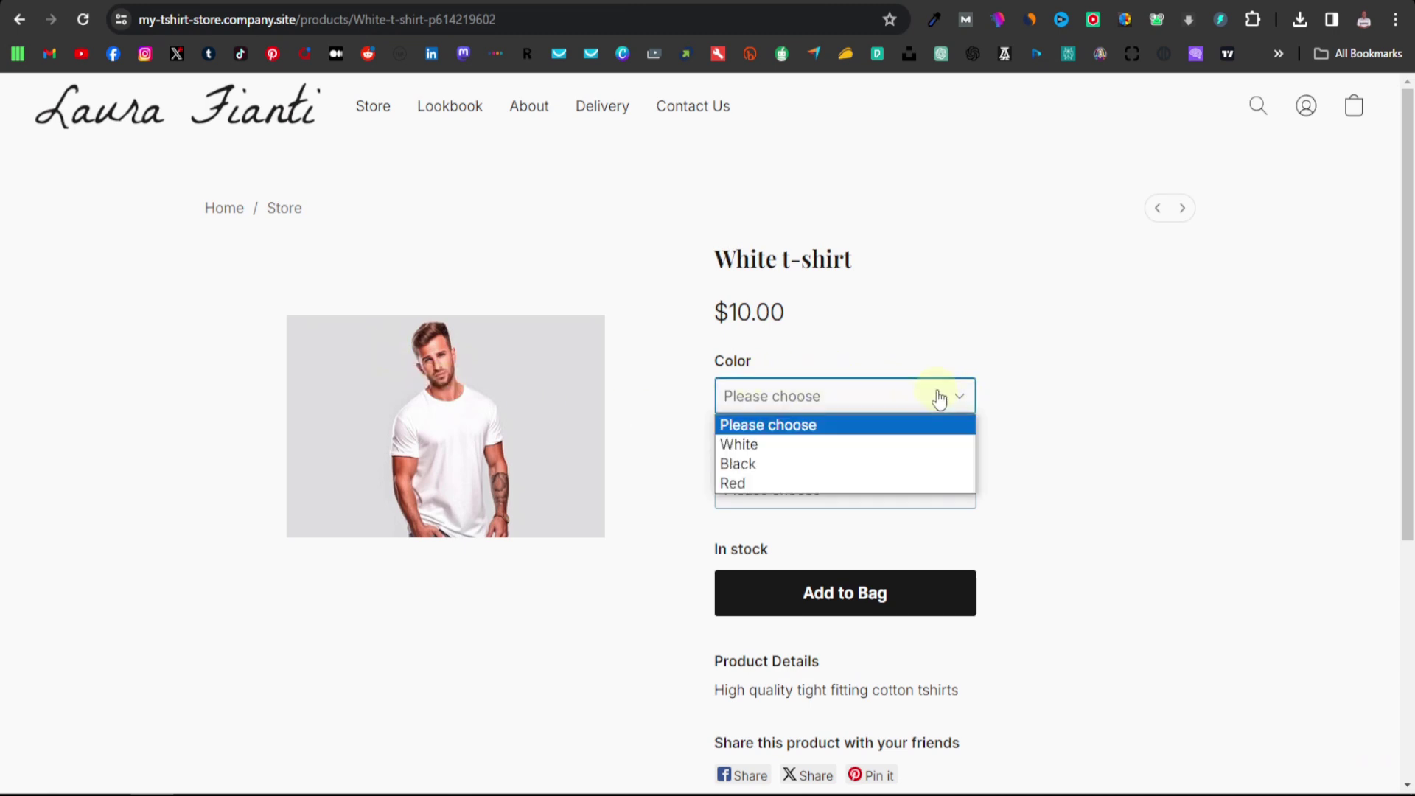
left_click(752, 462)
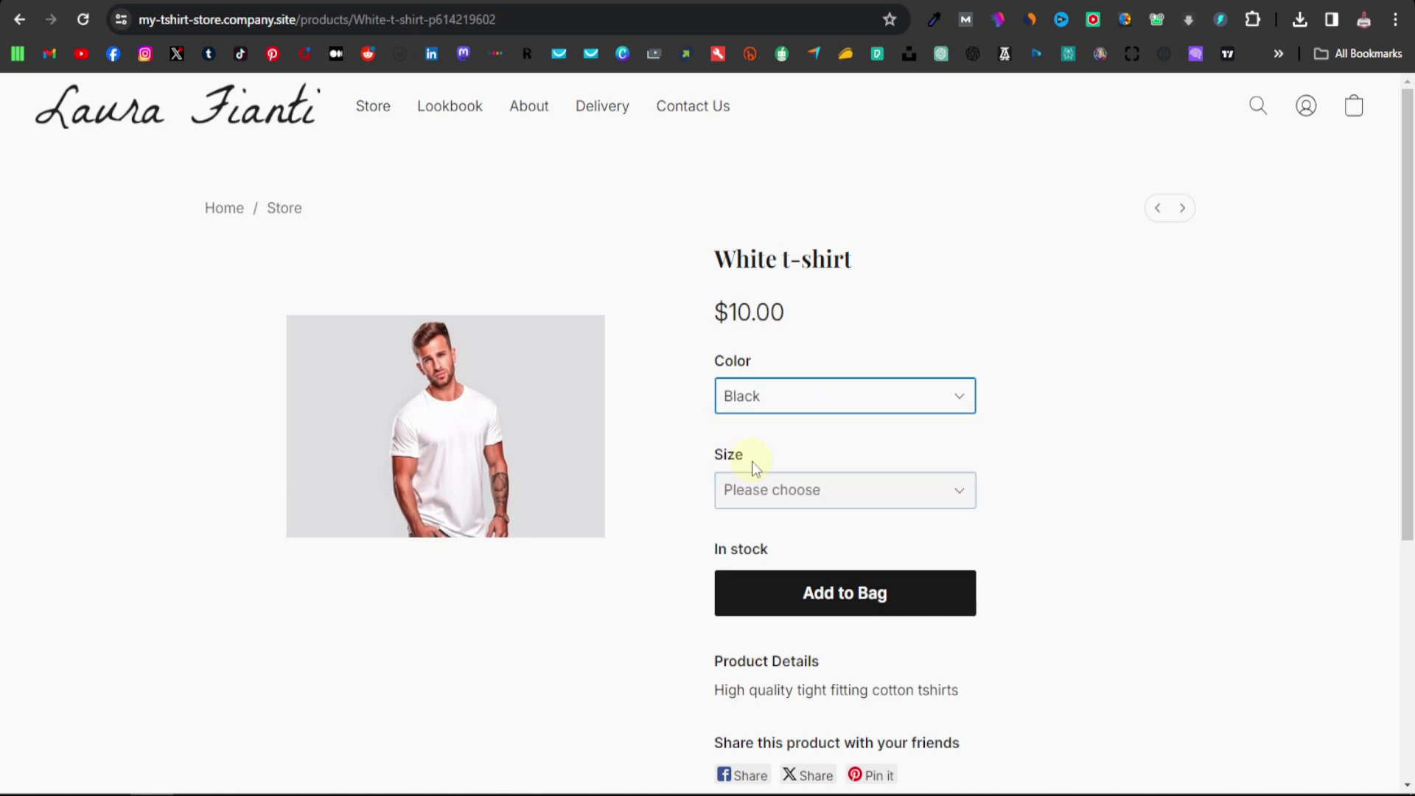
left_click(782, 498)
left_click(740, 578)
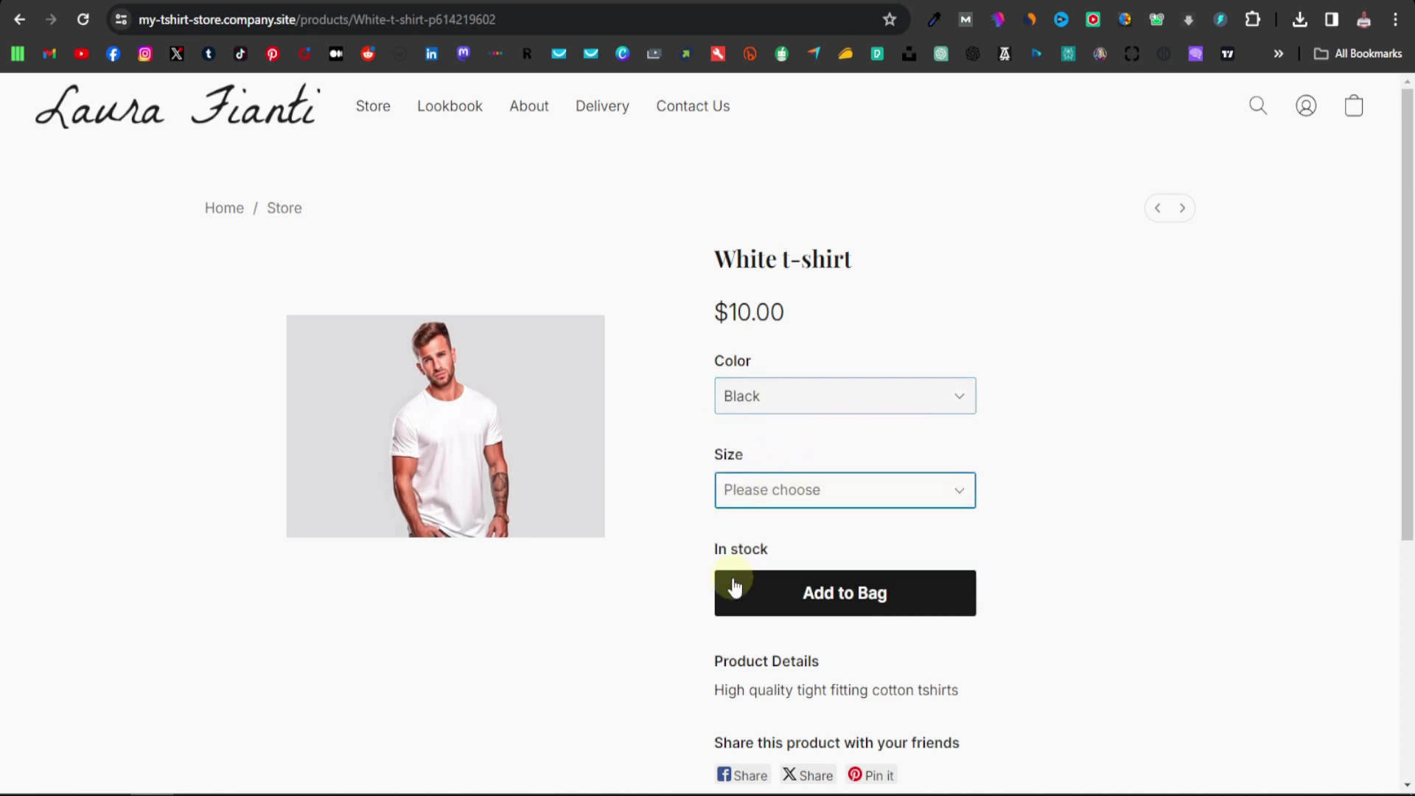
scroll(854, 501, "down", 1)
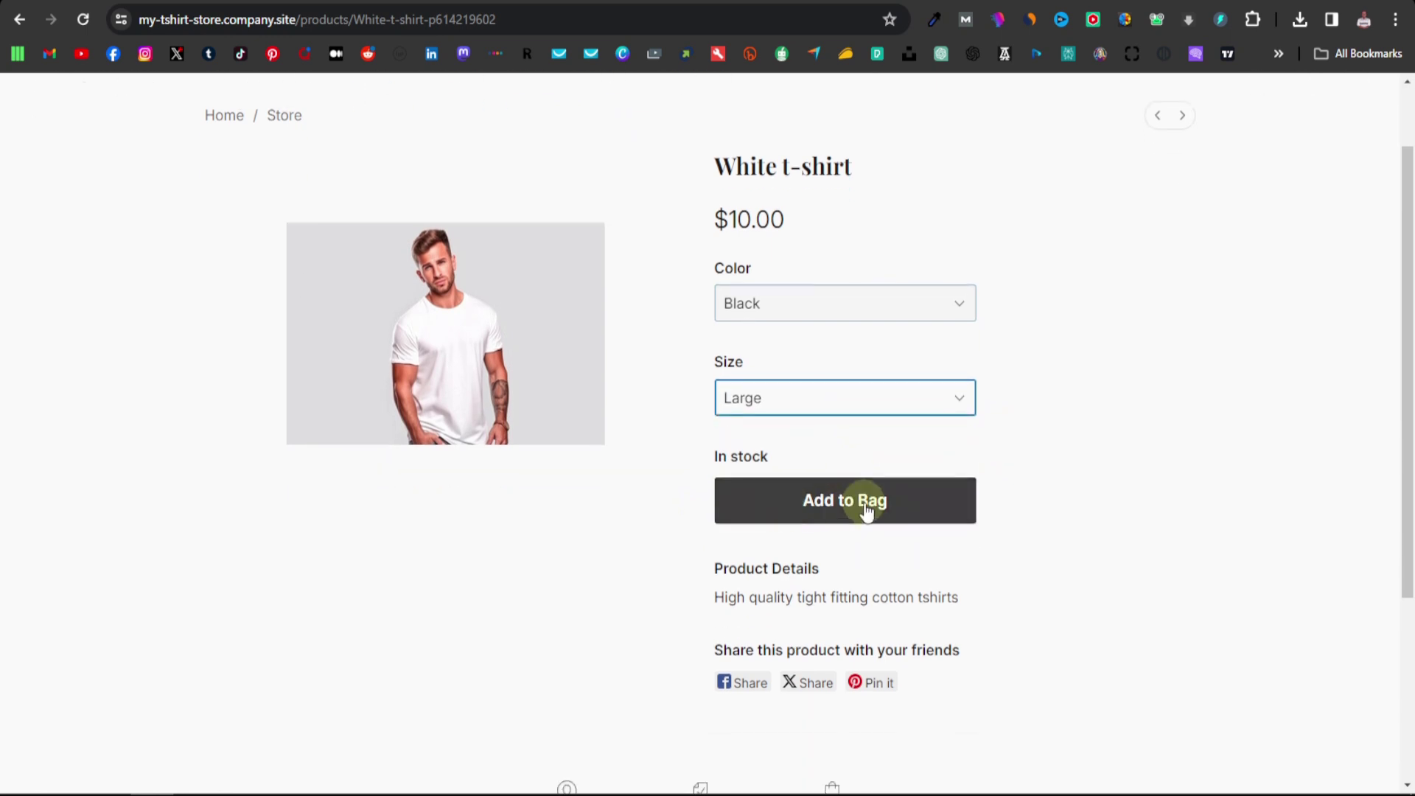
left_click(868, 505)
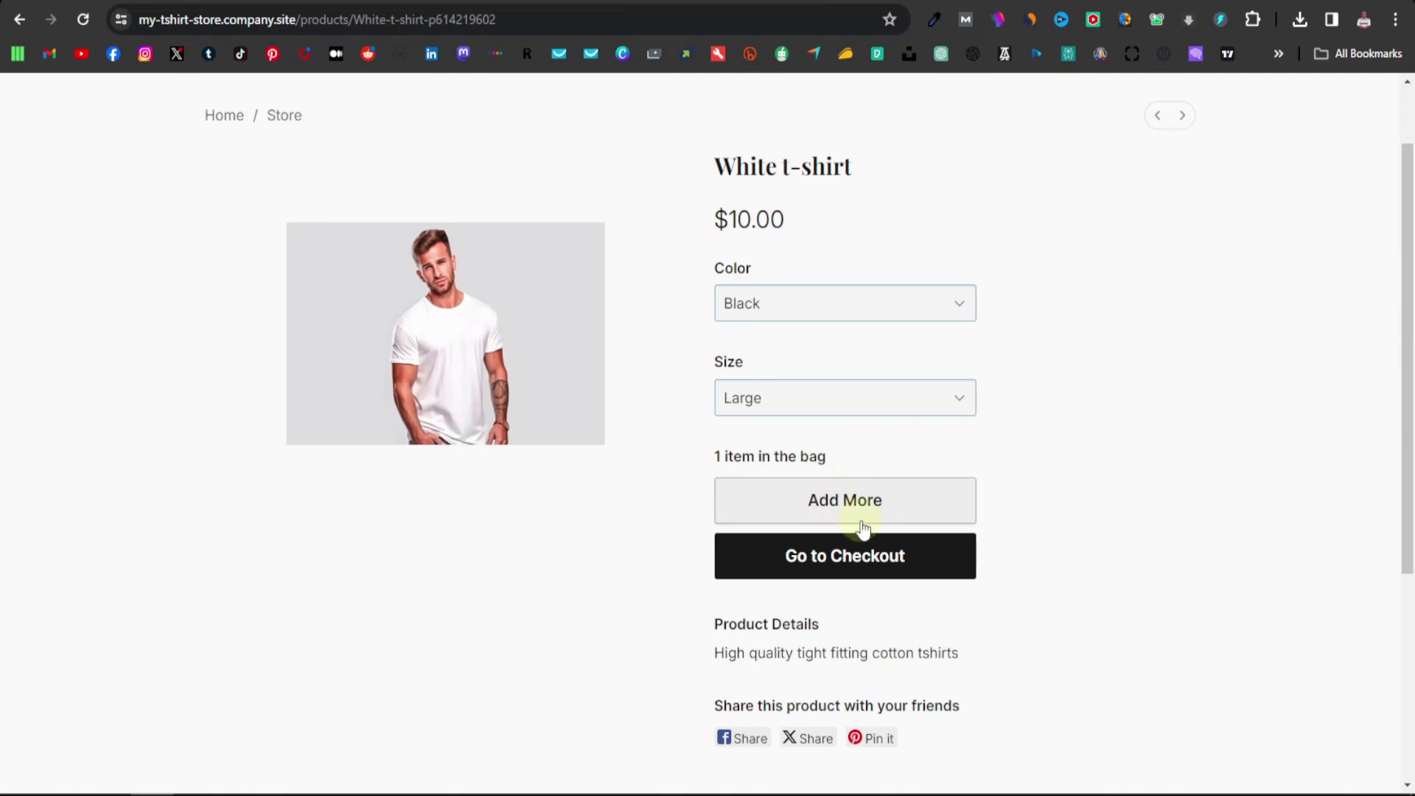
left_click(845, 563)
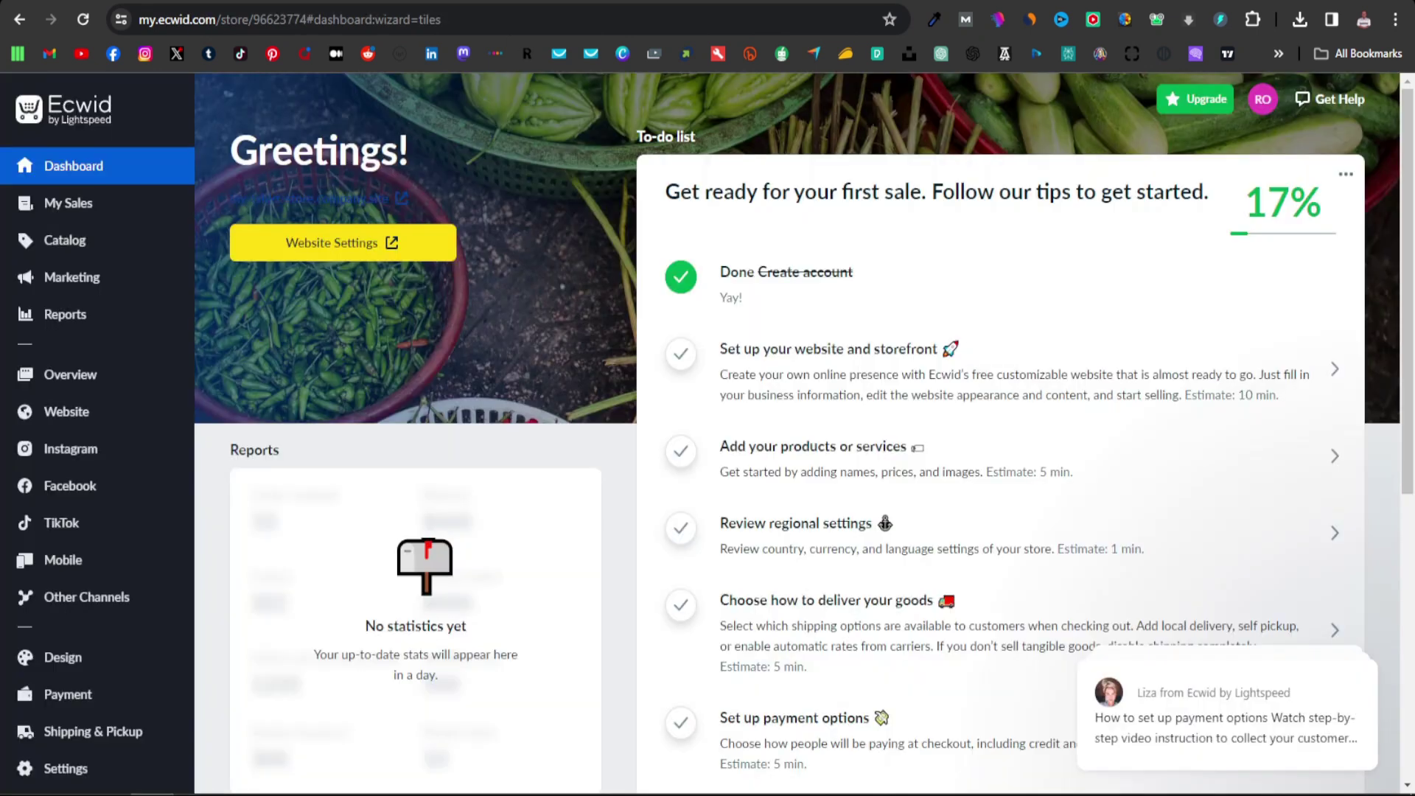
Go from the store dashboard to the website editor and open the homepage's Cover & Headline section for editing
left_click(319, 255)
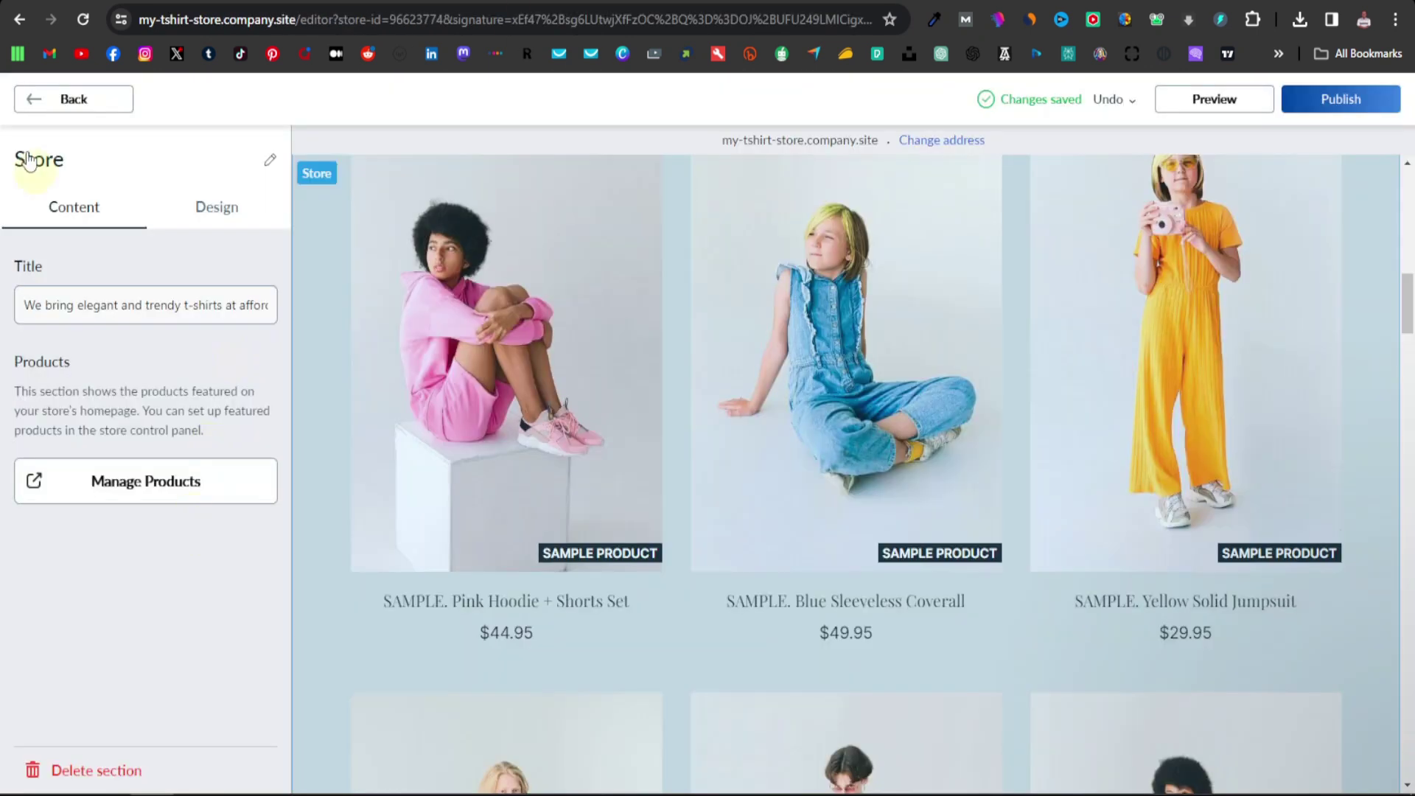
left_click(70, 103)
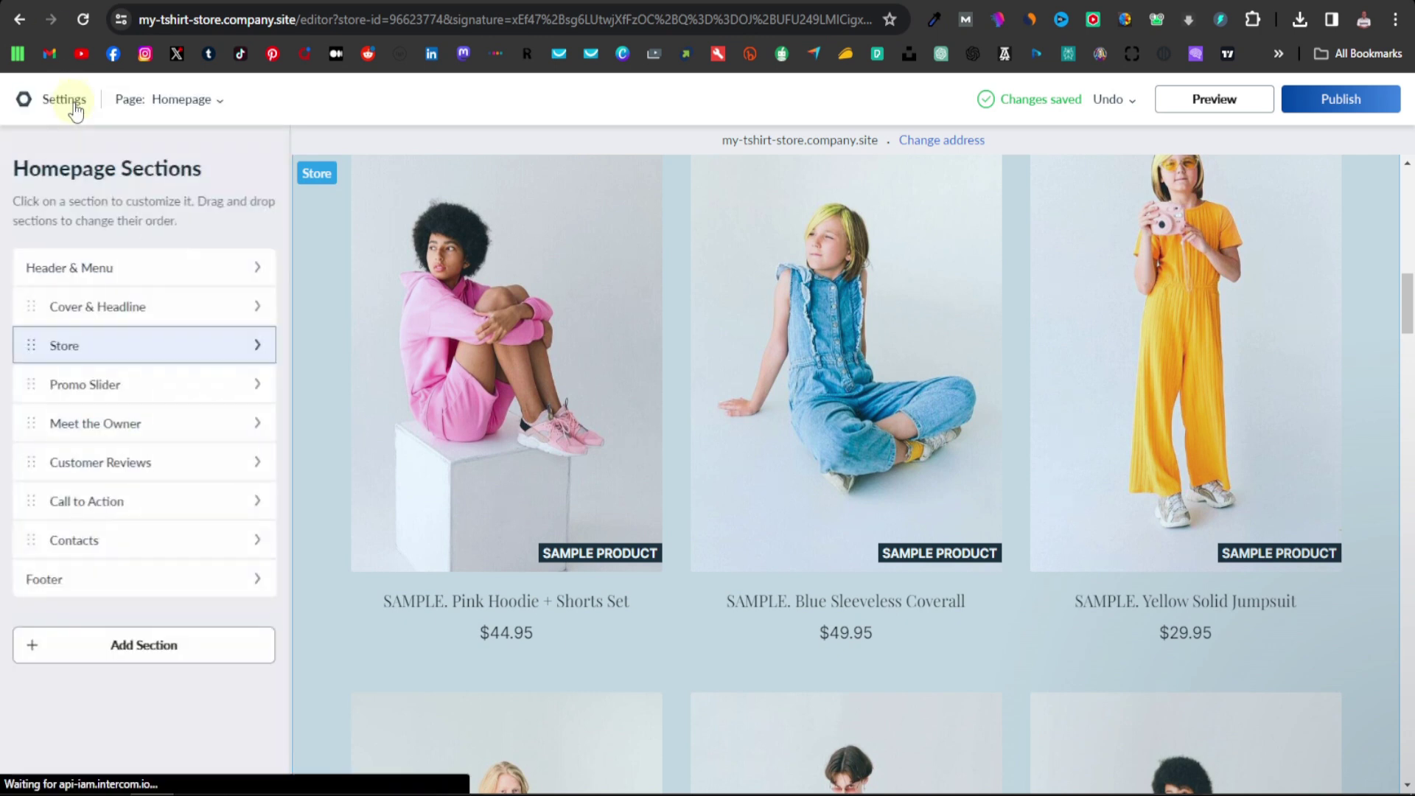
left_click(145, 267)
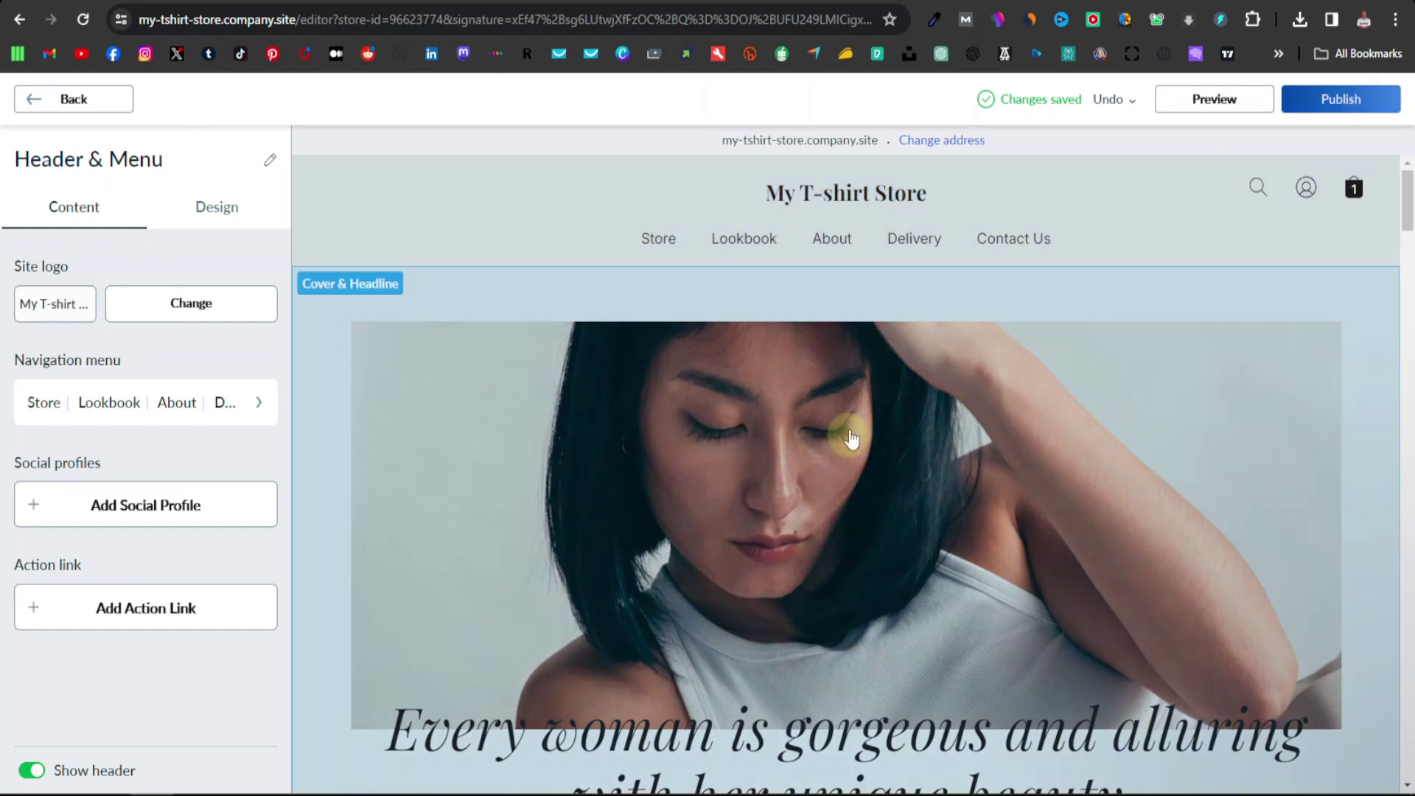
scroll(790, 495, "down", 3)
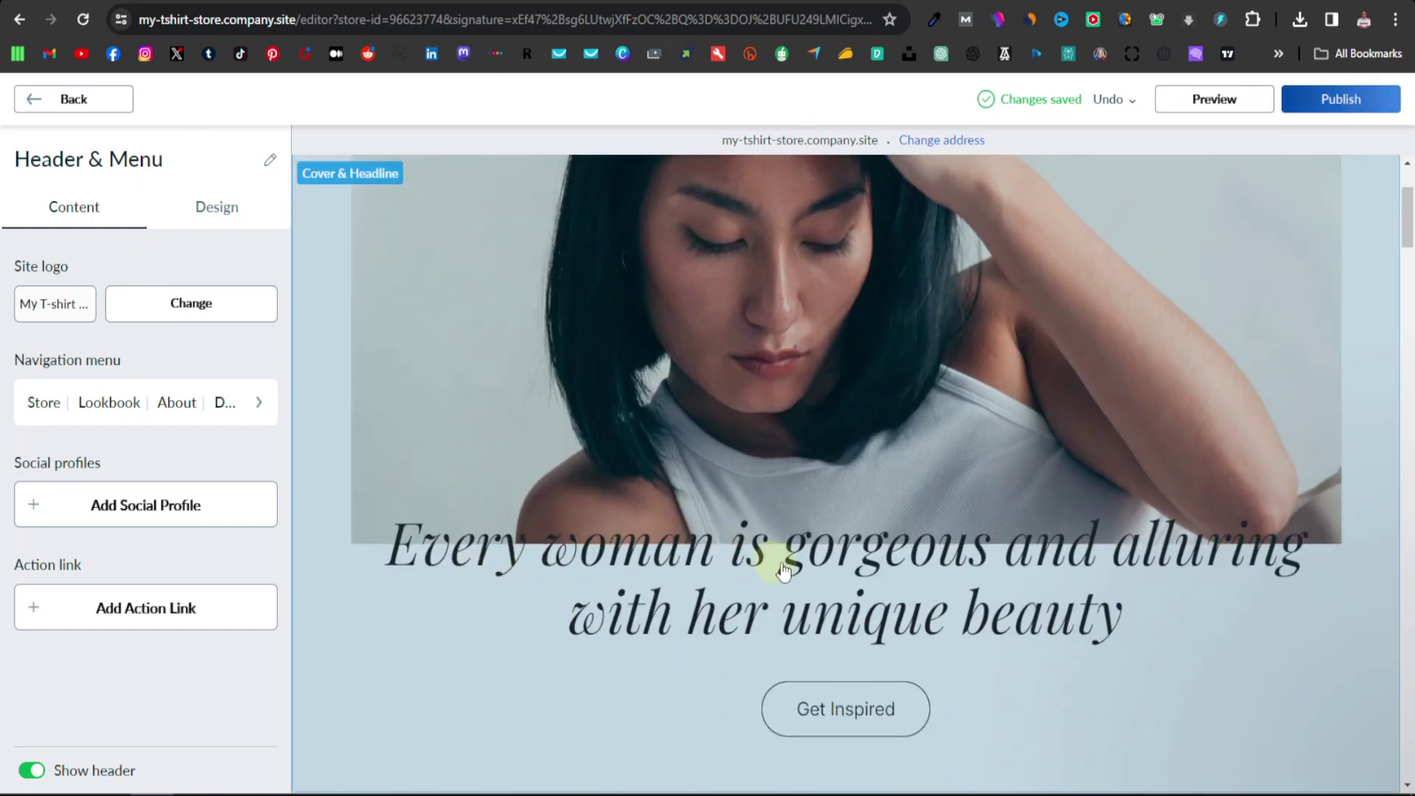
left_click(652, 683)
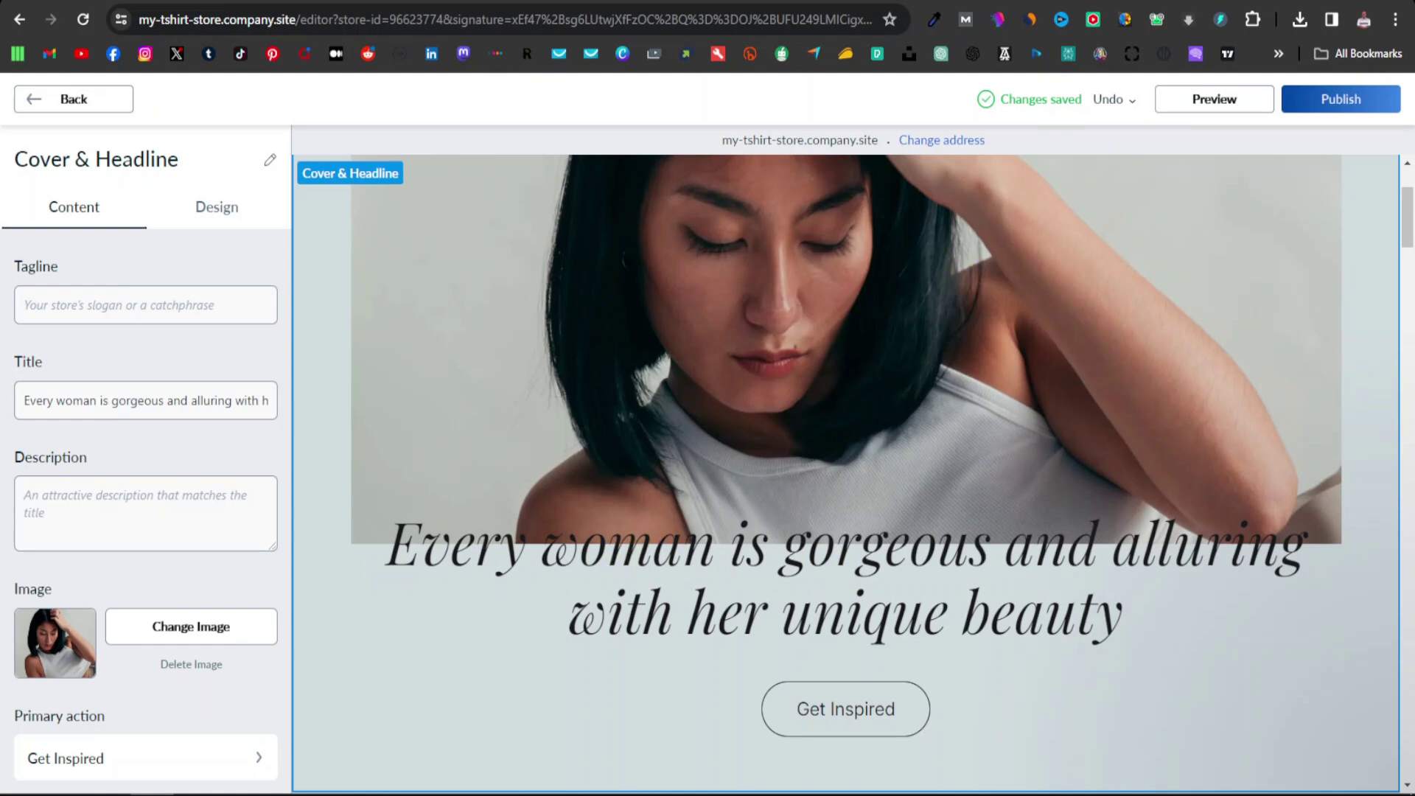
Switch to ChatGPT in a new tab, request "write me a t-shirt quote" and copy the generated quote
key("ctrl+t")
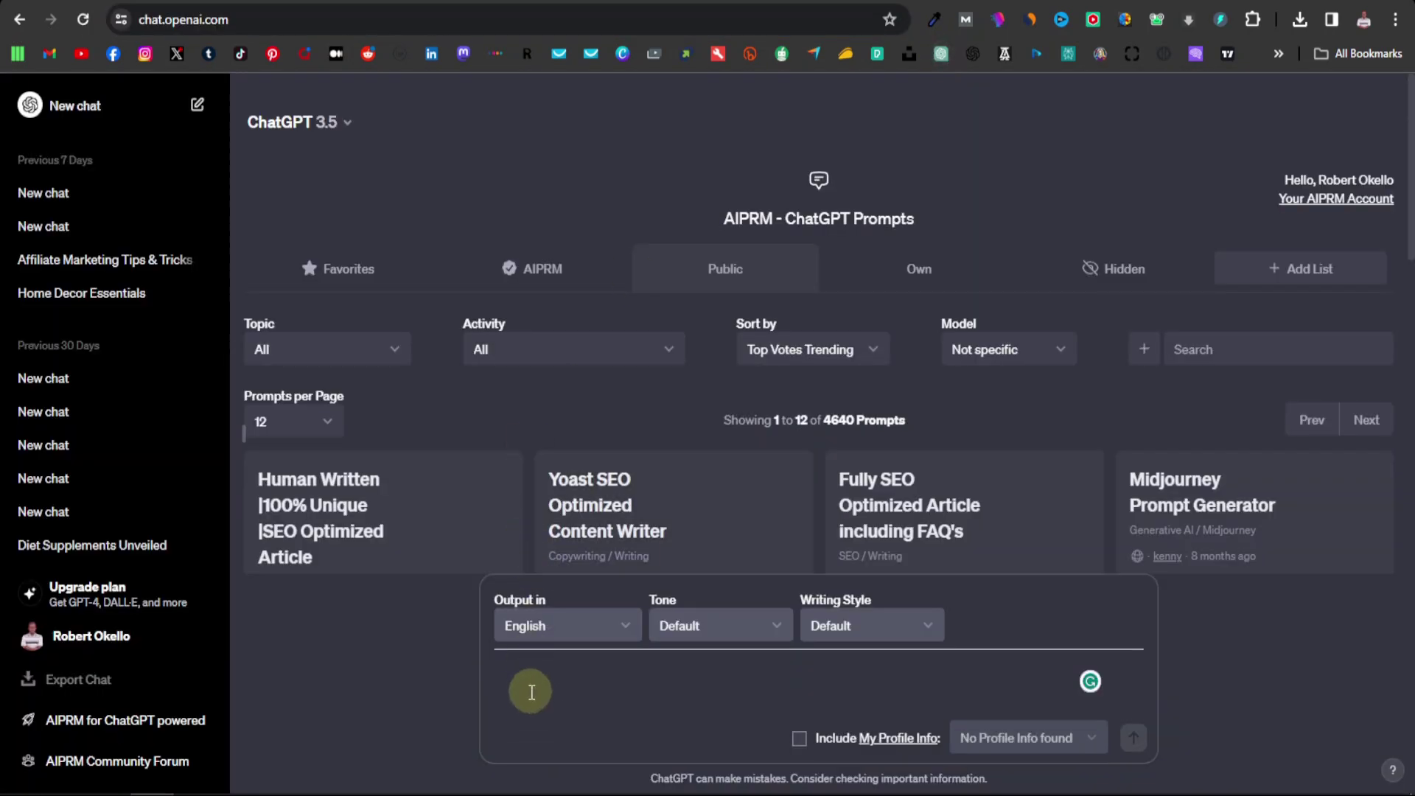
left_click(532, 692)
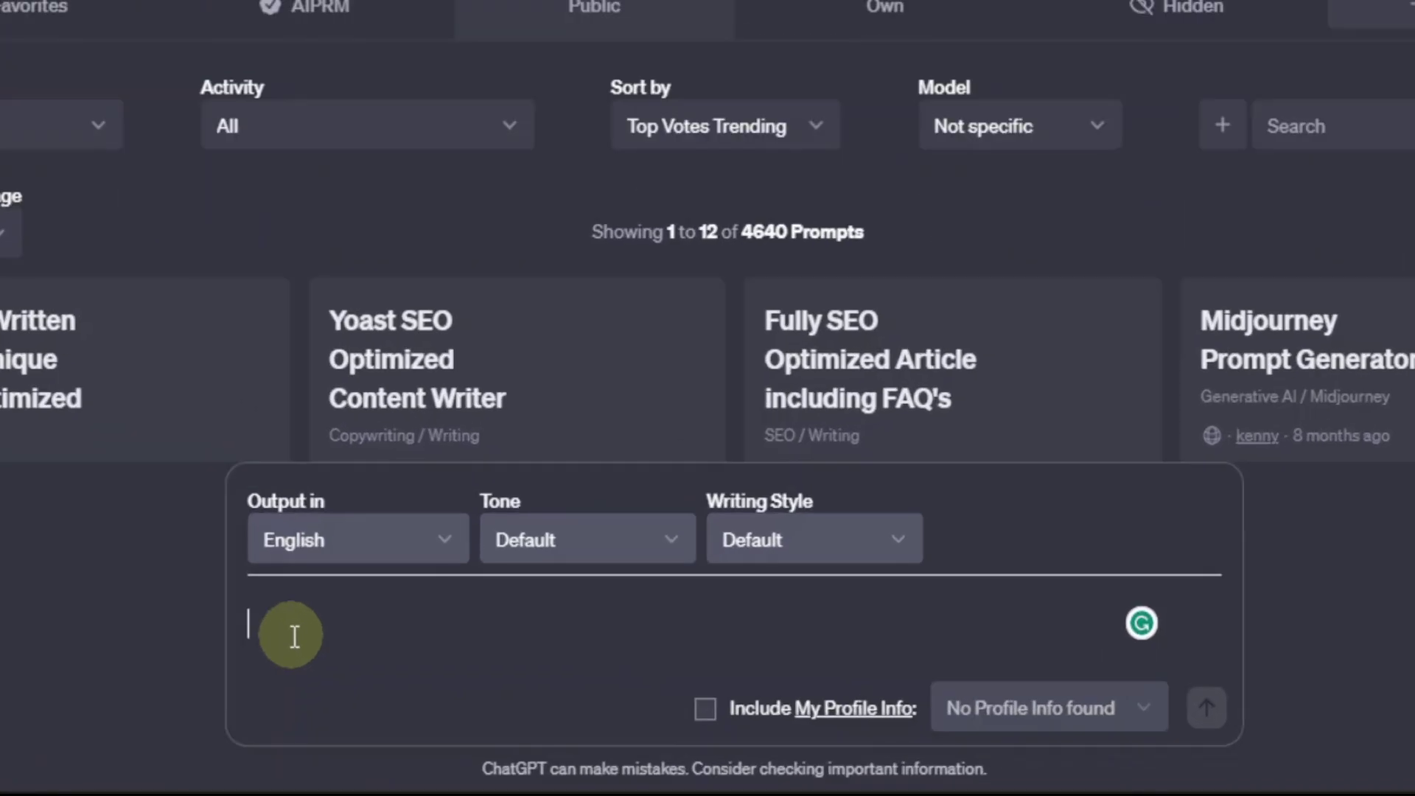
type("write me a t-shirt")
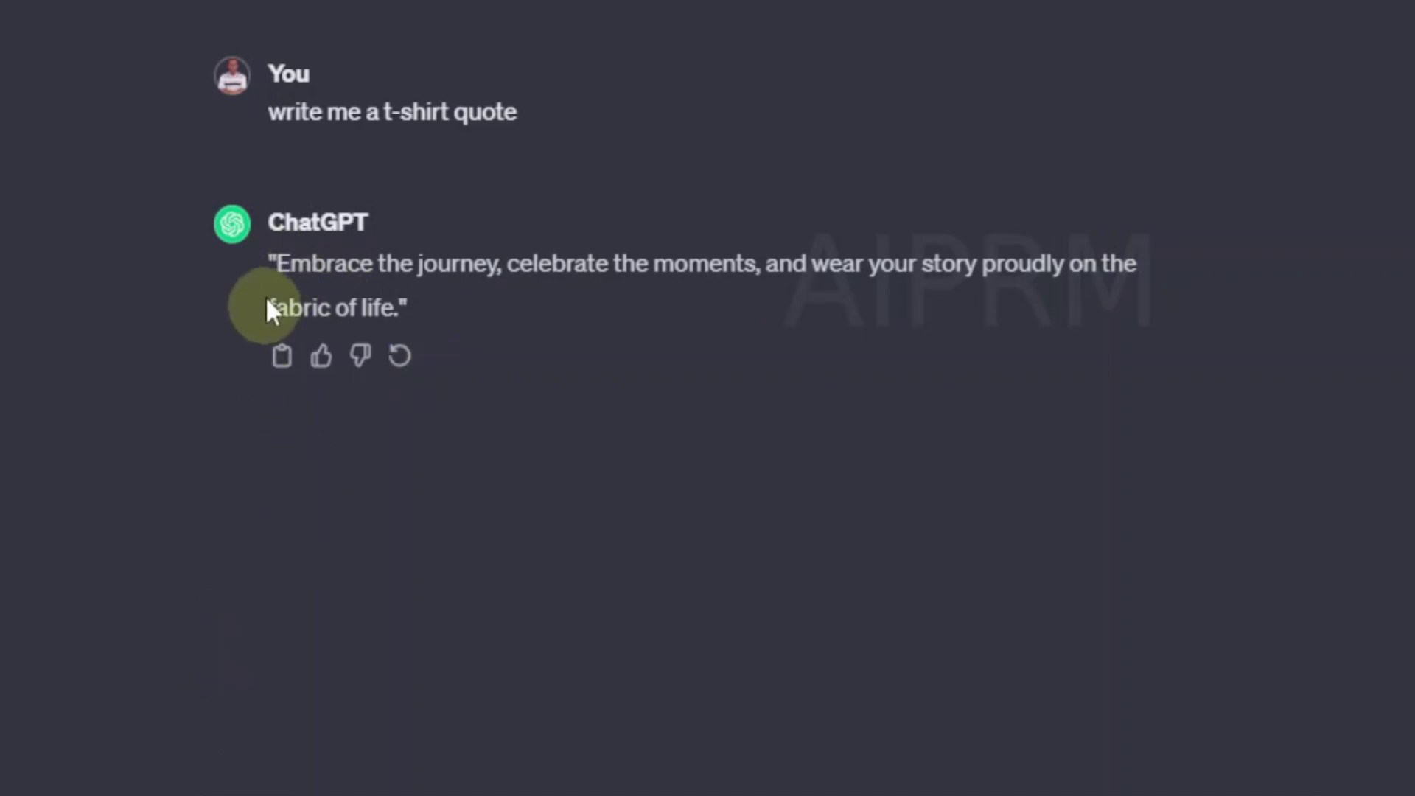
left_click_drag(268, 260, 414, 302)
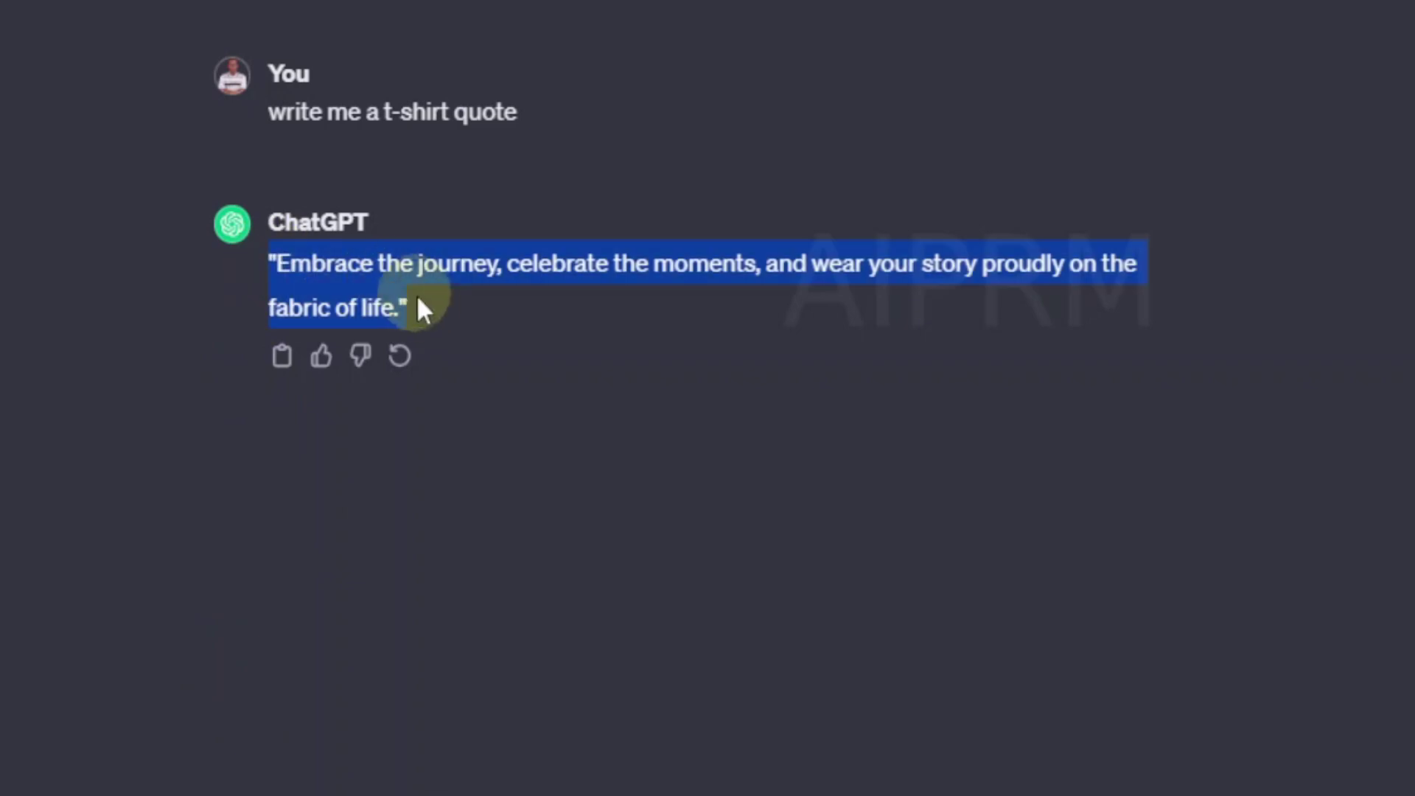
right_click(404, 299)
left_click(484, 319)
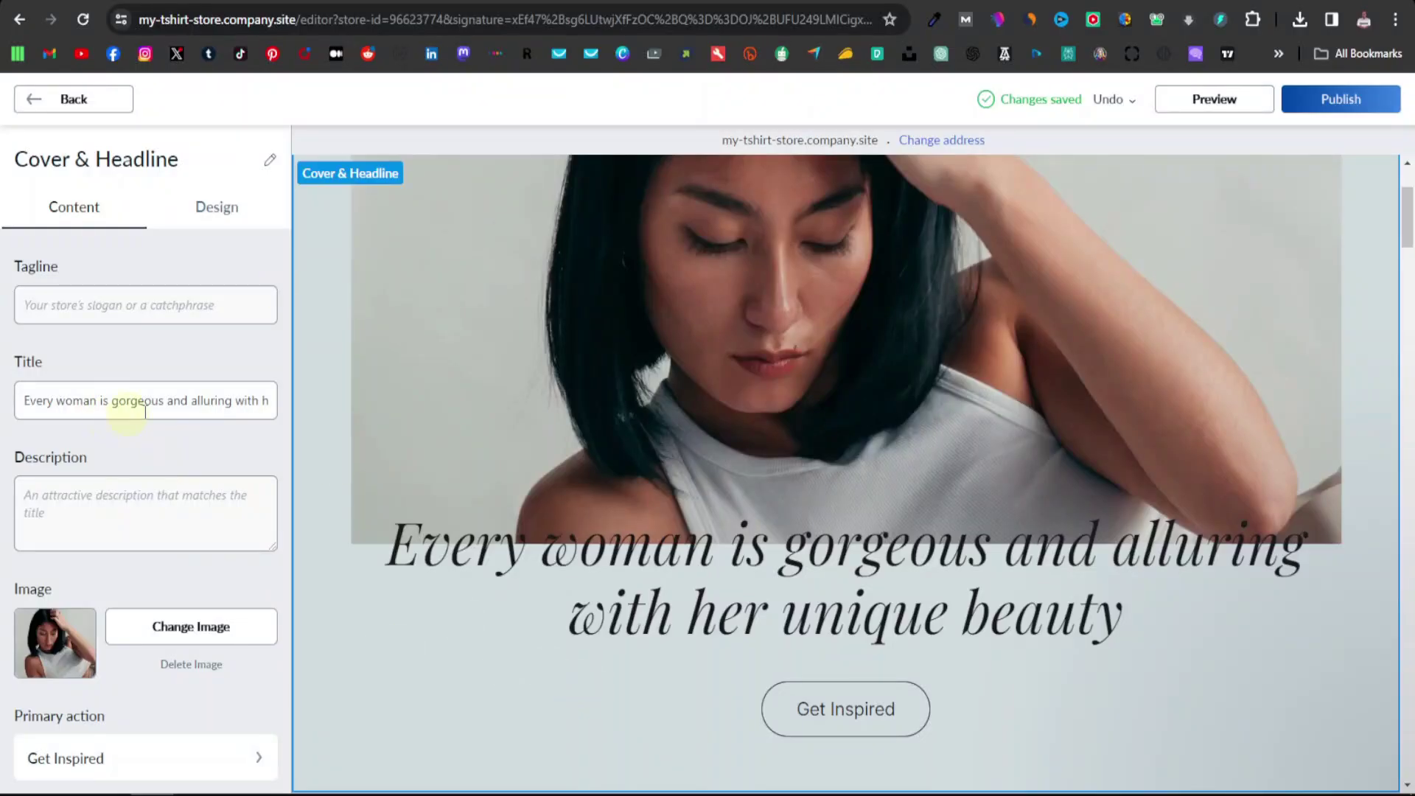
Switch back to the website editor and replace the Cover & Headline title with the copied t-shirt quote
triple_click(129, 402)
right_click(129, 402)
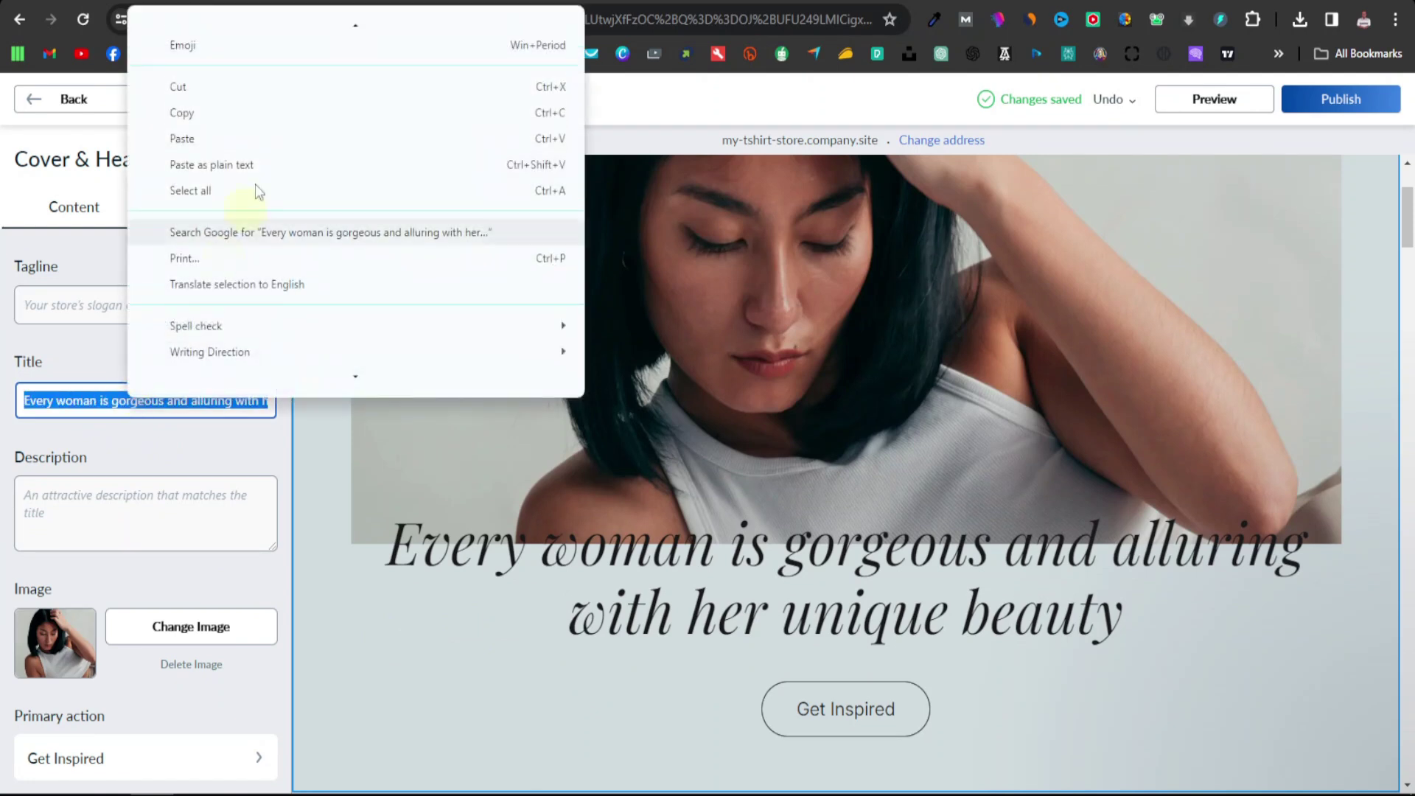
left_click(230, 151)
scroll(625, 662, "down", 1)
left_click(221, 595)
scroll(224, 596, "down", 1)
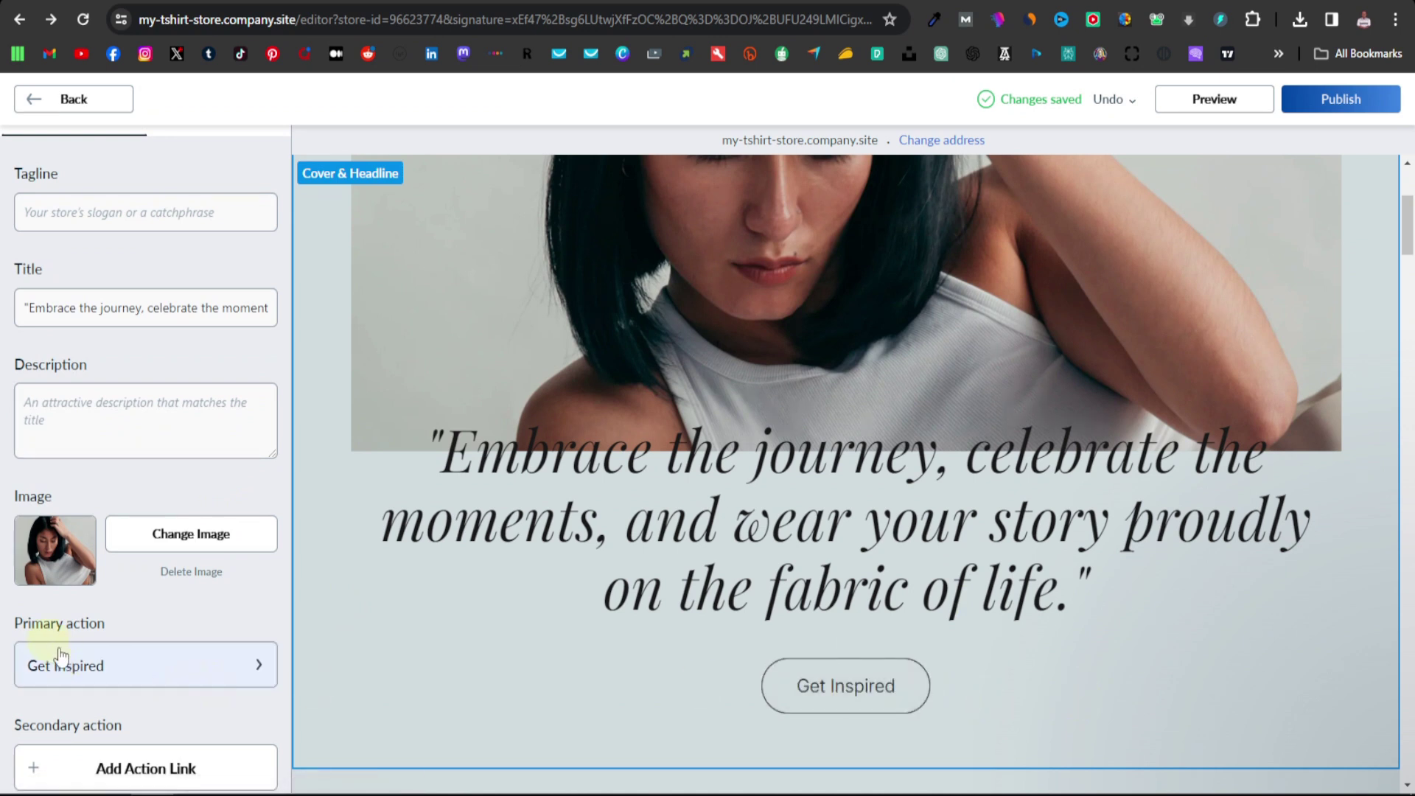
scroll(107, 626, "down", 1)
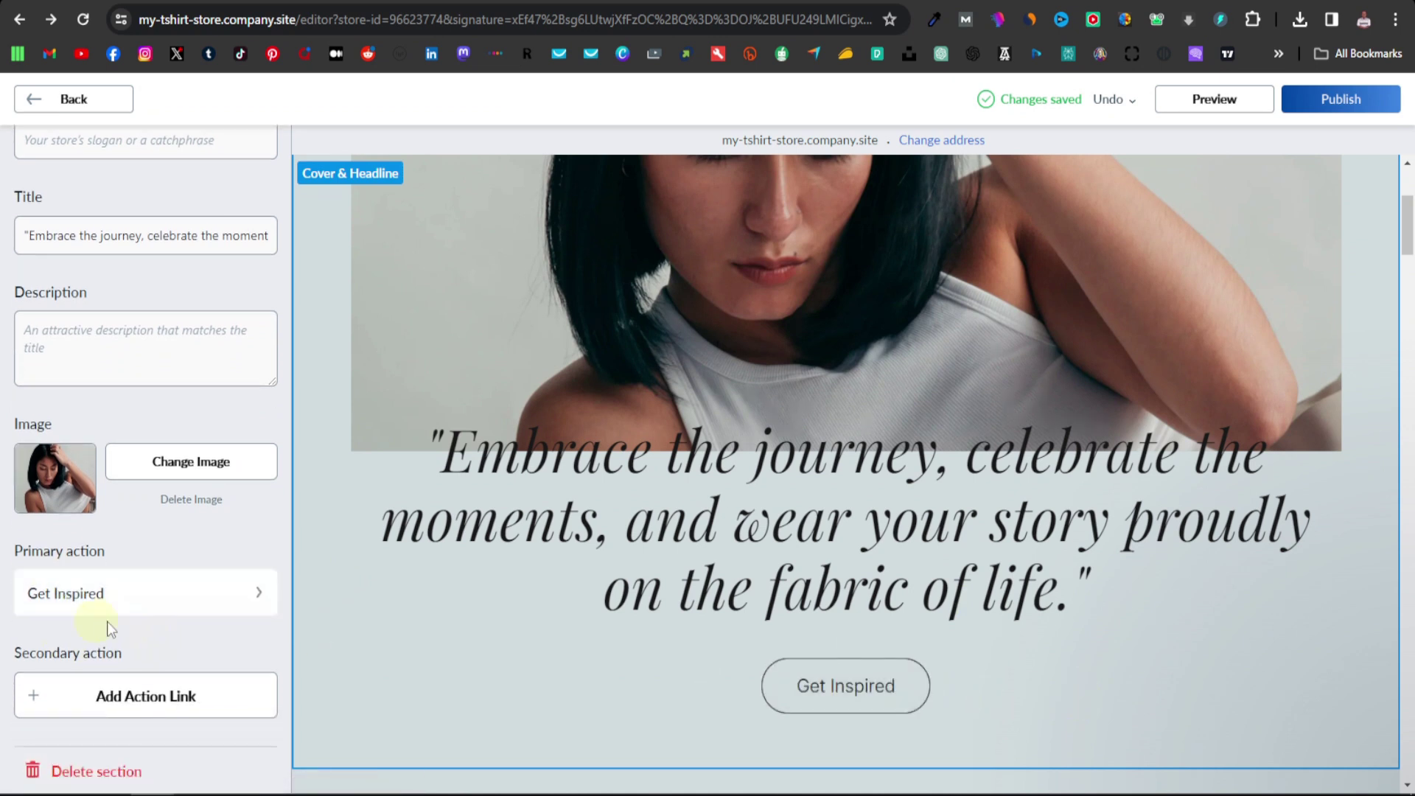
Open the Get Inspired action link of the cover and review its click actions and target sections
left_click(258, 597)
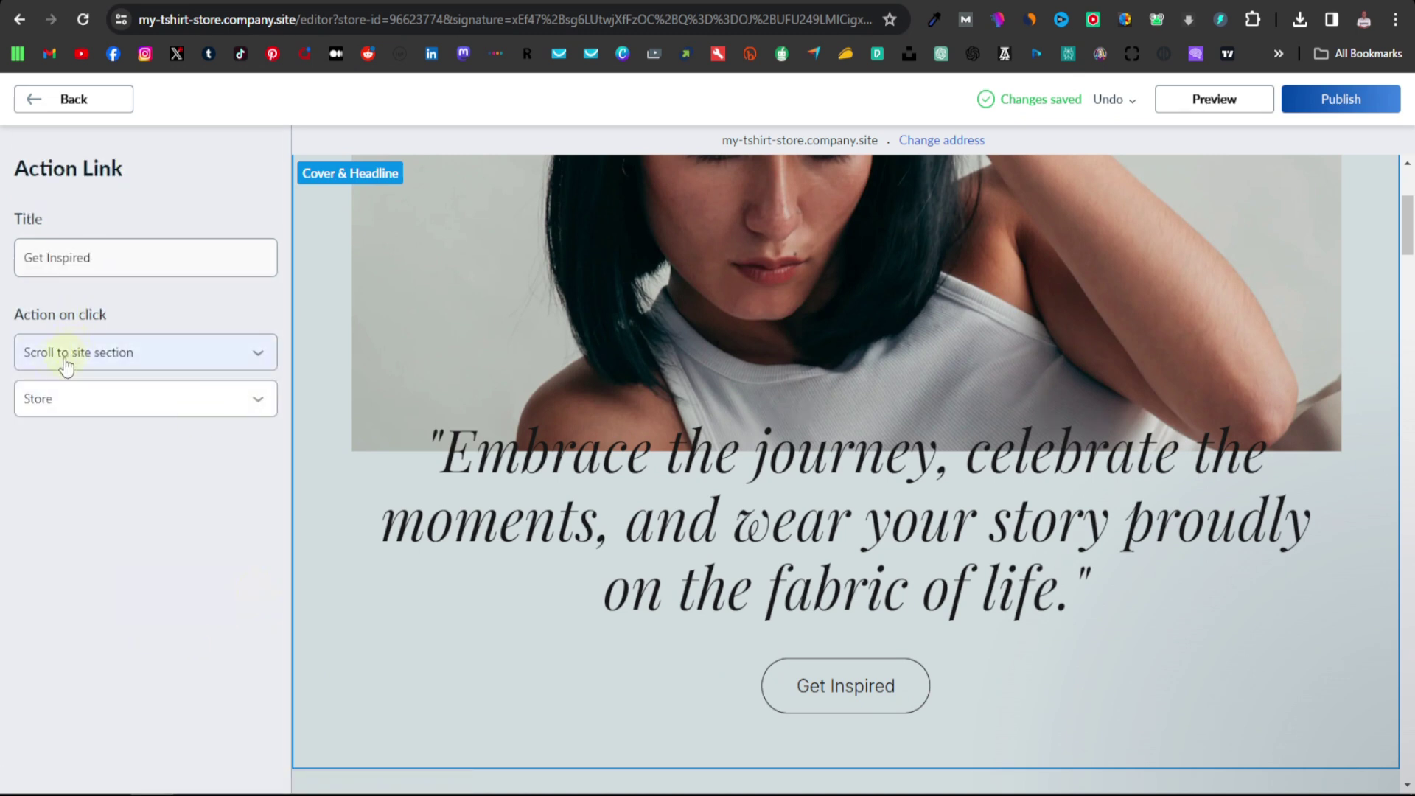
left_click(260, 356)
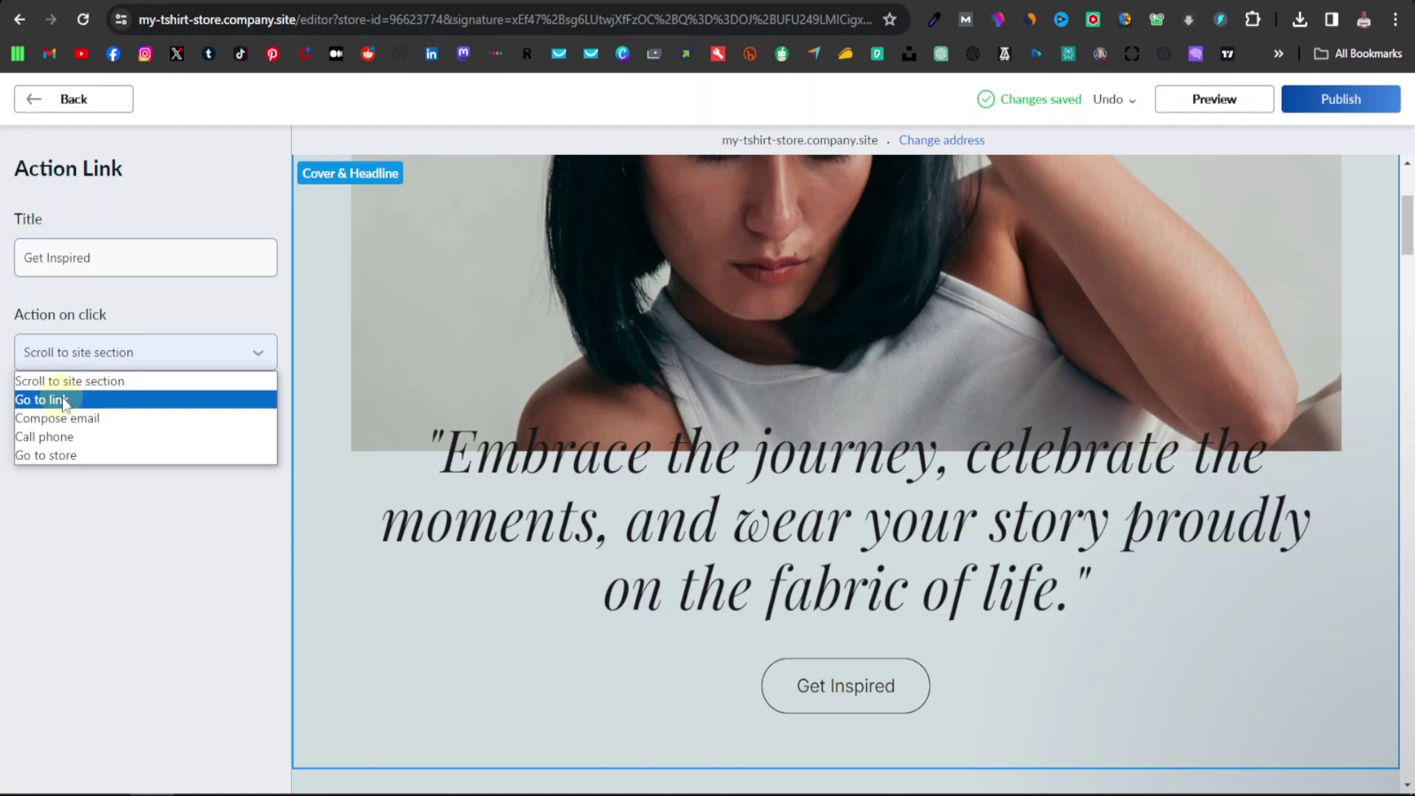
left_click(81, 455)
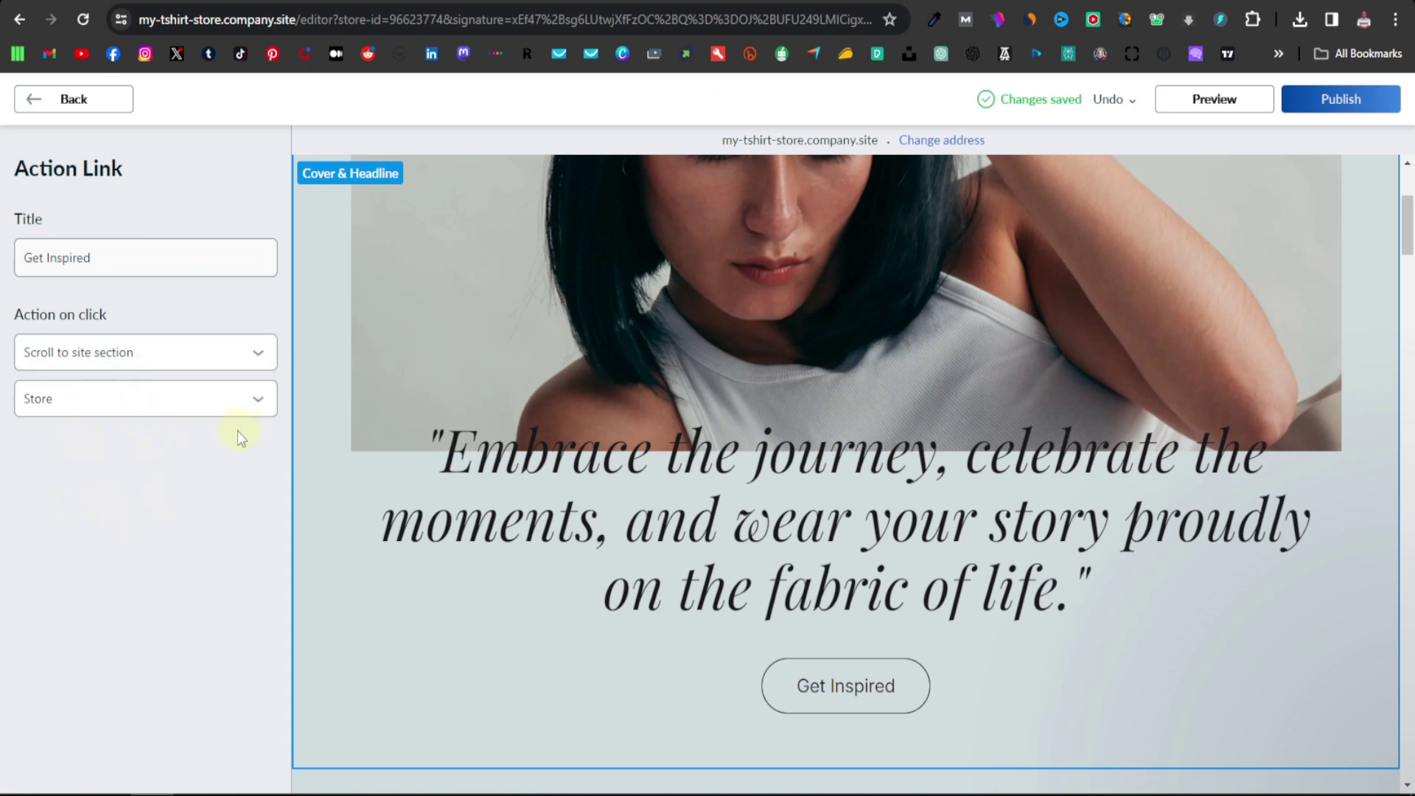
left_click(256, 402)
left_click(189, 563)
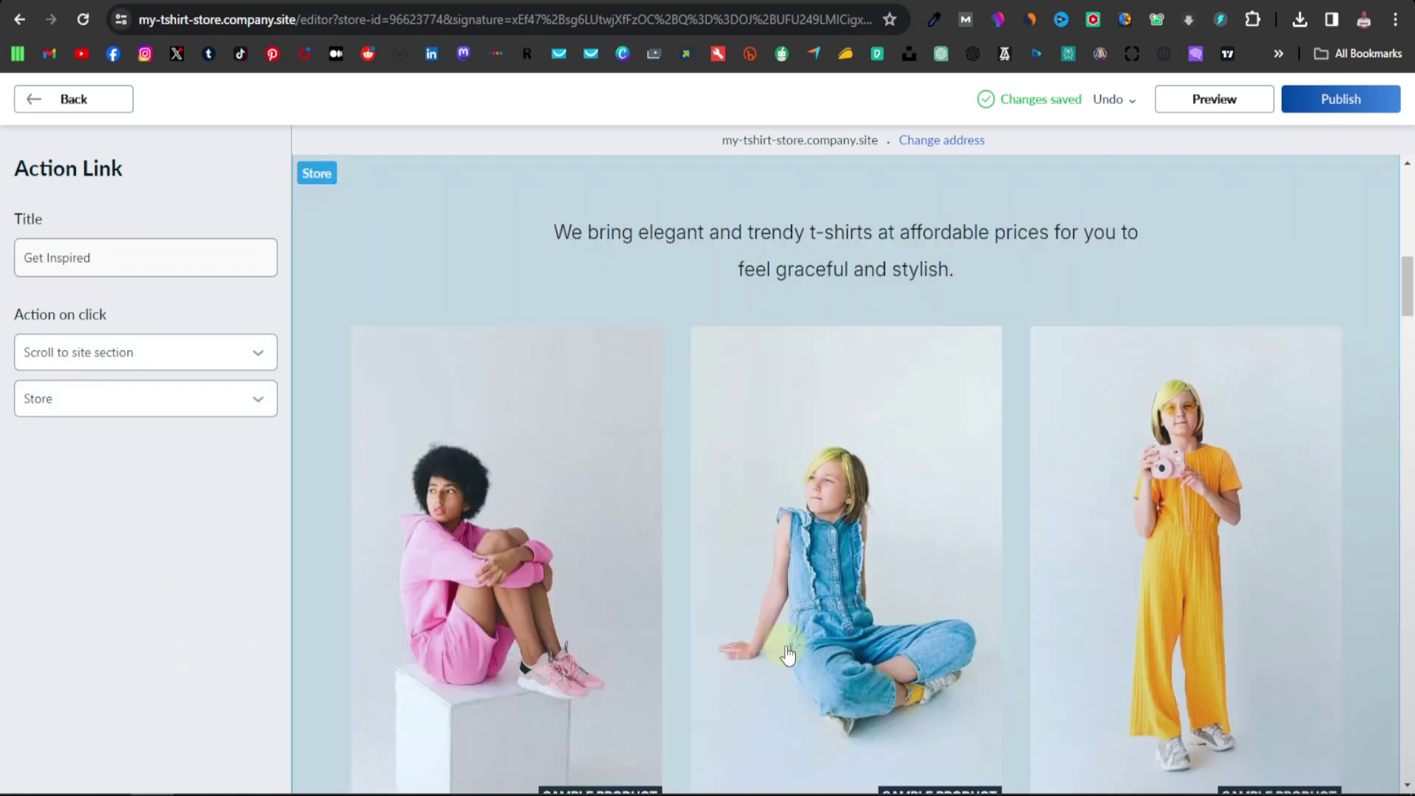
Examine the homepage preview from the store products down to About the Founder and return to the homepage sections list
scroll(785, 648, "down", 10)
scroll(787, 655, "up", 20)
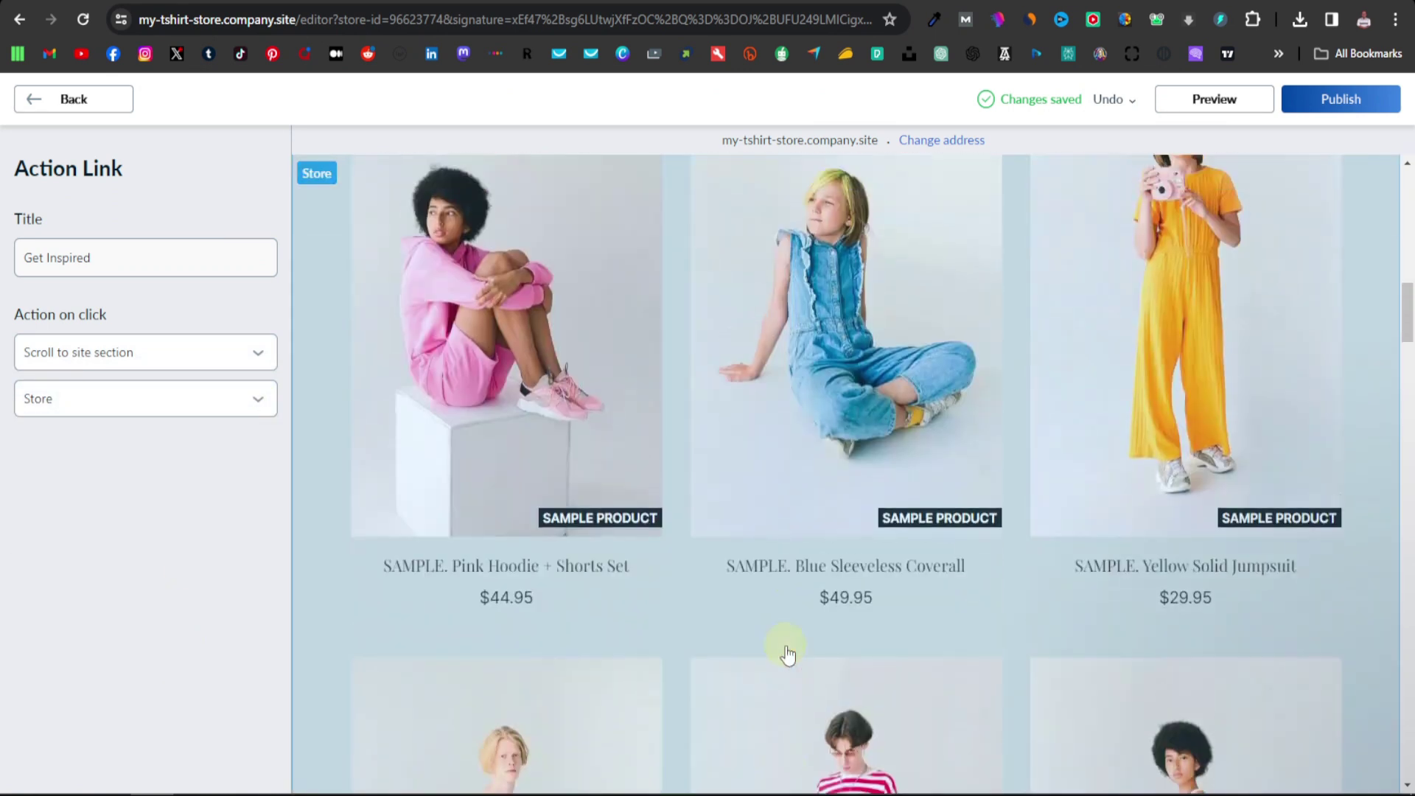
scroll(787, 652, "down", 20)
scroll(785, 650, "down", 5)
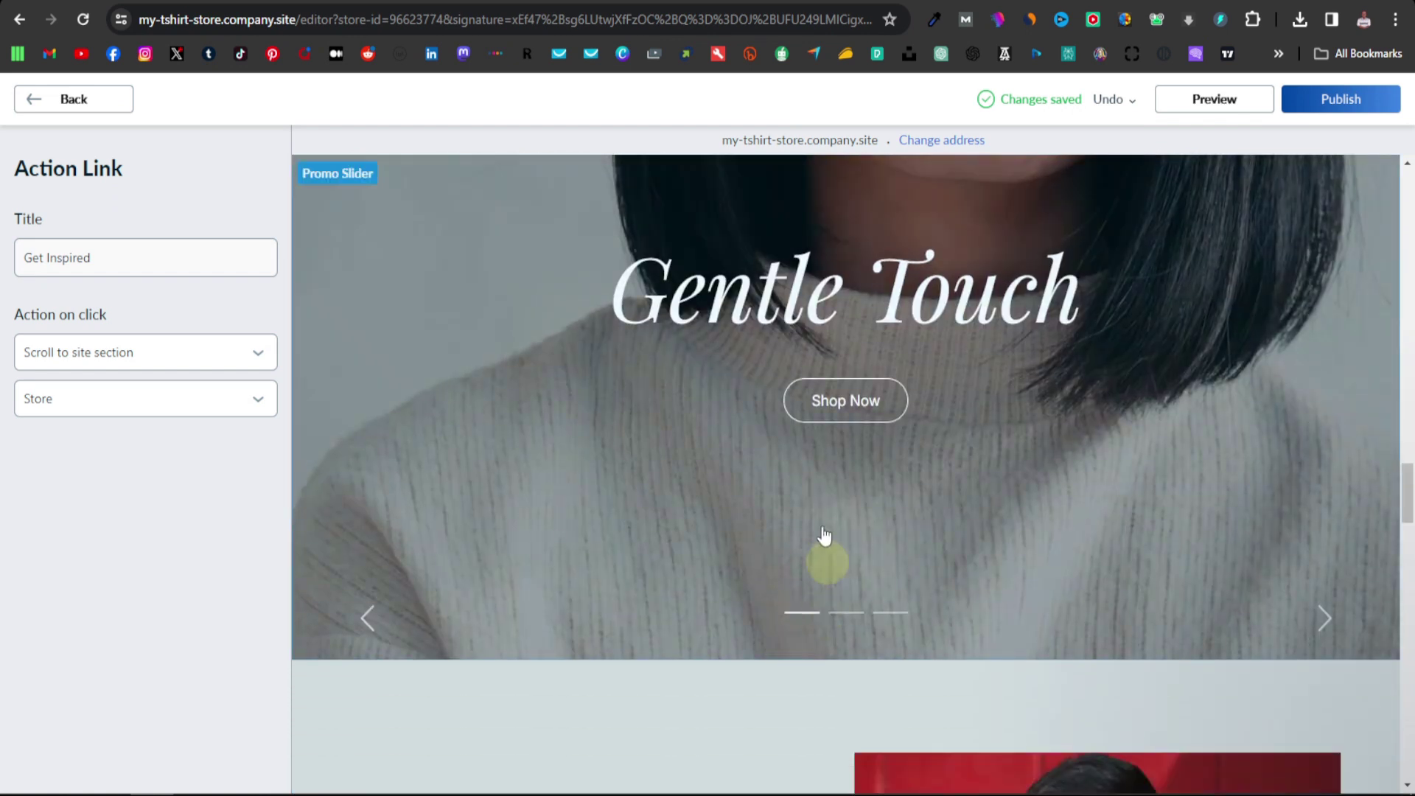
scroll(784, 446, "down", 3)
left_click(70, 98)
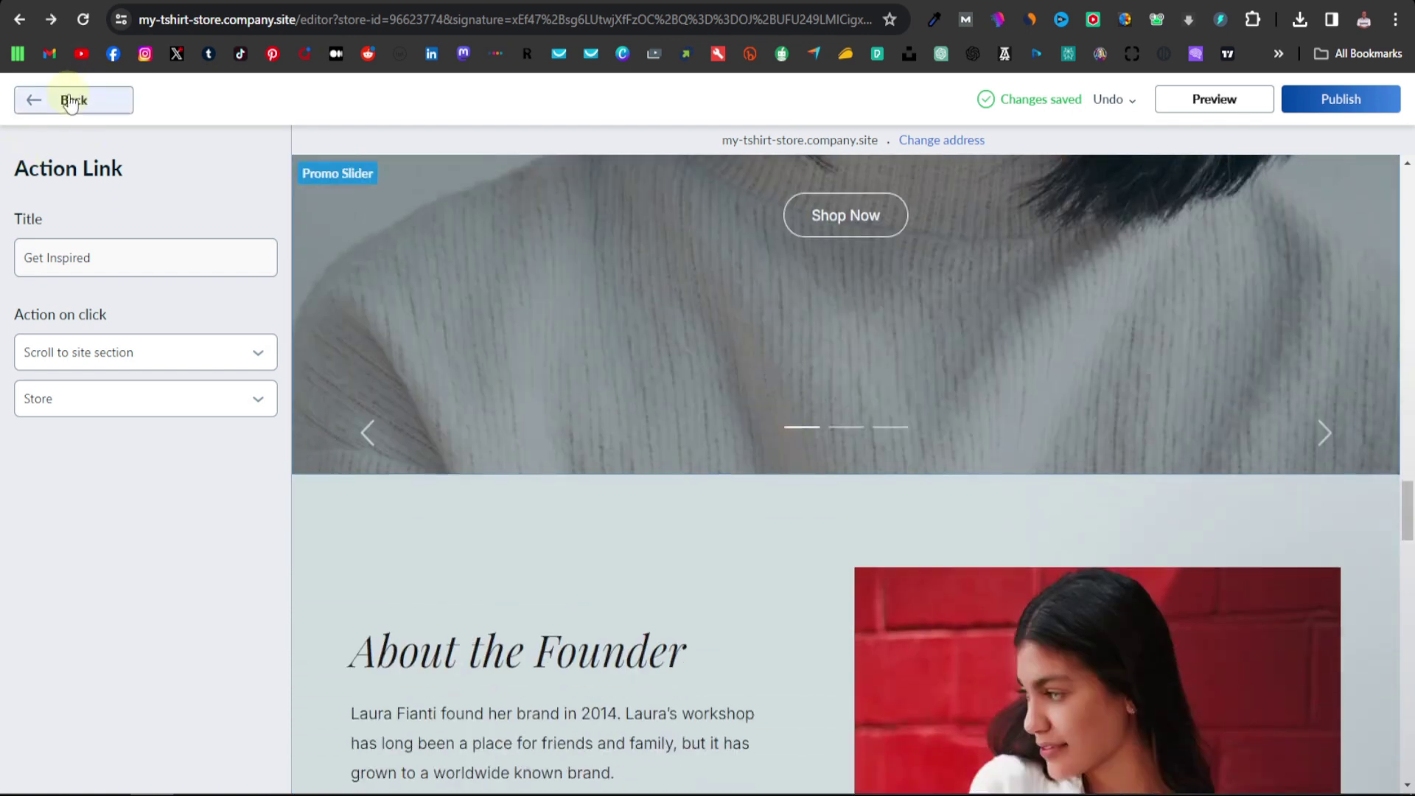
left_click(65, 99)
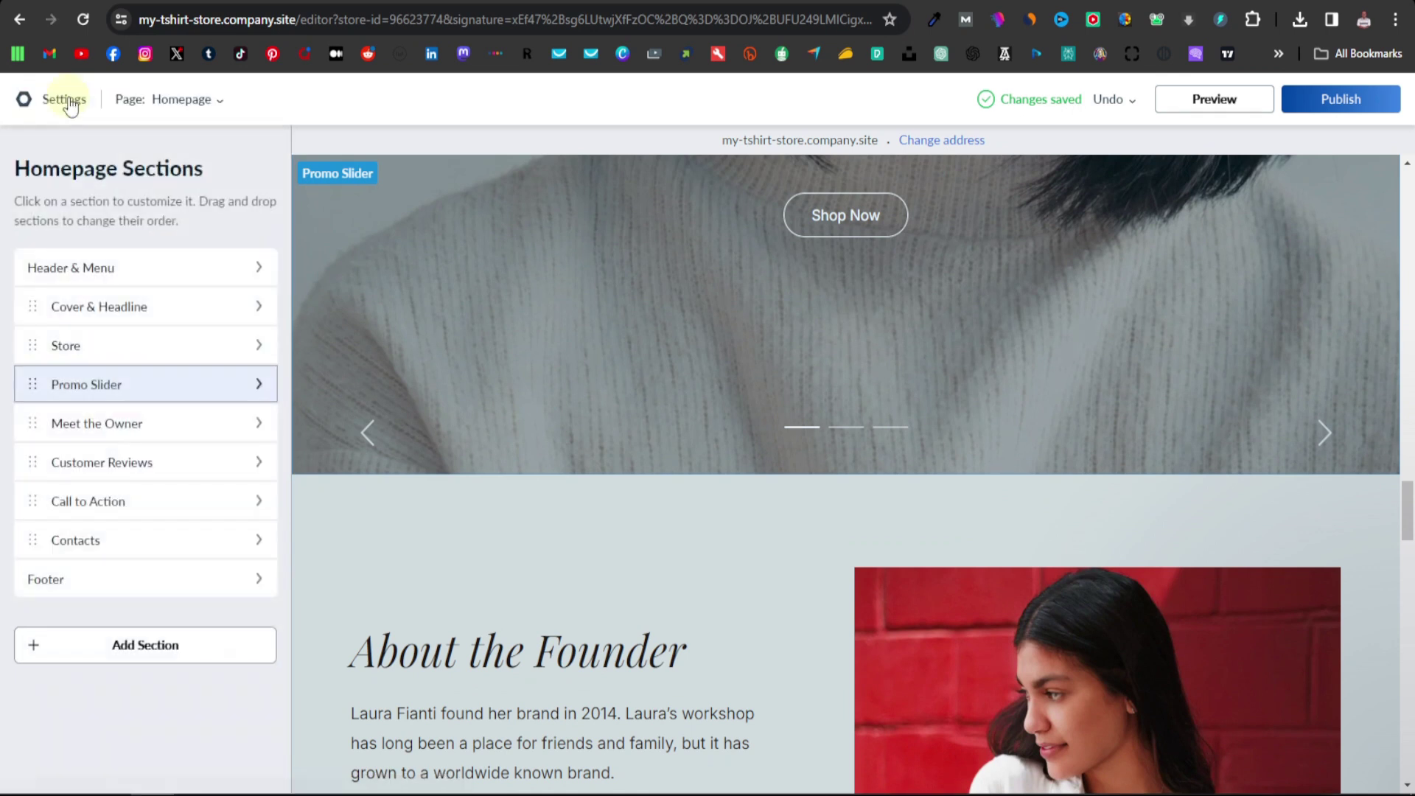
Open the Promo Slider section, review the Gentle Touch slide's settings and advance the preview to the following slide
left_click(103, 396)
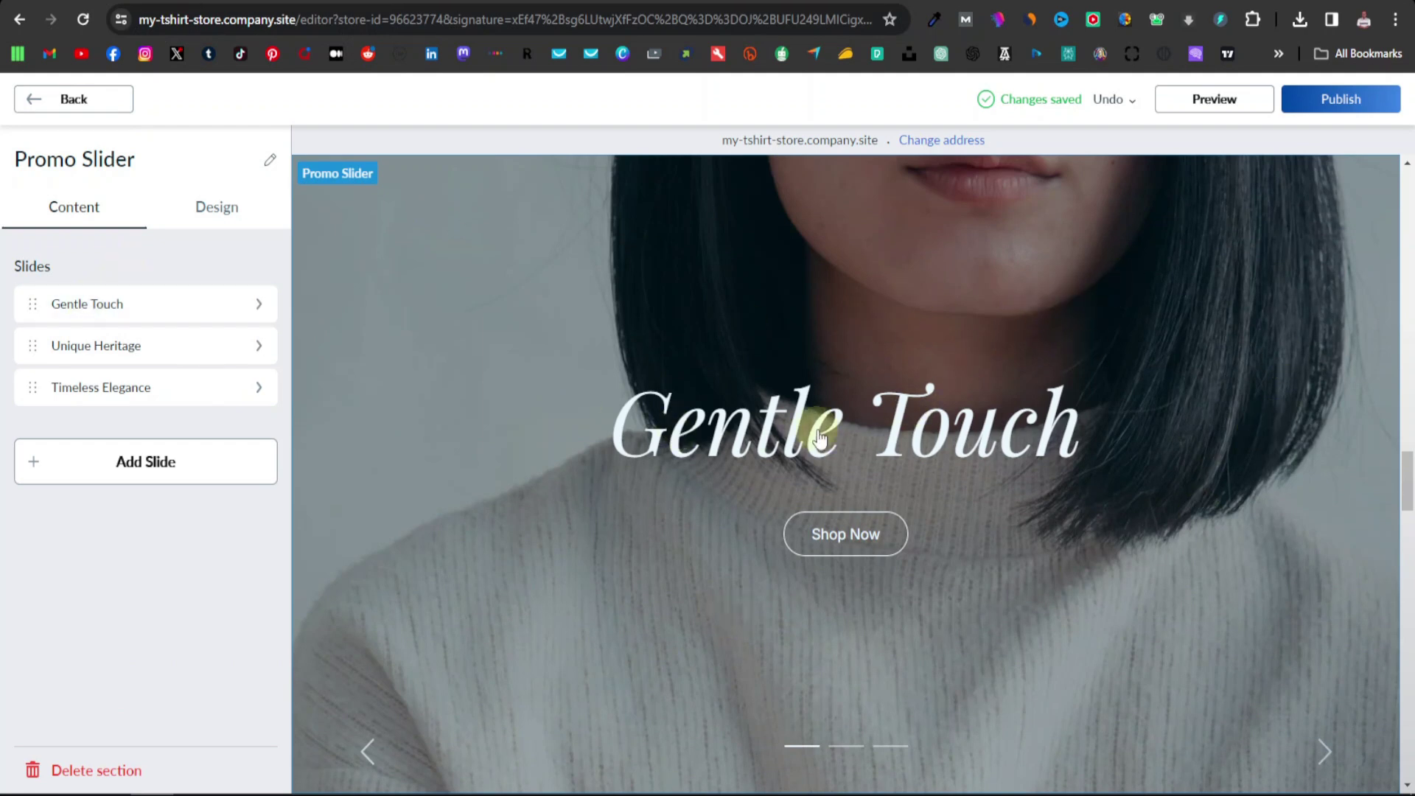
left_click(262, 309)
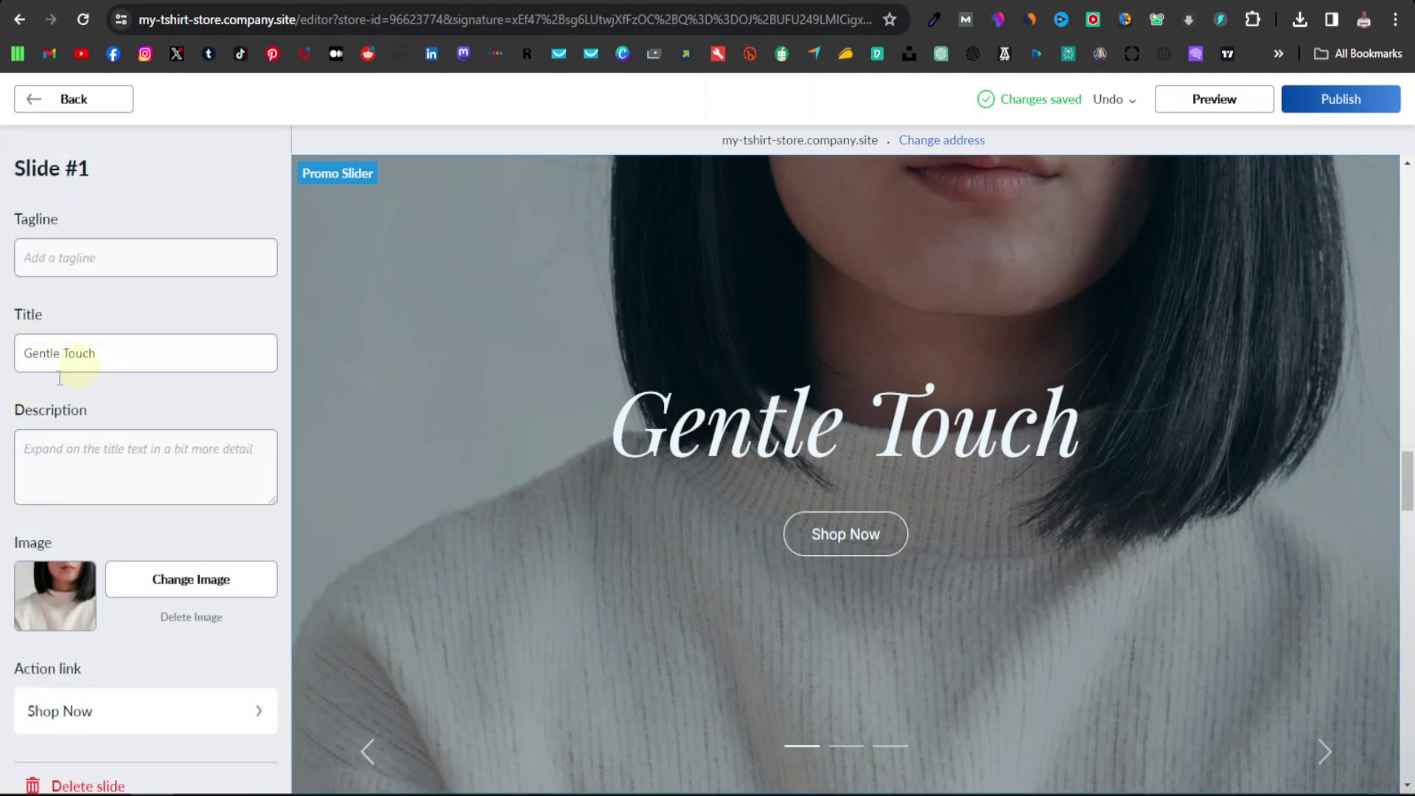
left_click(65, 99)
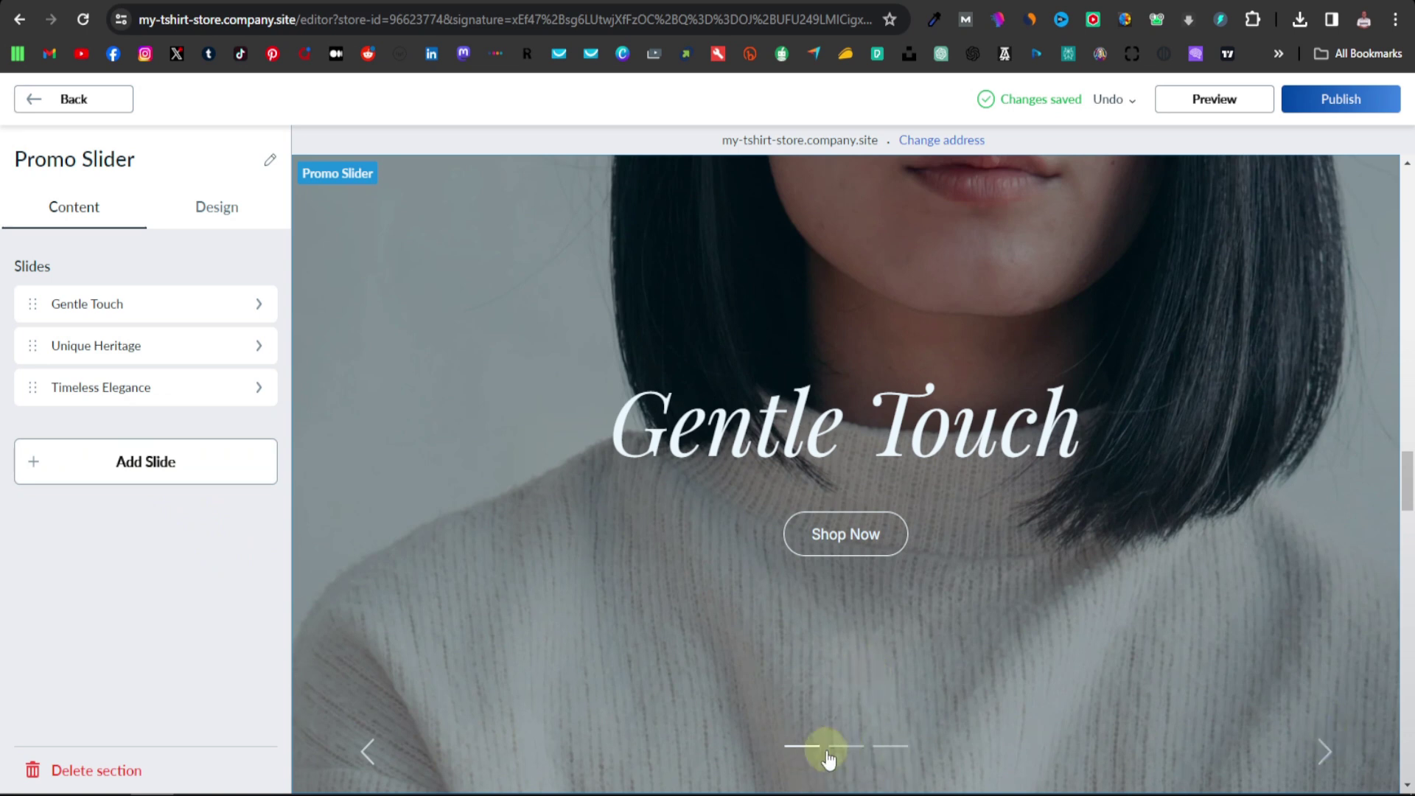
left_click(1331, 753)
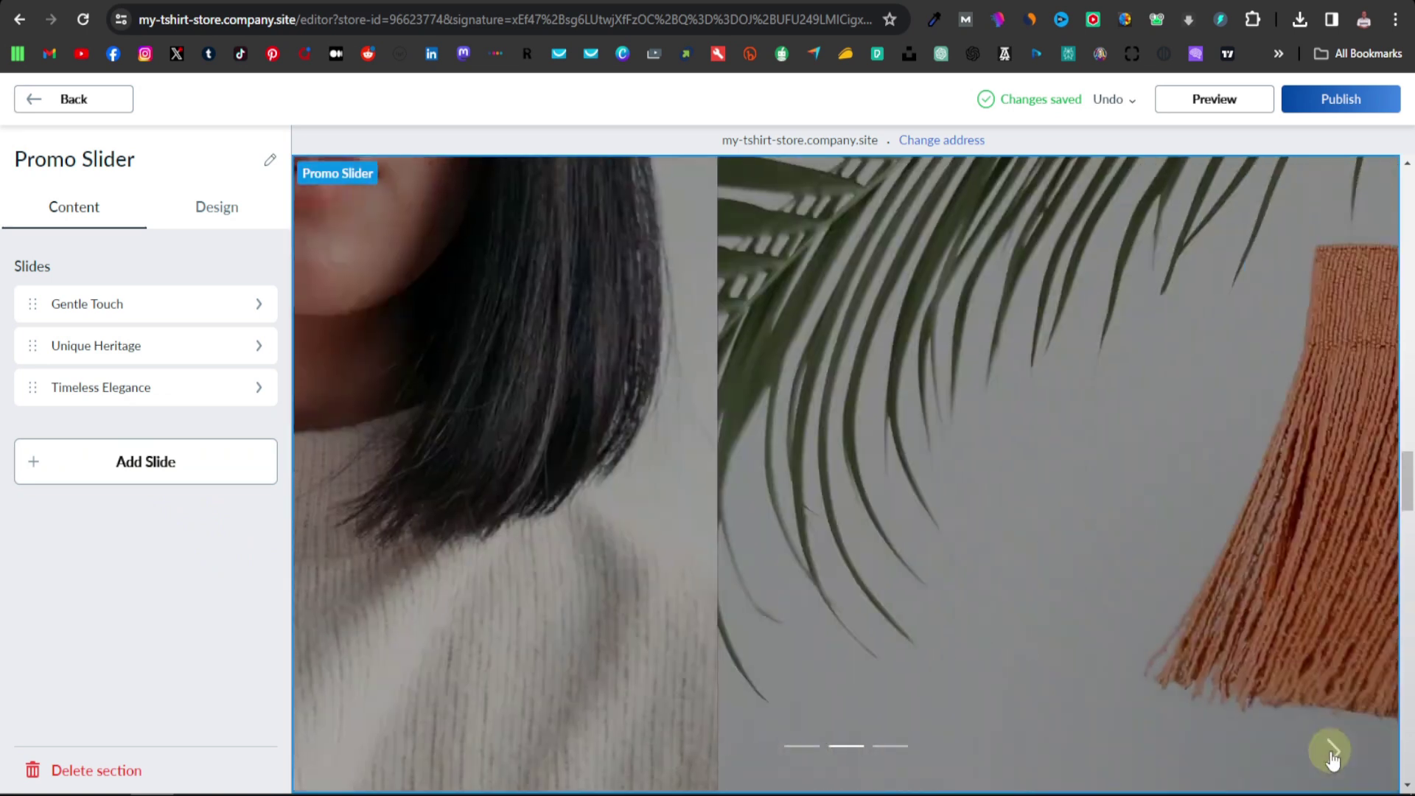
Preview the Promo Slider's last slide, try the left-aligned layout, restore the centred layout and return to the homepage sections
left_click(1329, 751)
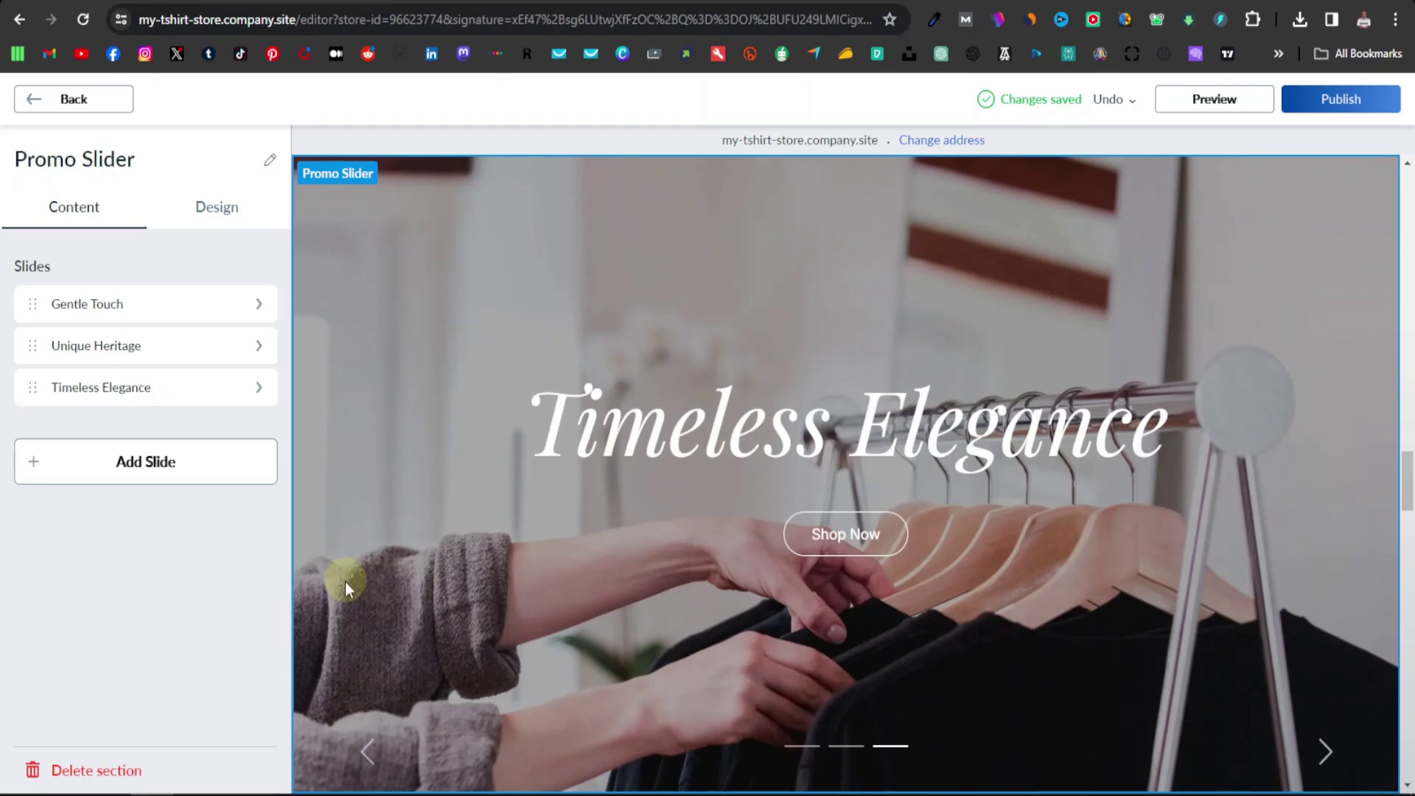
left_click(213, 211)
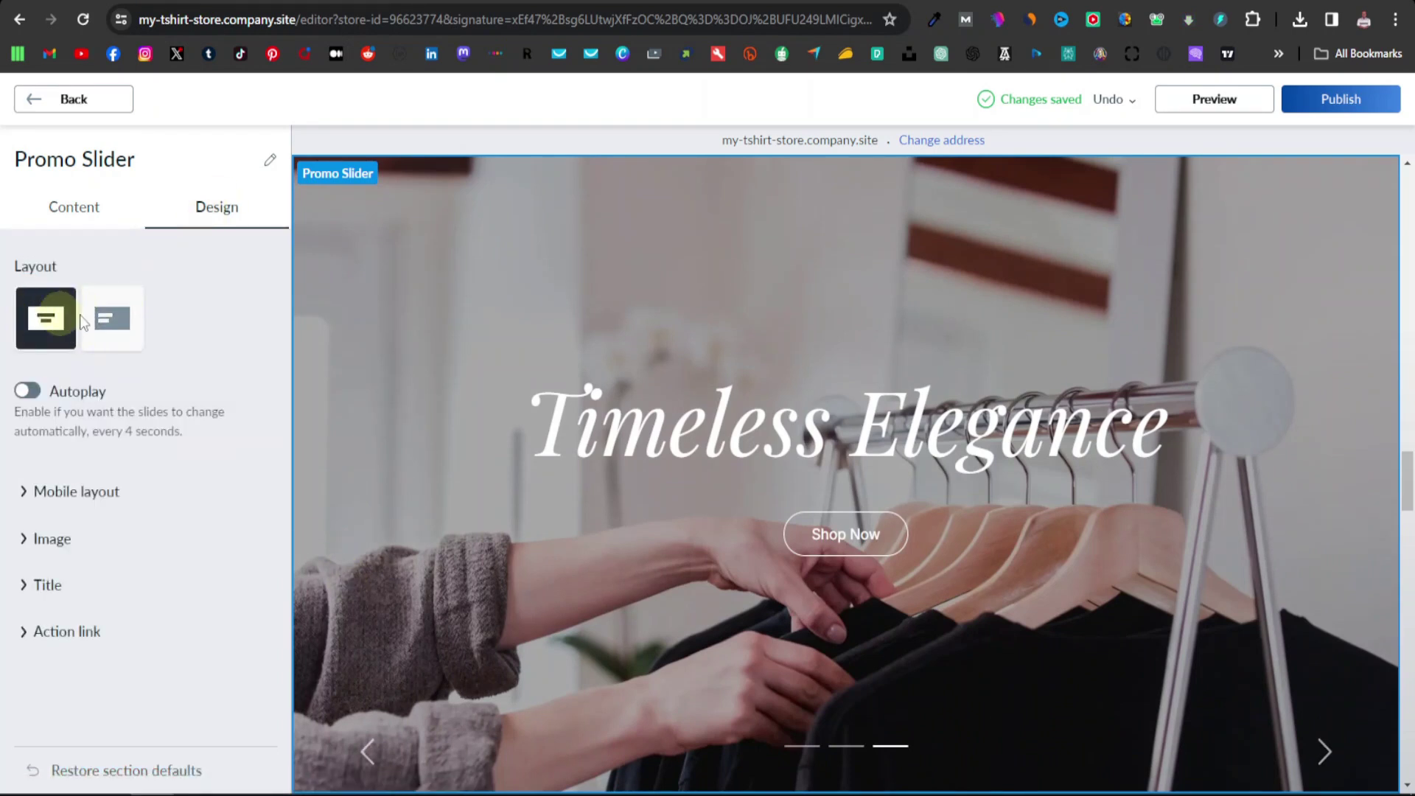
left_click(112, 317)
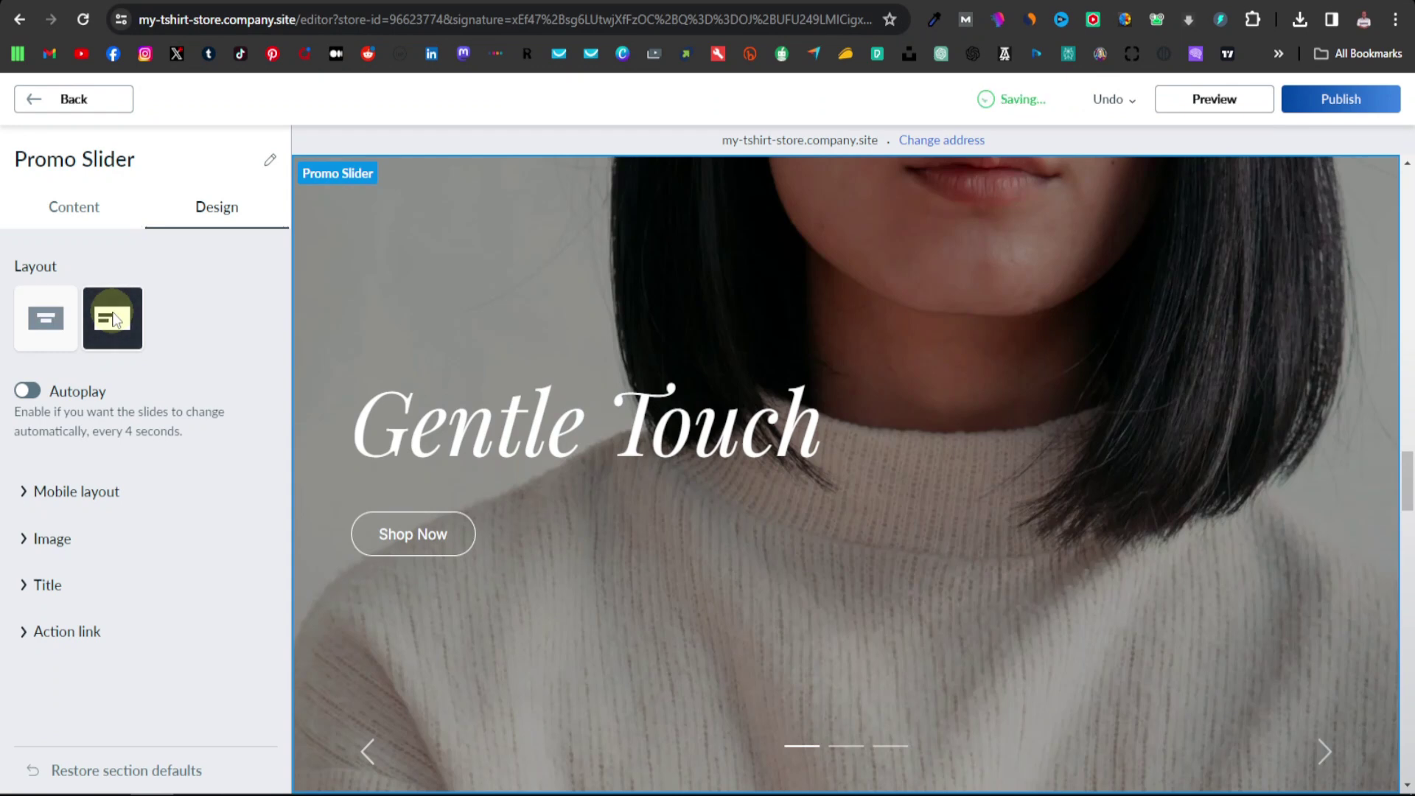
left_click(50, 326)
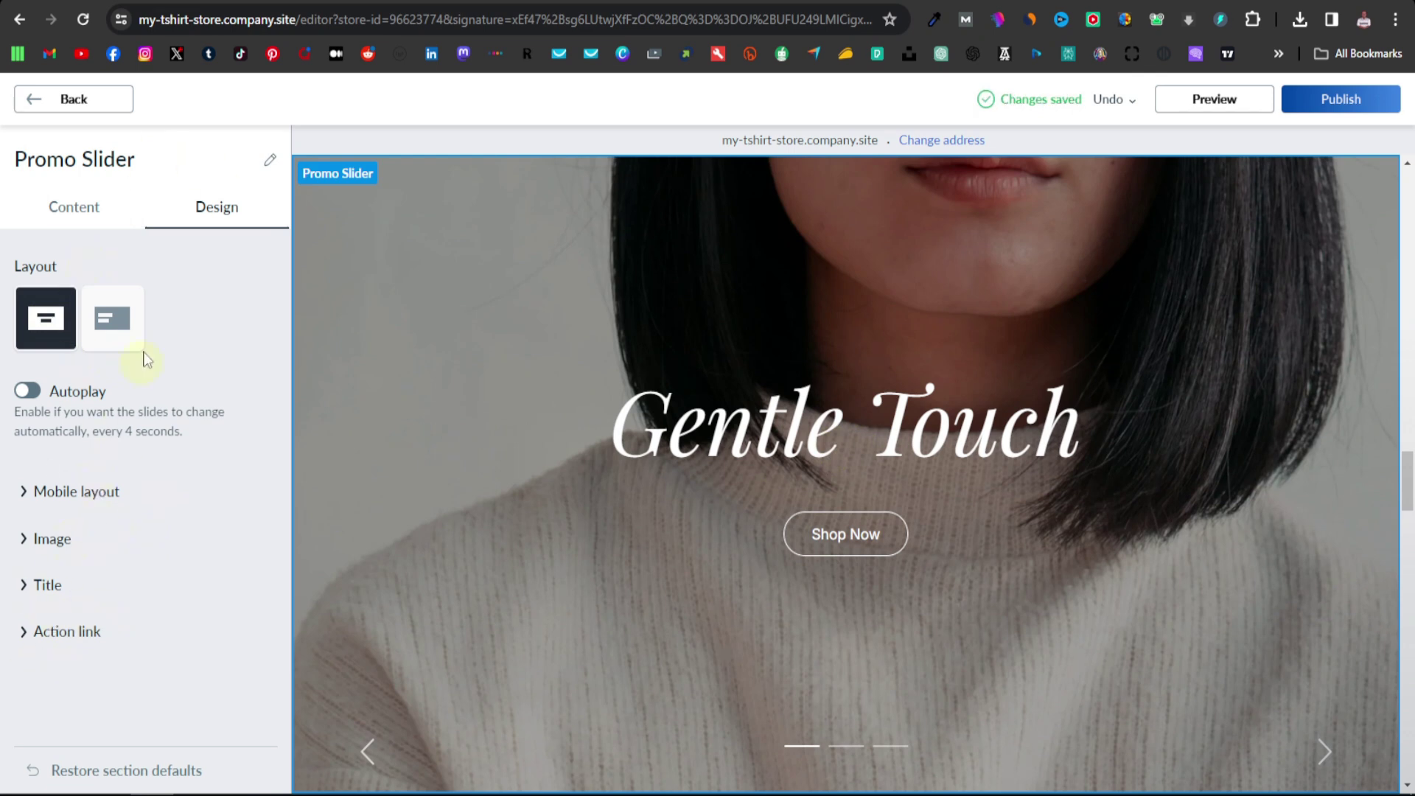
left_click(81, 214)
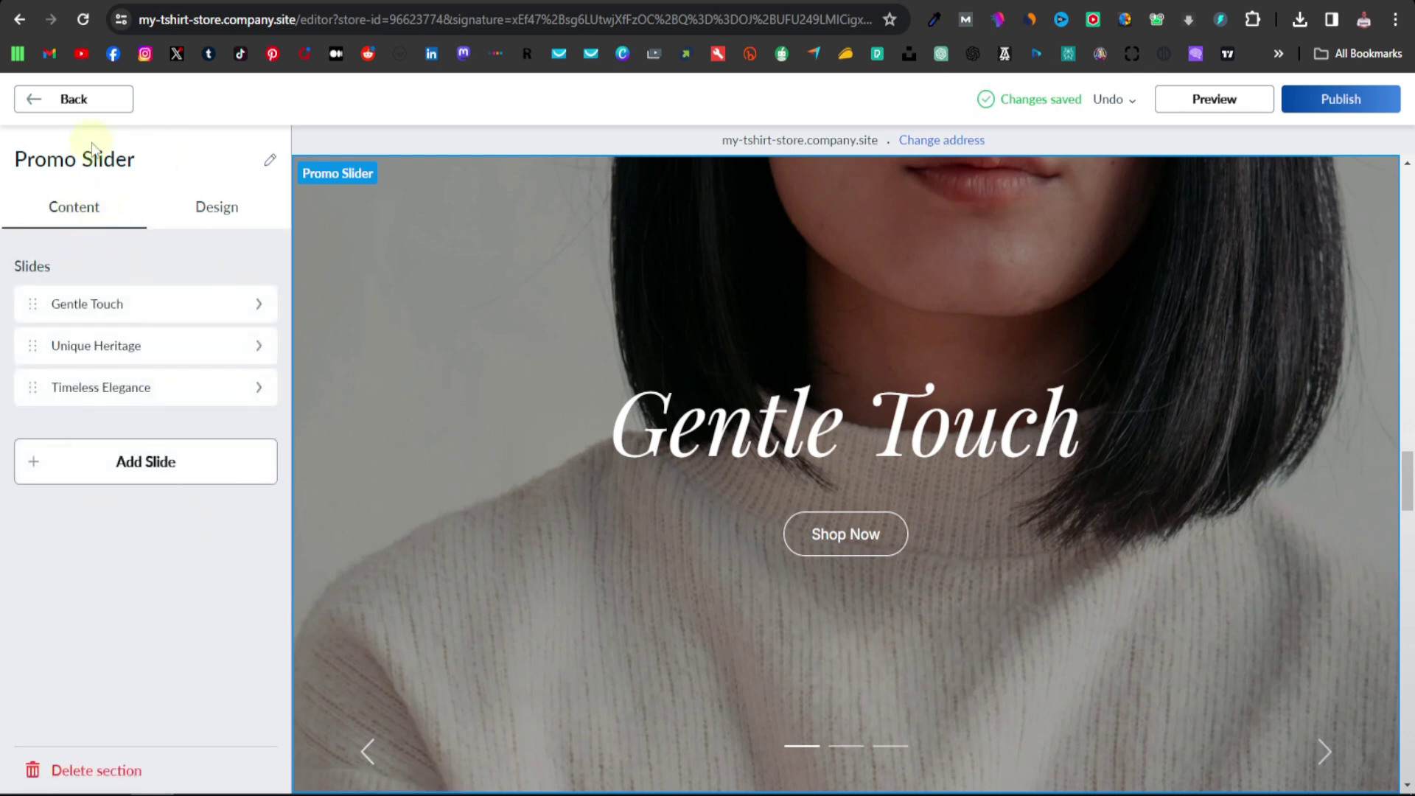
left_click(83, 117)
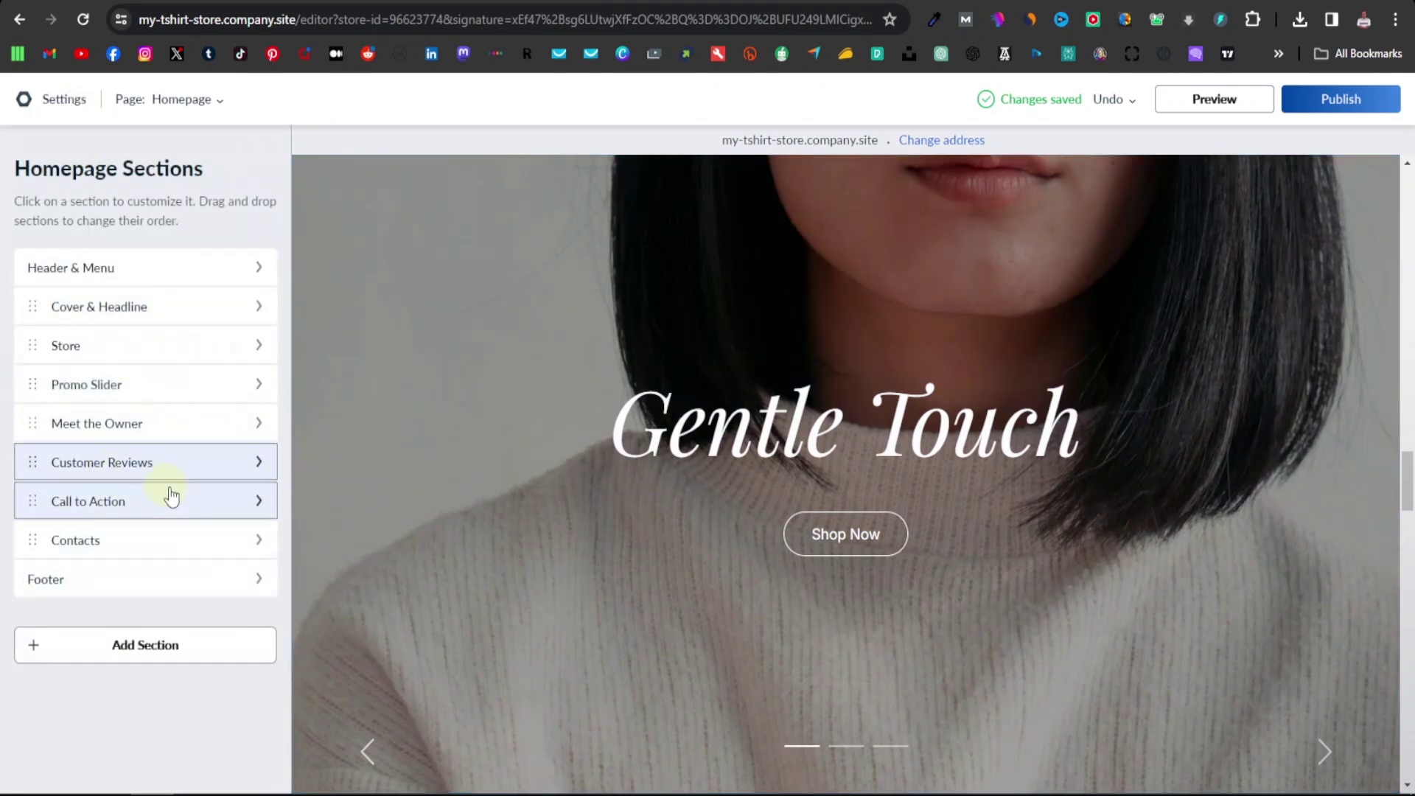
Open the Customer Reviews section and examine the homepage preview from the Promo Slider down to the contacts and footer
left_click(129, 463)
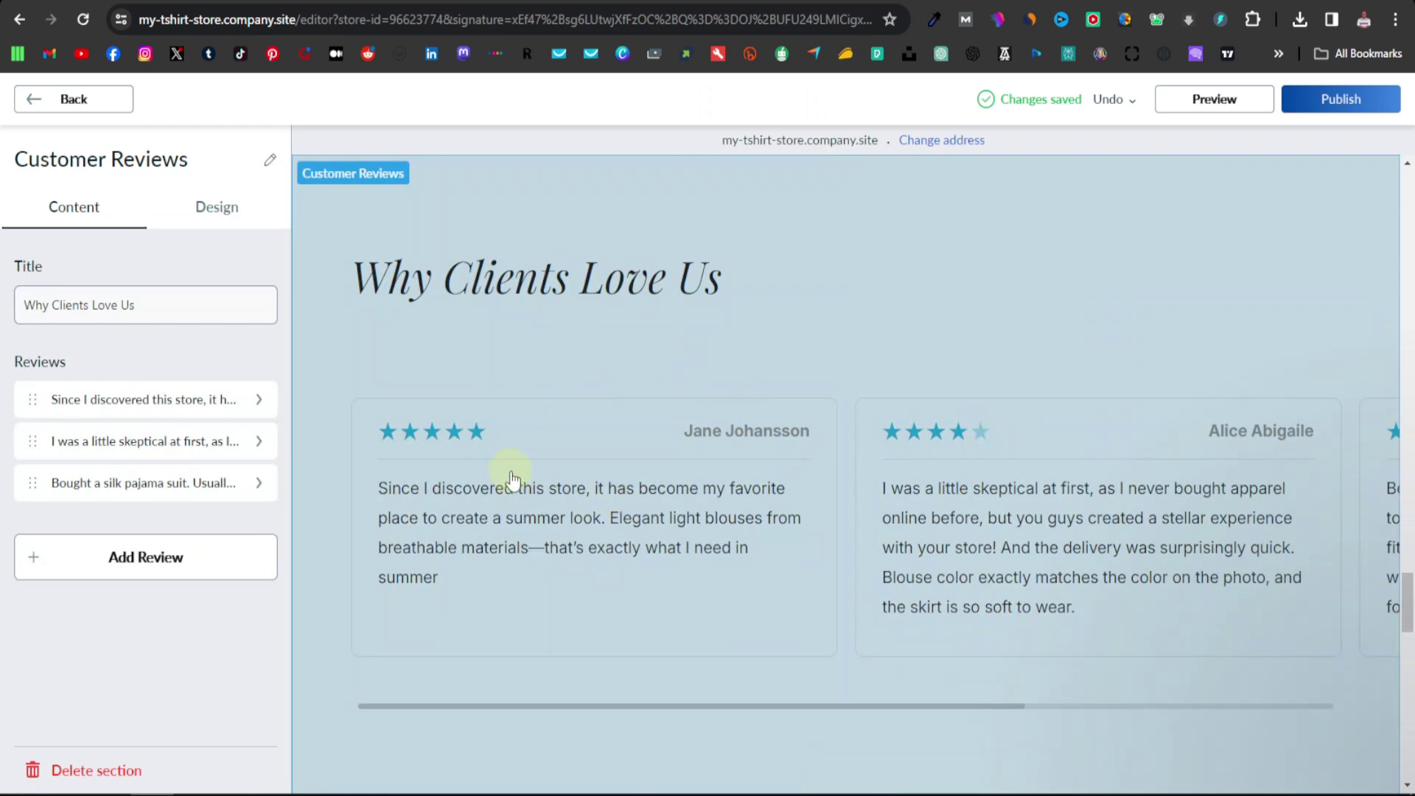
scroll(663, 509, "down", 8)
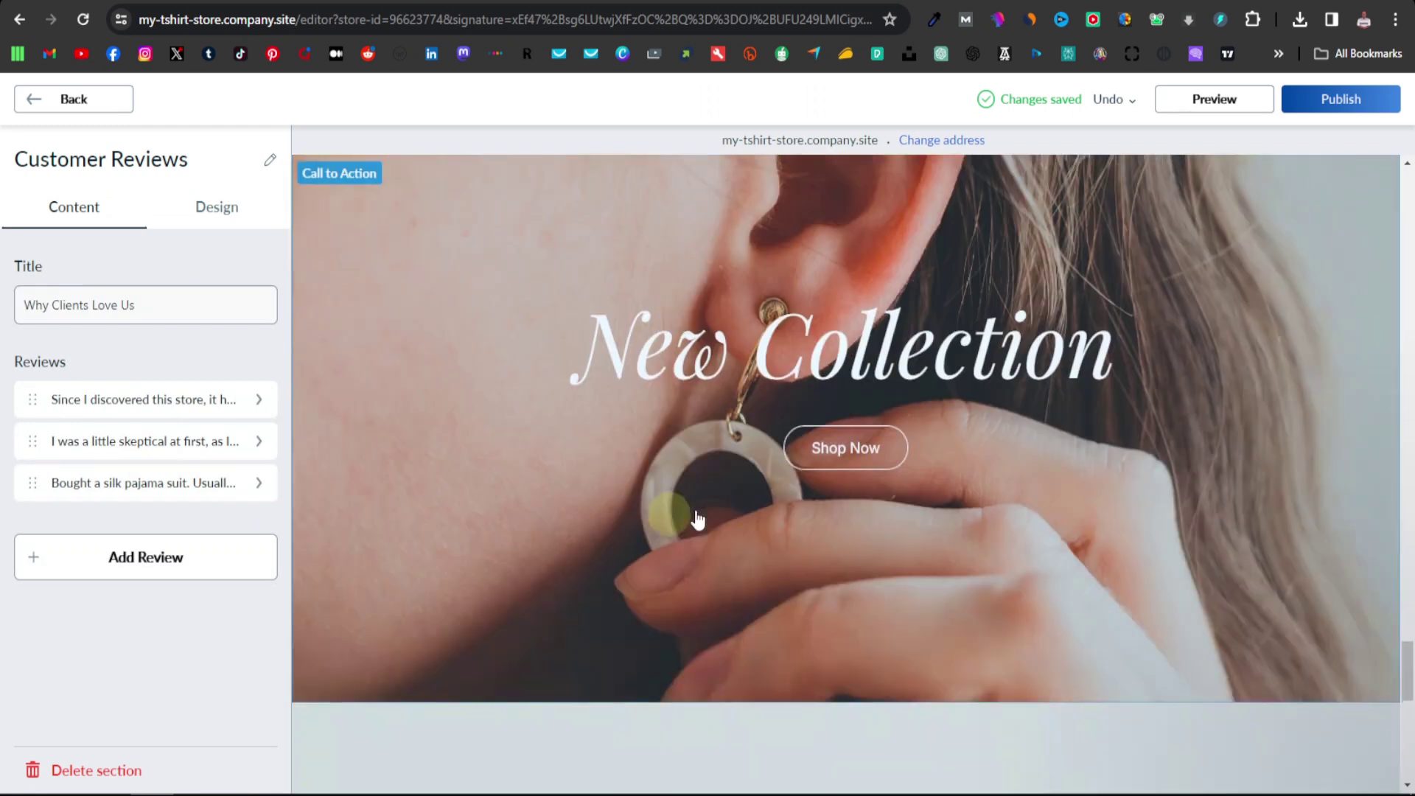
scroll(730, 431, "down", 10)
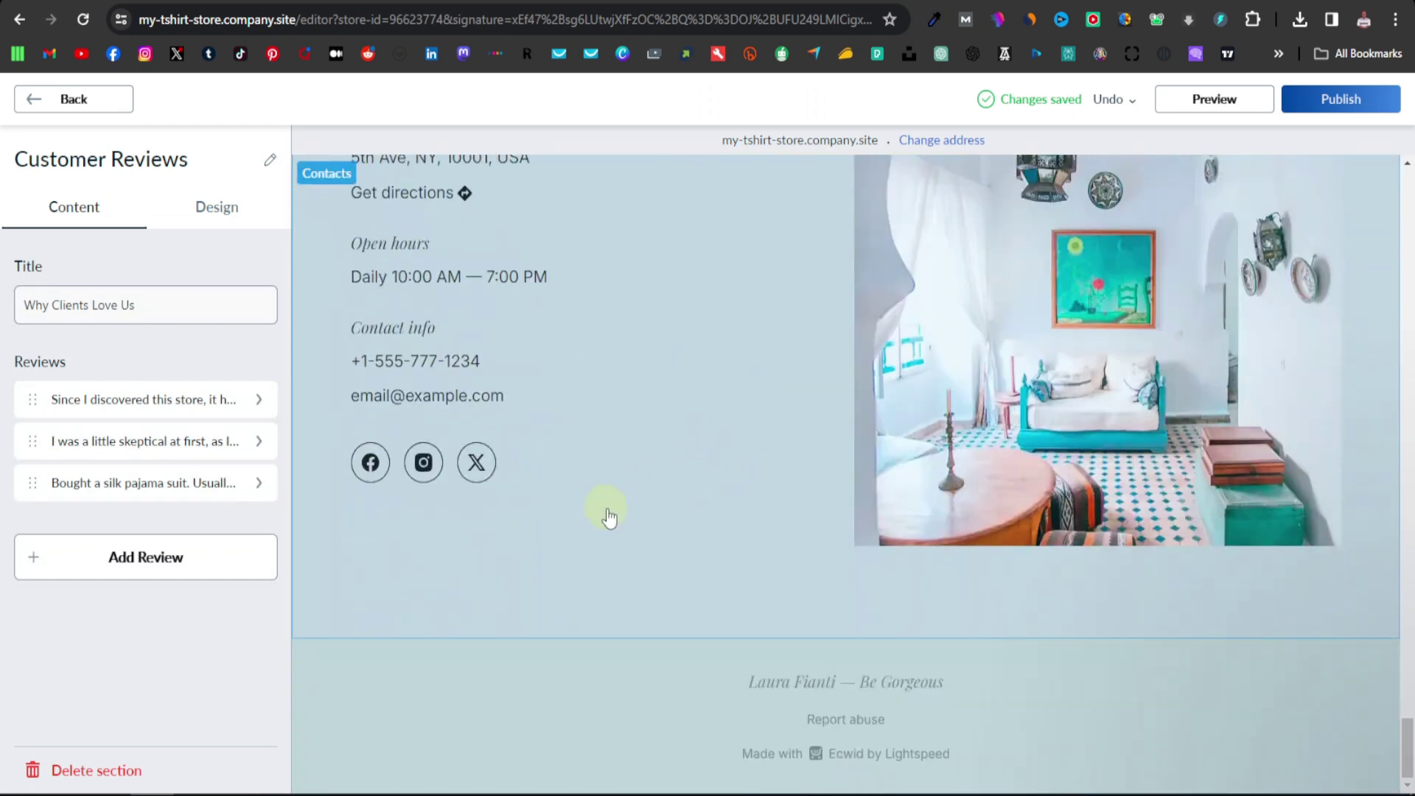
scroll(763, 546, "up", 20)
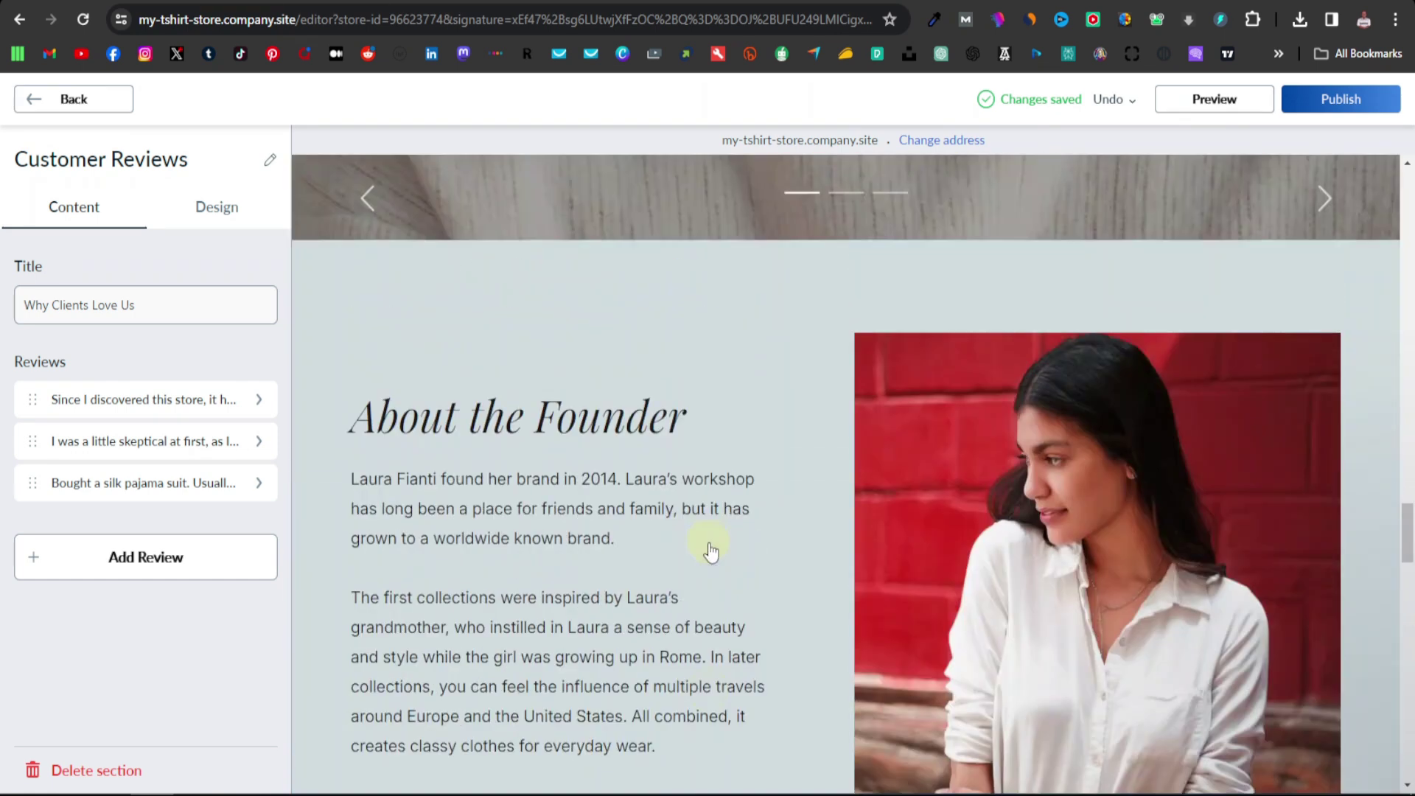
scroll(737, 569, "down", 8)
scroll(732, 555, "up", 11)
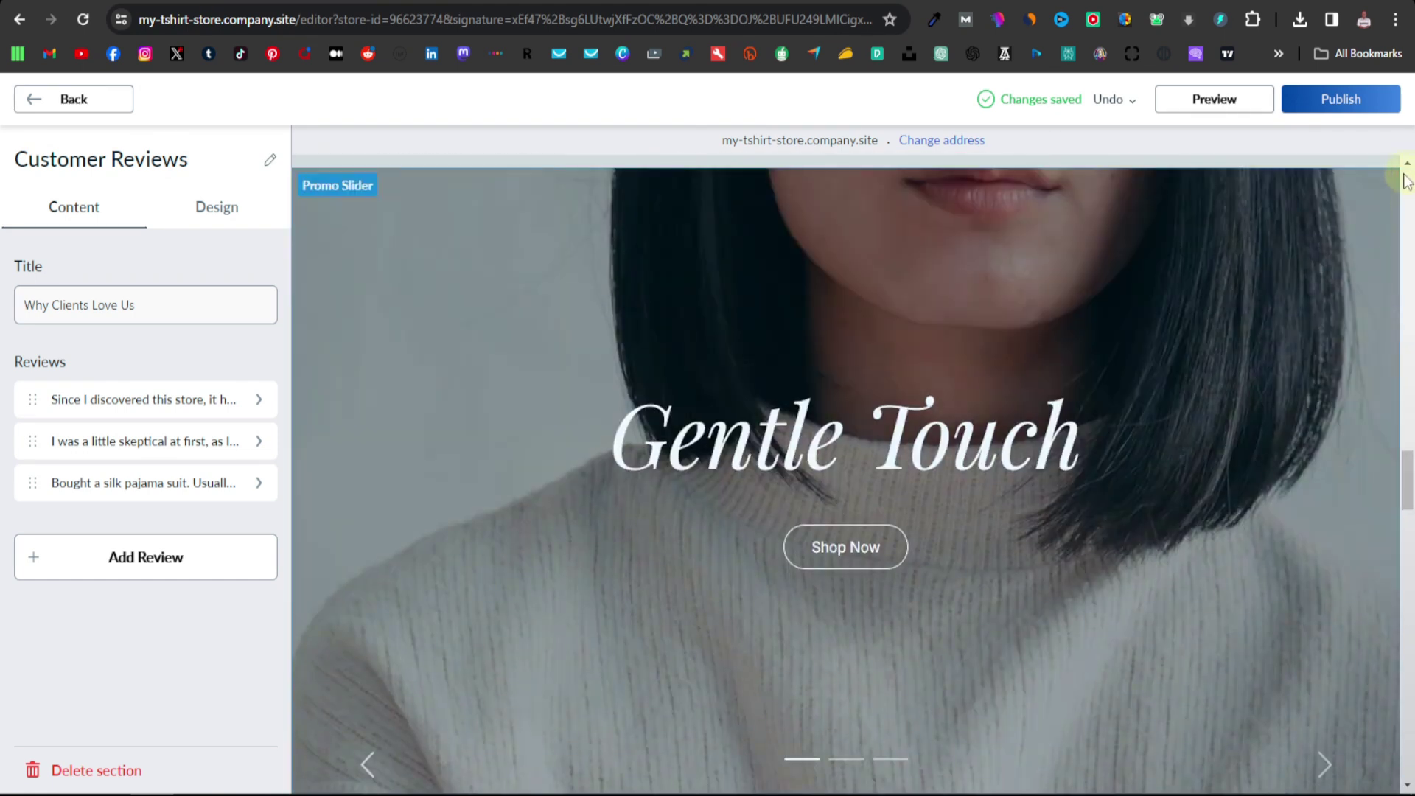
Publish the t-shirt store website and open the live site
left_click(1341, 103)
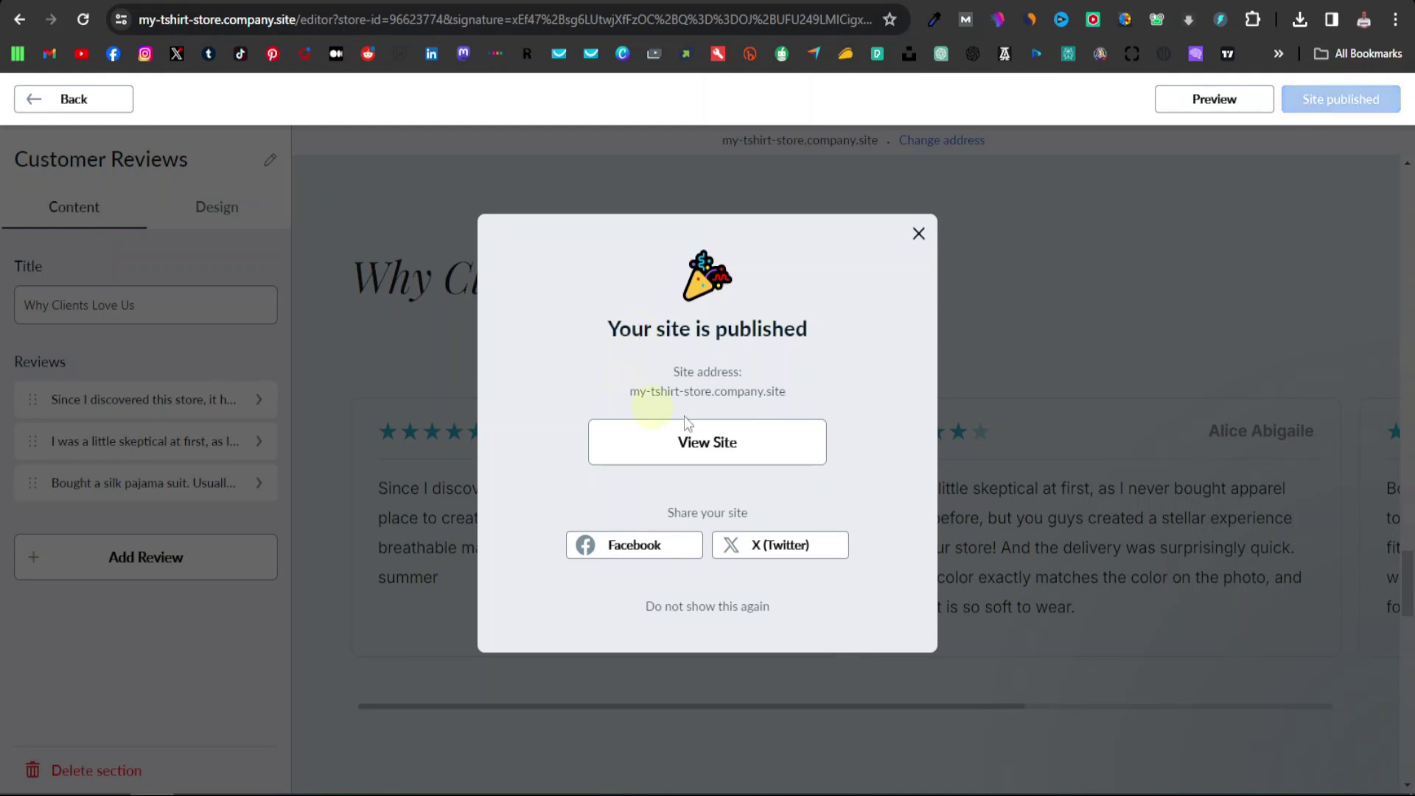
left_click(726, 446)
Examine the published homepage from the cover quote and products through the slider, founder, reviews and Visit Us sections
scroll(725, 435, "down", 10)
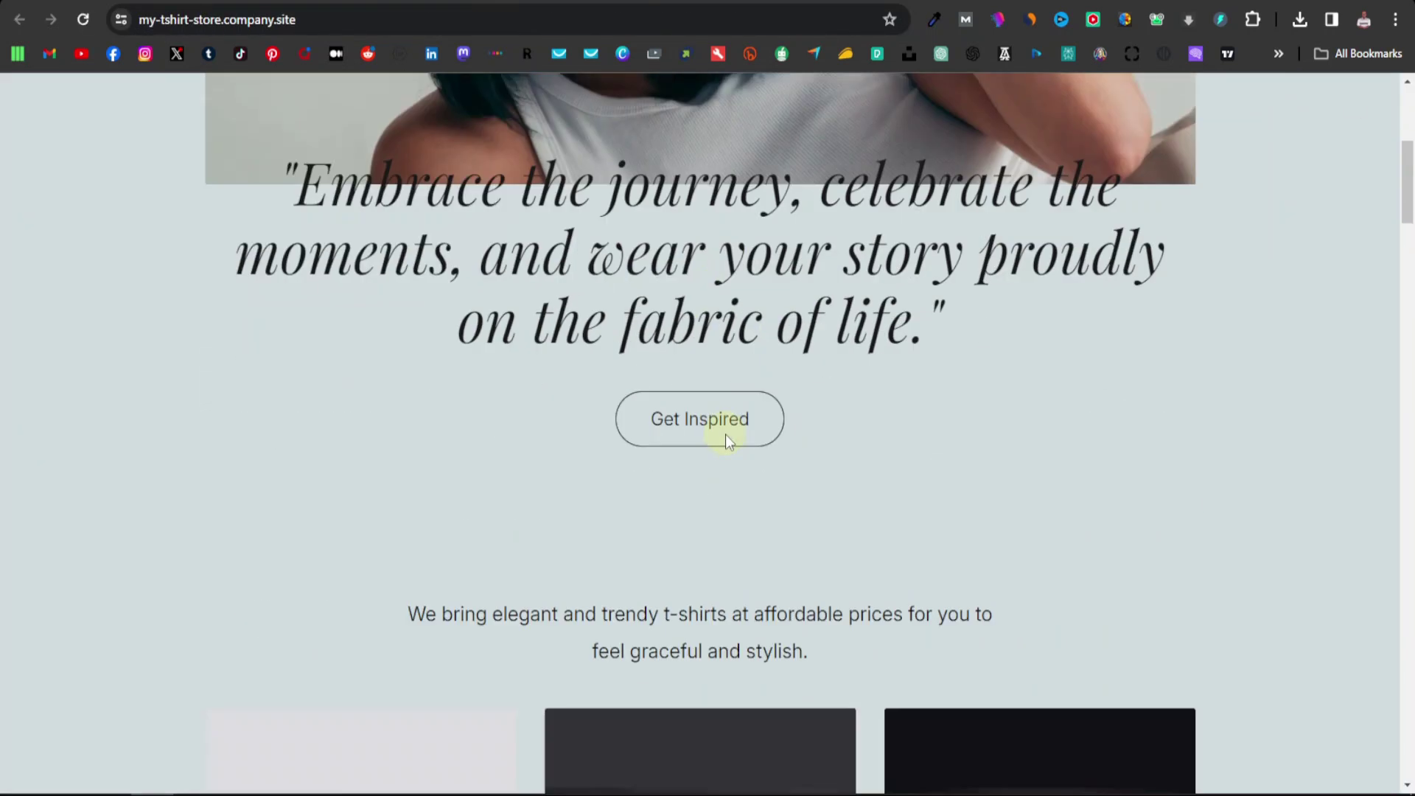
scroll(726, 437, "down", 7)
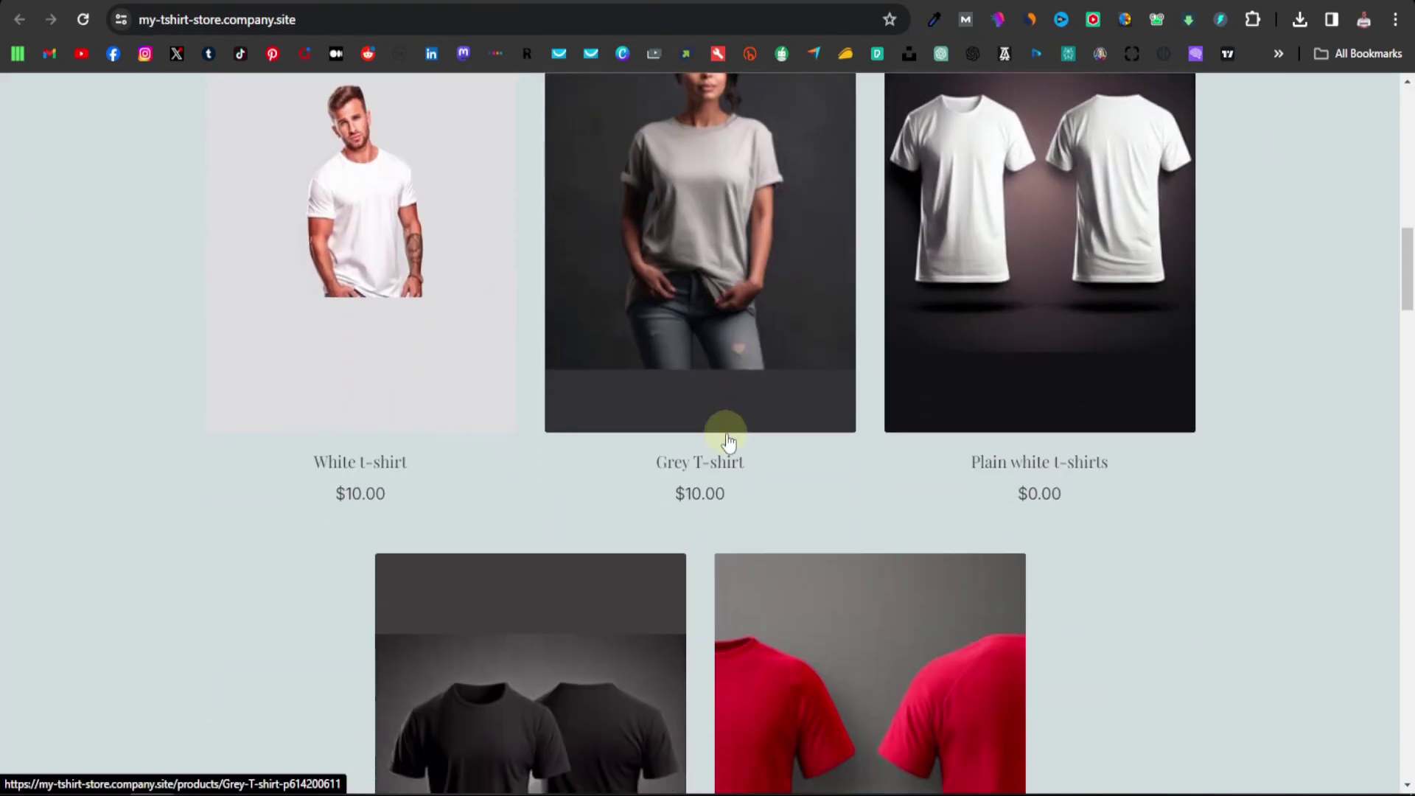
scroll(726, 435, "down", 15)
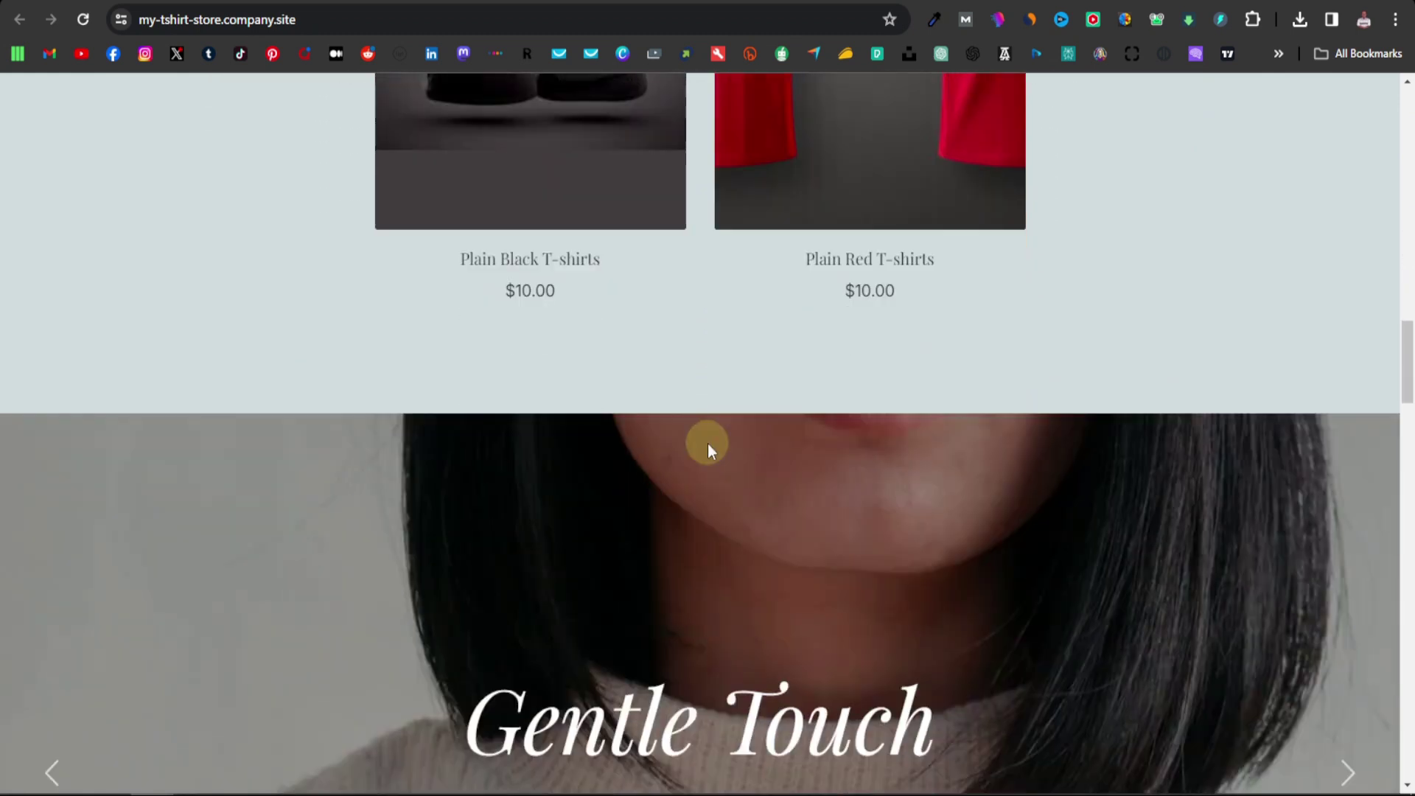
scroll(707, 443, "down", 20)
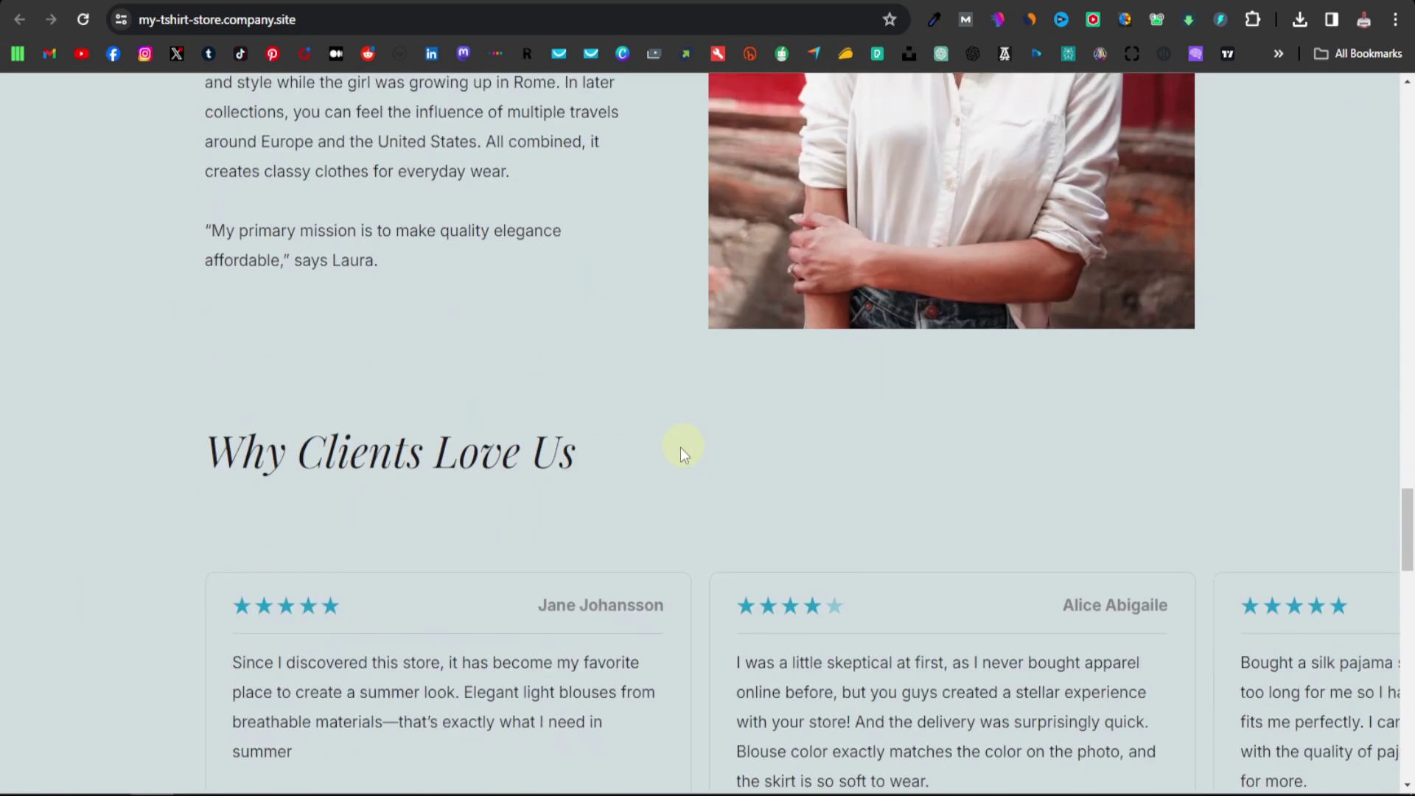
scroll(679, 448, "down", 15)
scroll(680, 448, "up", 13)
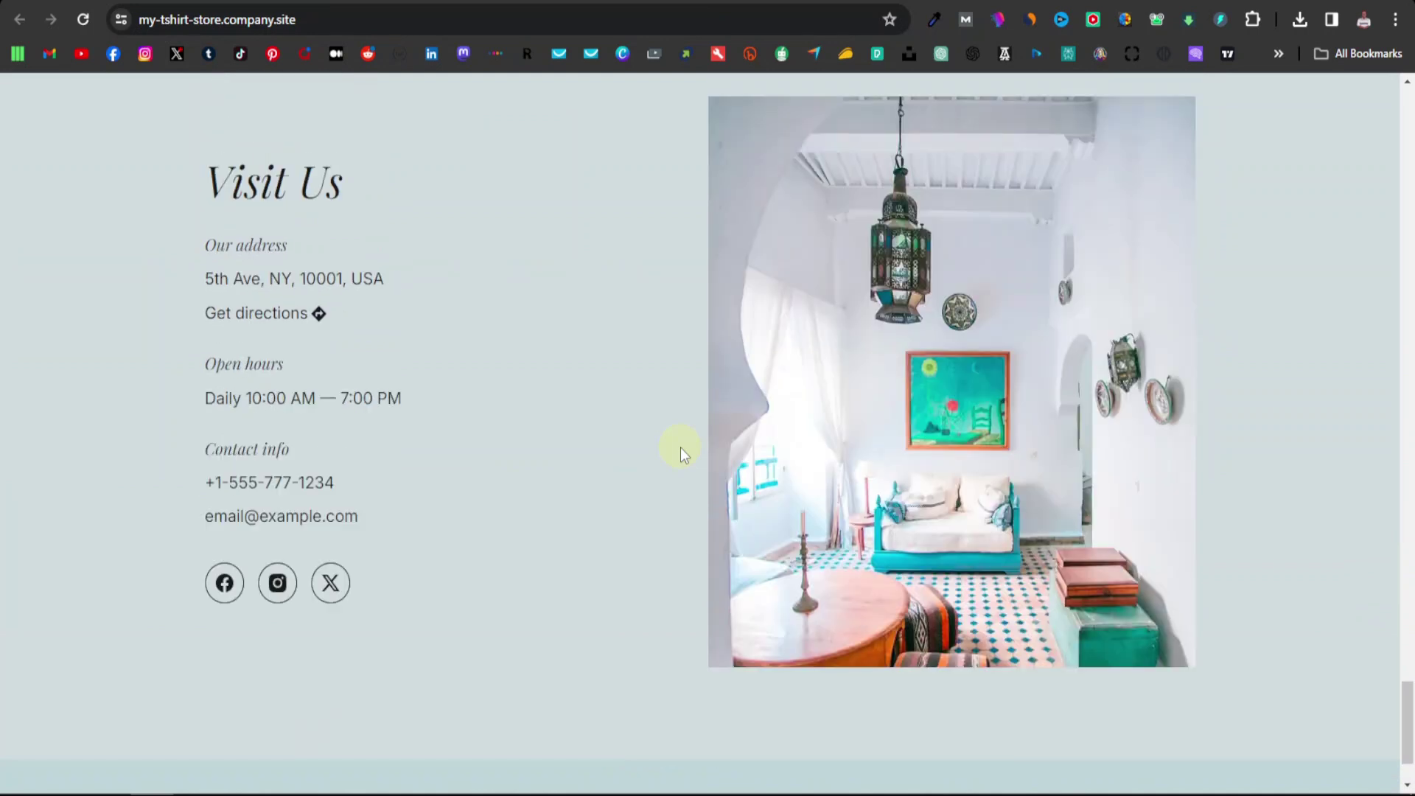
scroll(683, 450, "up", 20)
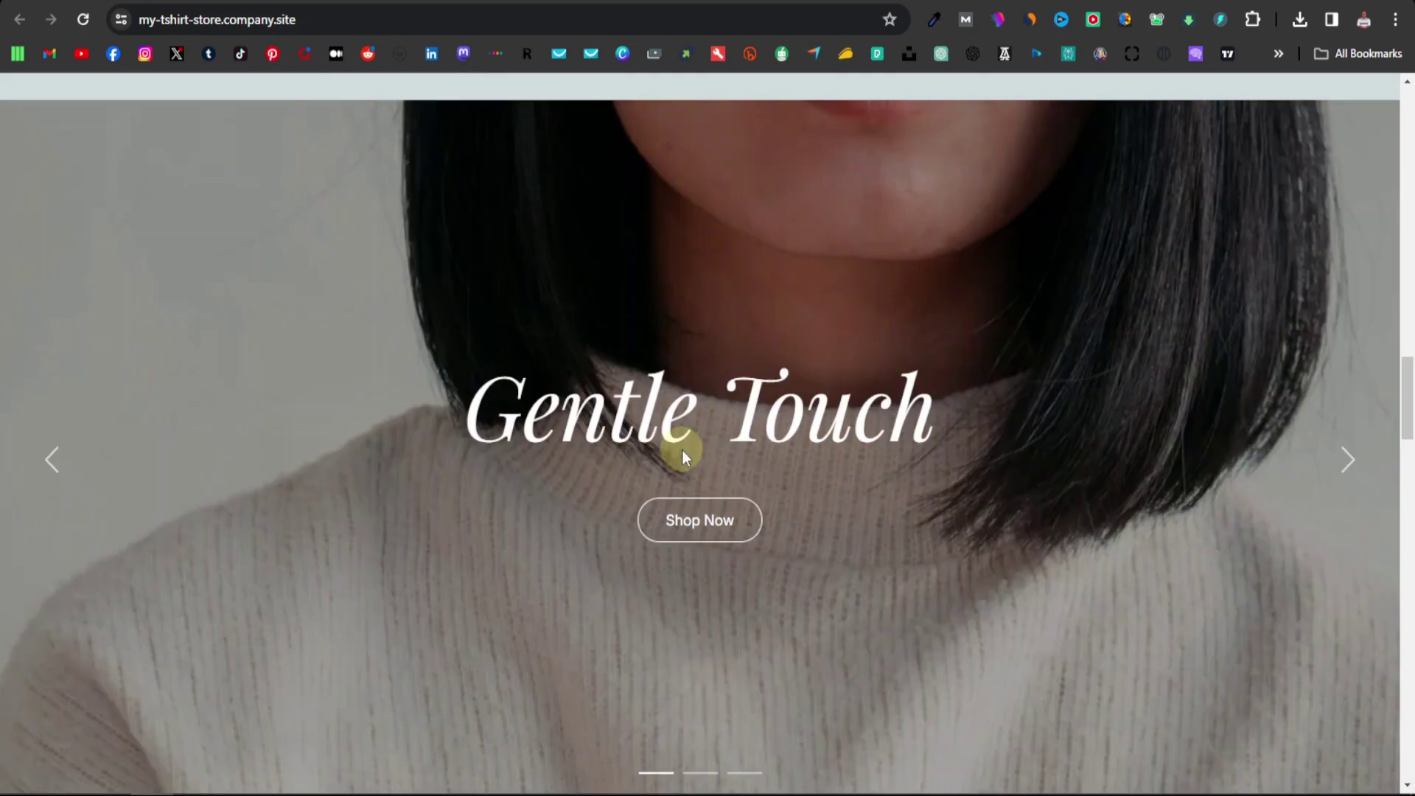
scroll(823, 400, "up", 10)
scroll(610, 457, "down", 7)
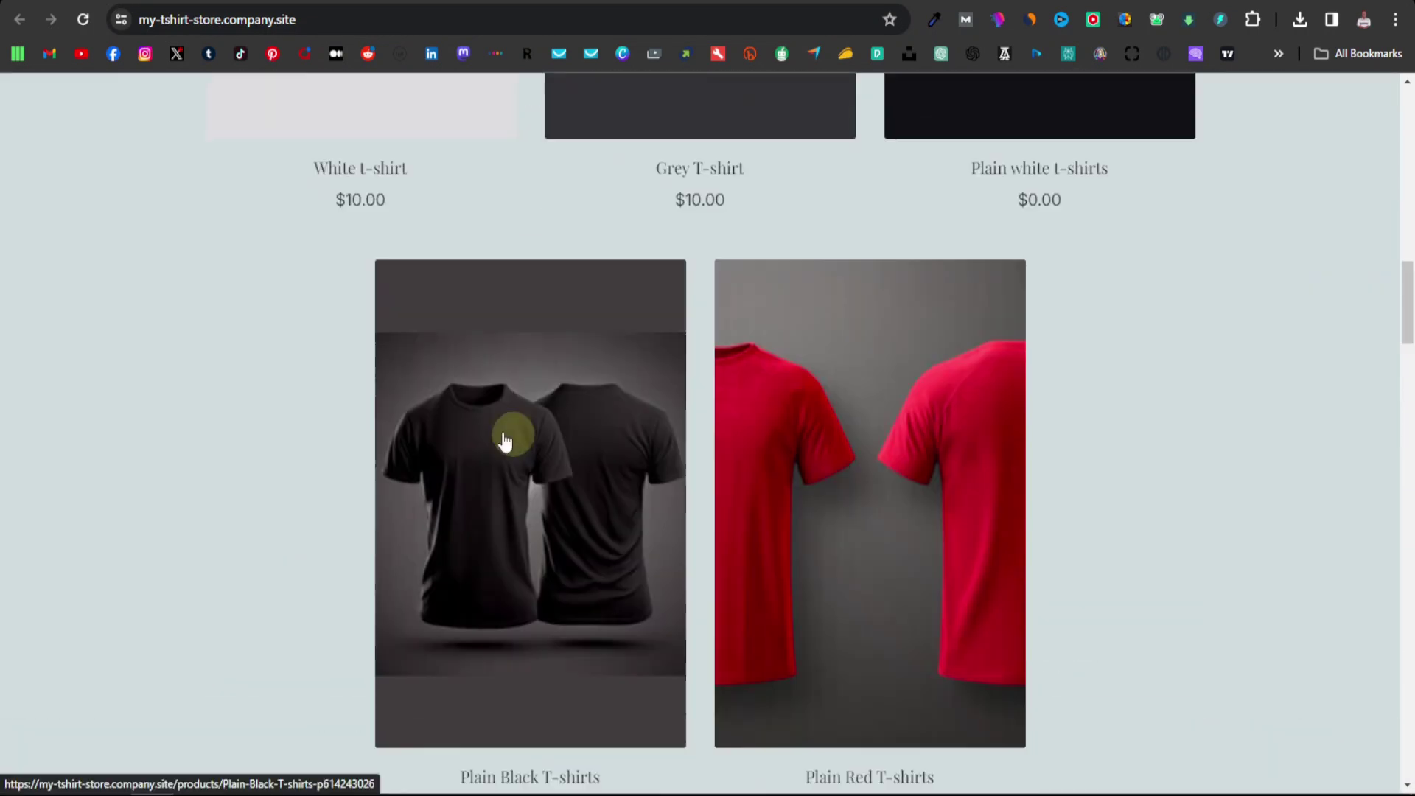
scroll(679, 435, "down", 20)
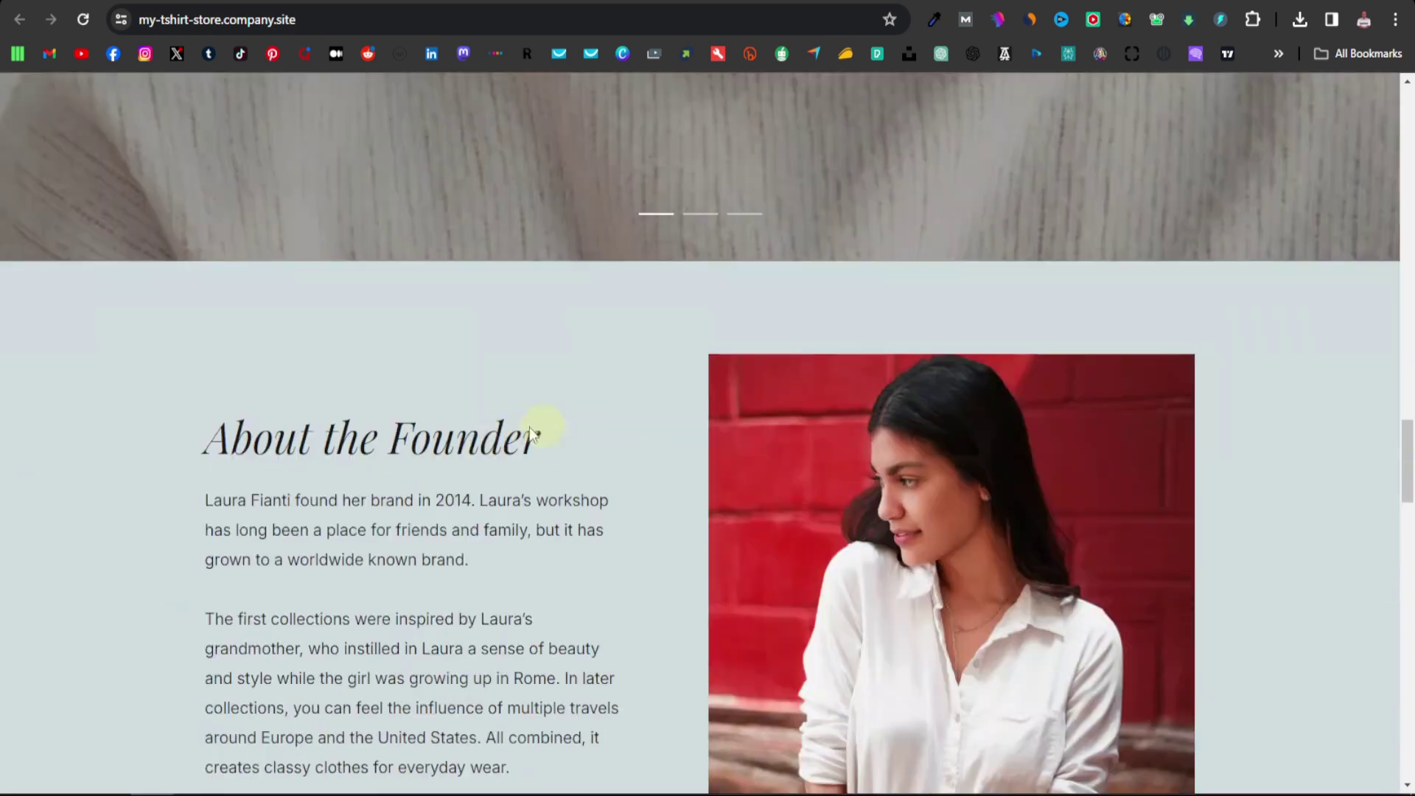
scroll(795, 398, "down", 15)
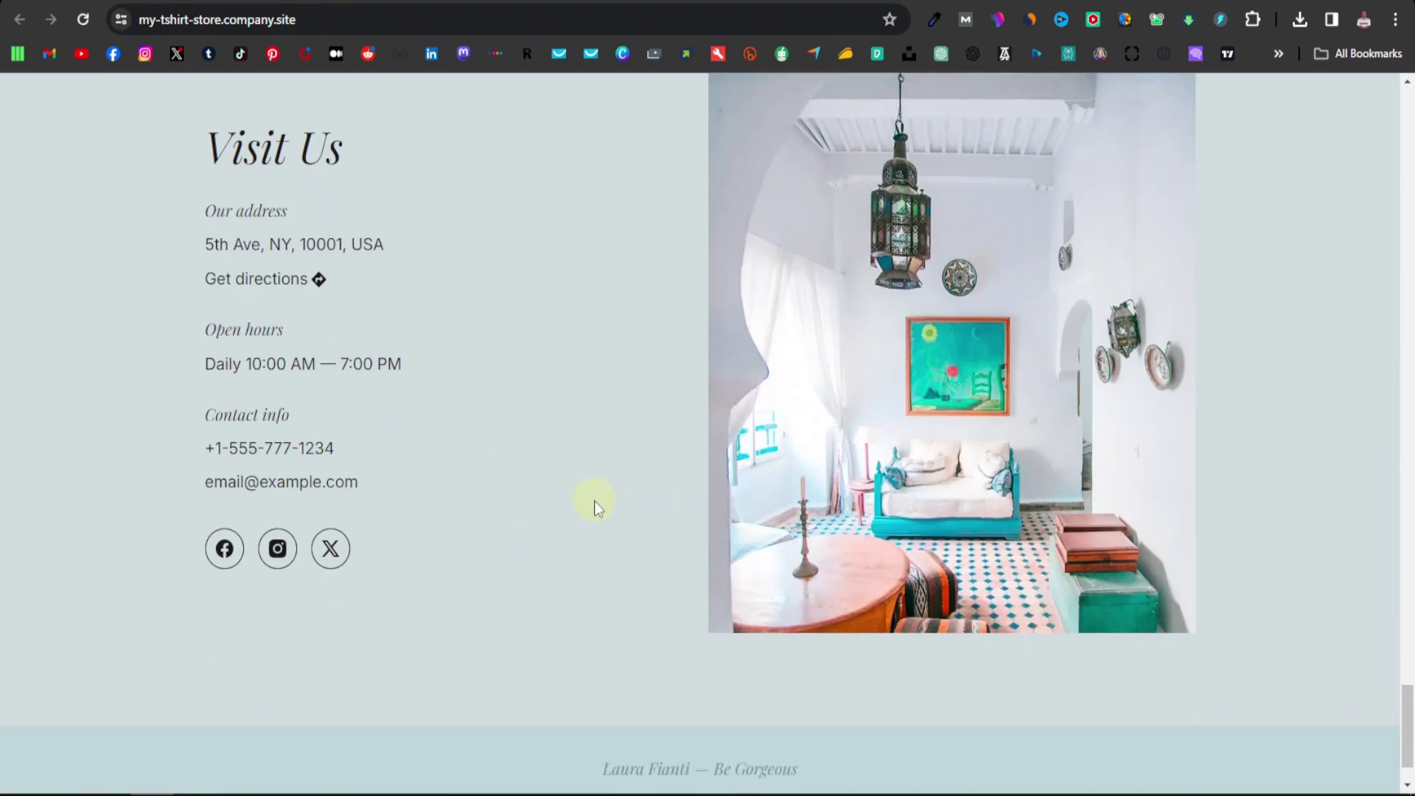
scroll(591, 515, "up", 10)
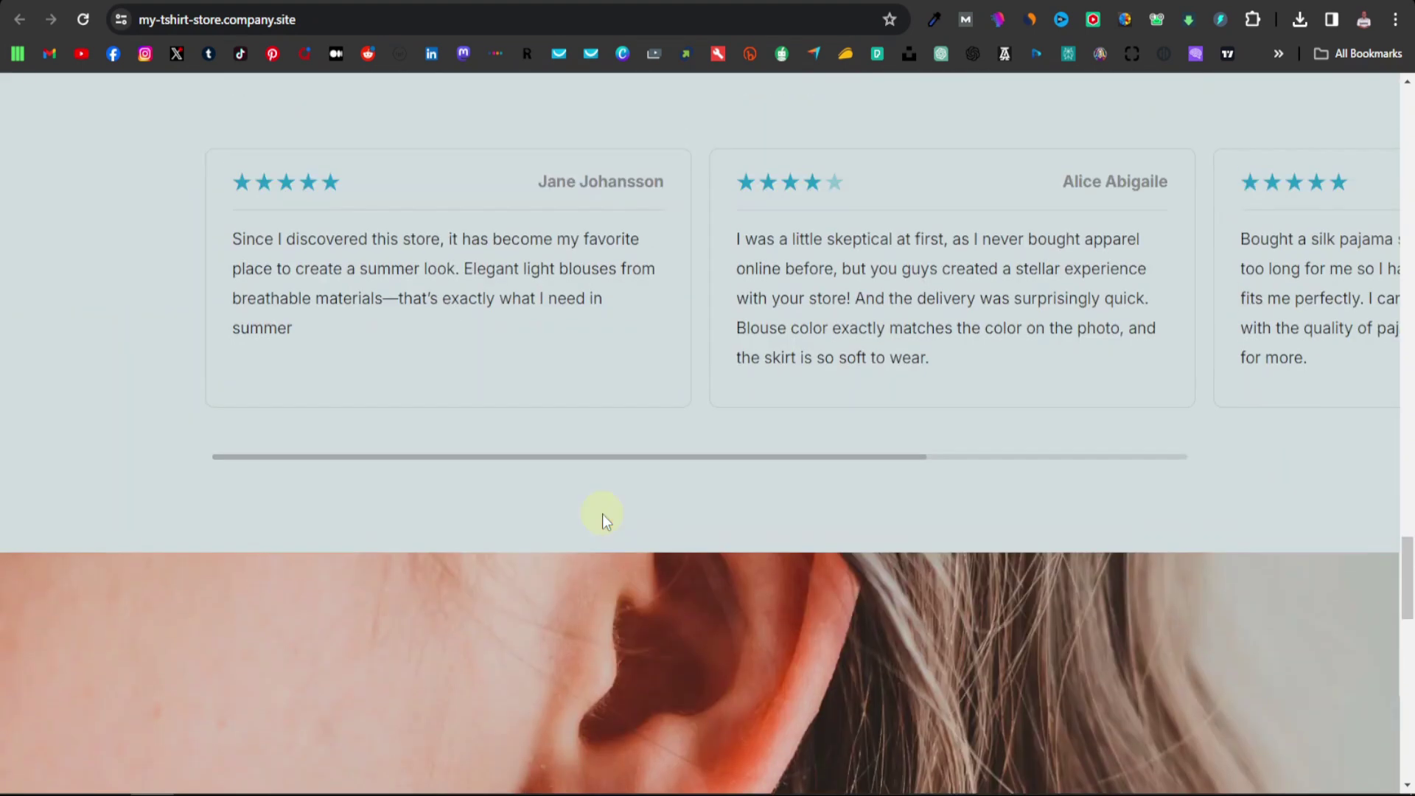
scroll(640, 507, "up", 20)
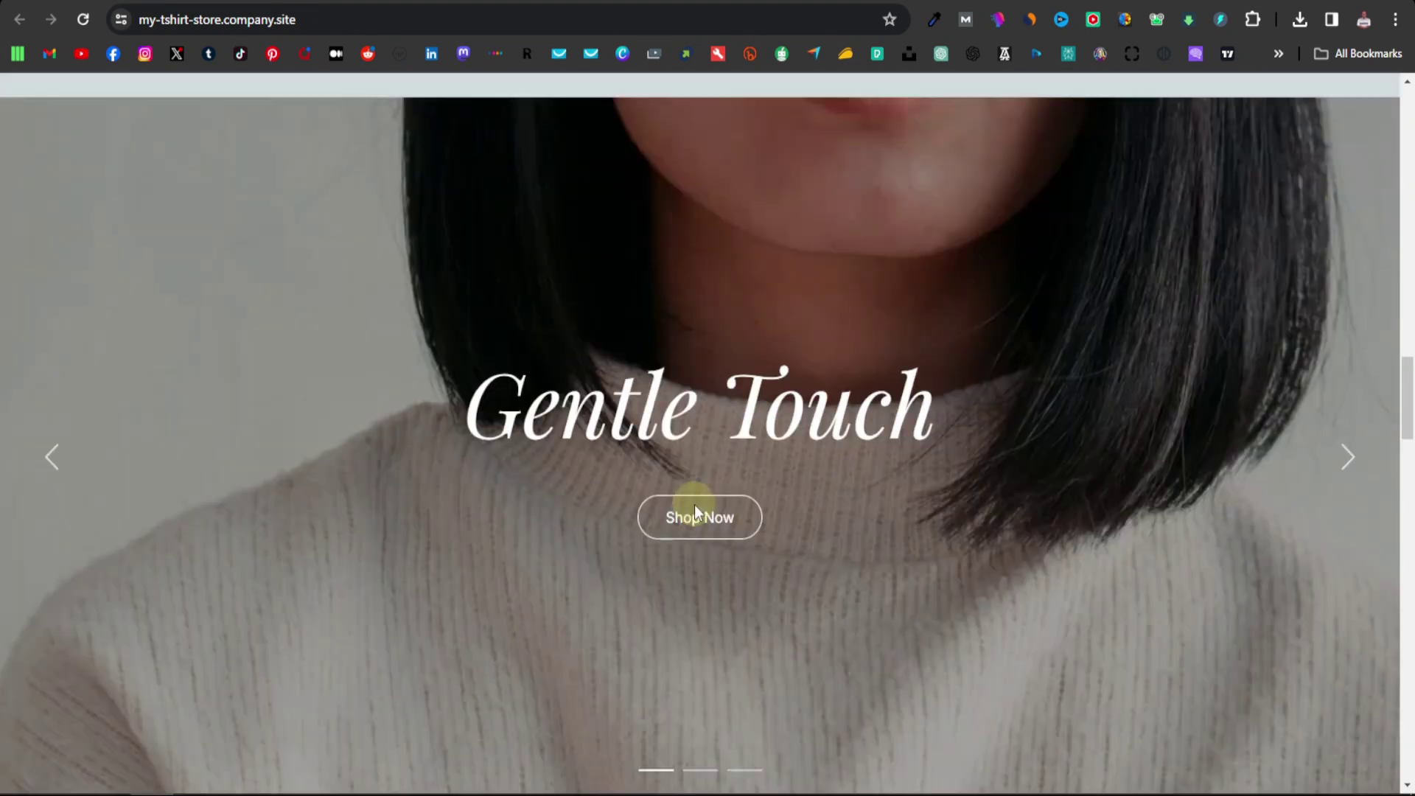
scroll(695, 507, "up", 10)
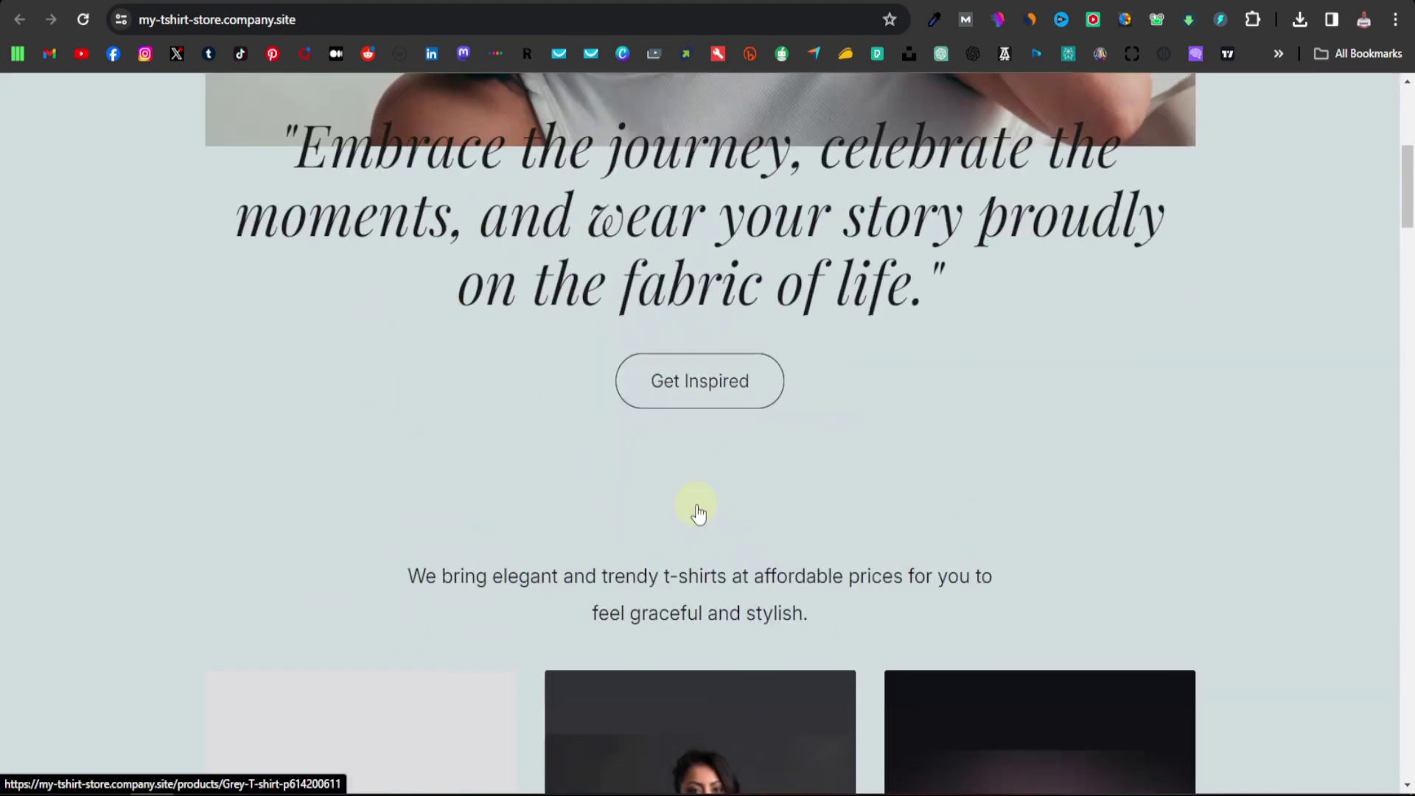